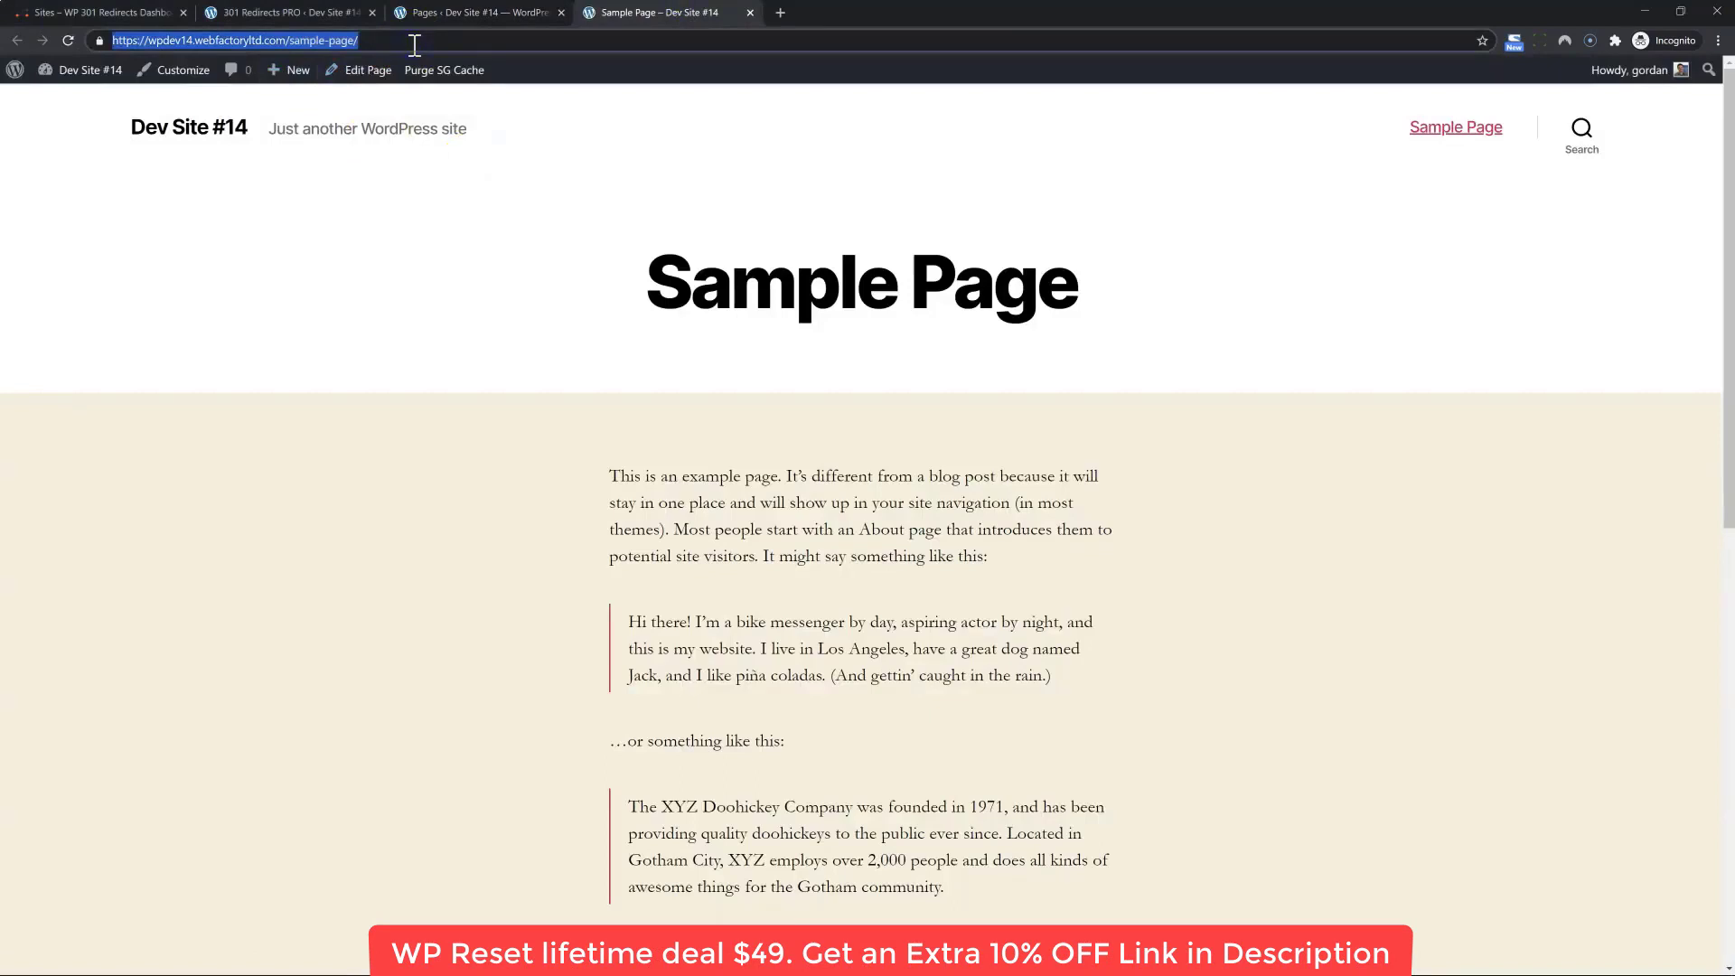
Test the automatic redirect by loading the sample page URL with an extra "ee" at the end of its slug
{"action": "left_click", "coordinate": [414, 44]}
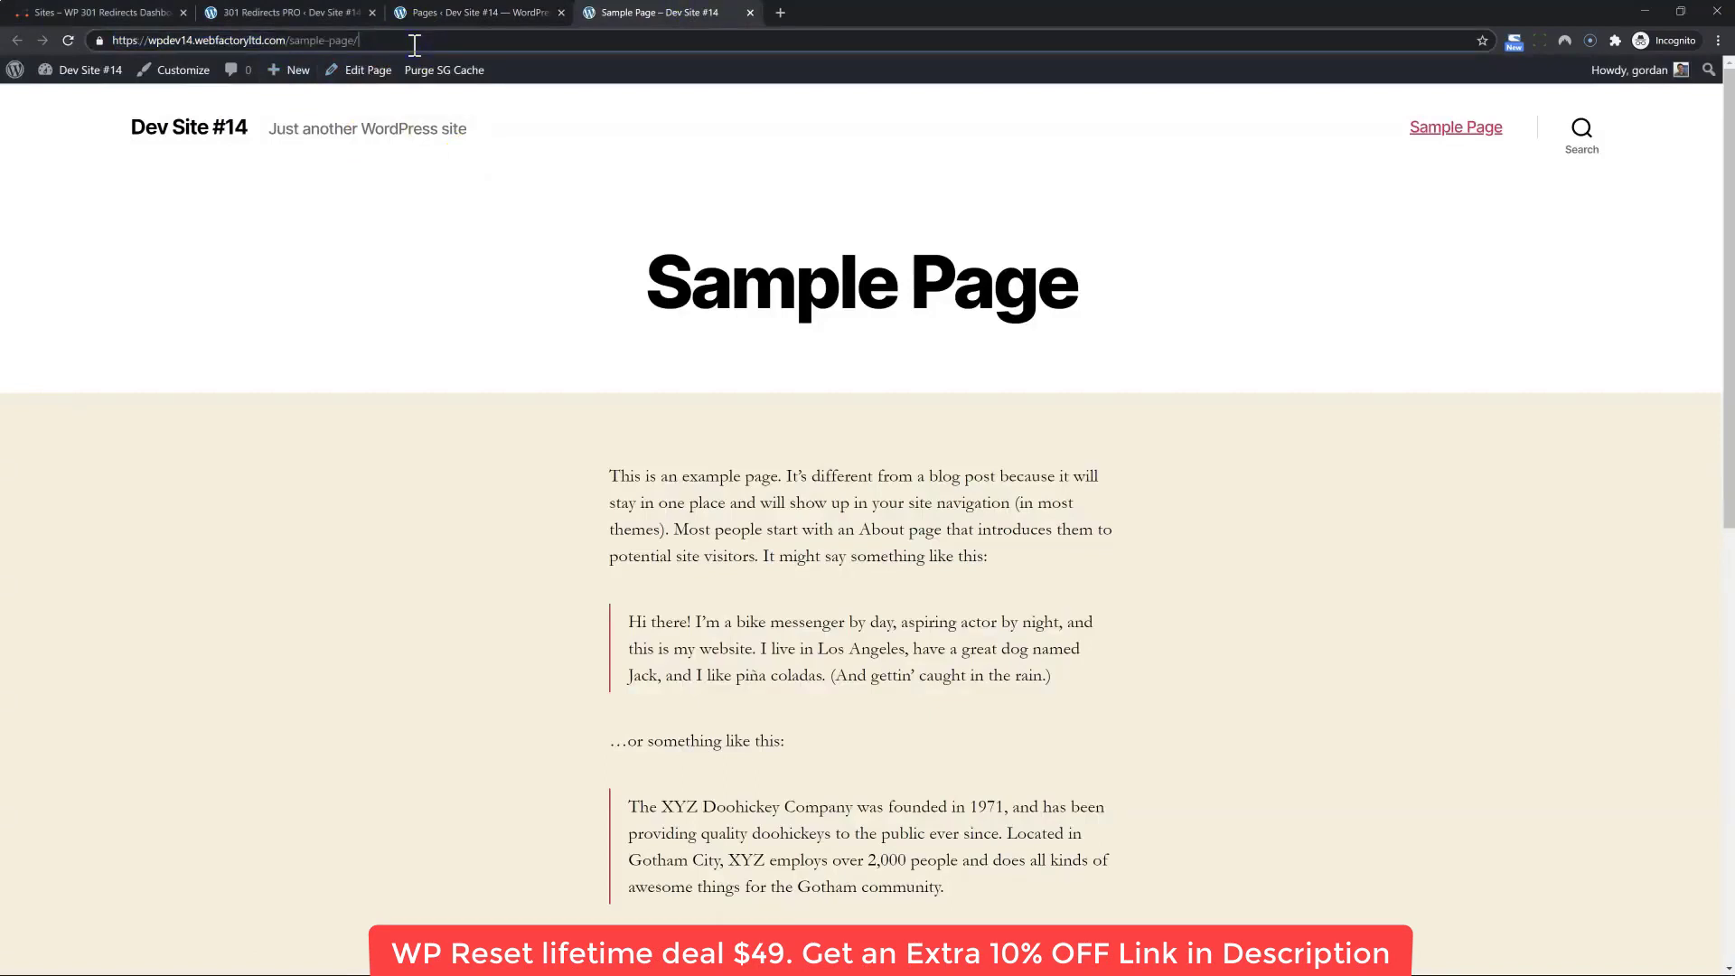
{"action": "key", "text": "BackSpace"}
{"action": "type", "text": "ee"}
{"action": "key", "text": "Return"}
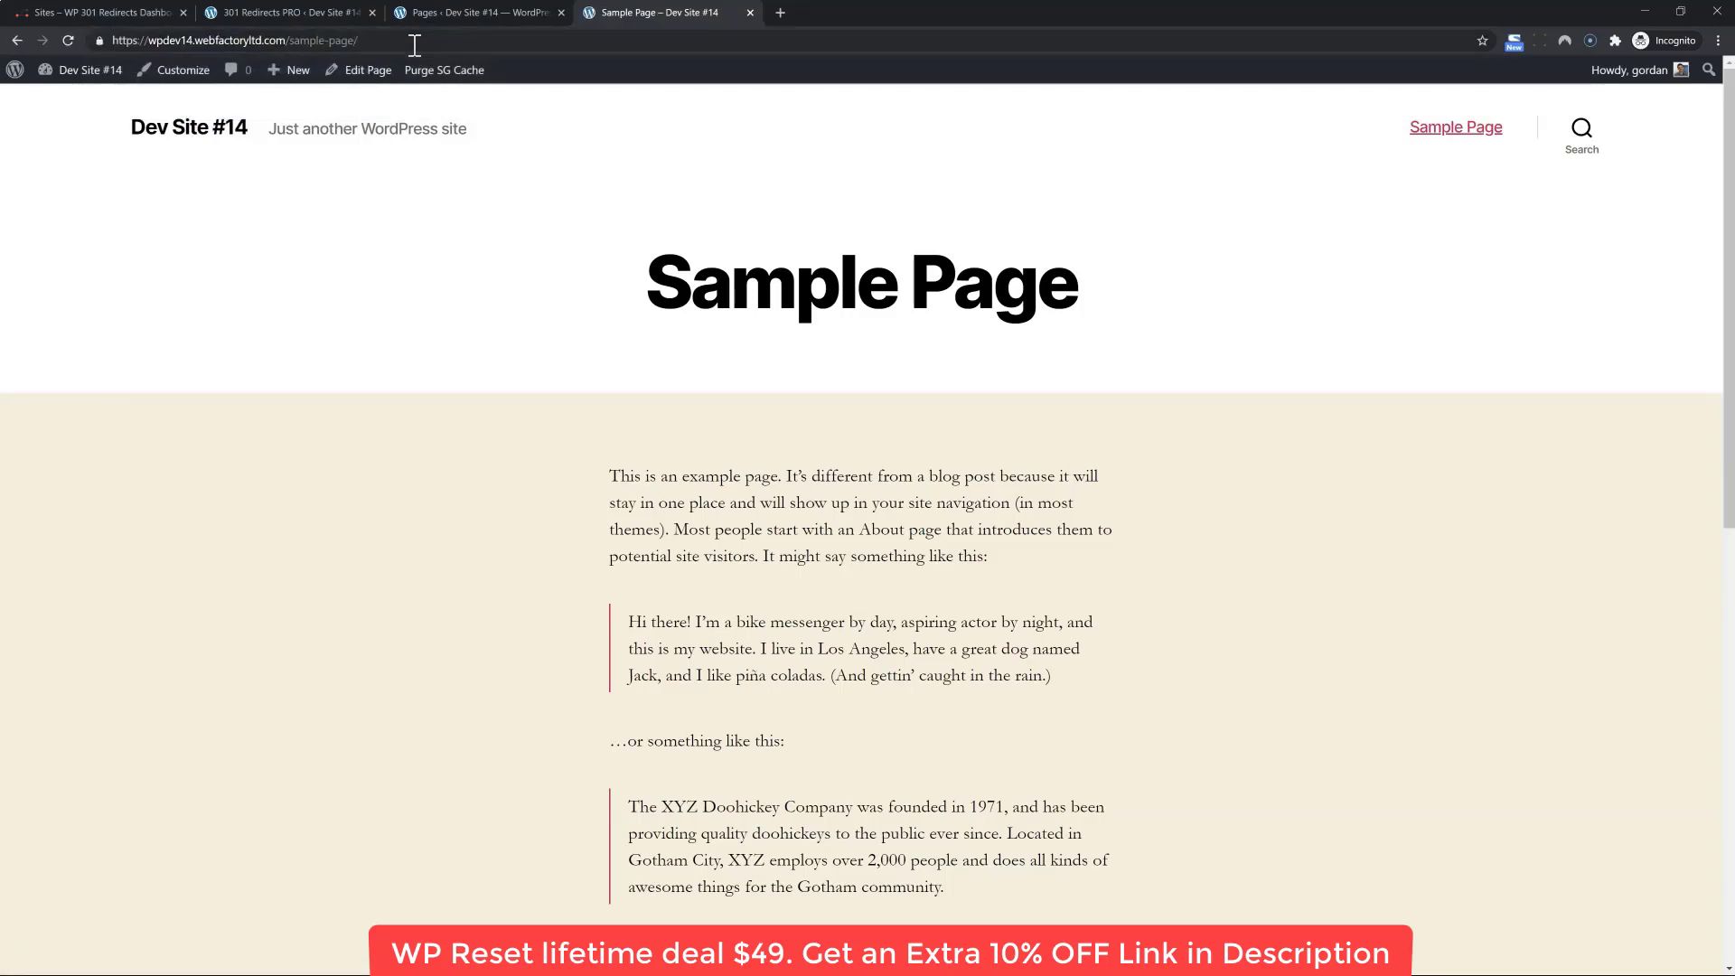
Test the automatic redirect with the truncated URL wpdev14.webfactoryltd.com/sample-pag, both as is and with a trailing space
{"action": "left_click", "coordinate": [413, 44]}
{"action": "left_click", "coordinate": [413, 44]}
{"action": "key", "text": "BackSpace"}
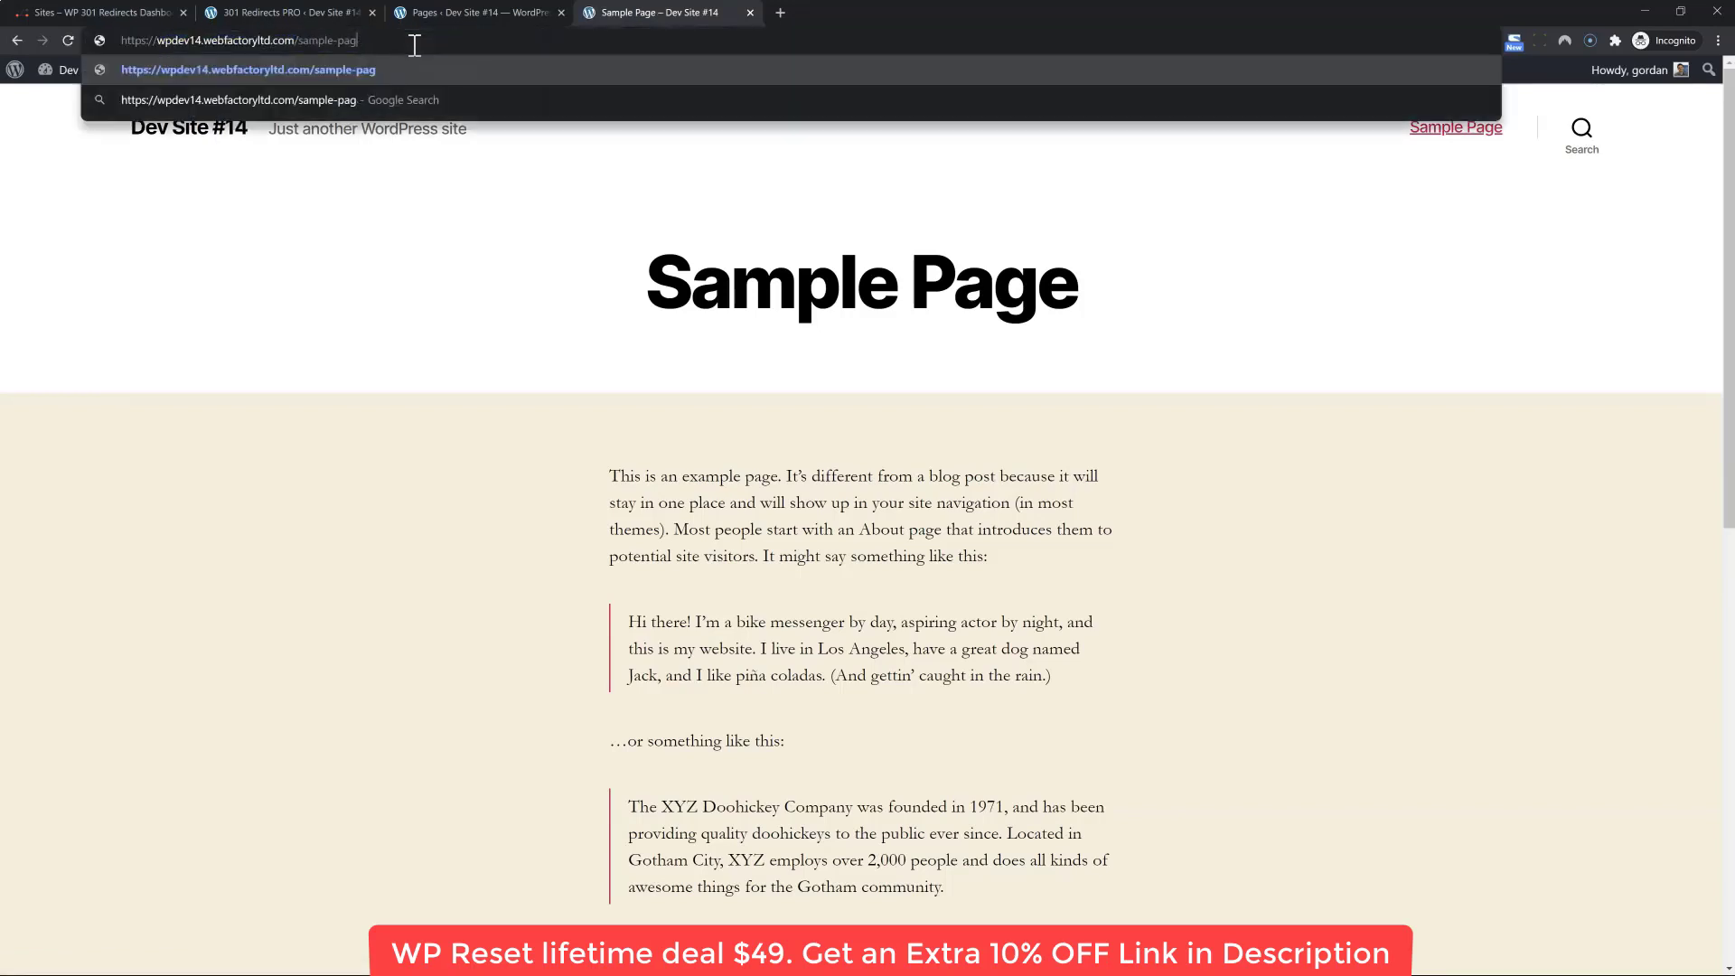
{"action": "key", "text": "Return"}
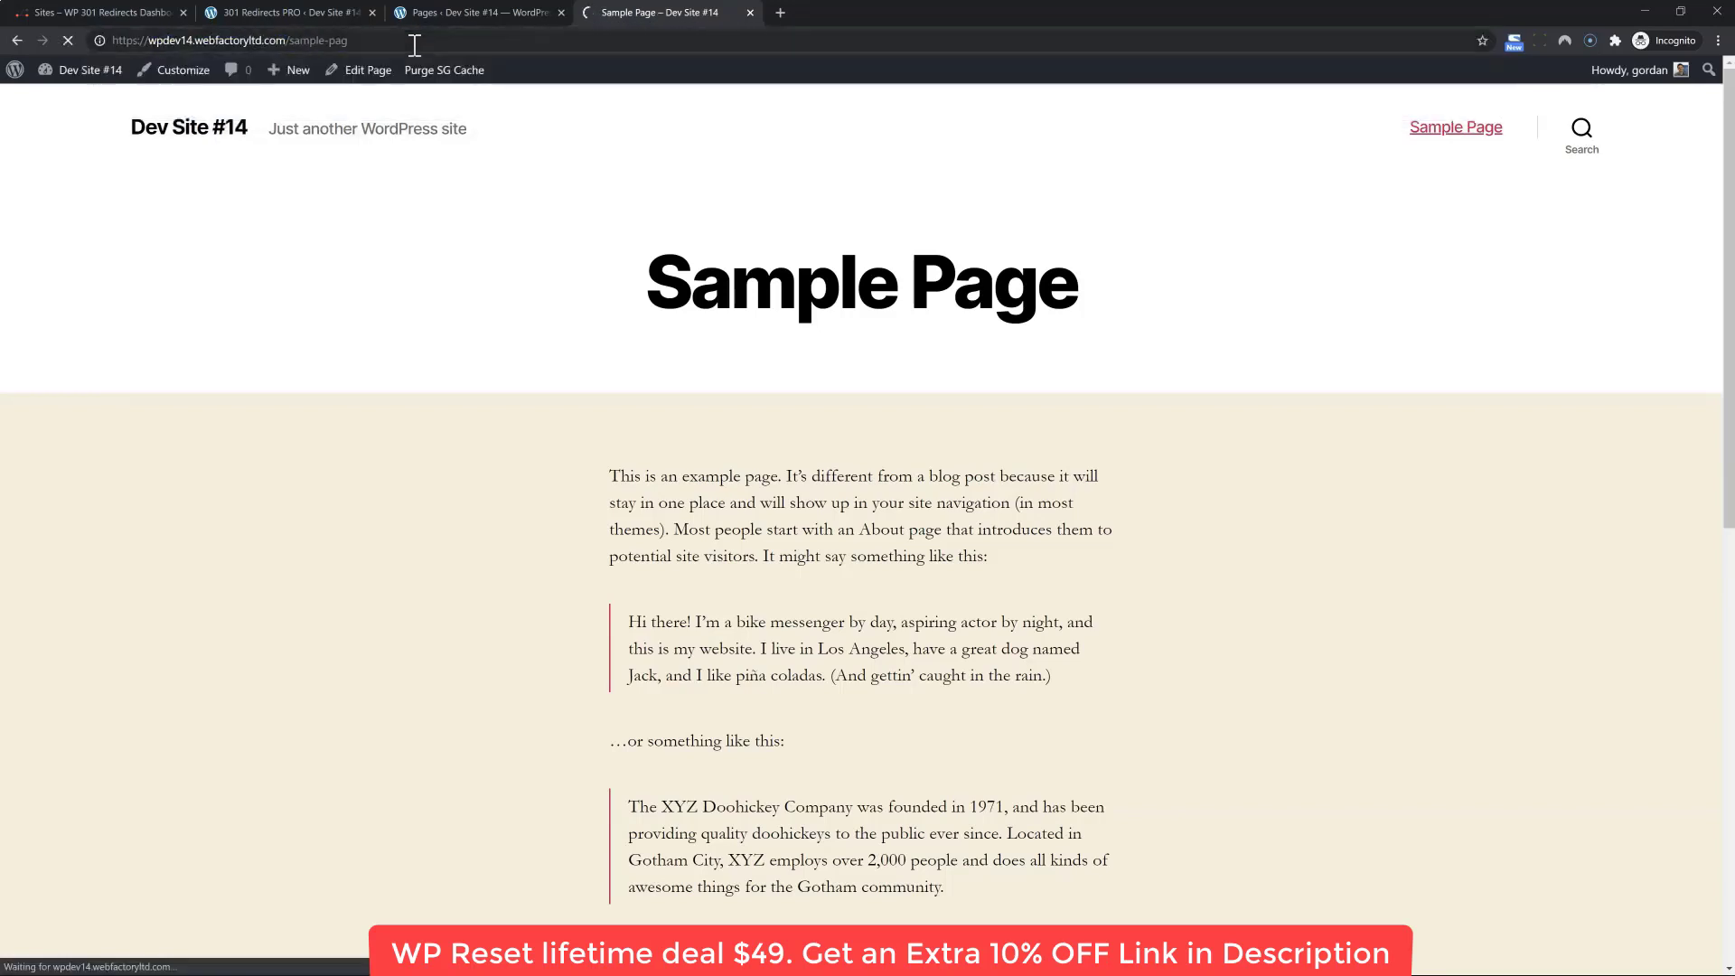
{"action": "left_click", "coordinate": [414, 45]}
{"action": "left_click", "coordinate": [414, 44]}
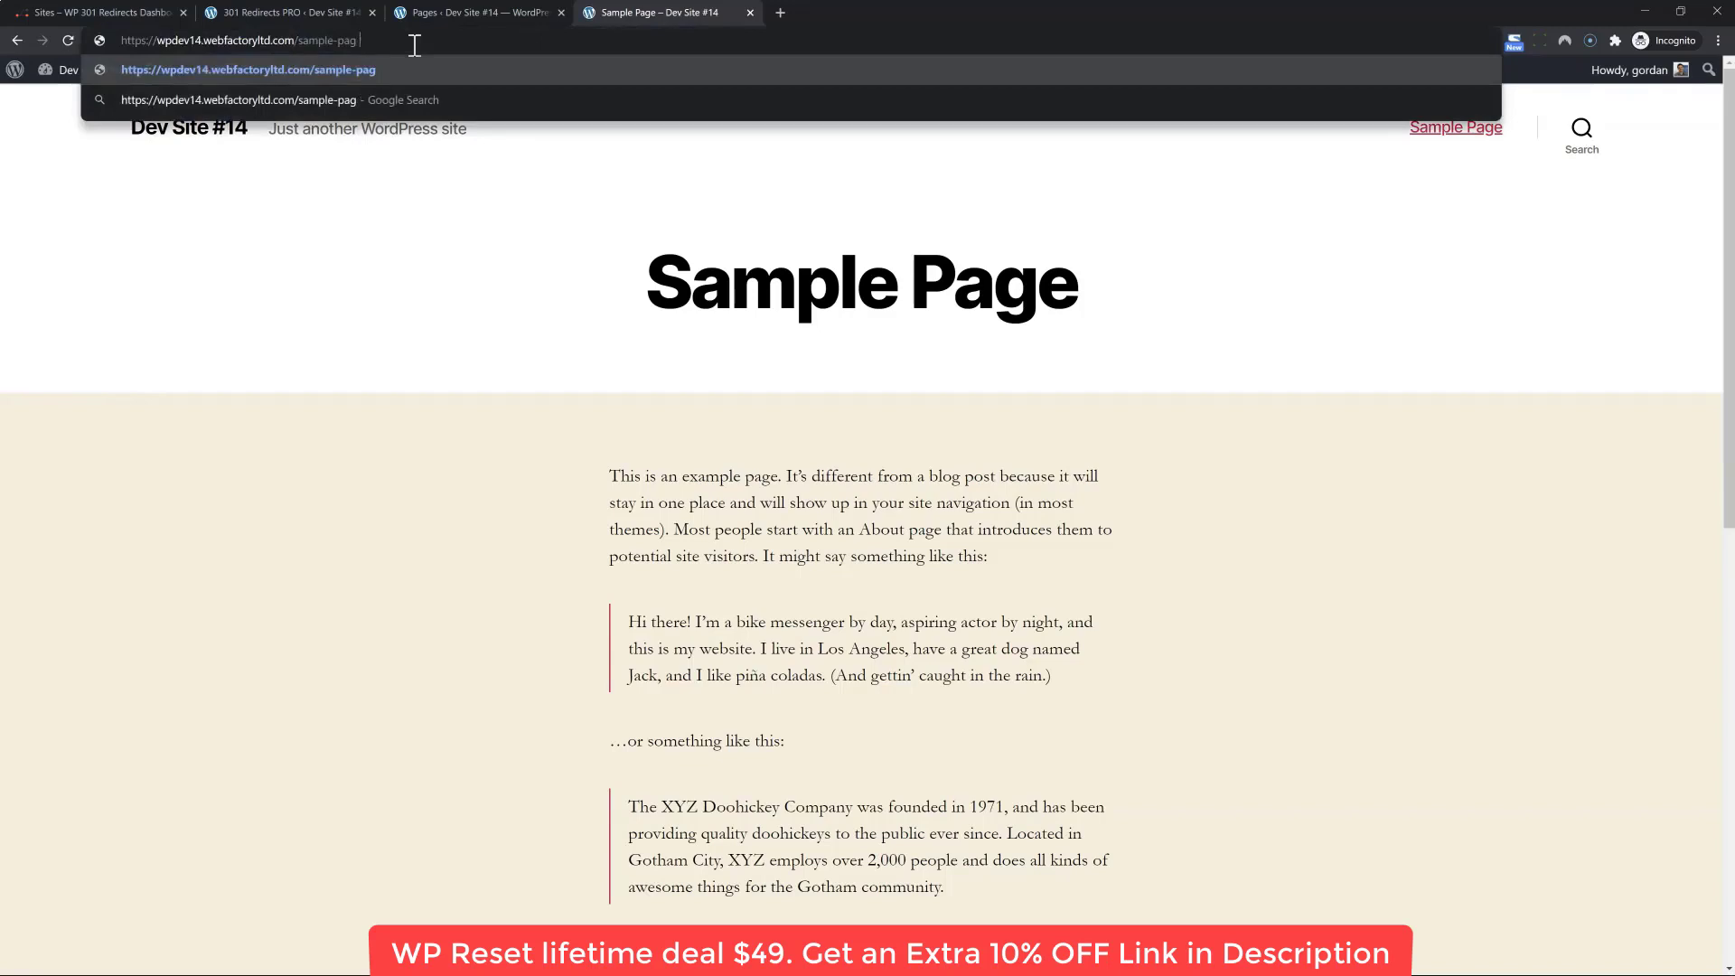
{"action": "key", "text": "Return"}
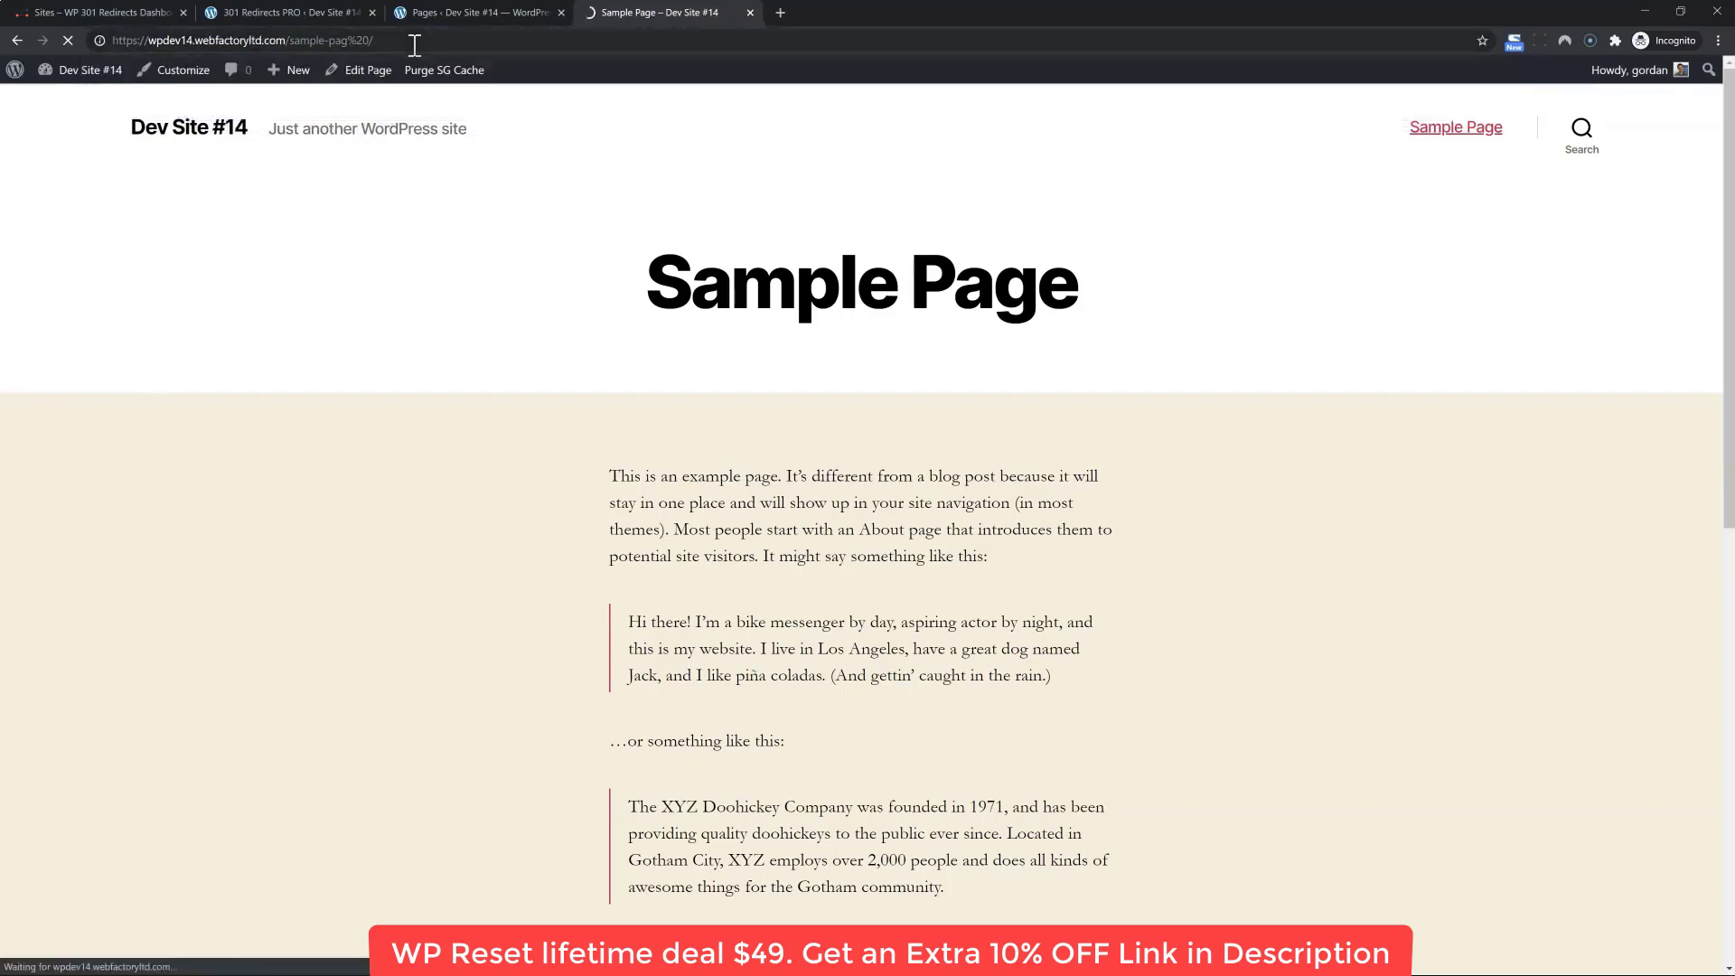
Go to the redirect rules of the 301 Redirects plugin and open the existing /outgoing/ rule for editing
{"action": "left_click", "coordinate": [327, 20]}
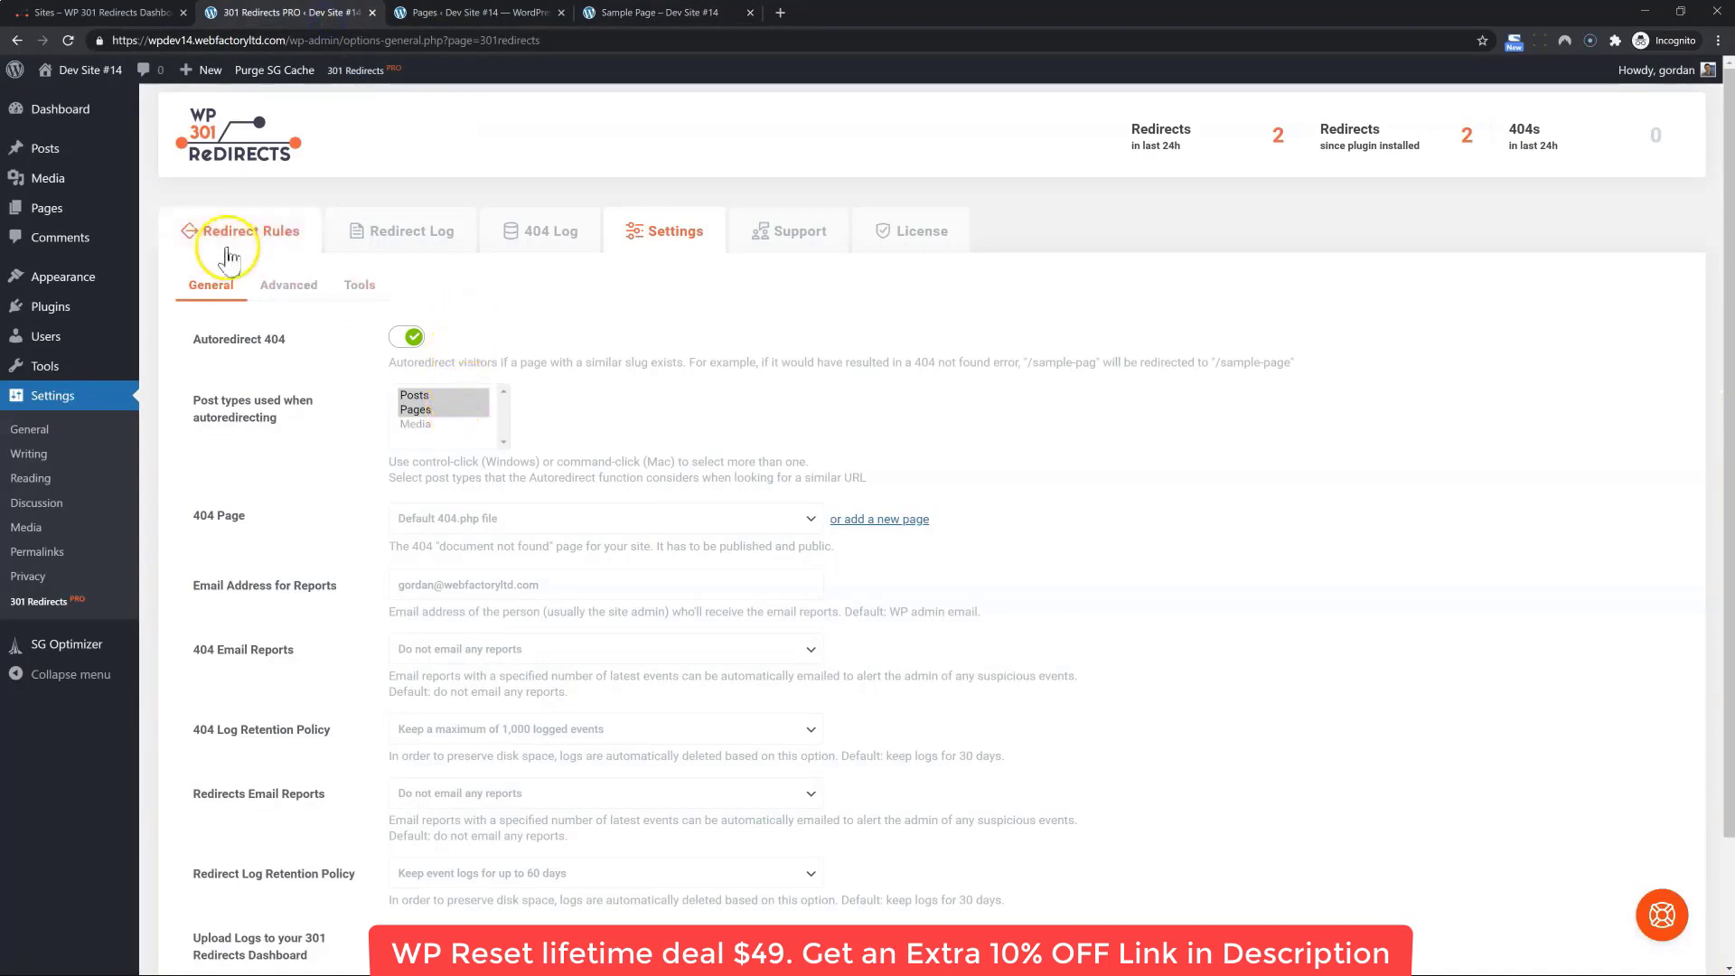
{"action": "left_click", "coordinate": [228, 249]}
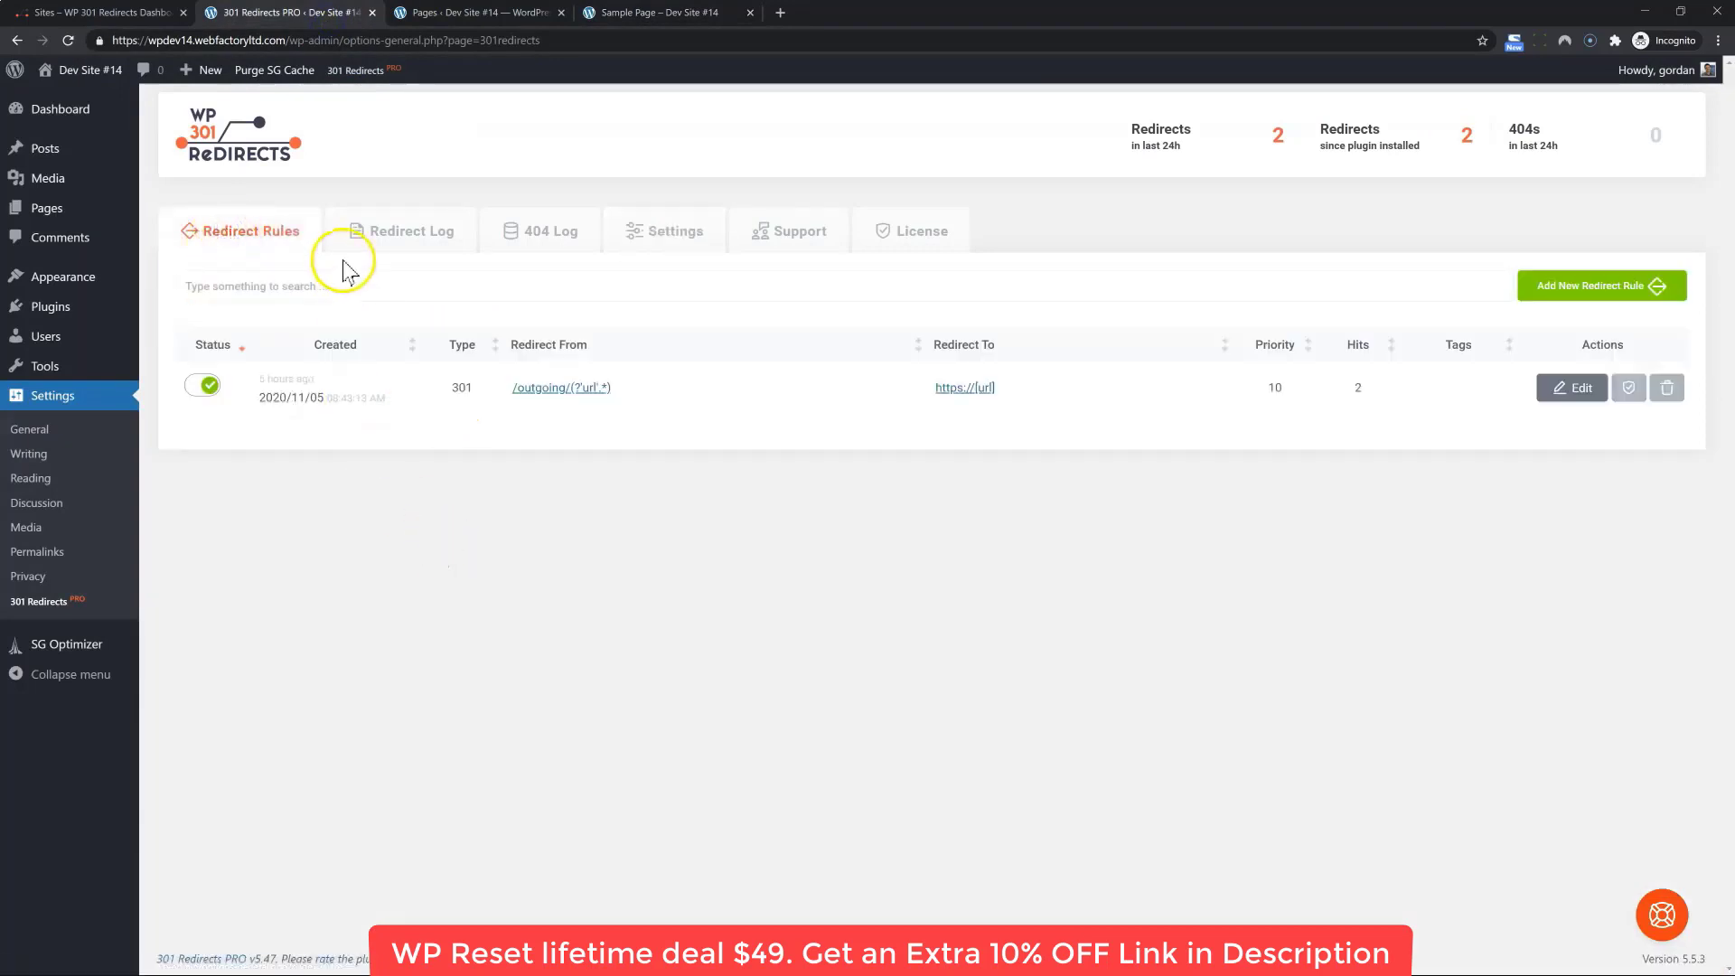
{"action": "left_click", "coordinate": [652, 237]}
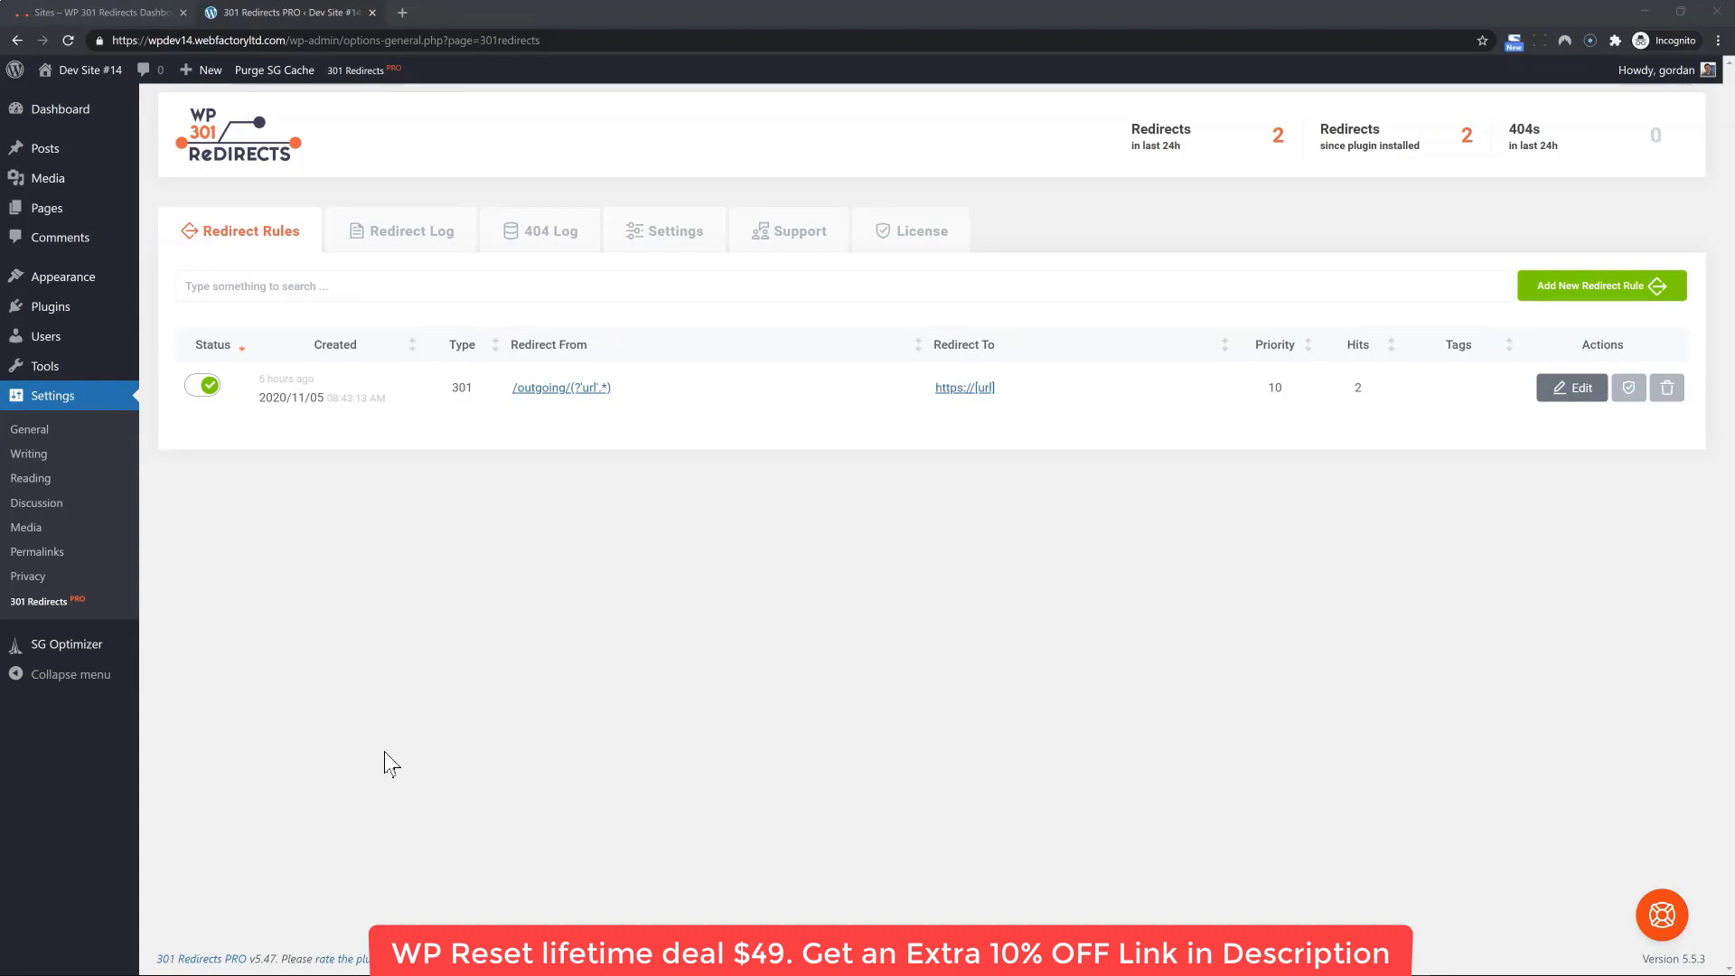
{"action": "left_click", "coordinate": [582, 559]}
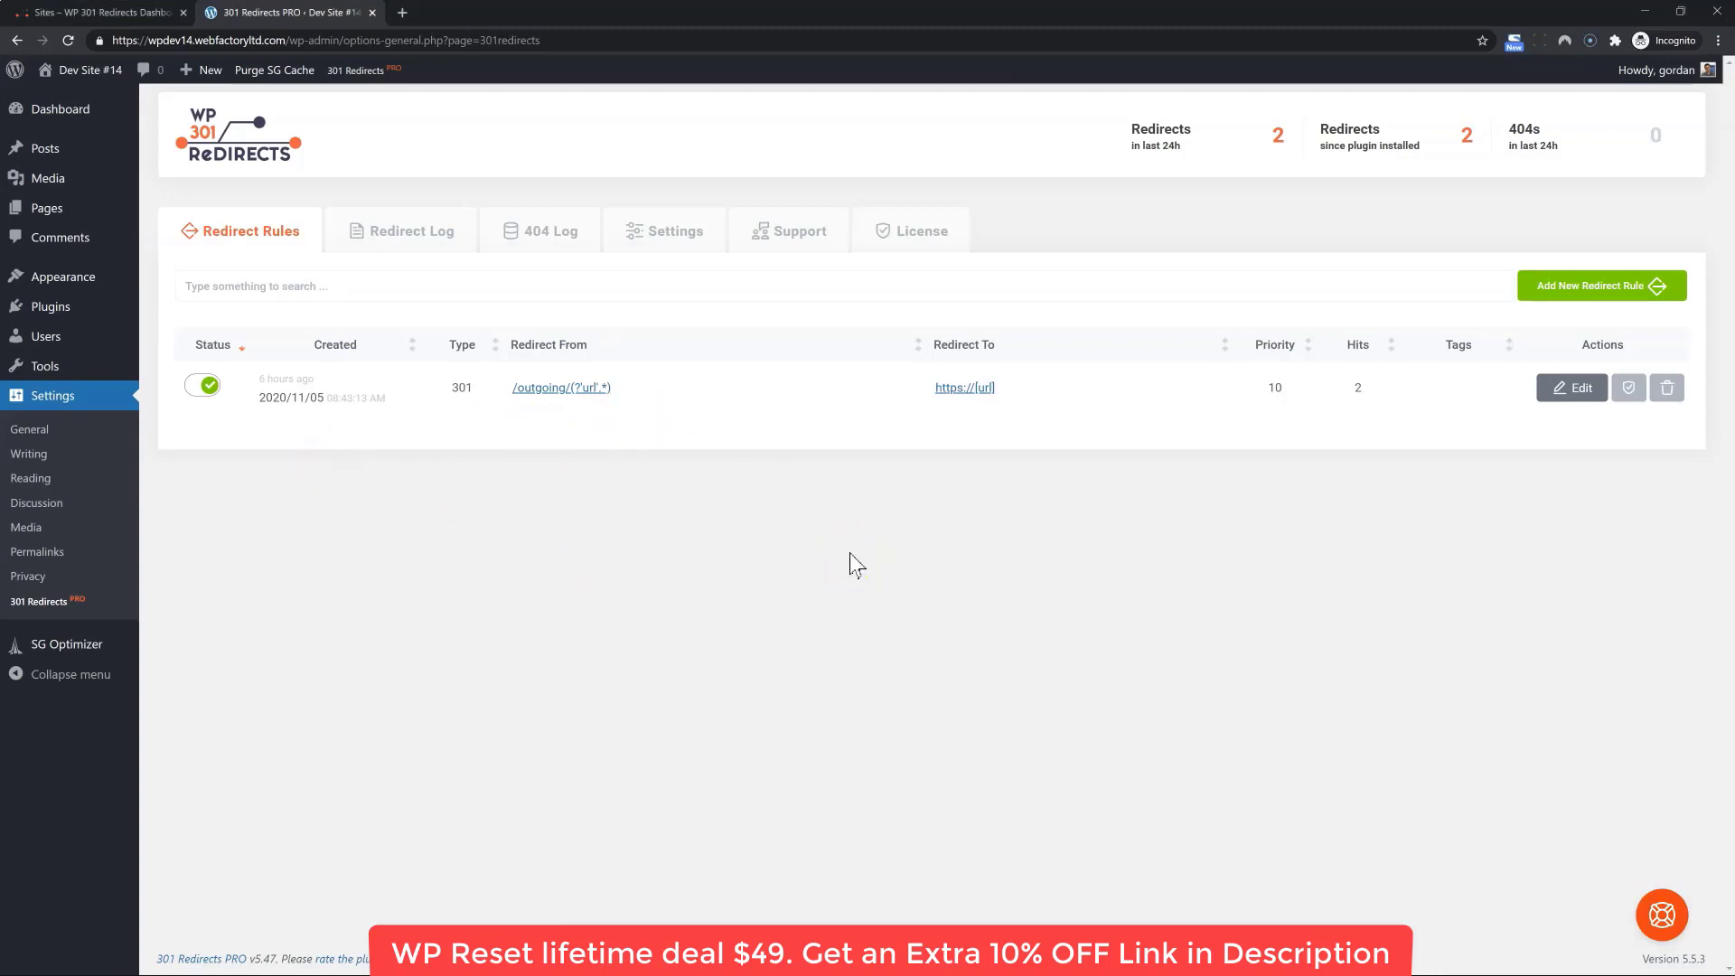
{"action": "left_click", "coordinate": [1547, 391]}
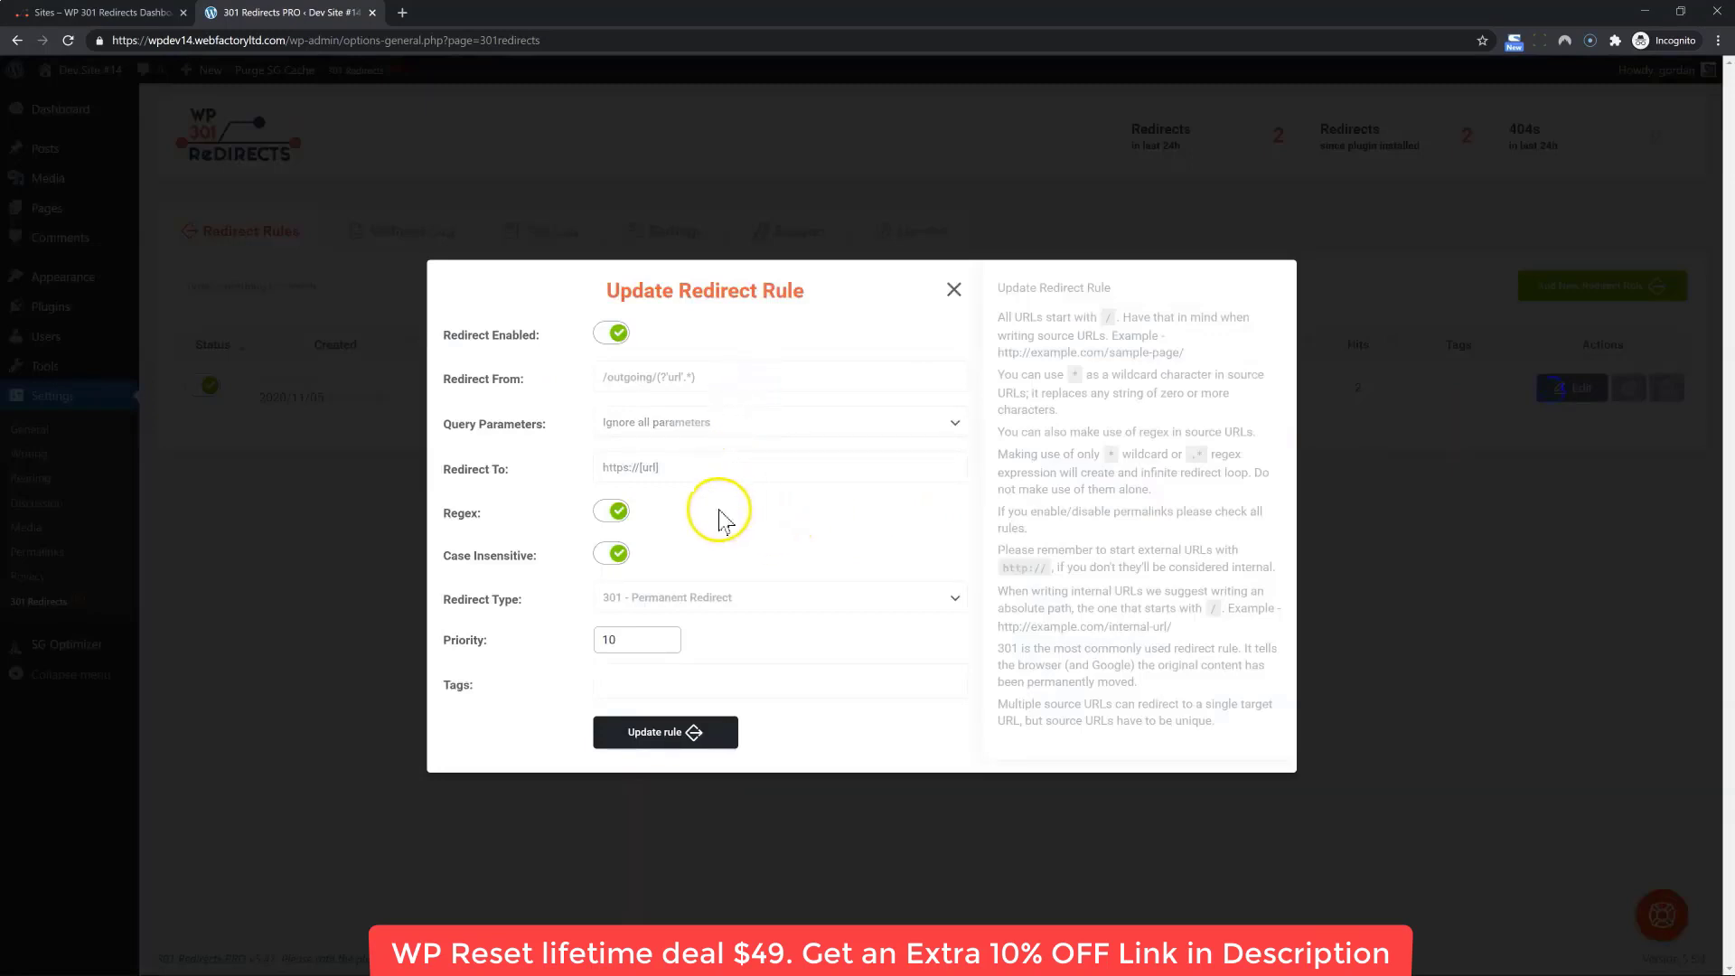
{"action": "left_click", "coordinate": [403, 14]}
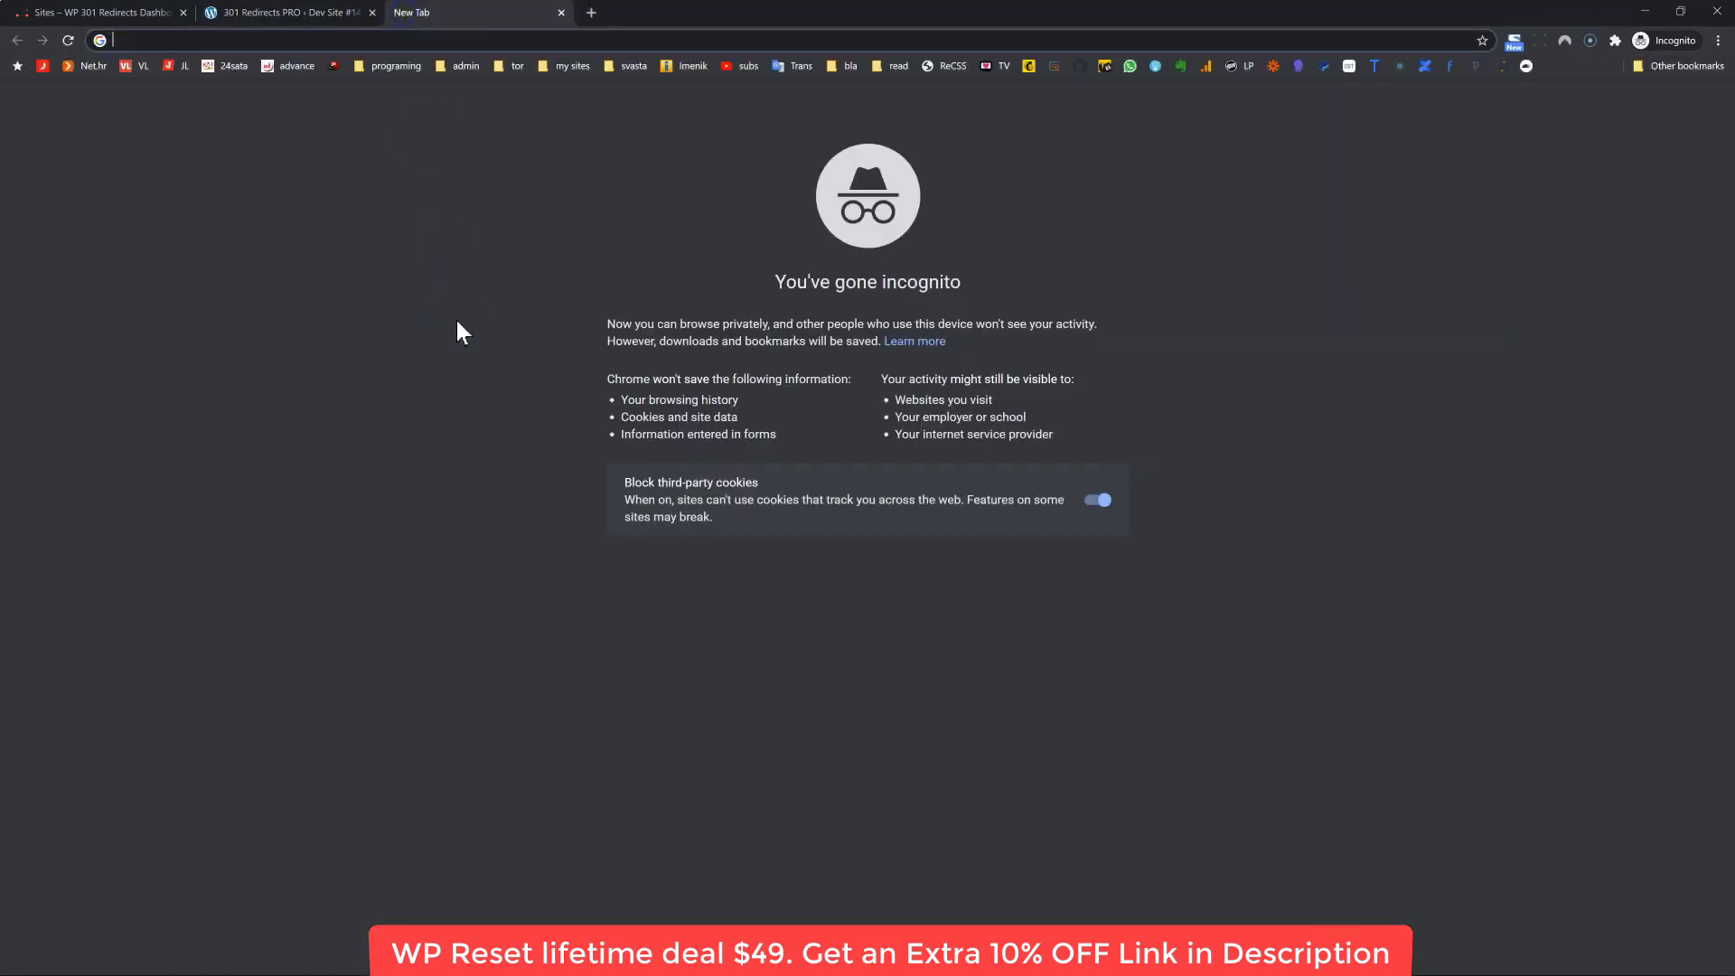
{"action": "type", "text": "https://wpdev14.webfactoryltd.com/outgoing/"}
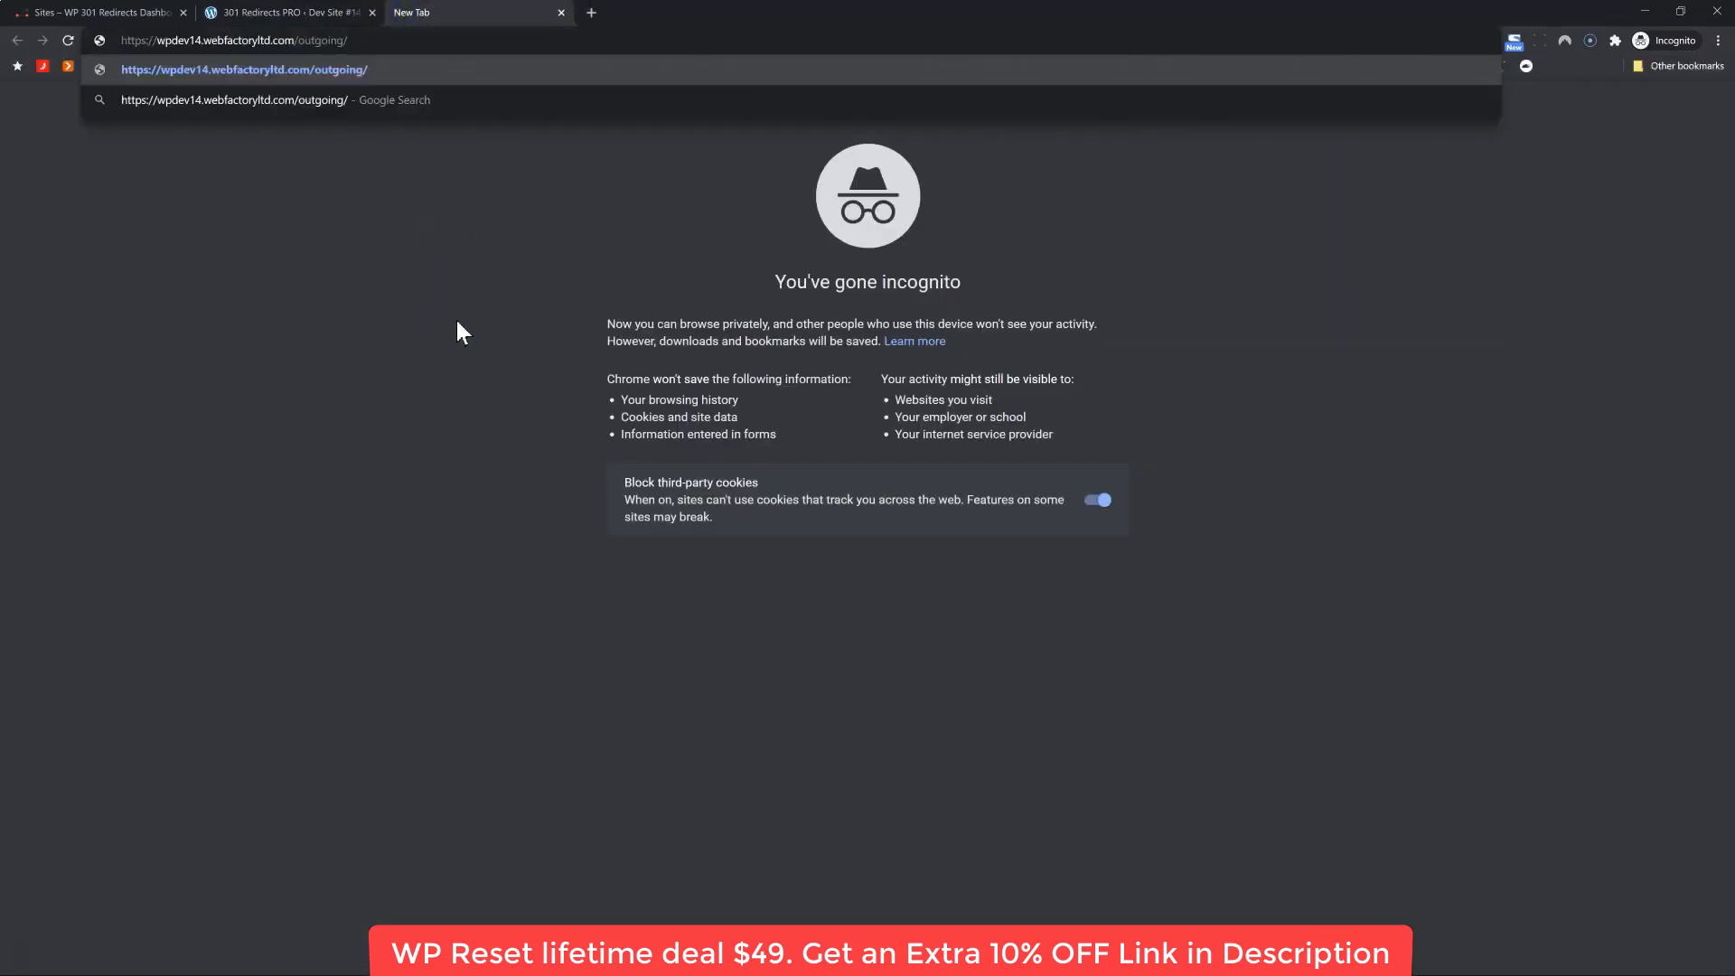
{"action": "type", "text": "cnn.com"}
{"action": "key", "text": "ctrl+a"}
{"action": "key", "text": "ctrl+c"}
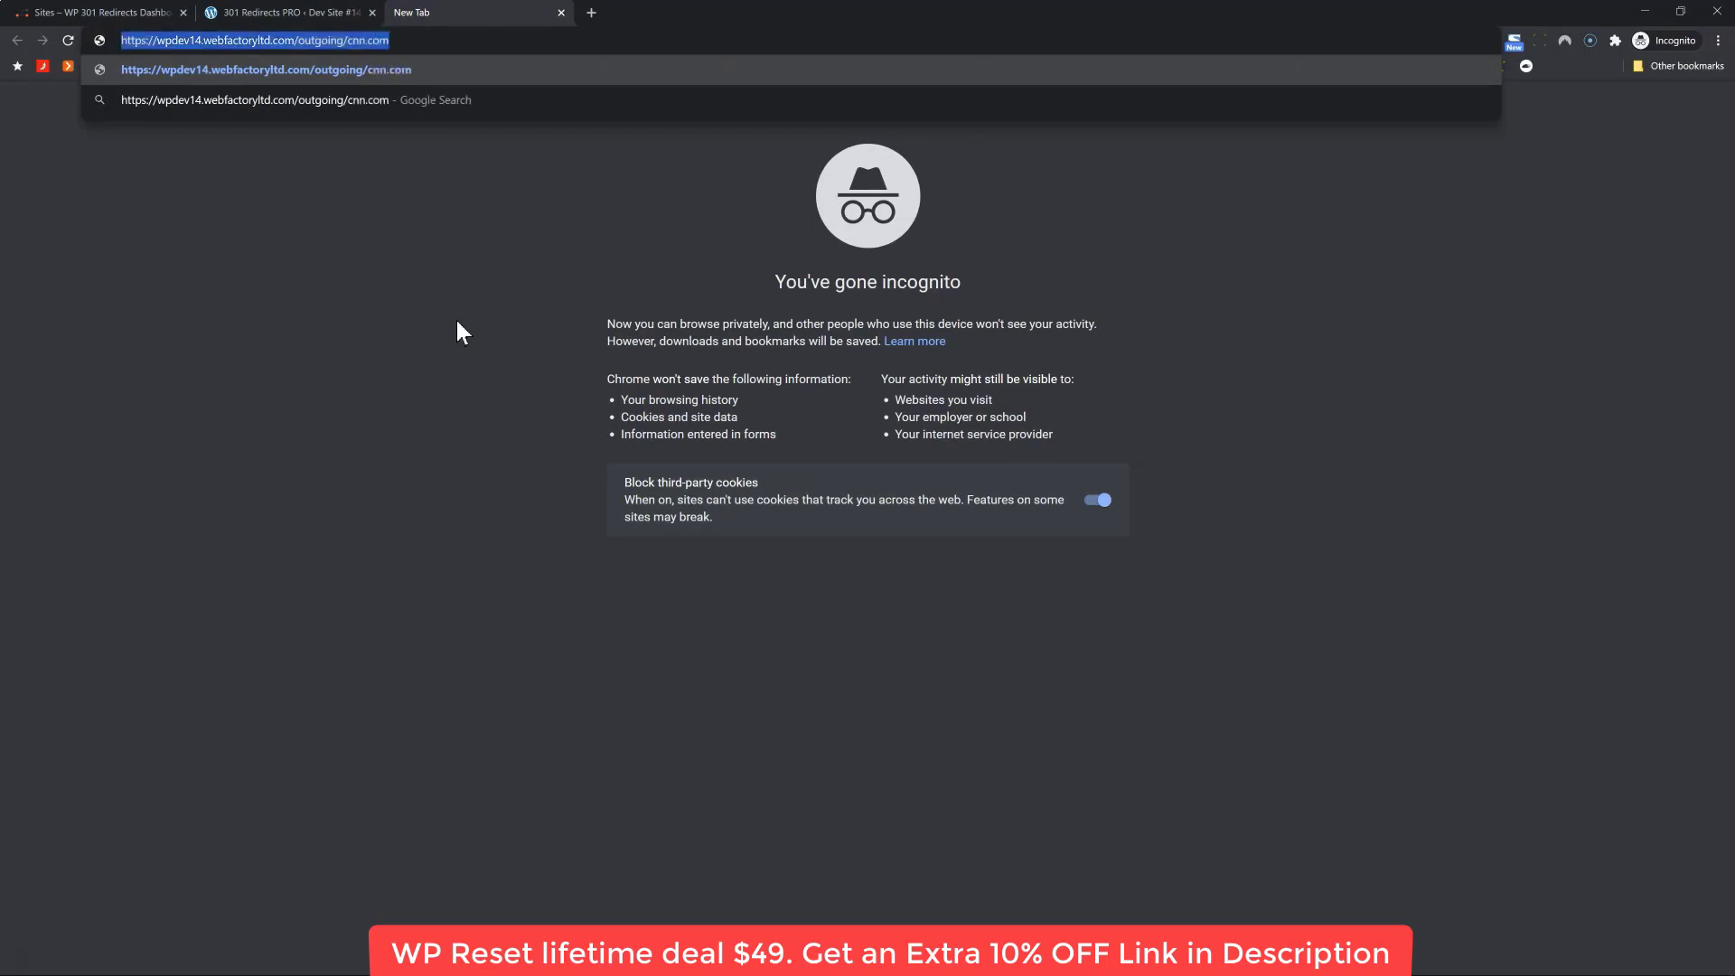
{"action": "left_click", "coordinate": [311, 38]}
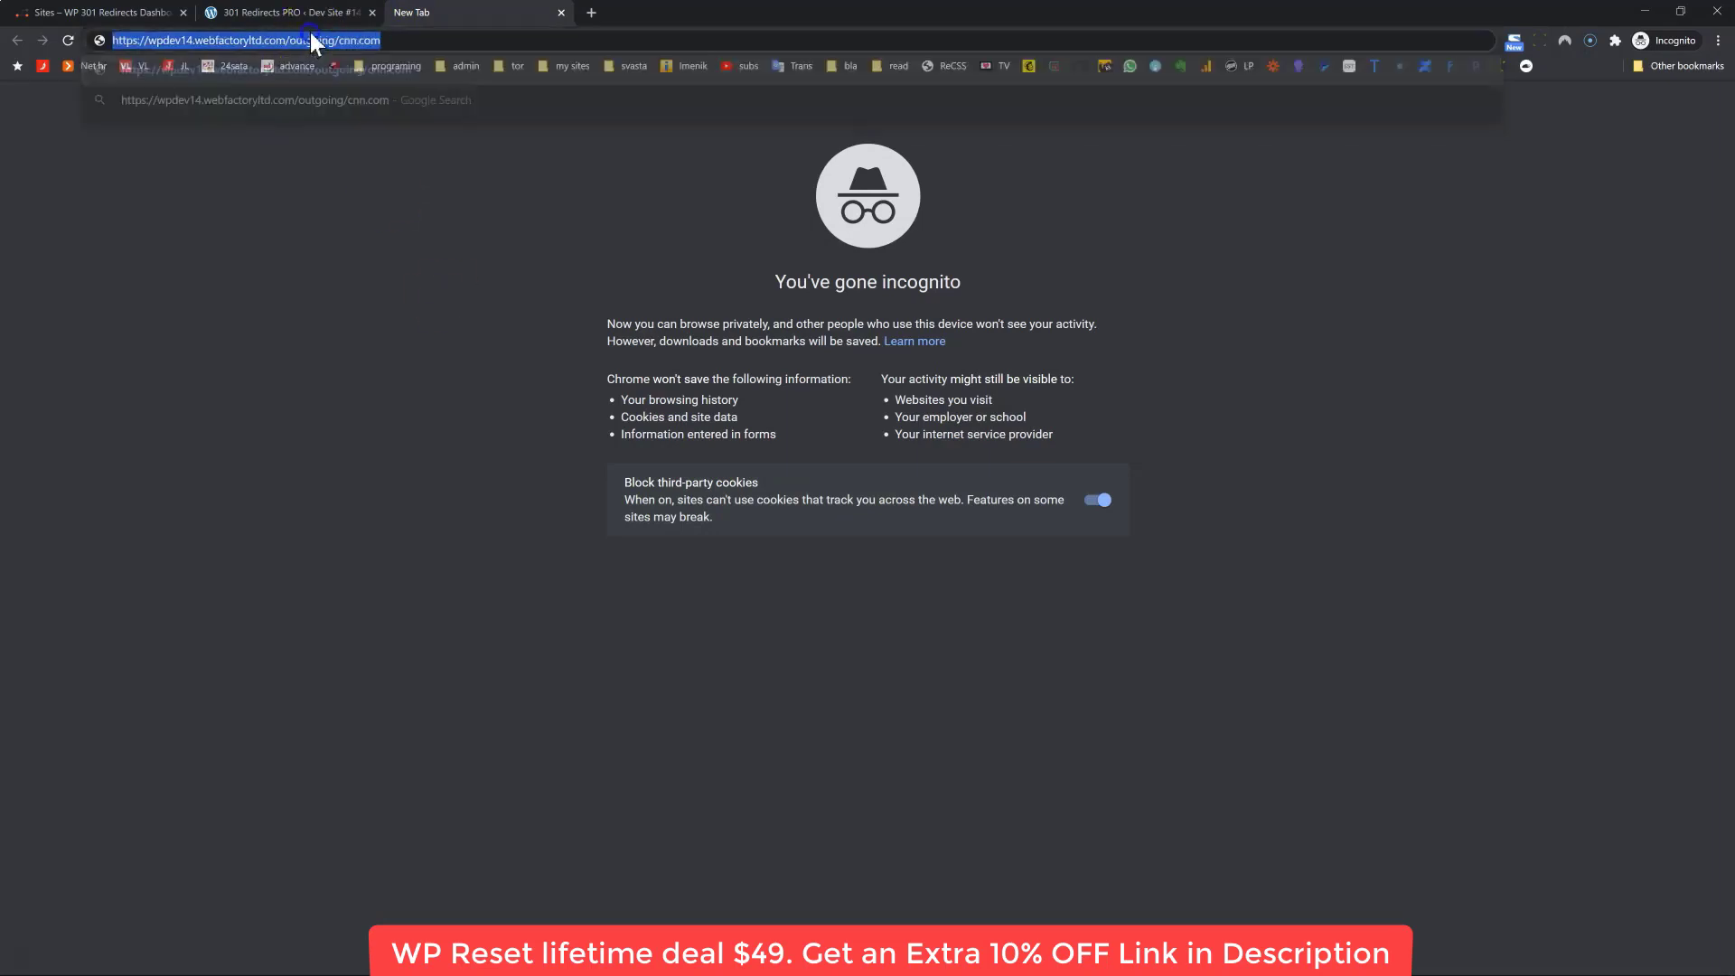
{"action": "left_click", "coordinate": [406, 41]}
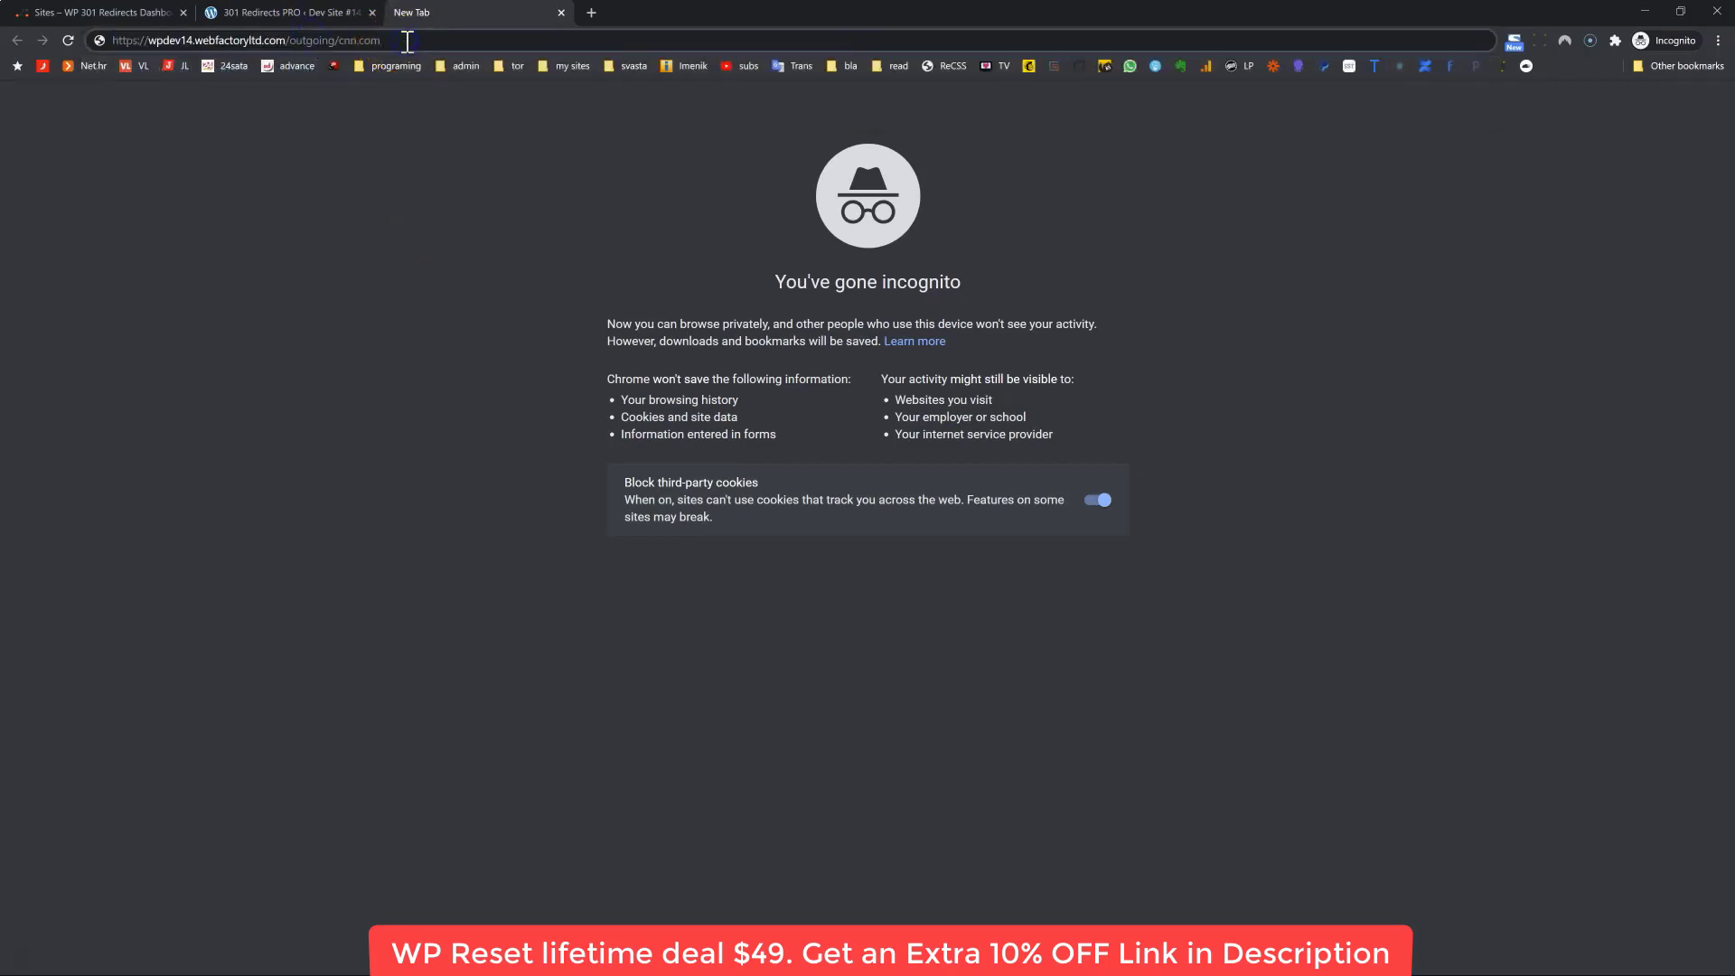
{"action": "key", "text": "Return"}
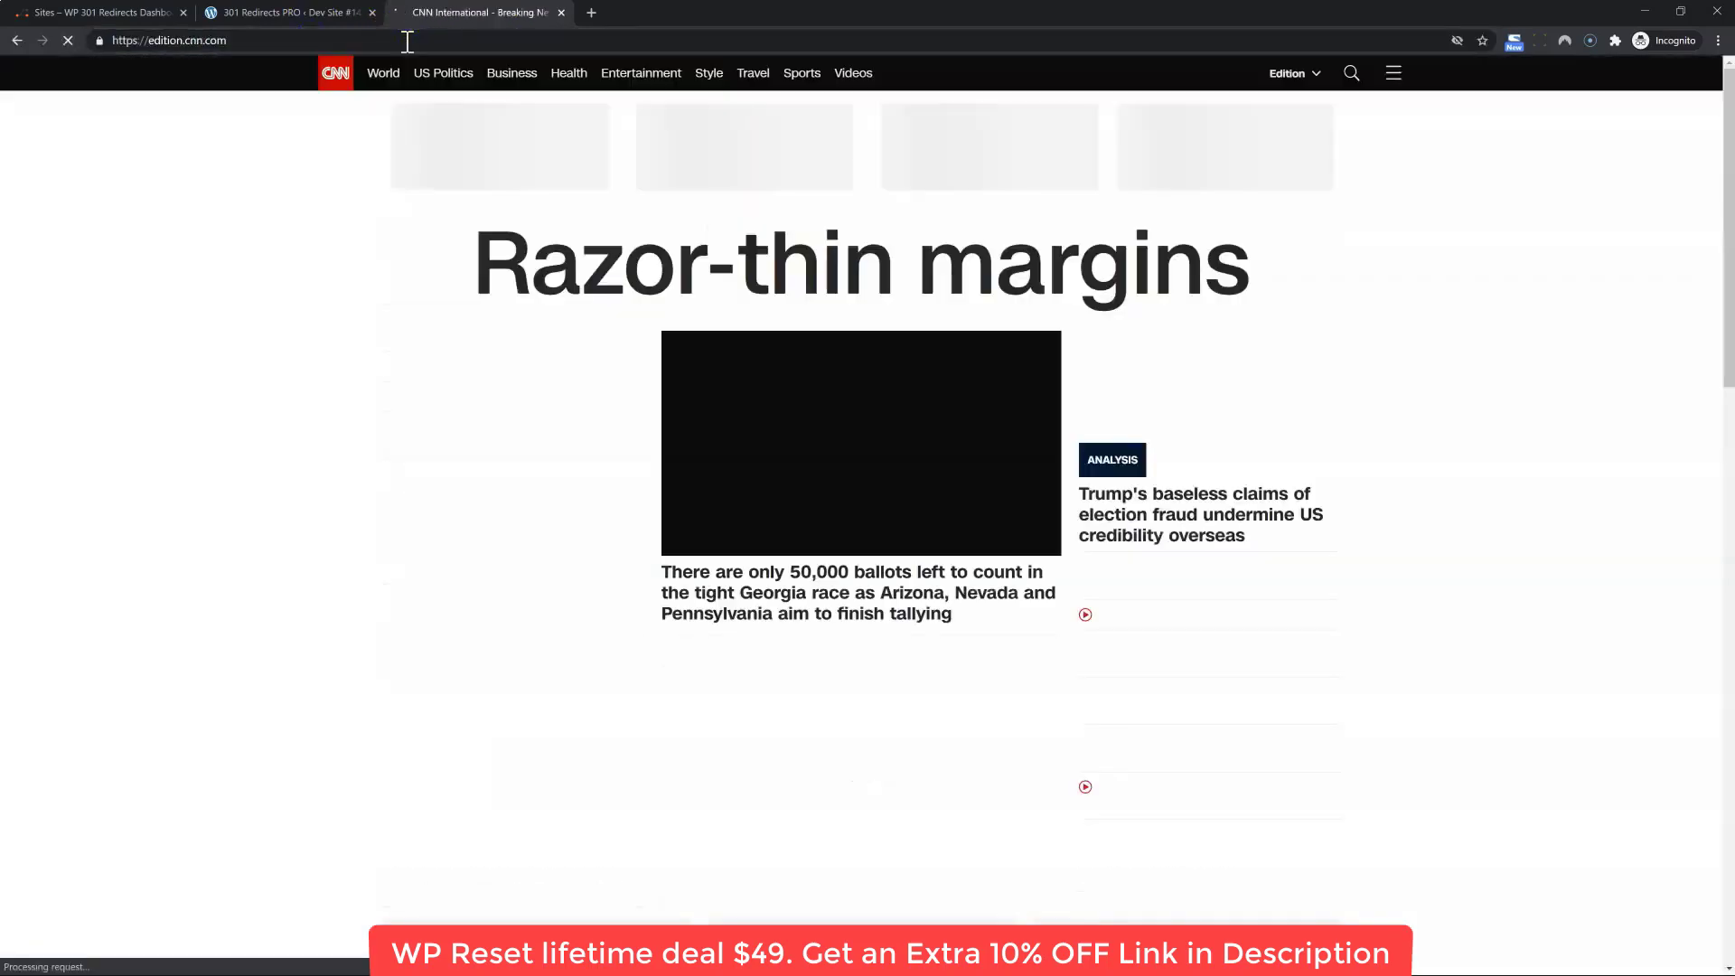
Reuse the copied outgoing address with google.com as the destination and load it
{"action": "left_click", "coordinate": [406, 41]}
{"action": "key", "text": "ctrl+v"}
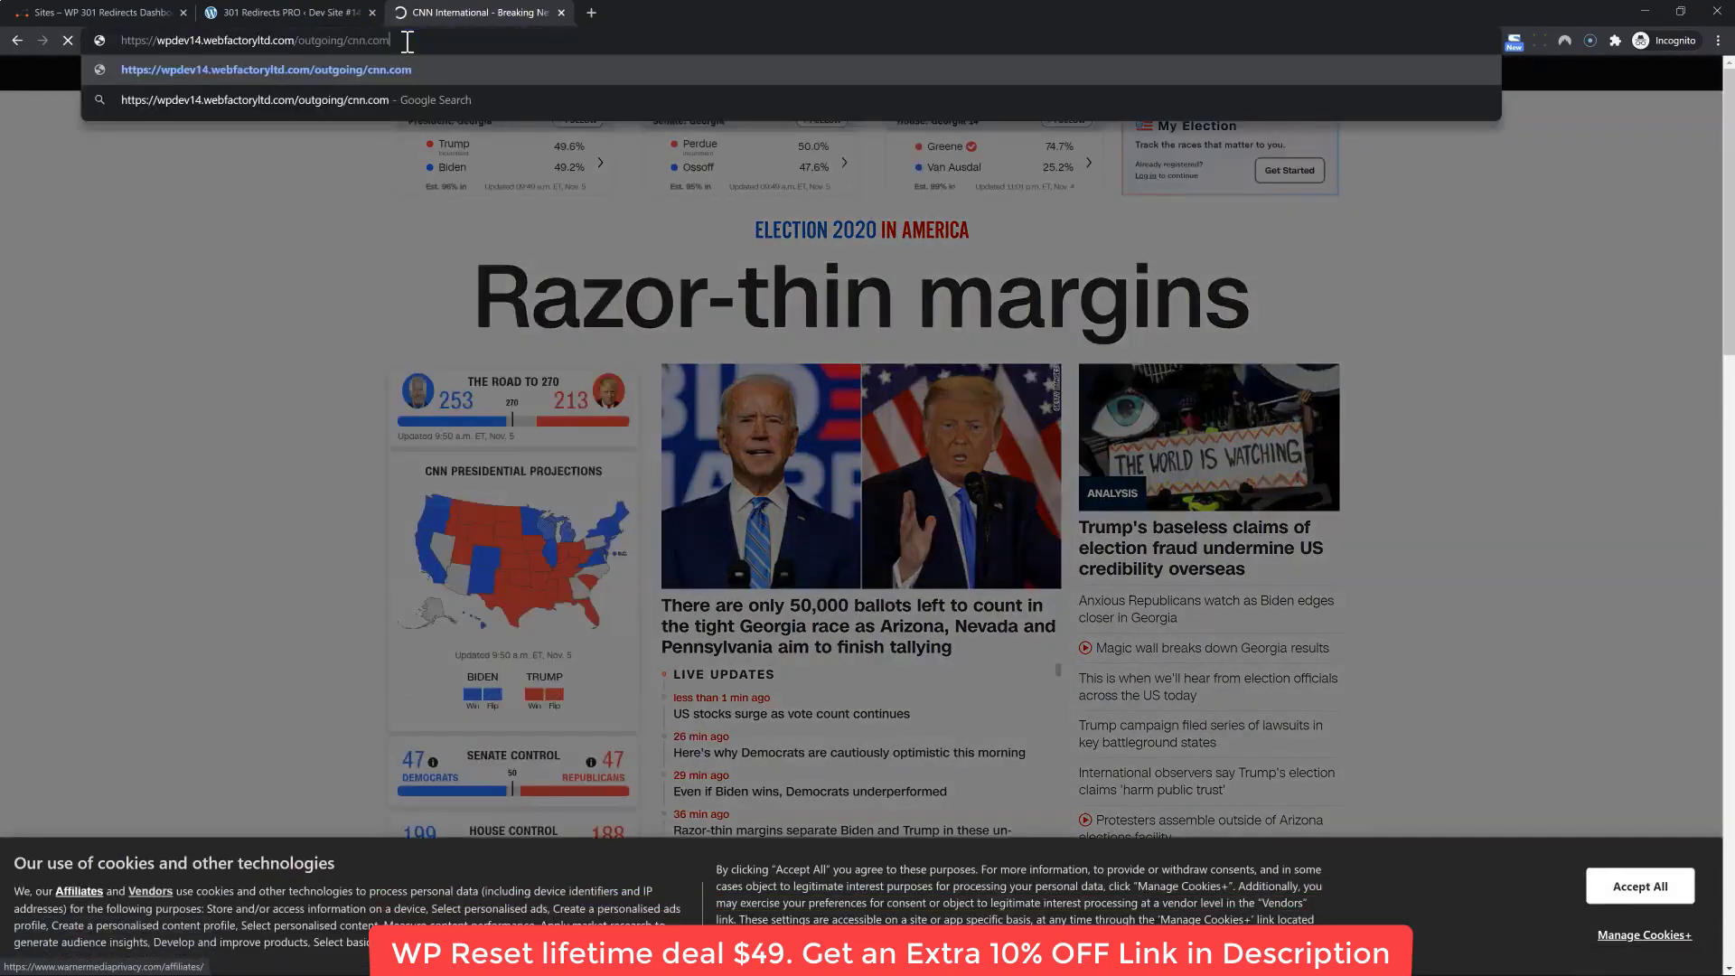
{"action": "key", "text": "ctrl+shift+Left"}
{"action": "type", "text": "google.c"}
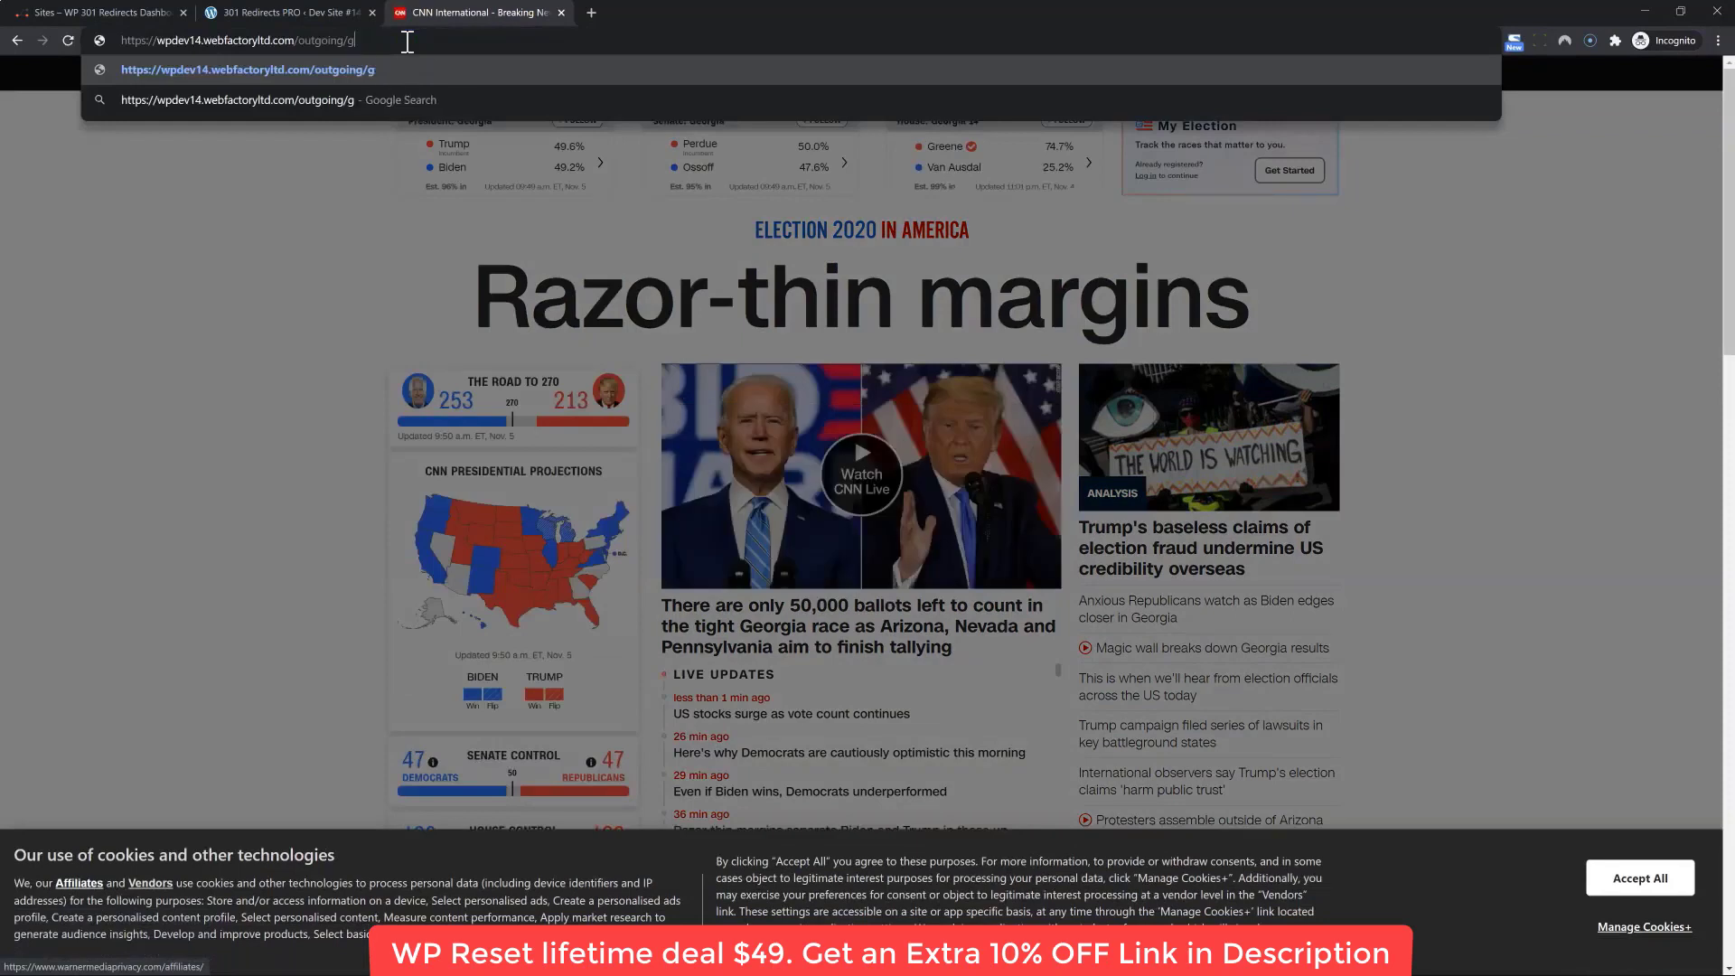
{"action": "type", "text": "om"}
{"action": "key", "text": "Return"}
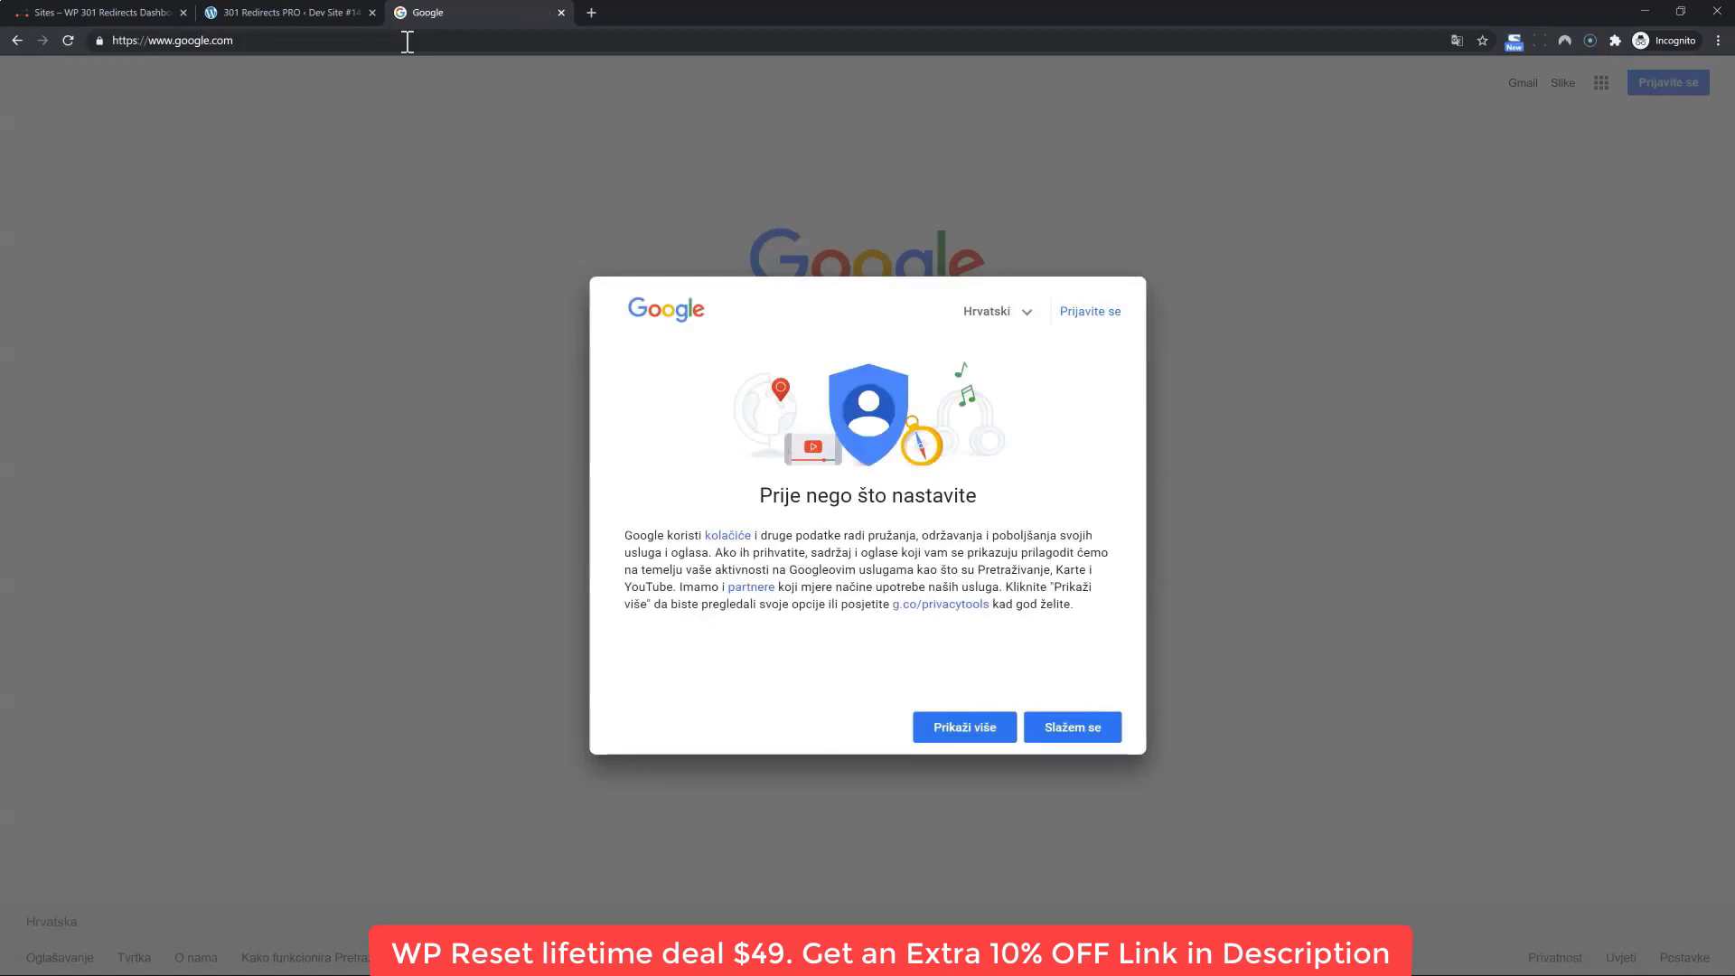
Reuse the copied outgoing address with yahoo.com as the destination and load it
{"action": "left_click", "coordinate": [407, 41]}
{"action": "key", "text": "ctrl+v"}
{"action": "key", "text": "BackSpace"}
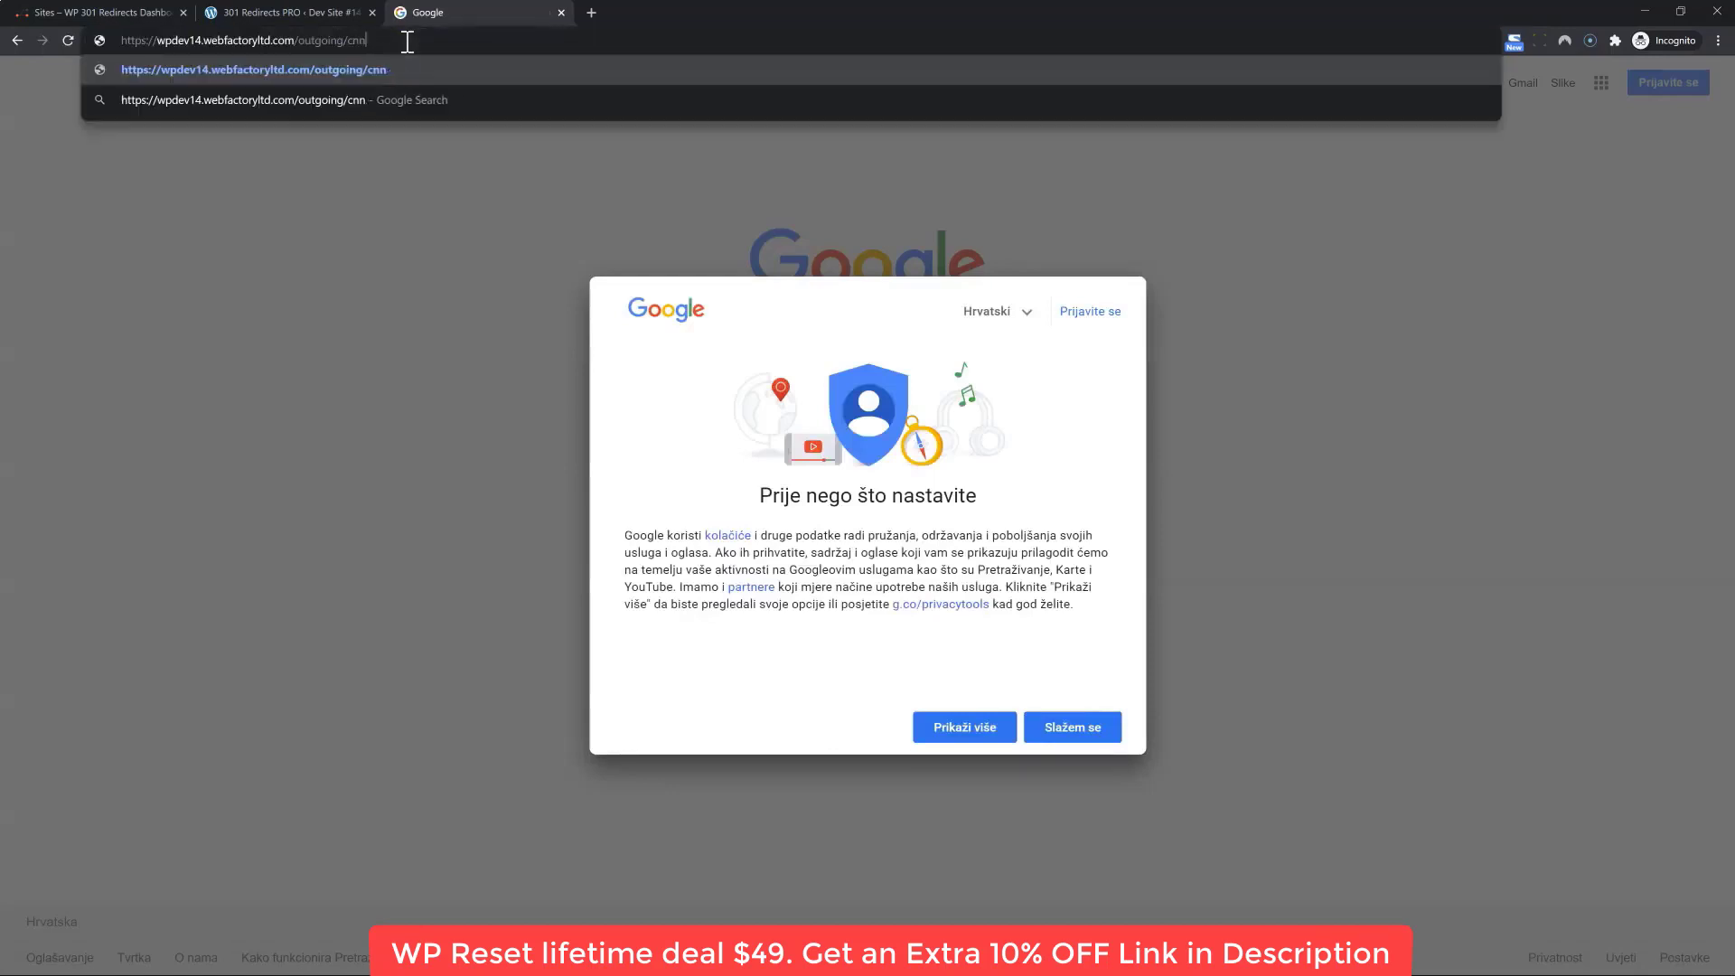
{"action": "key", "text": "BackSpace"}
{"action": "key", "text": "BackSpace"}
{"action": "type", "text": "yahoo.com"}
{"action": "key", "text": "Return"}
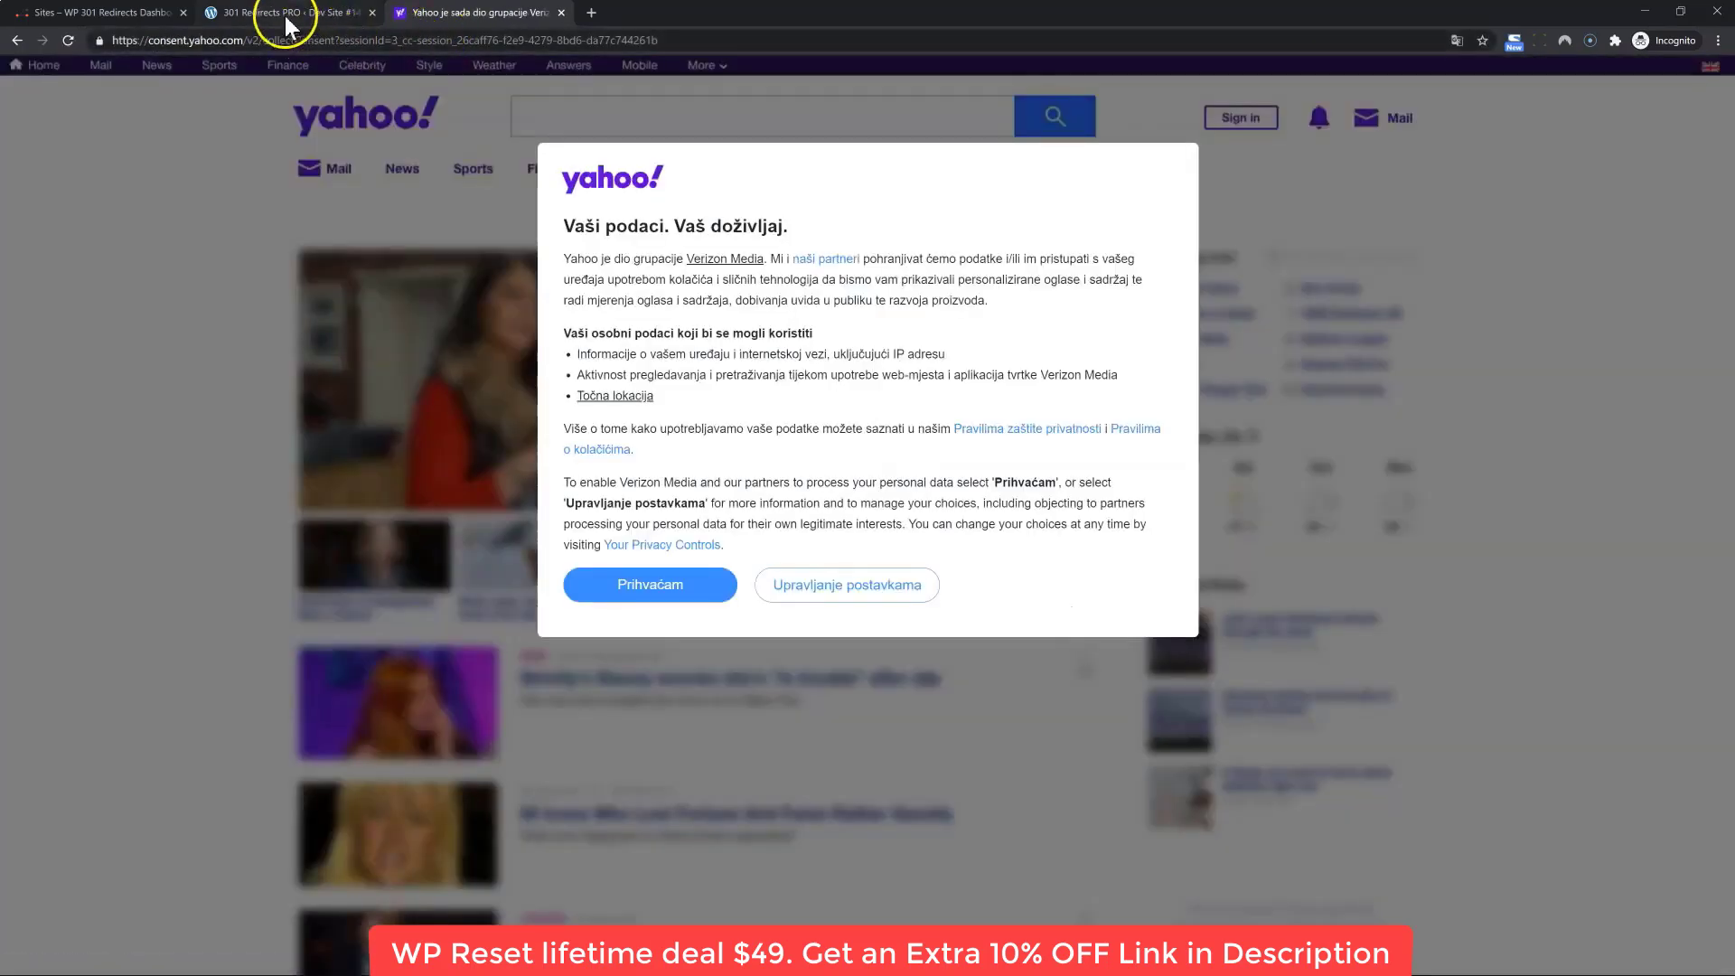
Return to the open redirect rule, examine its Redirect From and Redirect To patterns, and close it without changes
{"action": "left_click", "coordinate": [289, 14]}
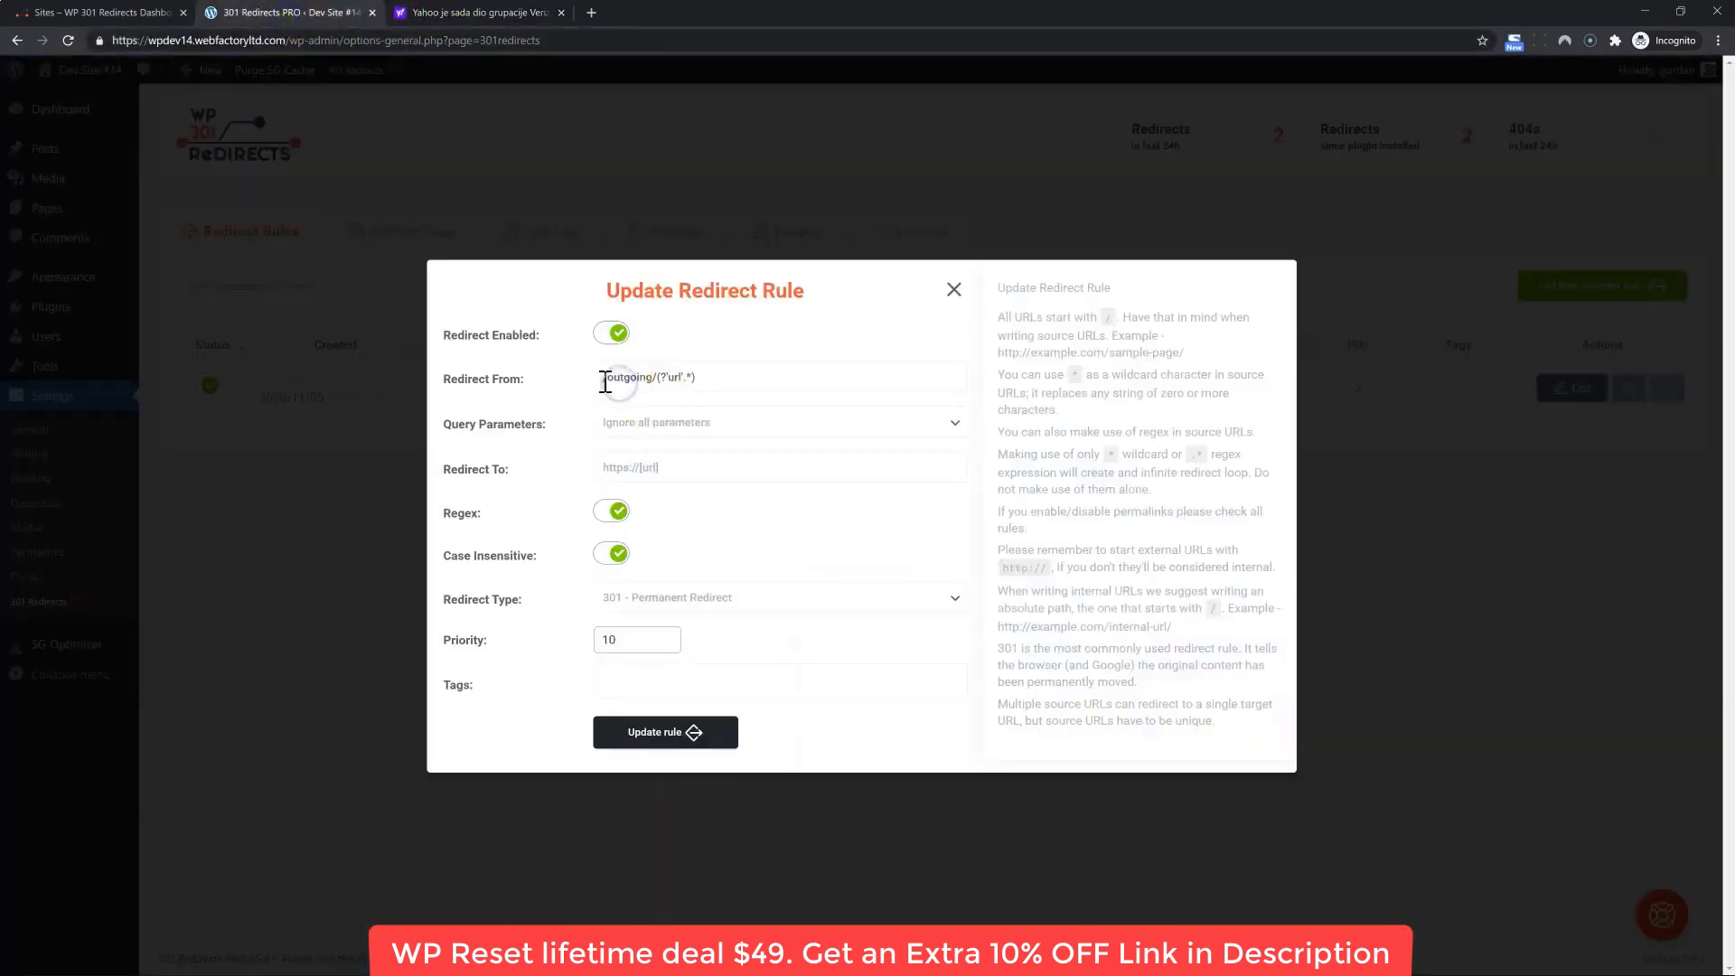
{"action": "left_click_drag", "start_coordinate": [600, 380], "coordinate": [650, 379]}
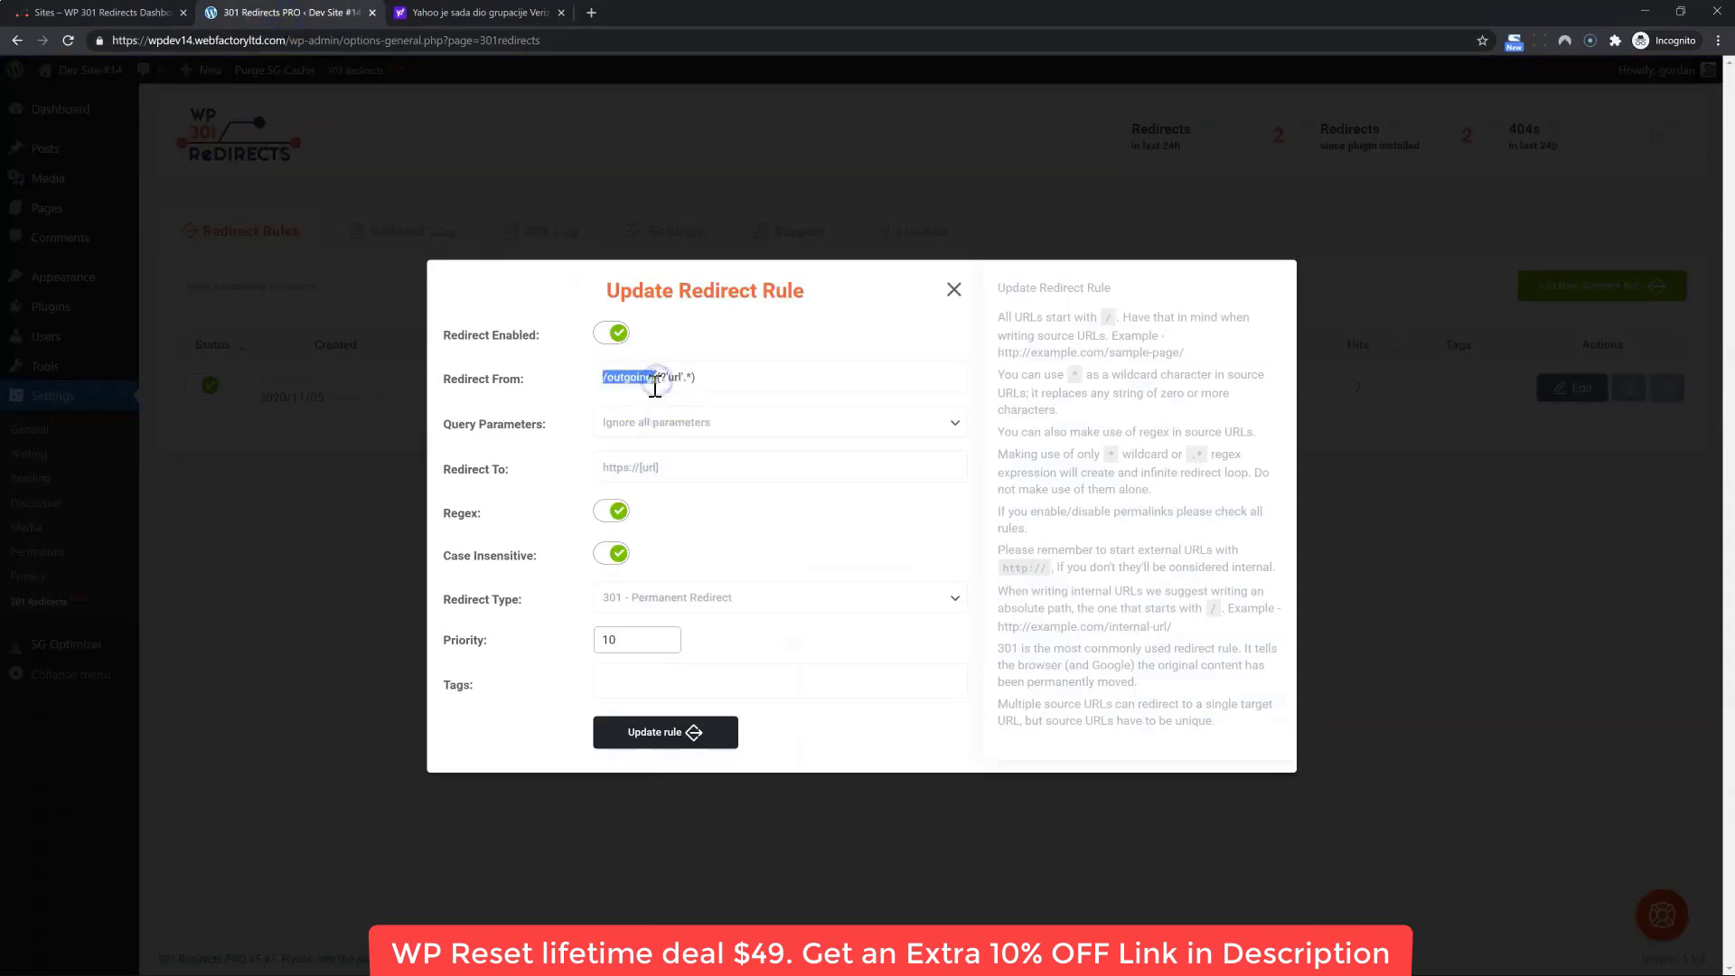
{"action": "left_click", "coordinate": [661, 379]}
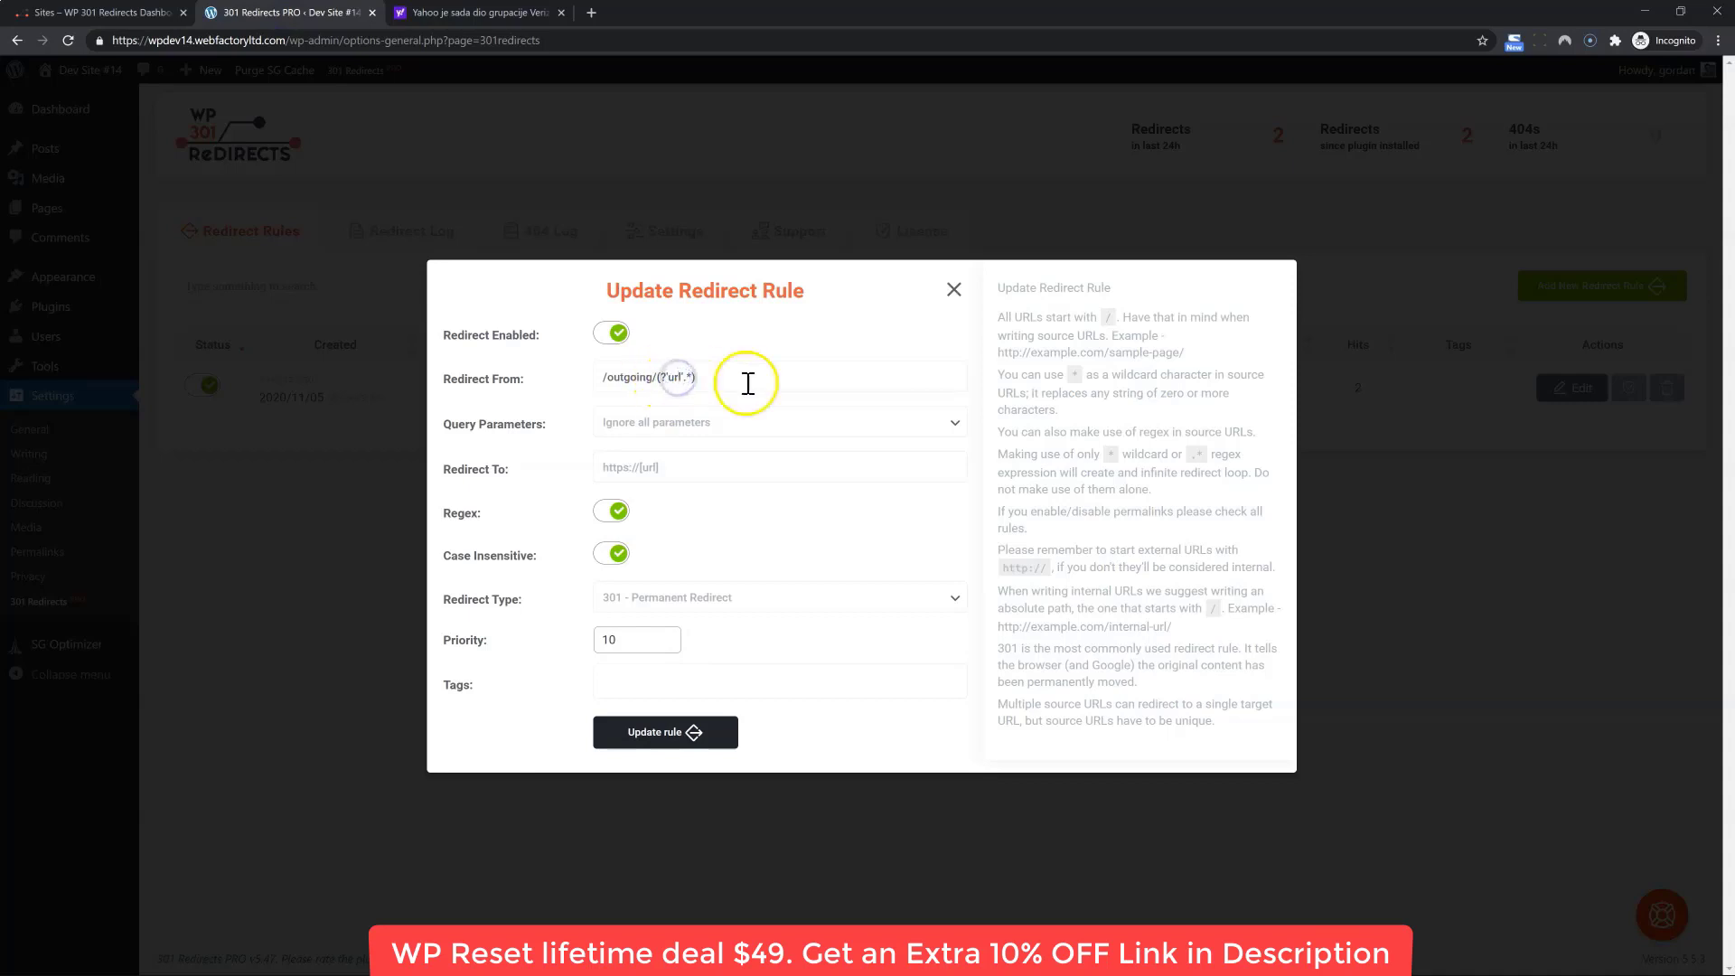
{"action": "left_click", "coordinate": [670, 380]}
{"action": "double_click", "coordinate": [676, 379]}
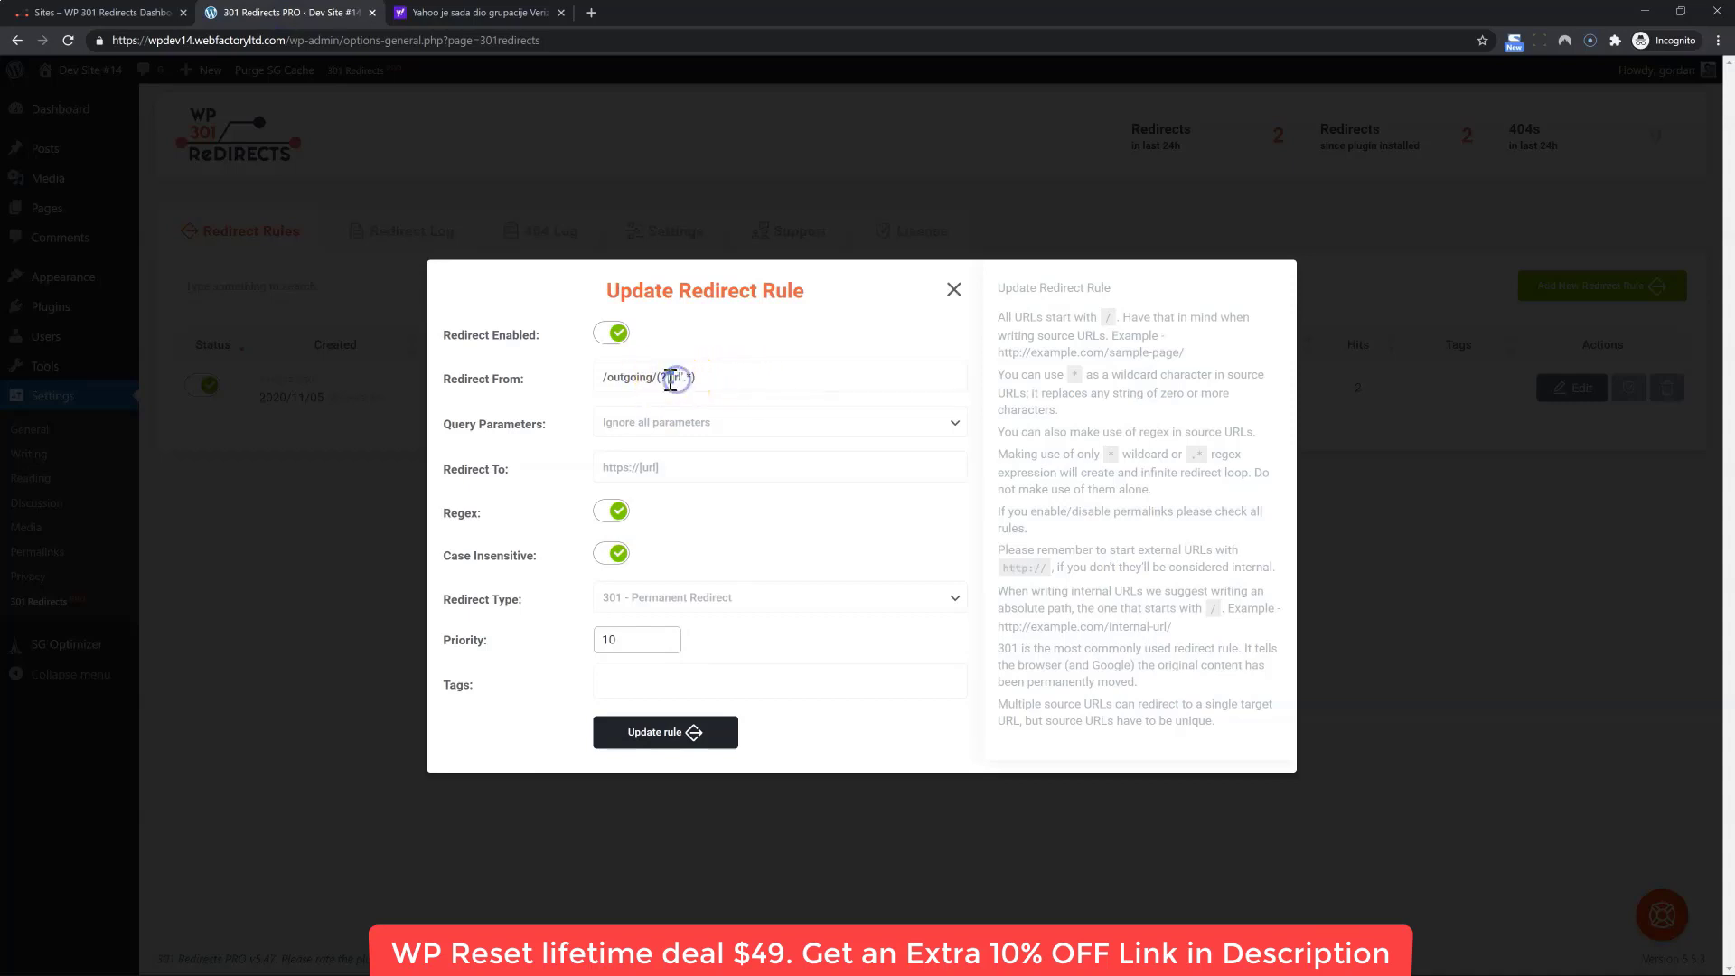
{"action": "left_click", "coordinate": [728, 465]}
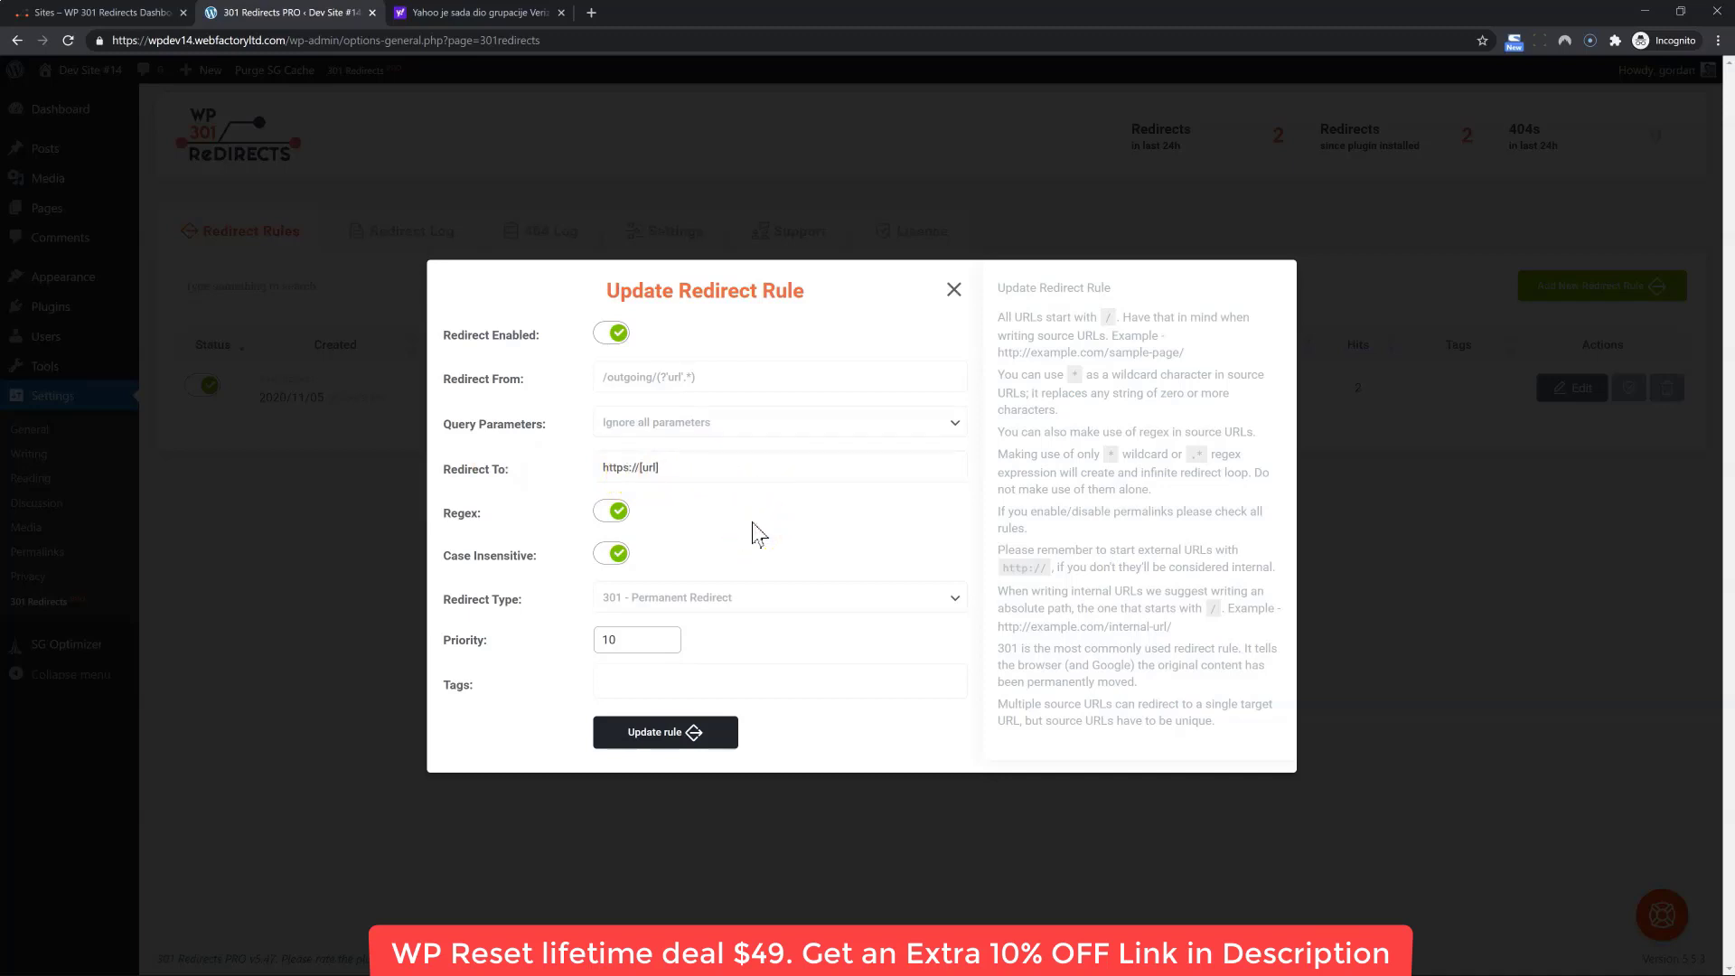
{"action": "left_click", "coordinate": [789, 824]}
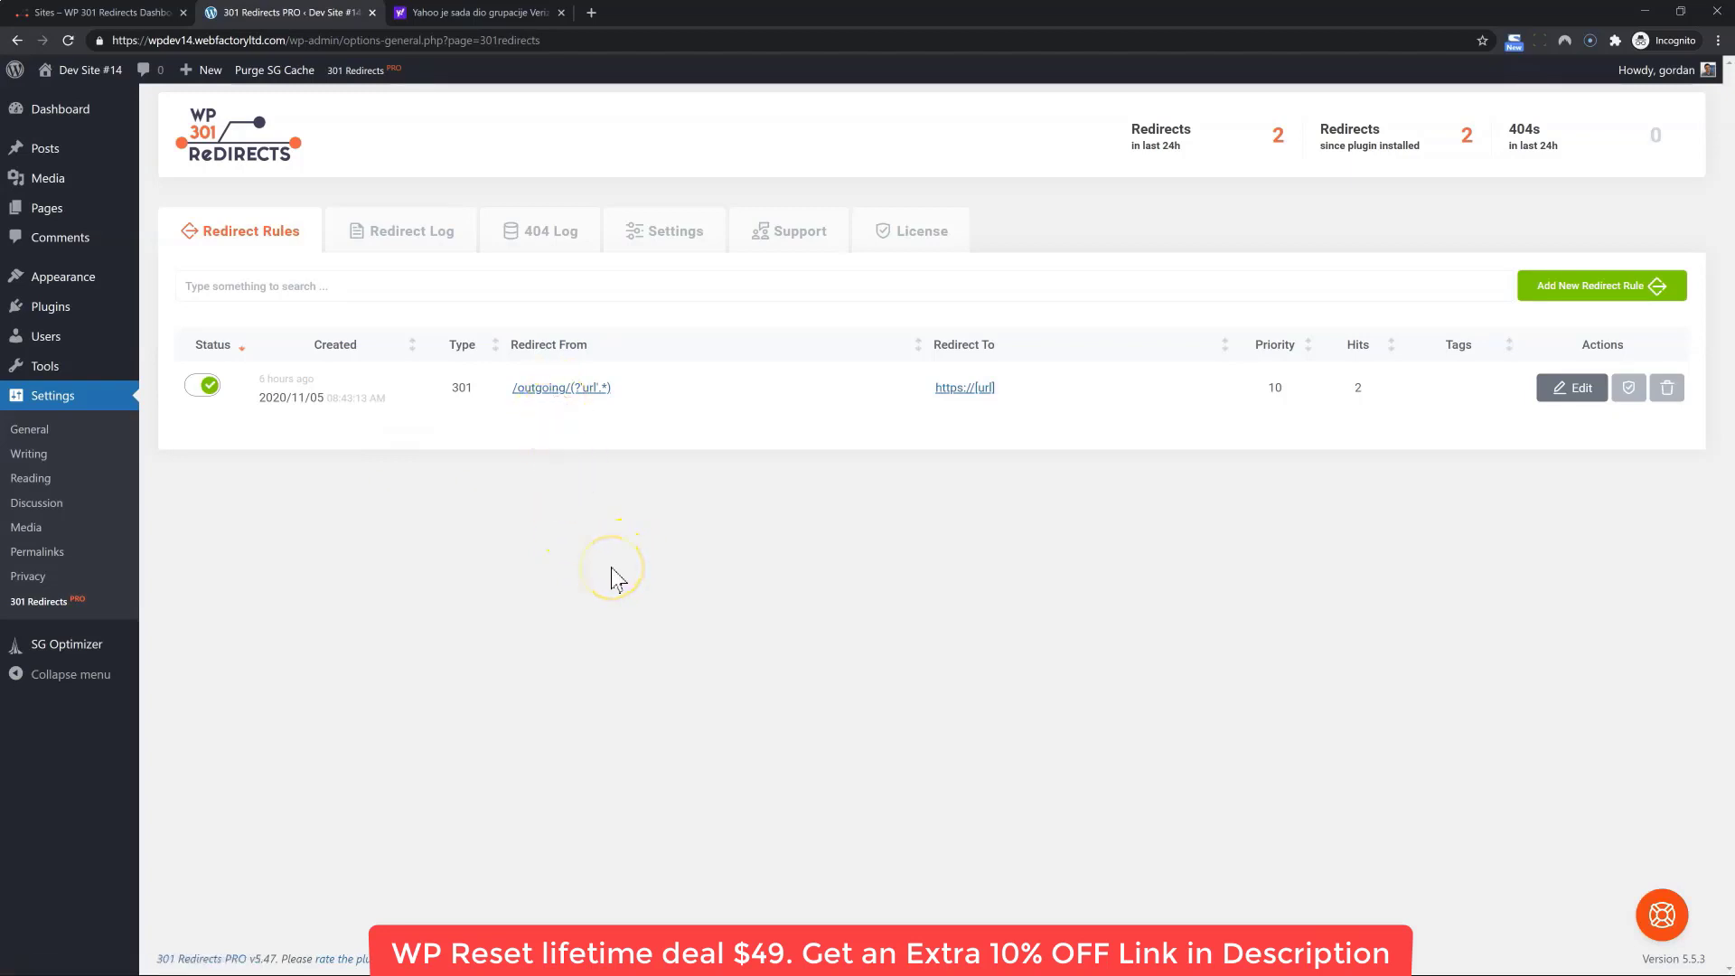
Replace the plugin page's address with the copied outgoing URL
{"action": "left_click", "coordinate": [489, 45]}
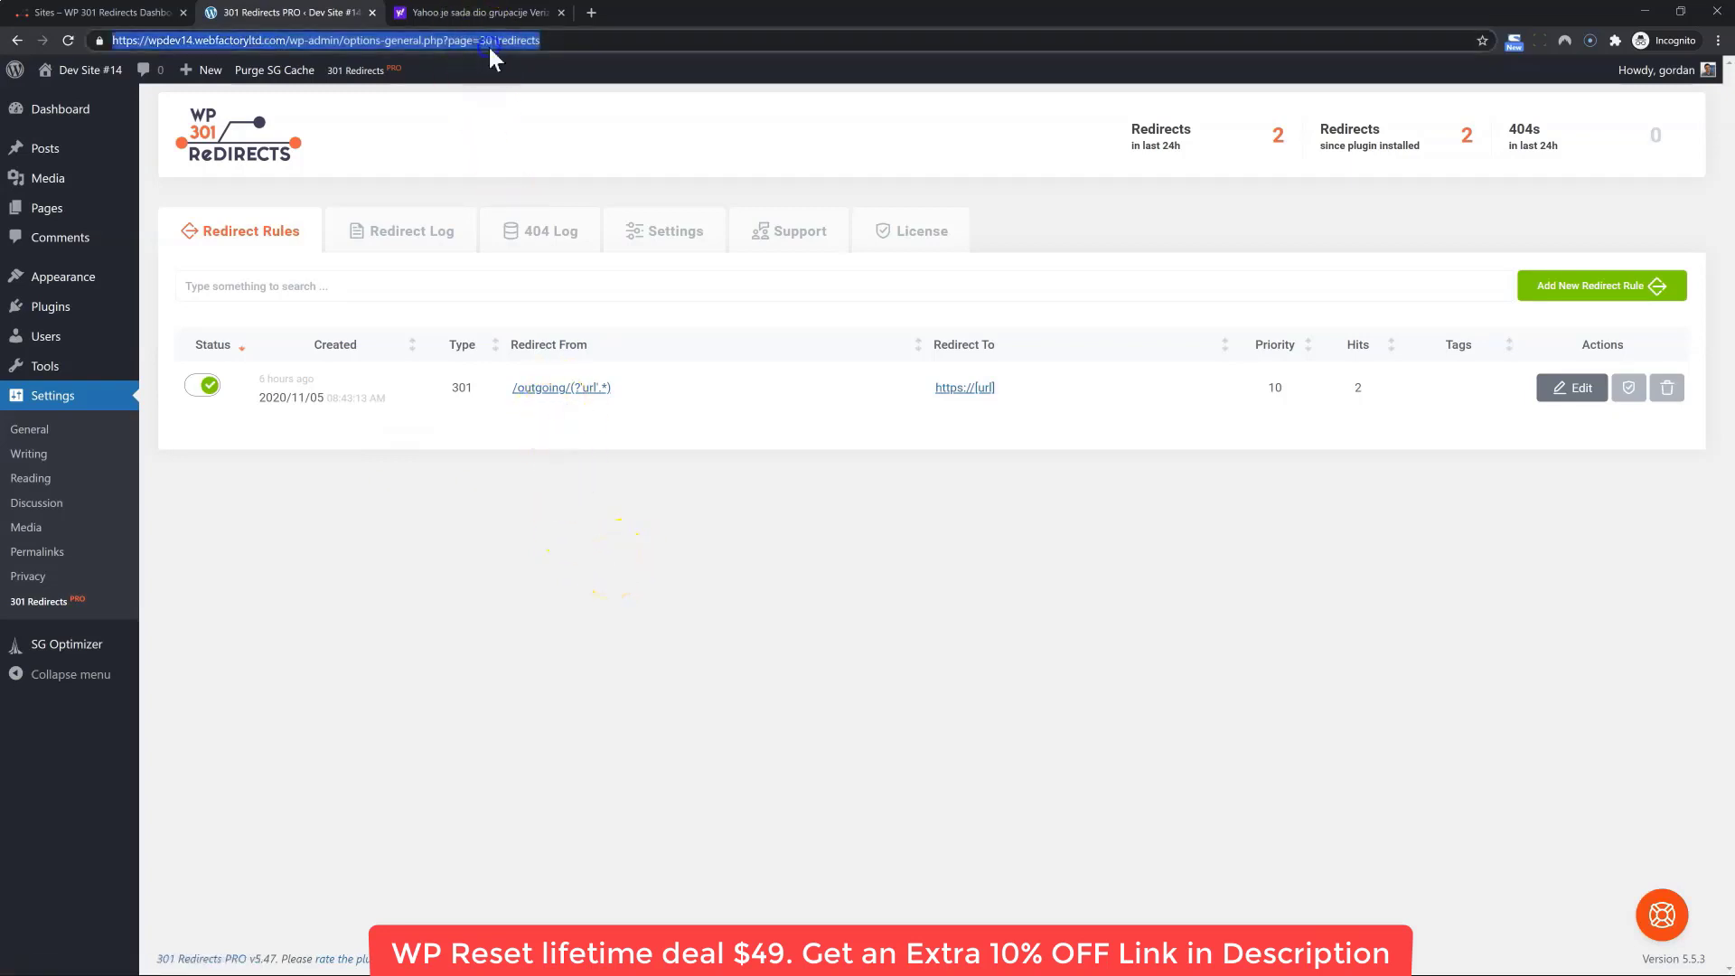
{"action": "key", "text": "ctrl+v"}
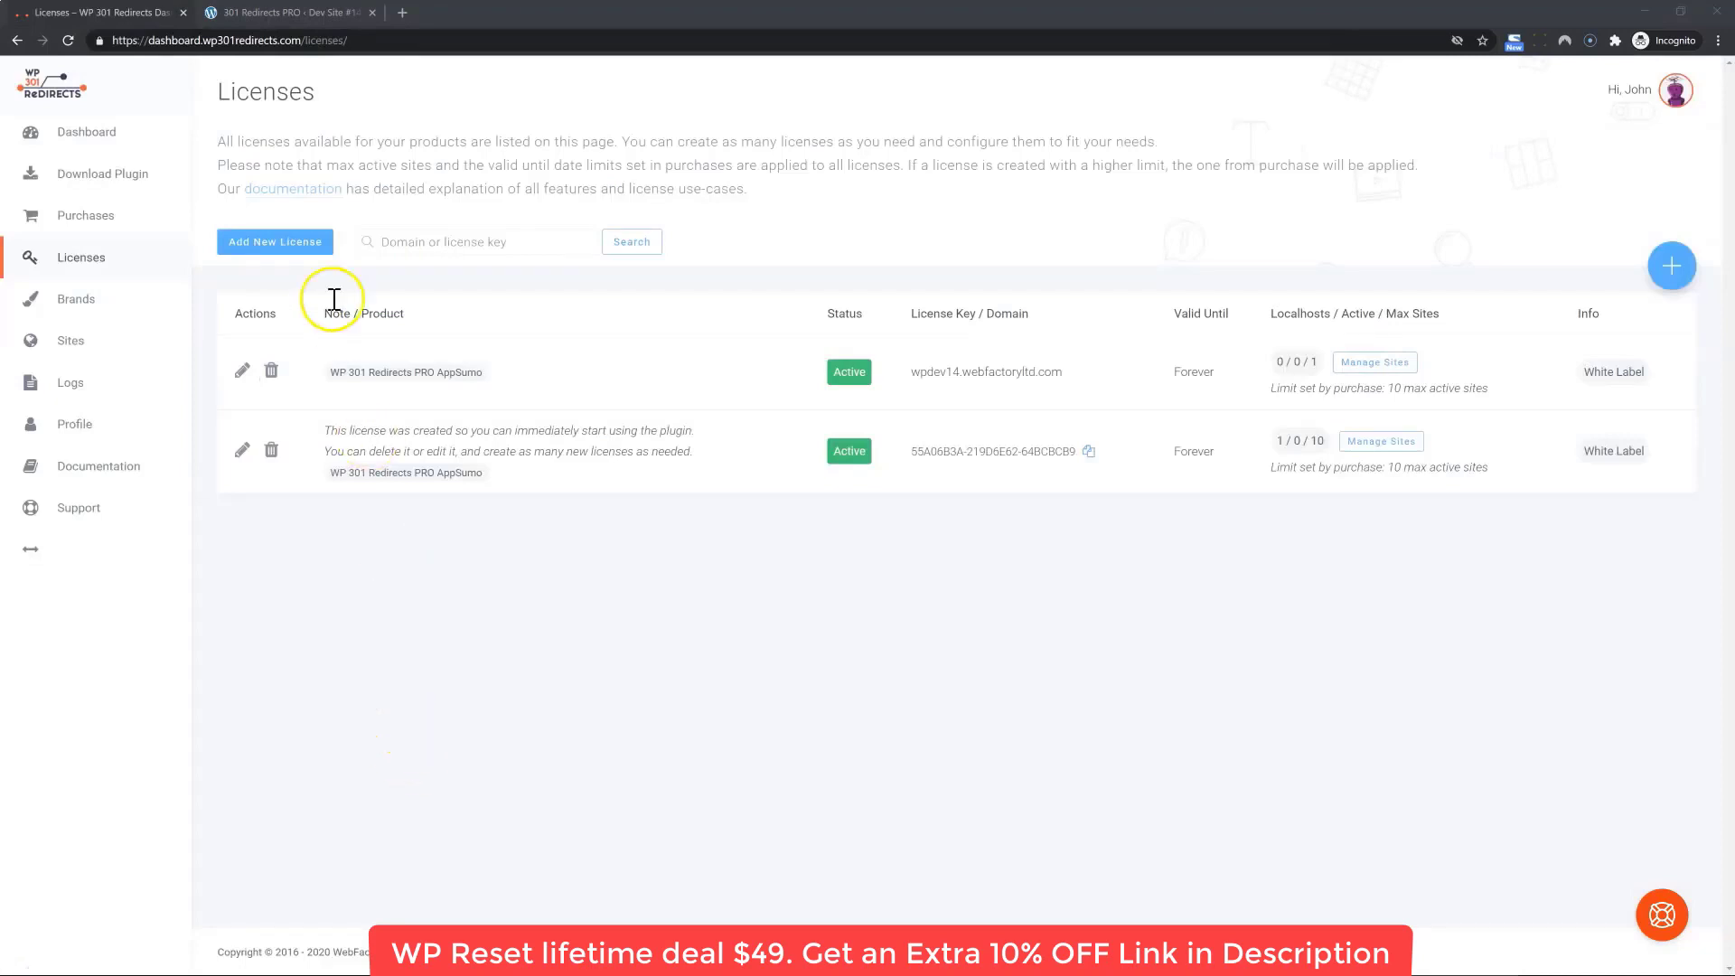
Create and activate a new key-type license with 1 maximum active site, valid forever
{"action": "left_click", "coordinate": [288, 244]}
{"action": "scroll", "coordinate": [503, 620], "scroll_direction": "down", "scroll_amount": 2}
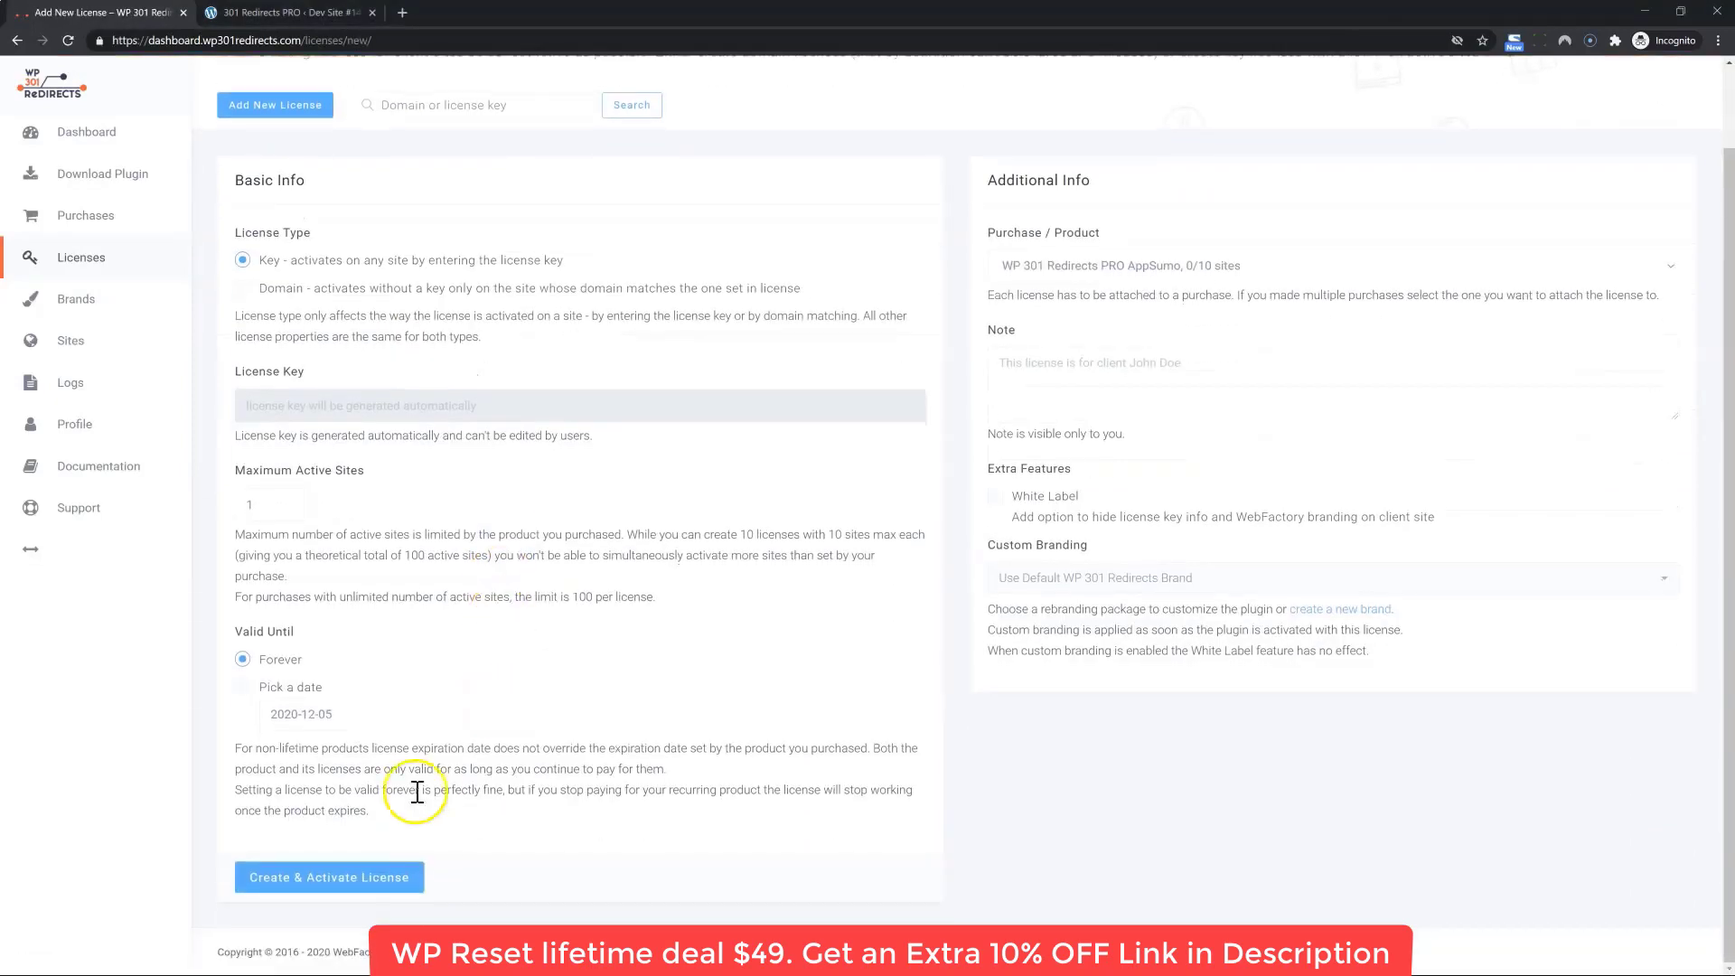
{"action": "left_click", "coordinate": [299, 878]}
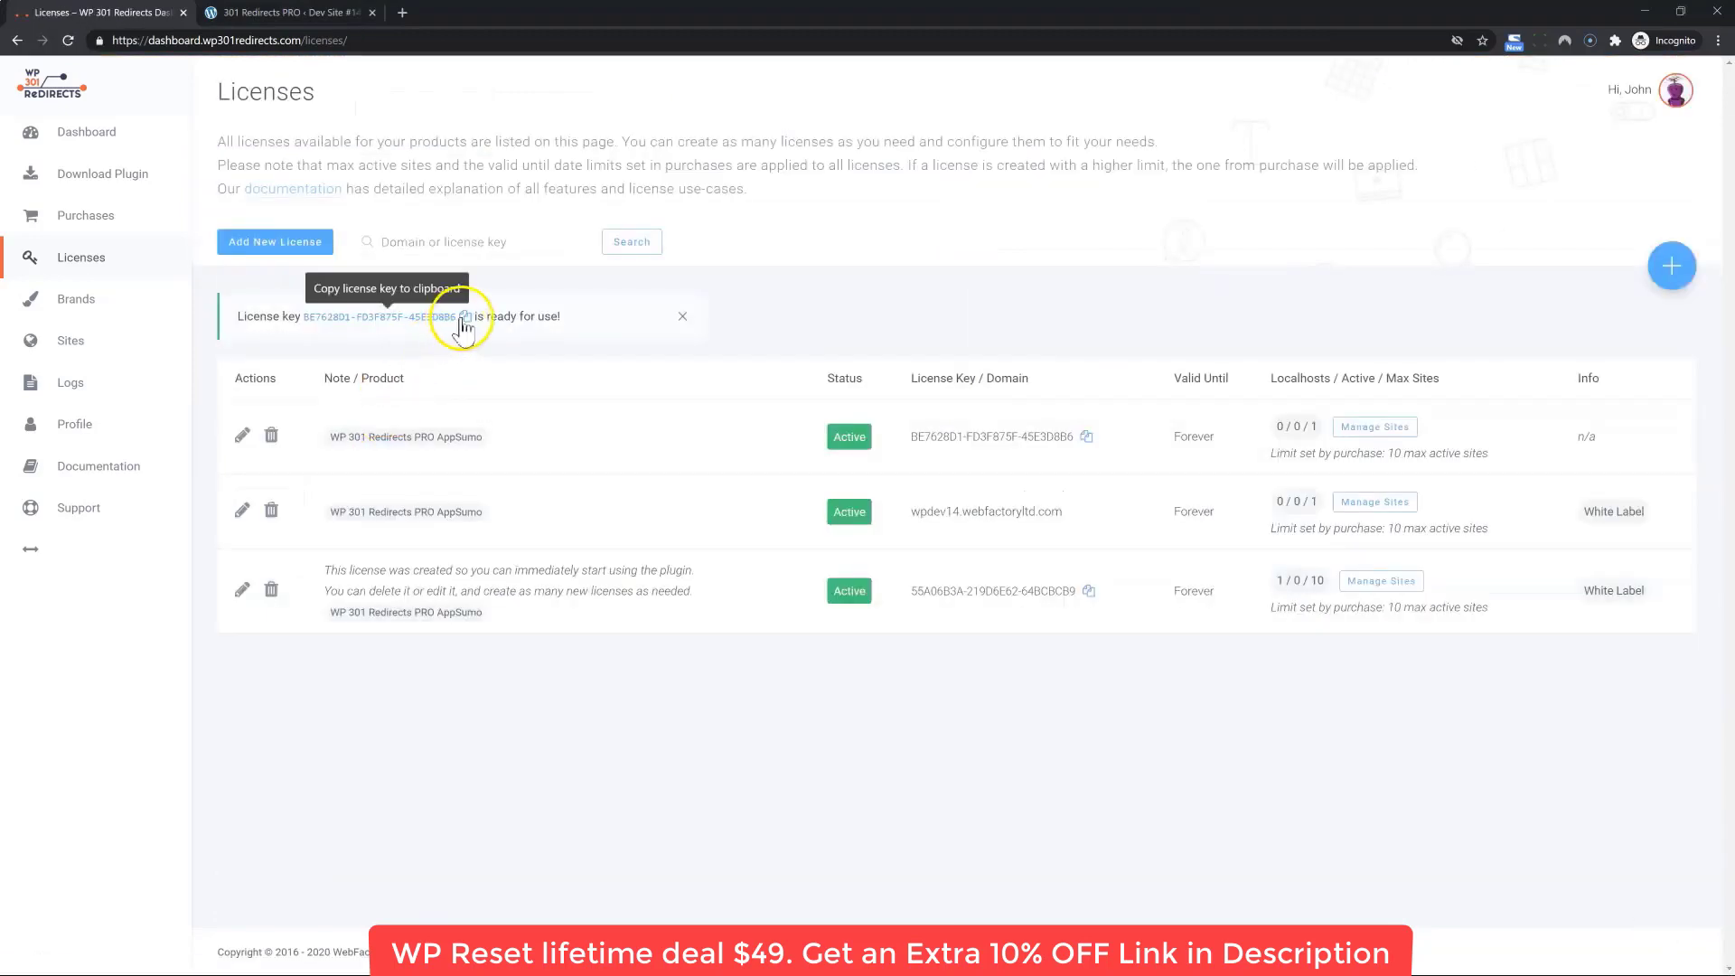
Copy the new license key and paste it into the License Key field of the plugin on Dev Site #14
{"action": "left_click", "coordinate": [462, 317]}
{"action": "left_click", "coordinate": [240, 13]}
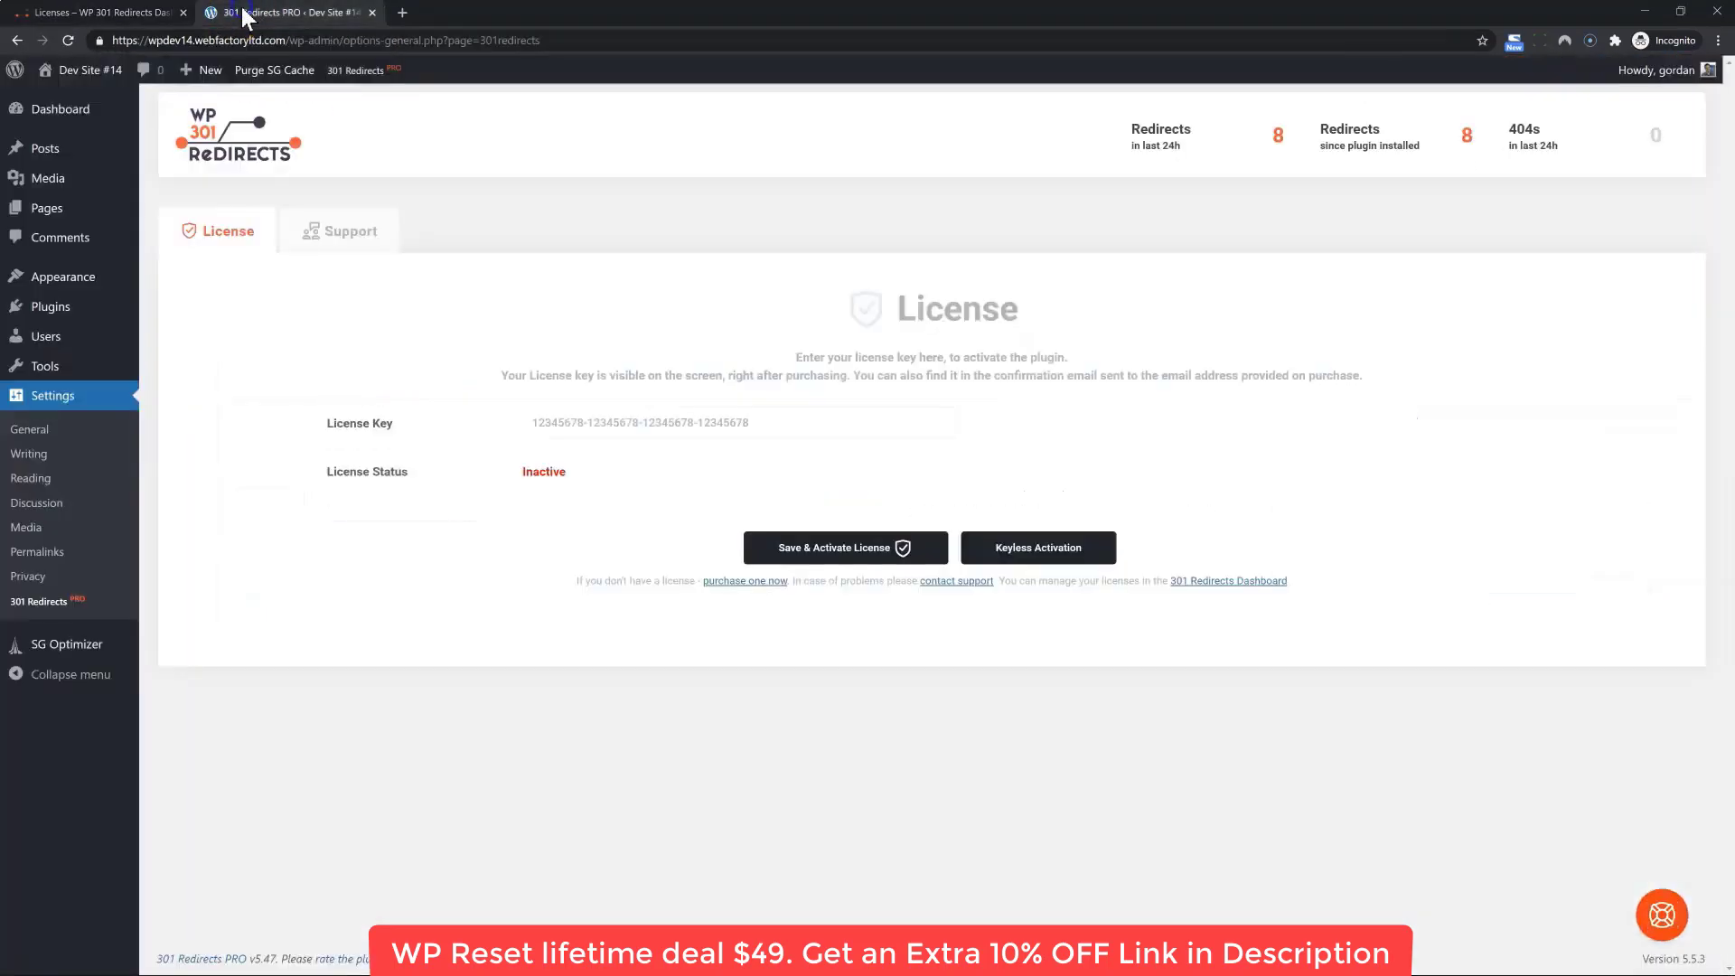
{"action": "left_click", "coordinate": [573, 426]}
{"action": "right_click", "coordinate": [577, 428]}
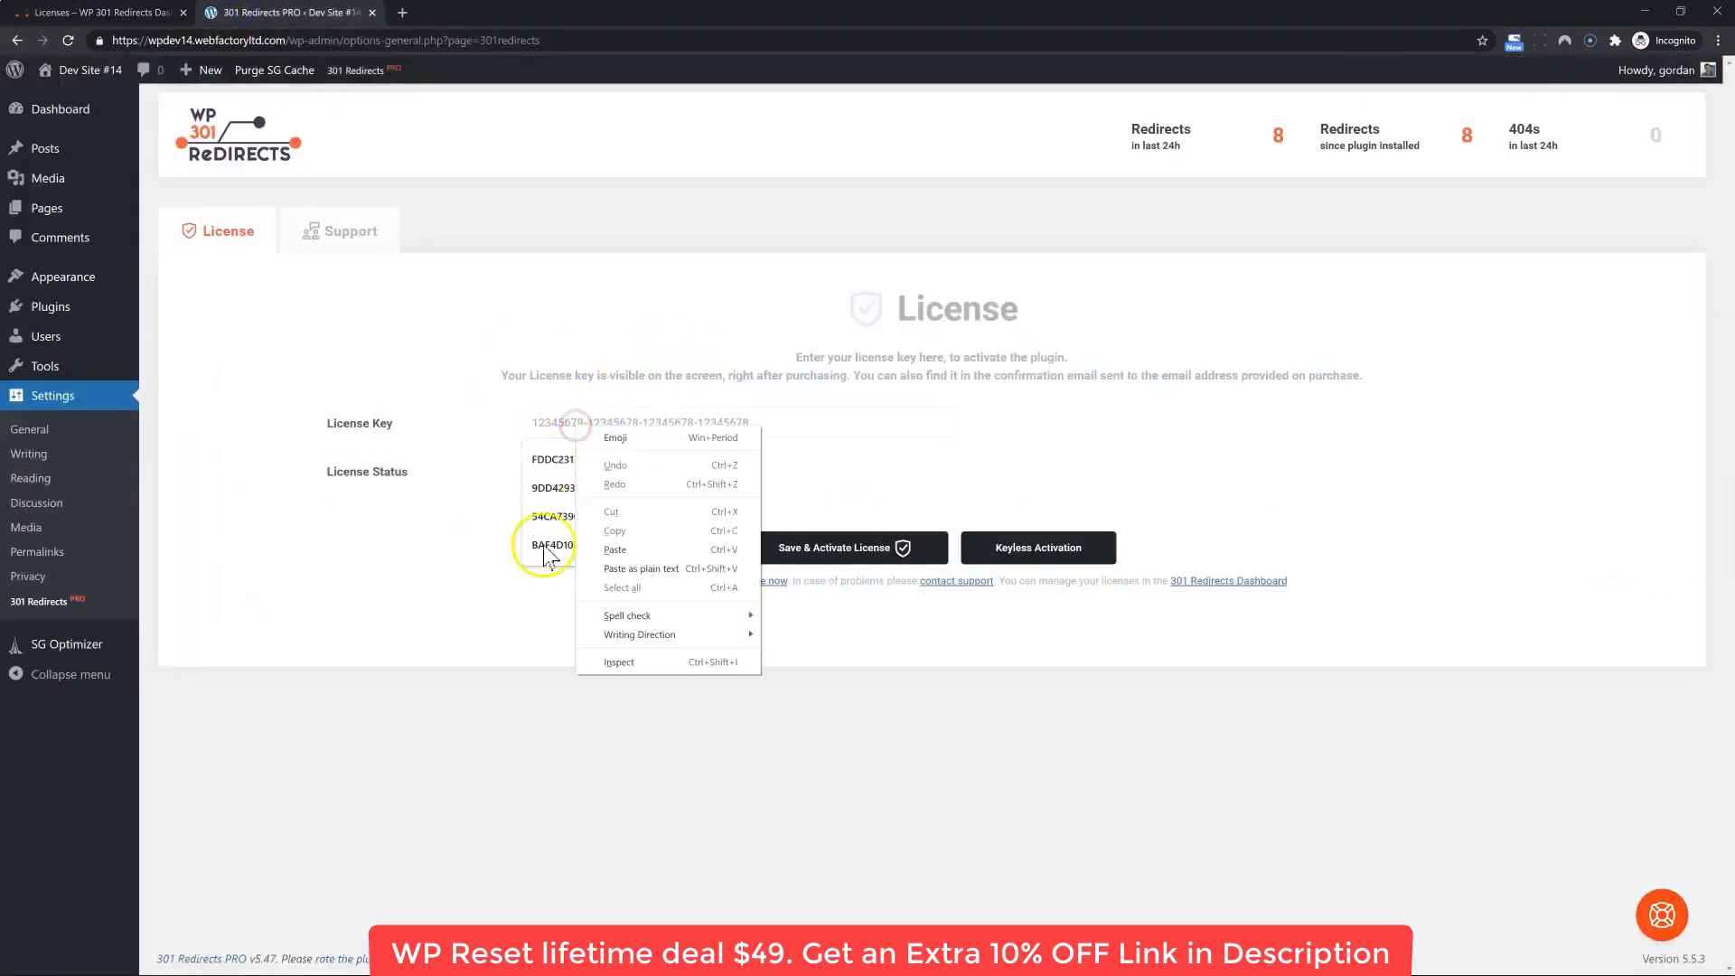
{"action": "left_click", "coordinate": [610, 550]}
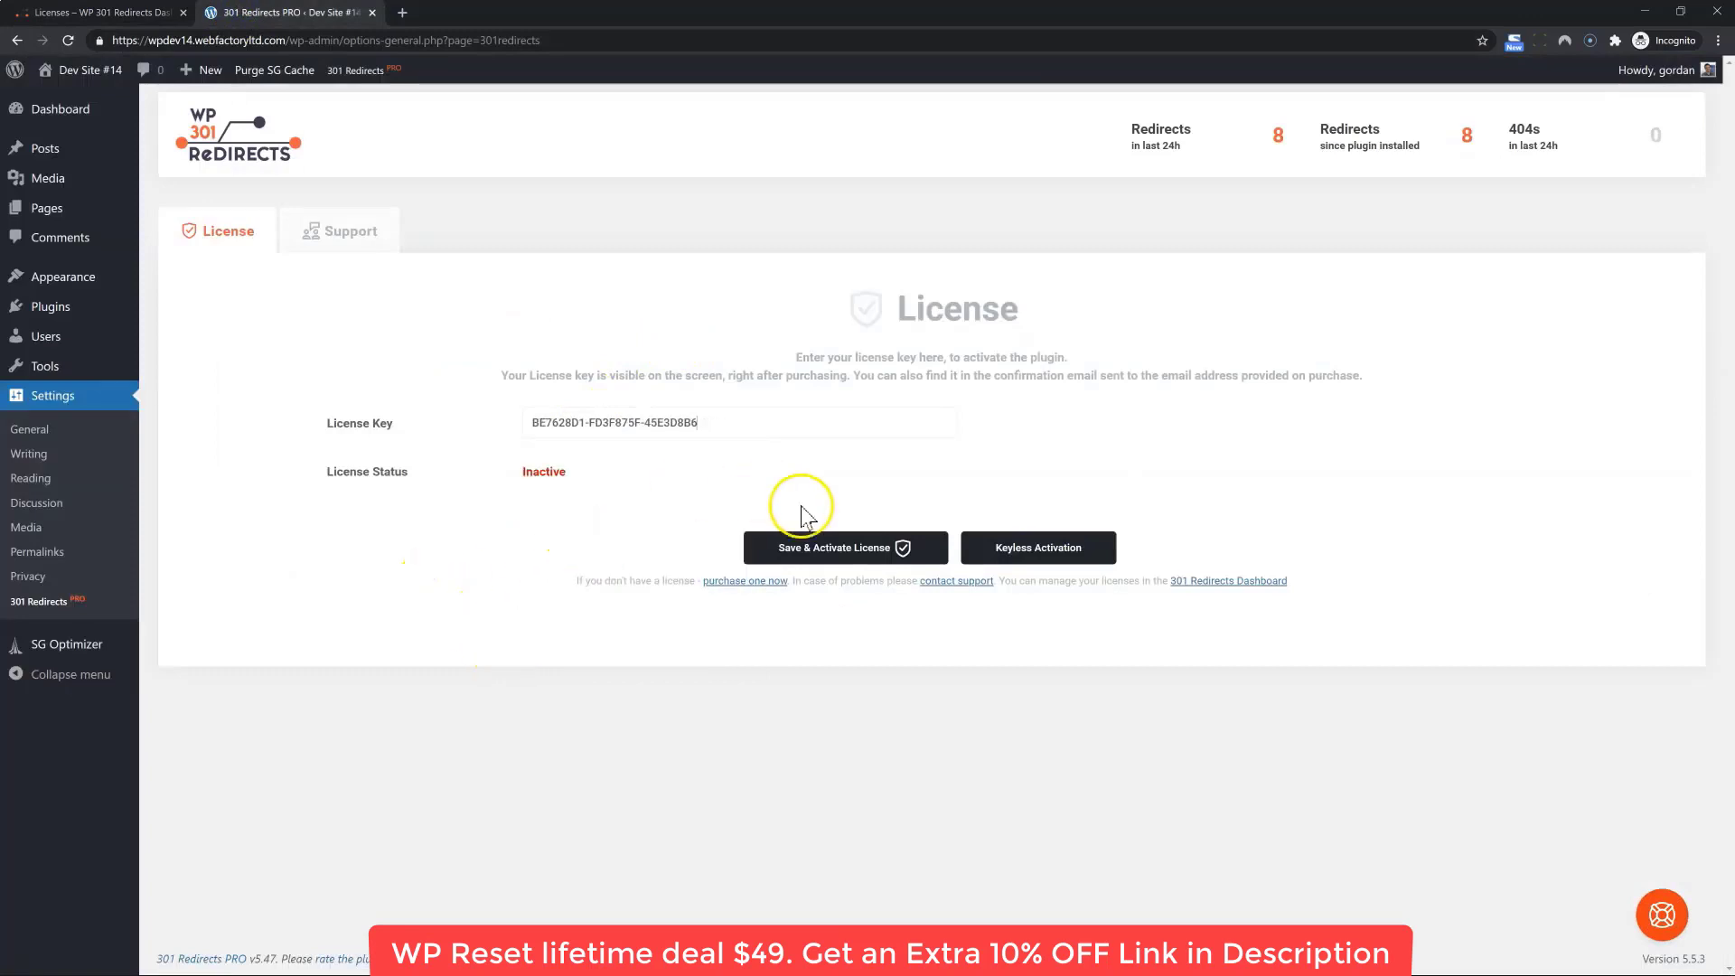
Activate the plugin on Dev Site #14 with the pasted license key, and deactivate that license again
{"action": "left_click", "coordinate": [832, 553]}
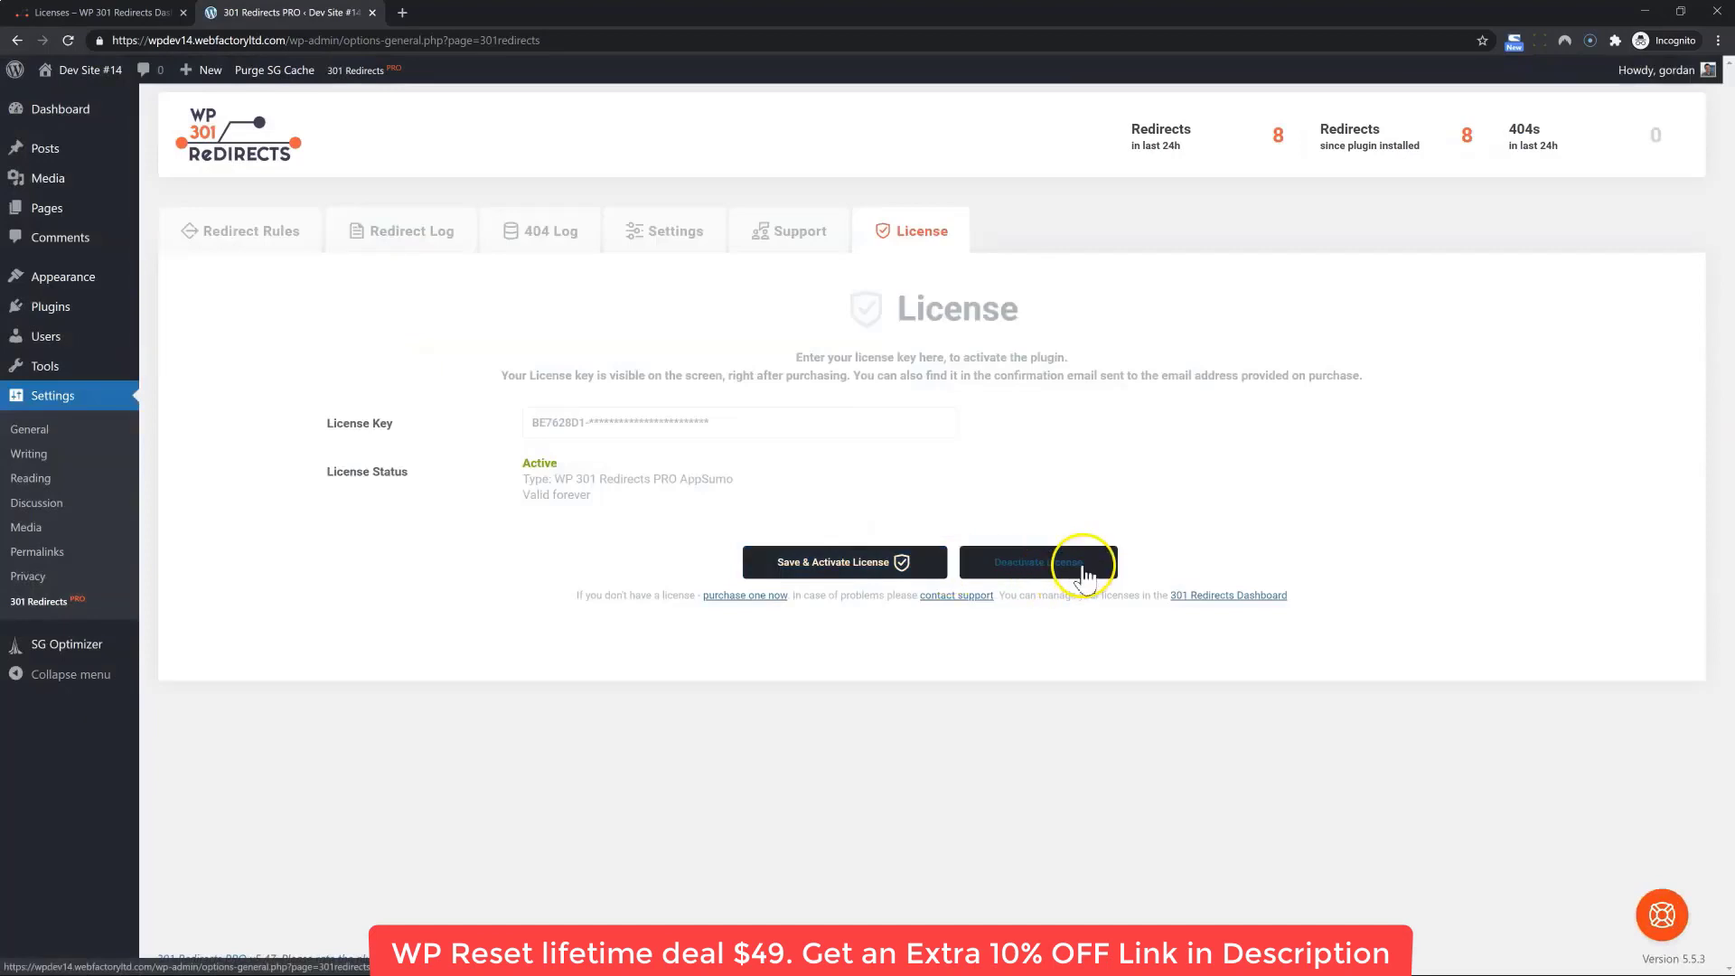
{"action": "left_click", "coordinate": [1068, 566]}
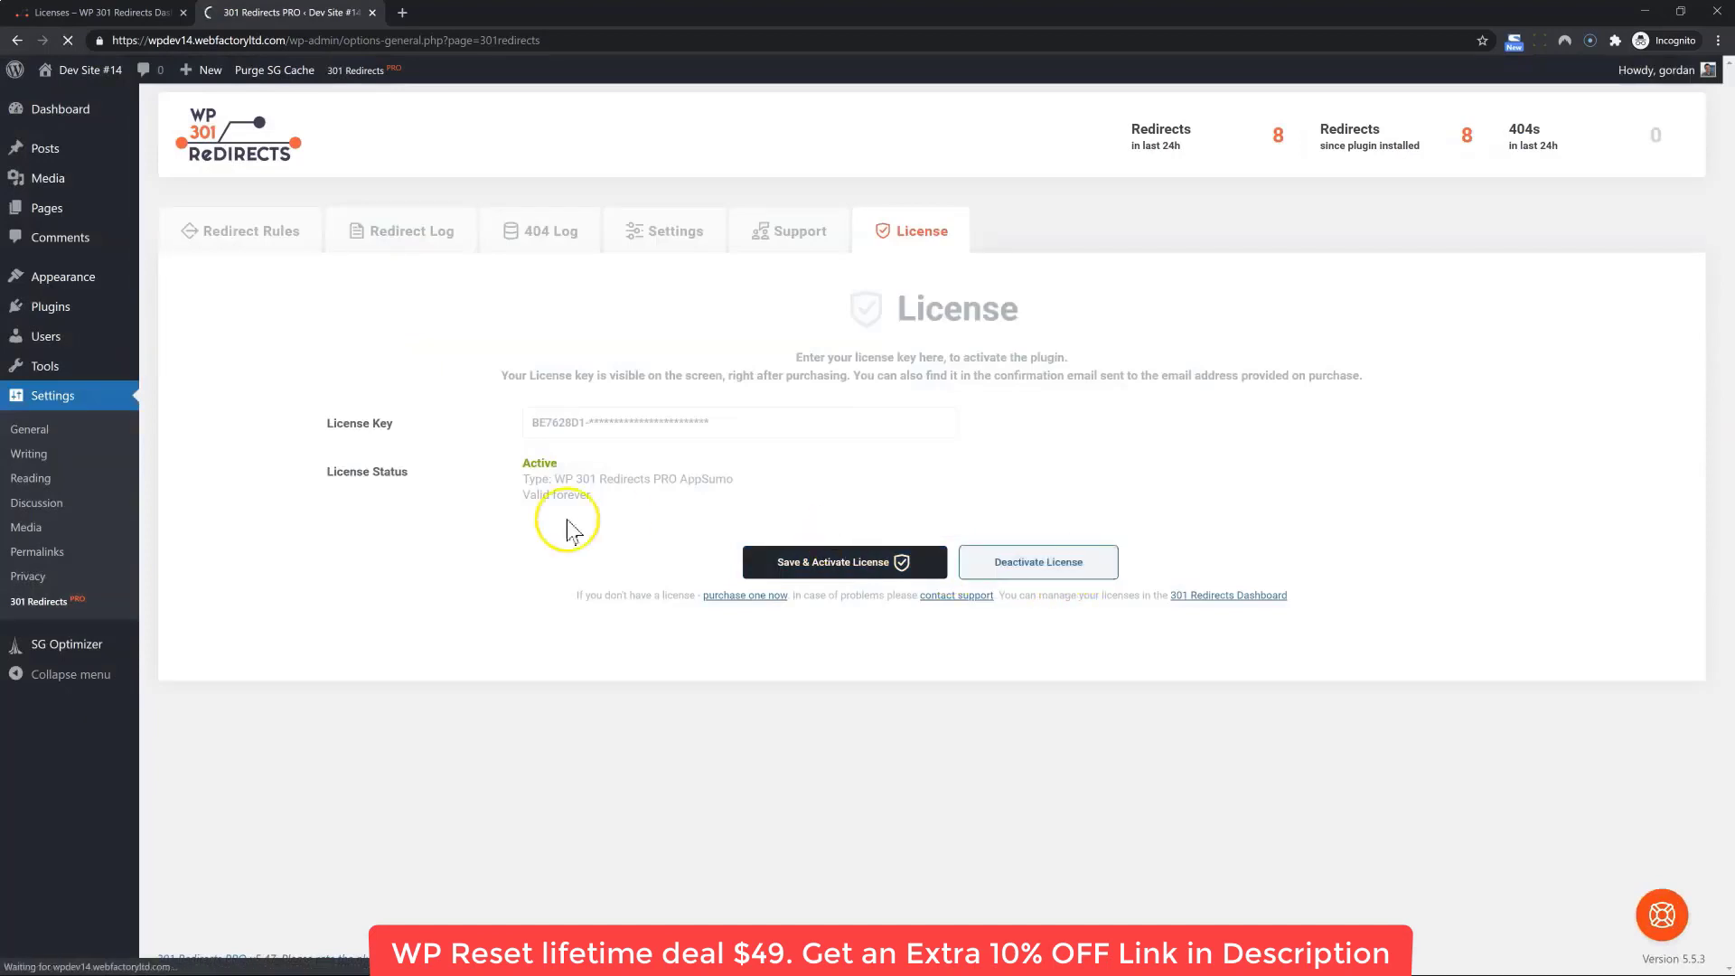
Check the Domain value of the wpdev14.webfactoryltd.com license in the licenses dashboard, and activate the plugin on Dev Site #14 without a key
{"action": "left_click", "coordinate": [116, 15]}
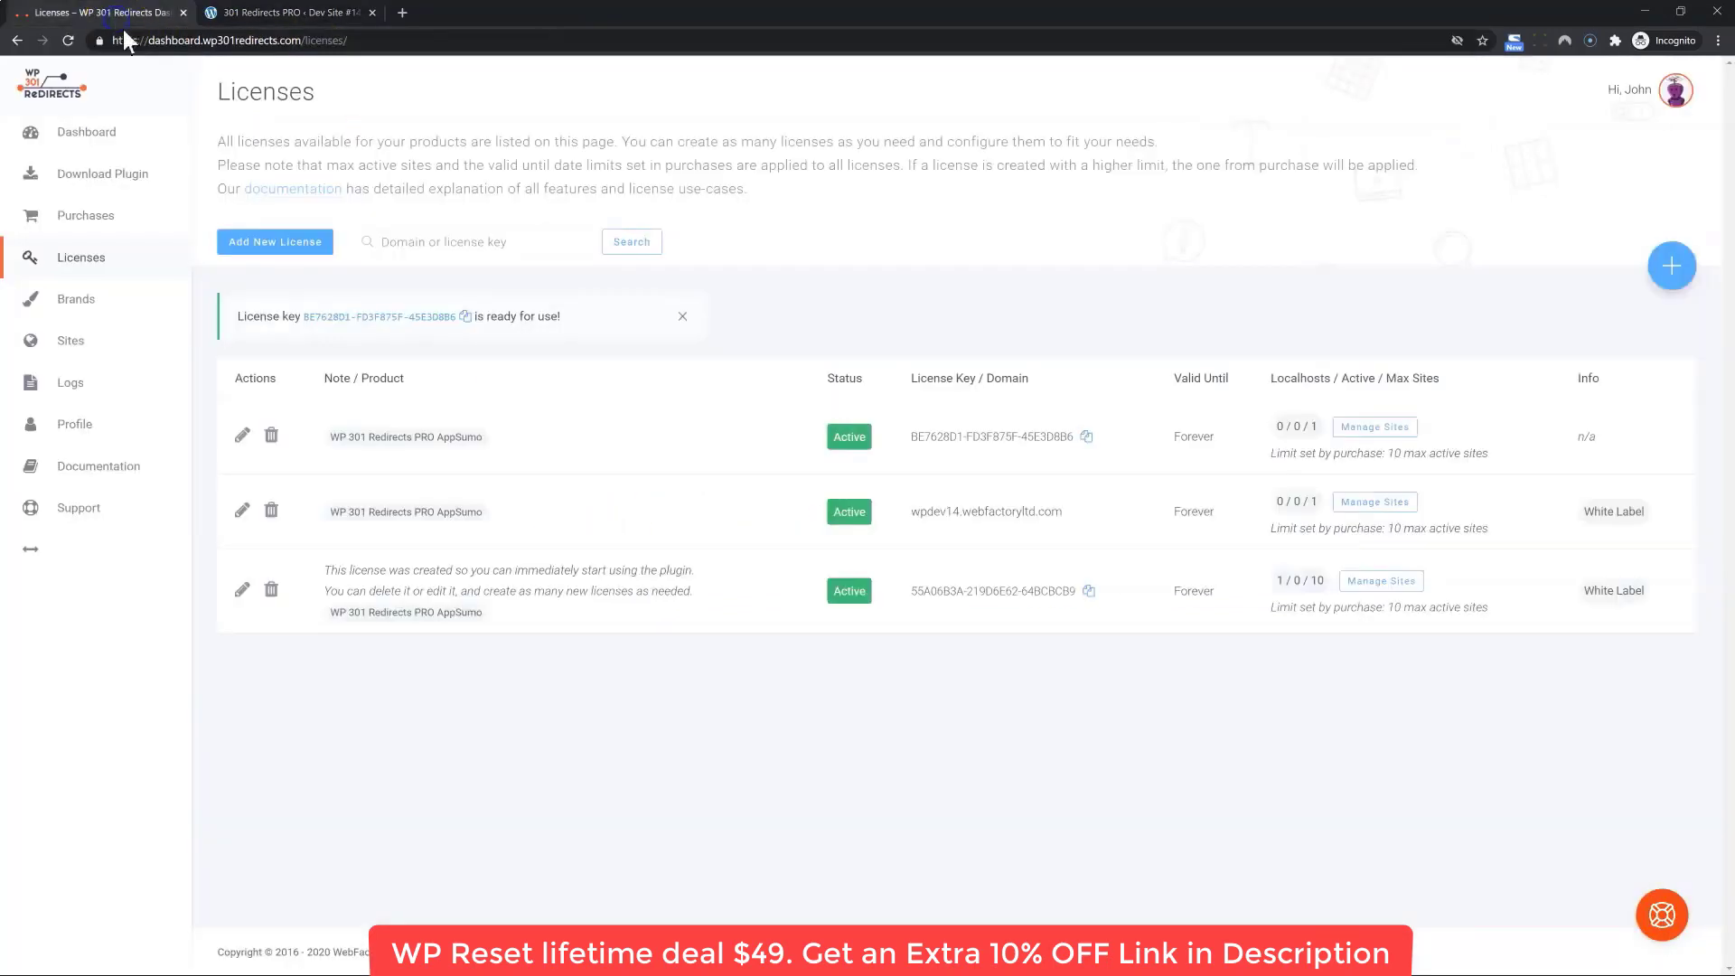
{"action": "left_click", "coordinate": [241, 509]}
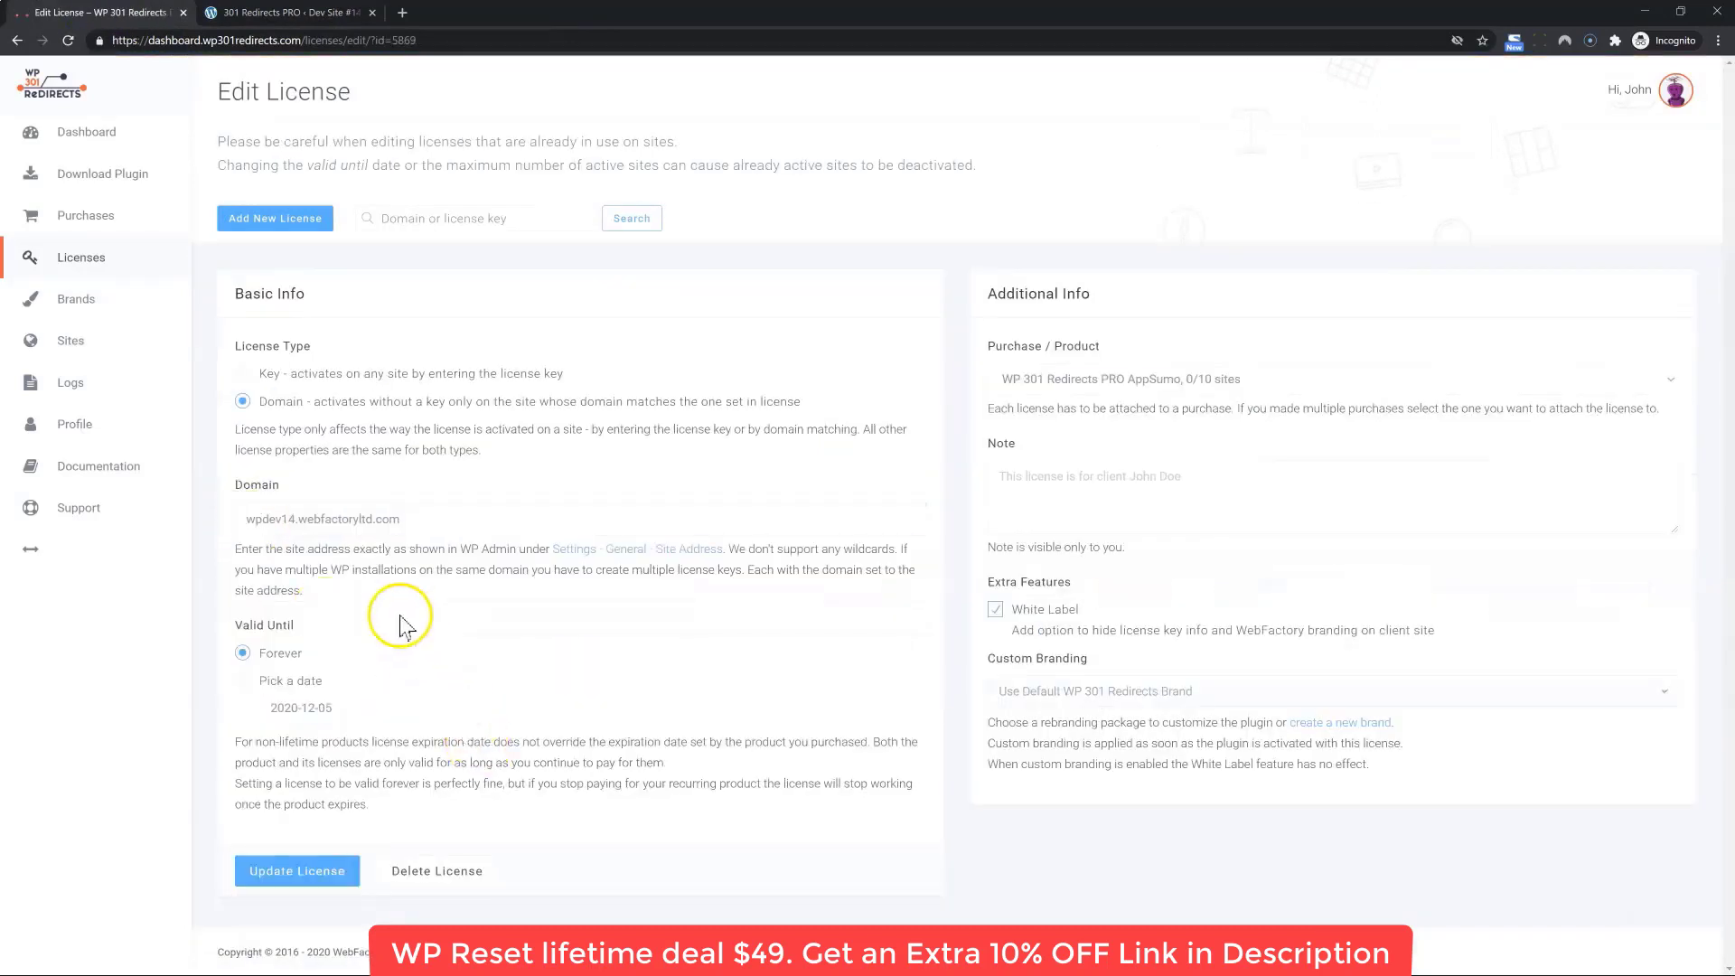
{"action": "left_click_drag", "start_coordinate": [414, 517], "coordinate": [240, 517]}
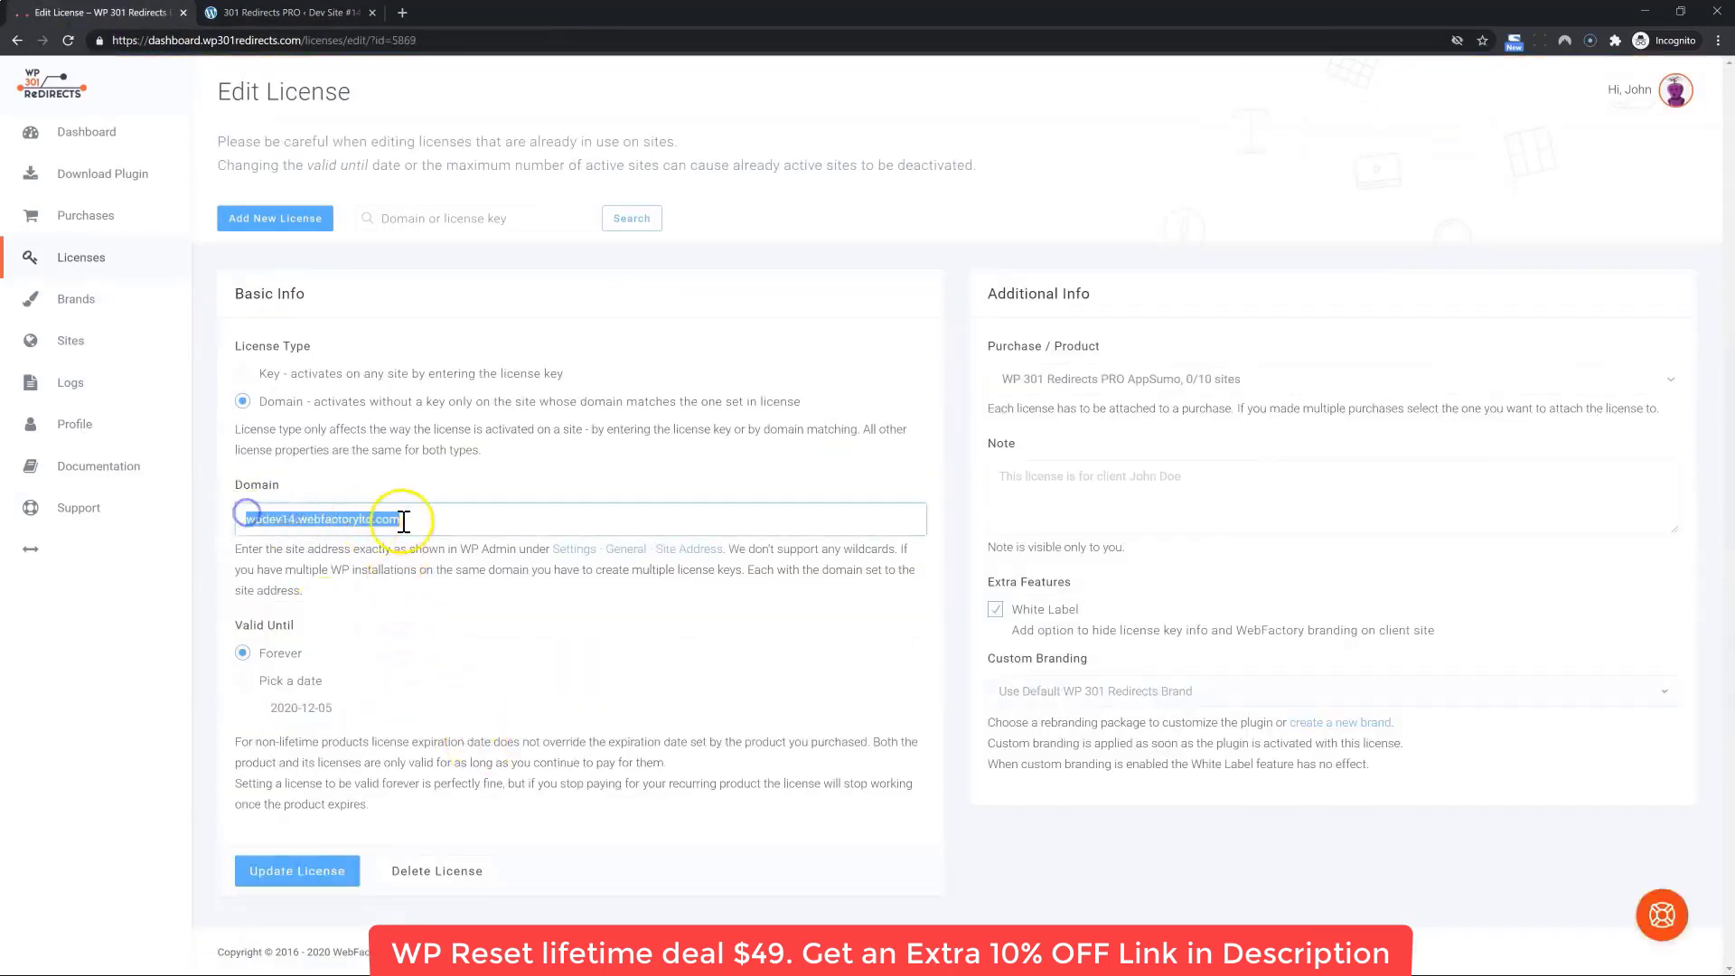
{"action": "left_click", "coordinate": [424, 519]}
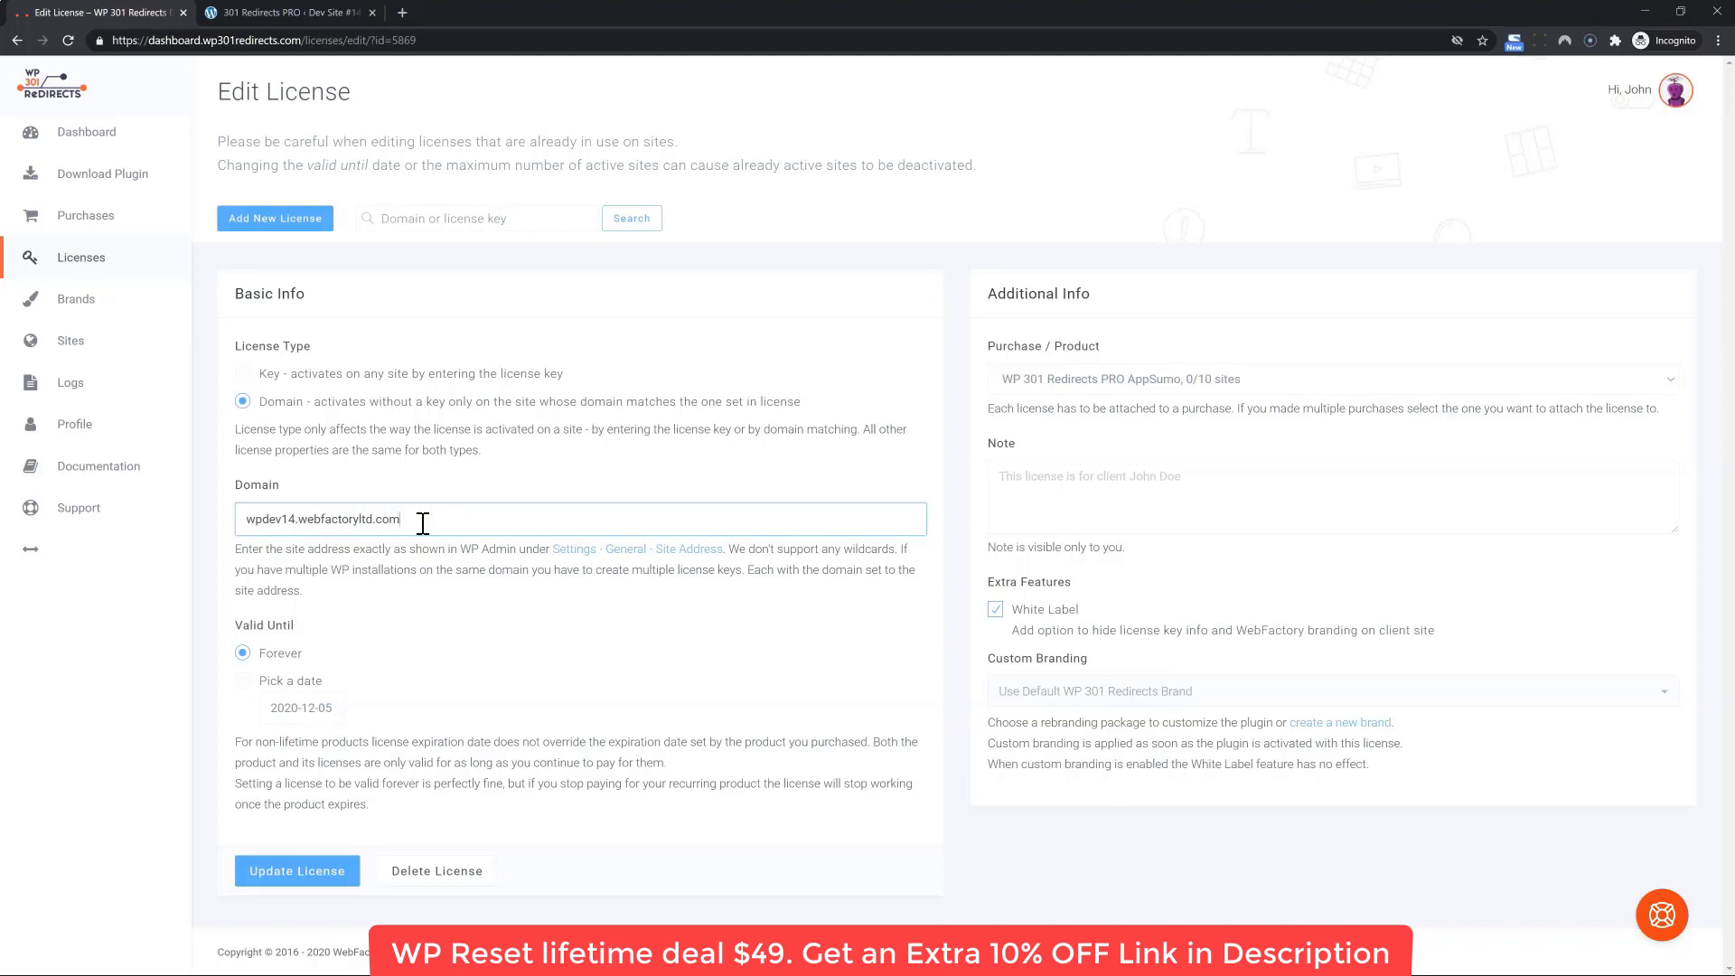
{"action": "left_click", "coordinate": [206, 13]}
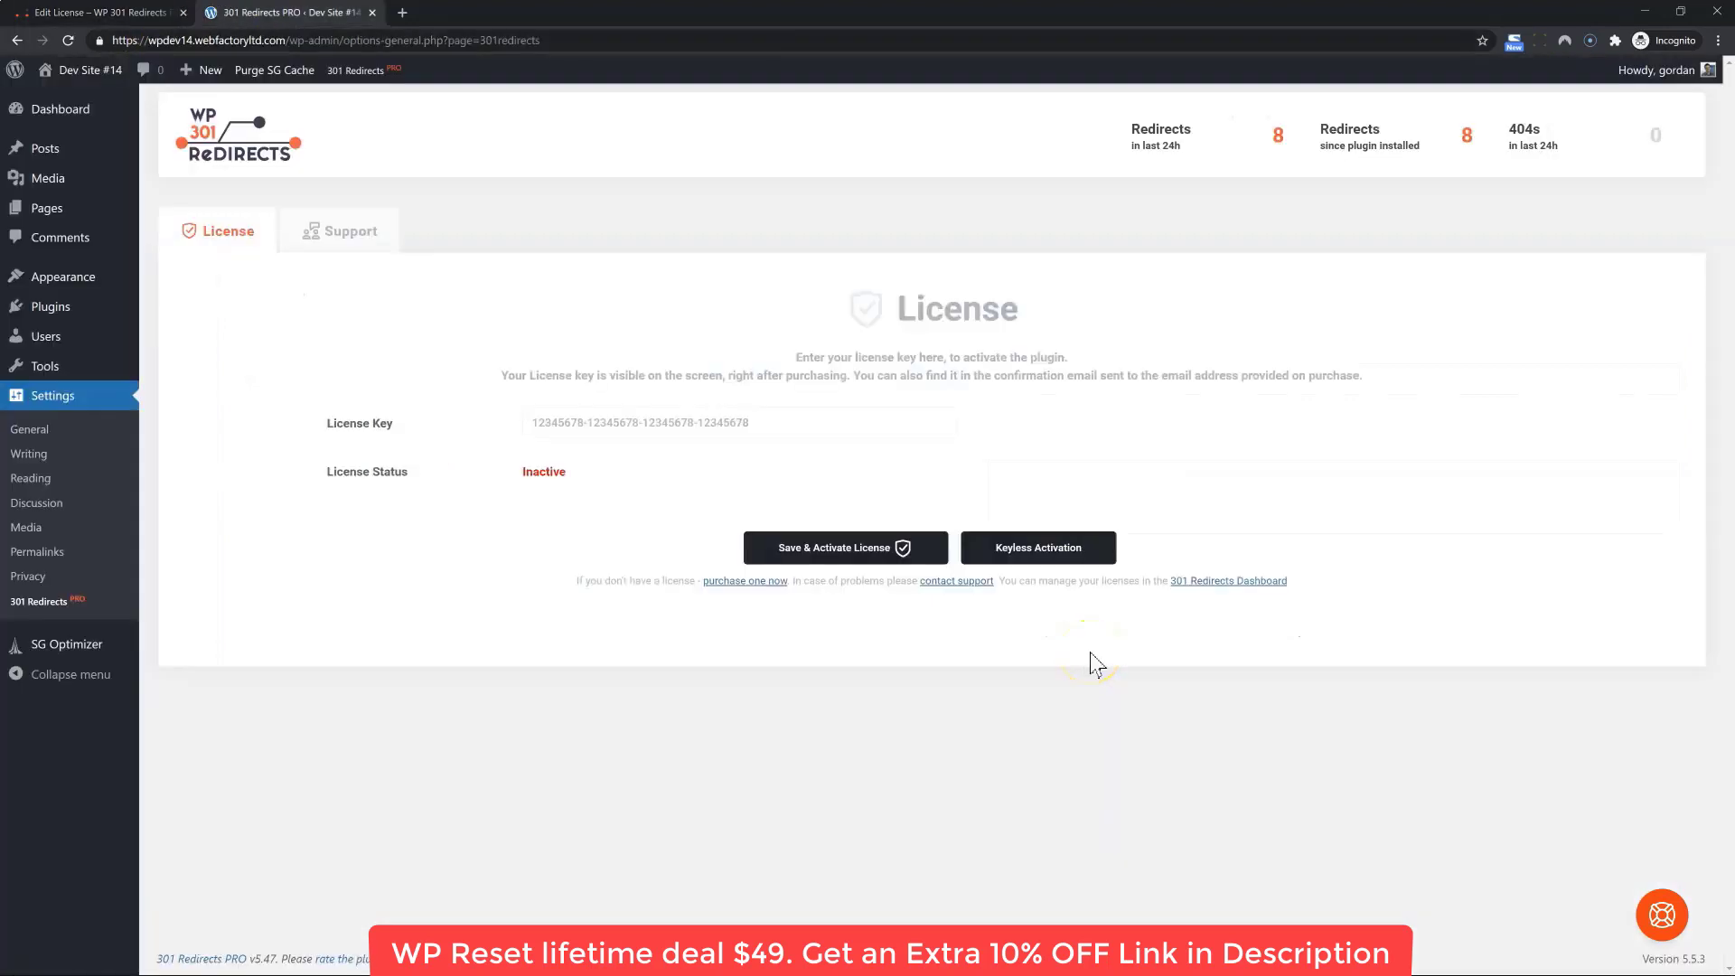
{"action": "left_click", "coordinate": [1034, 556]}
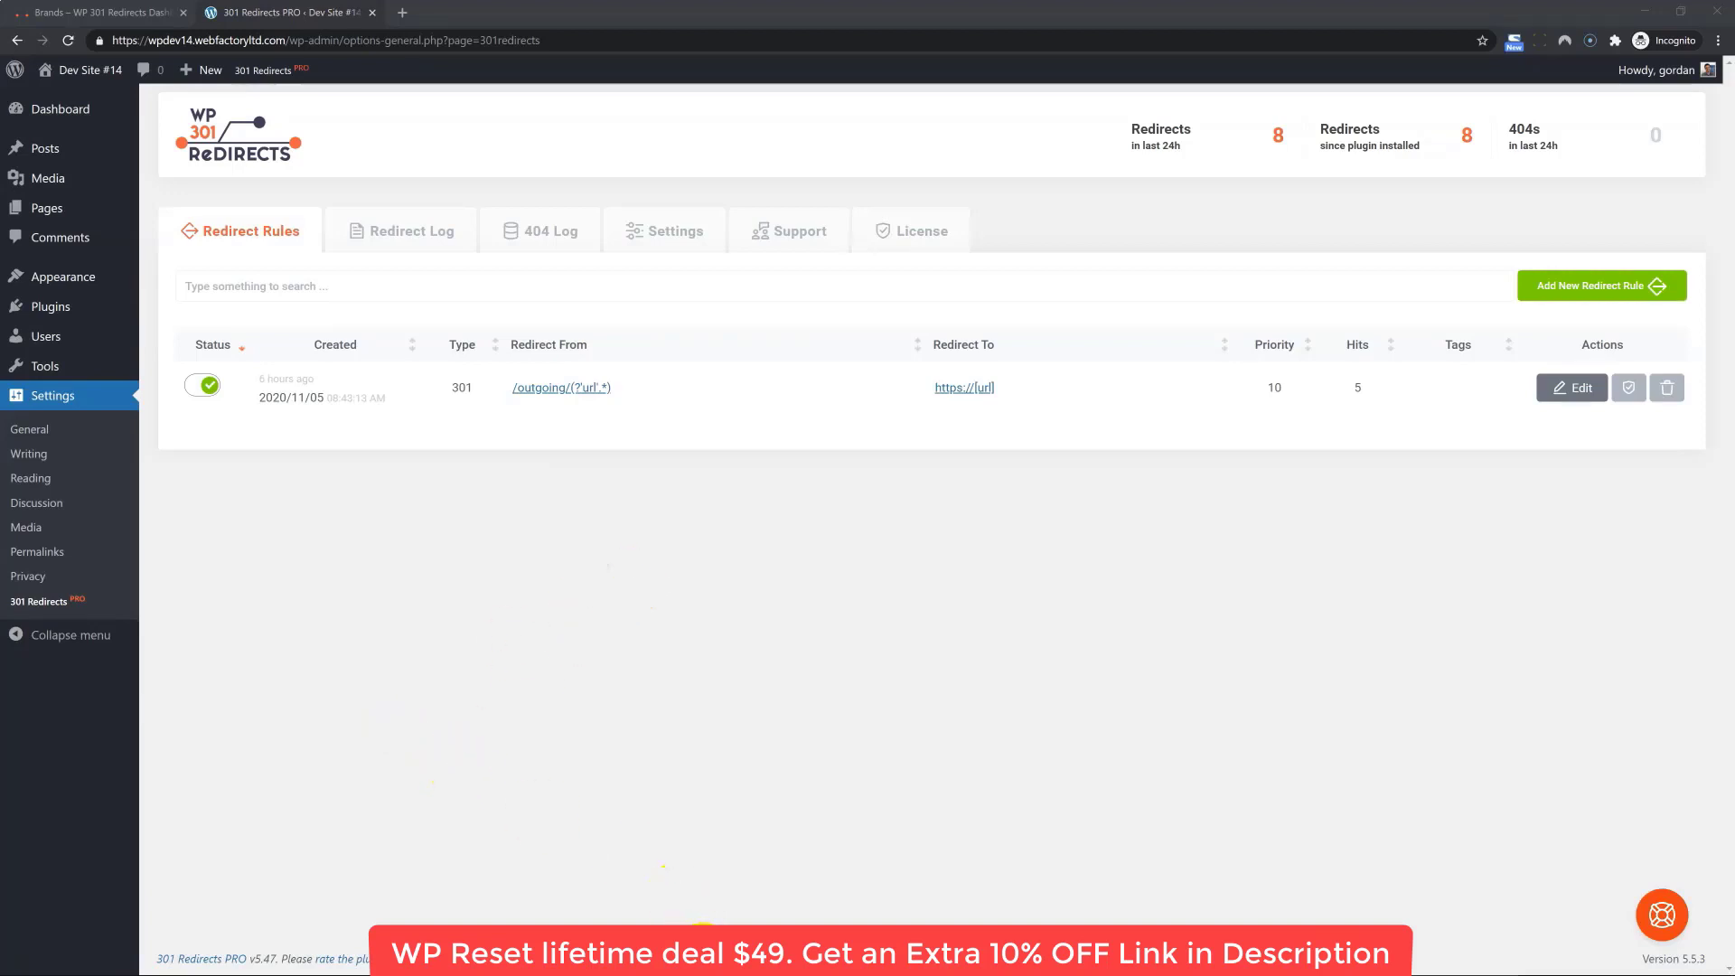
{"action": "left_click_drag", "start_coordinate": [703, 954], "coordinate": [568, 914]}
{"action": "left_click", "coordinate": [463, 875]}
{"action": "left_click", "coordinate": [494, 837]}
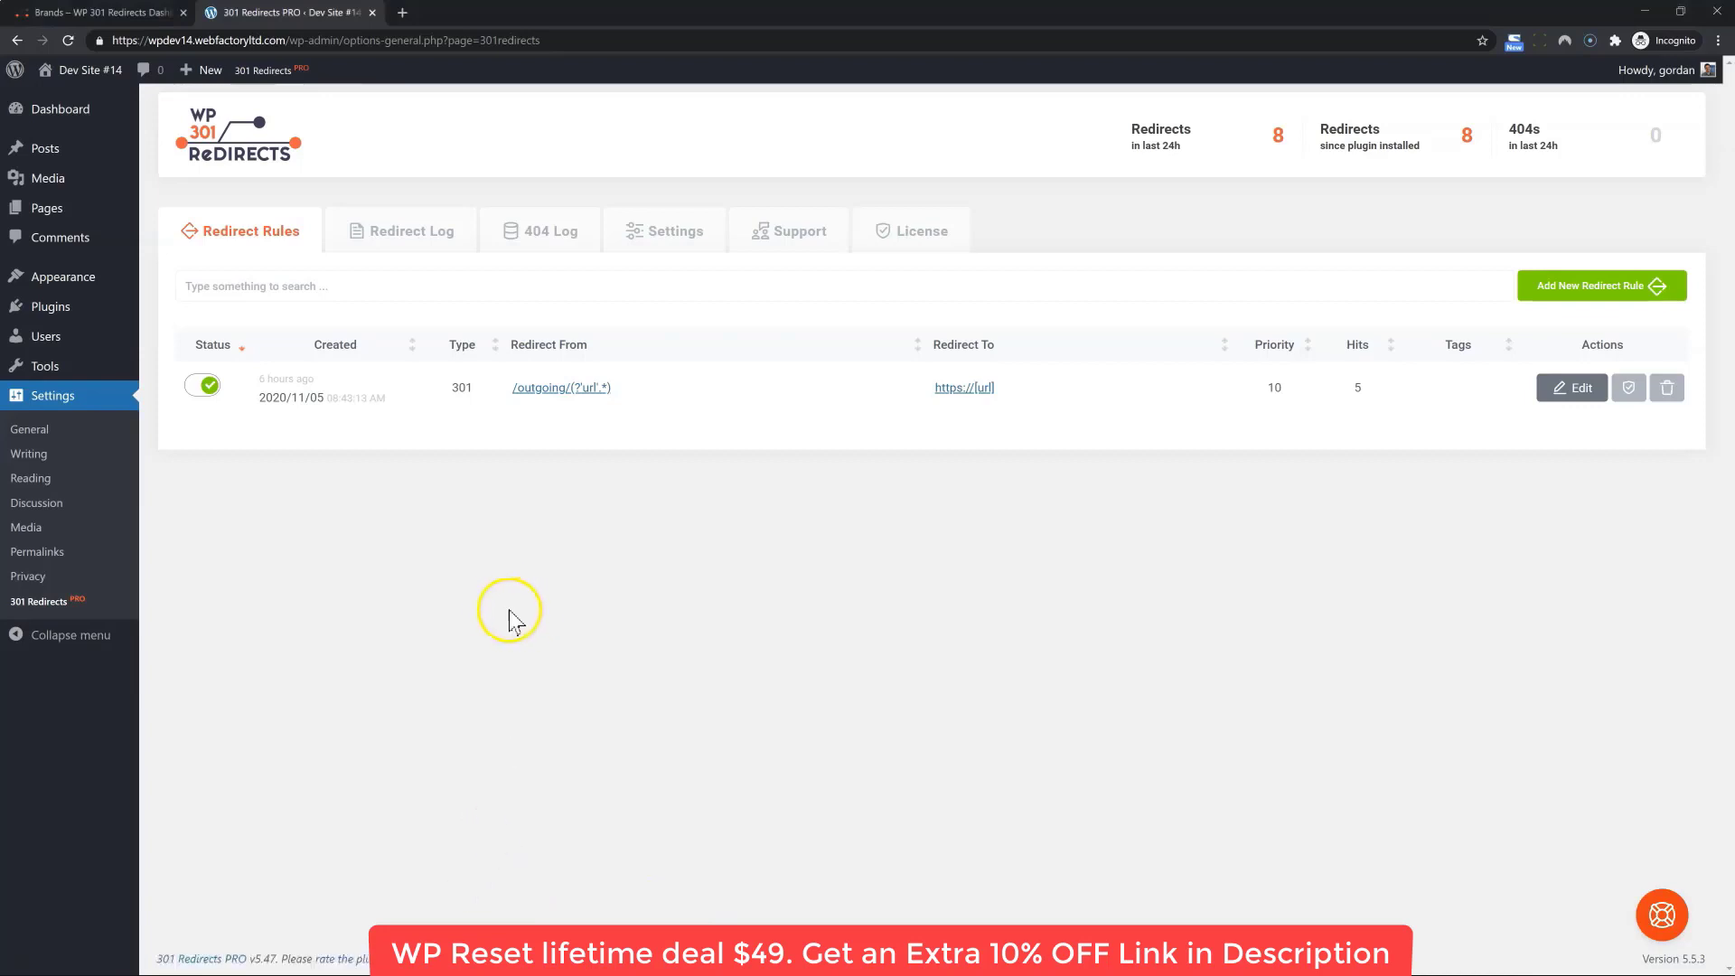
Set the custom branding of the wpdev14.webfactoryltd.com license to Fast Redirects and update the license
{"action": "left_click", "coordinate": [132, 16]}
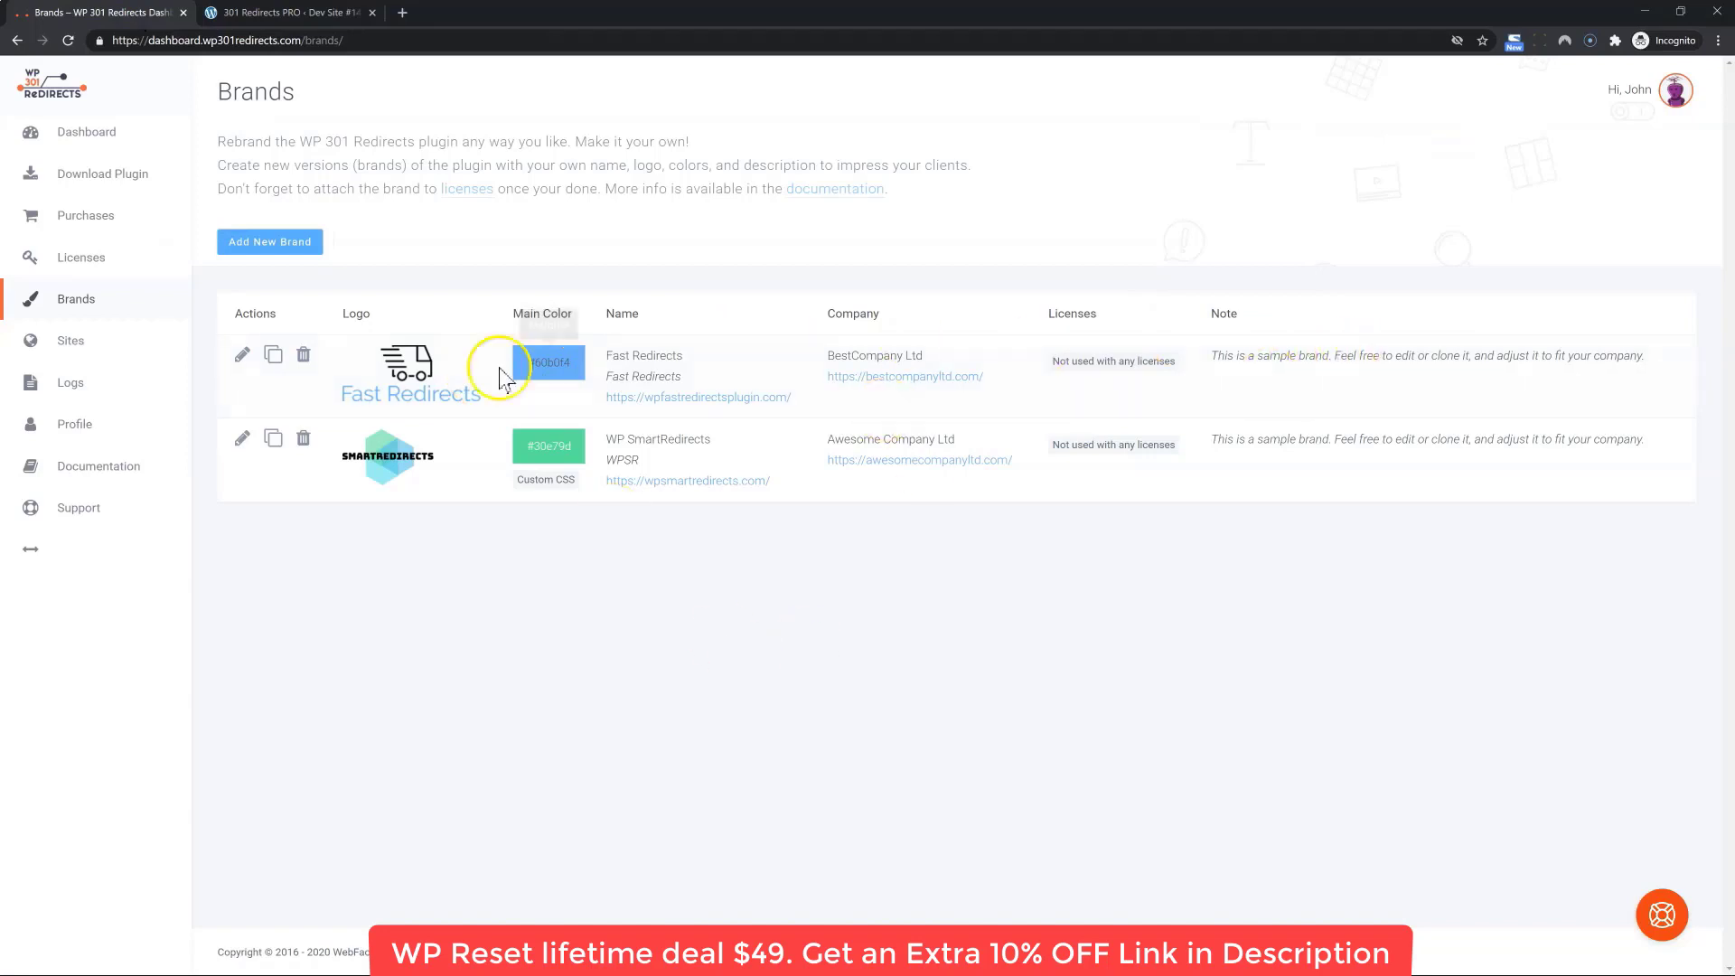
{"action": "left_click", "coordinate": [91, 259]}
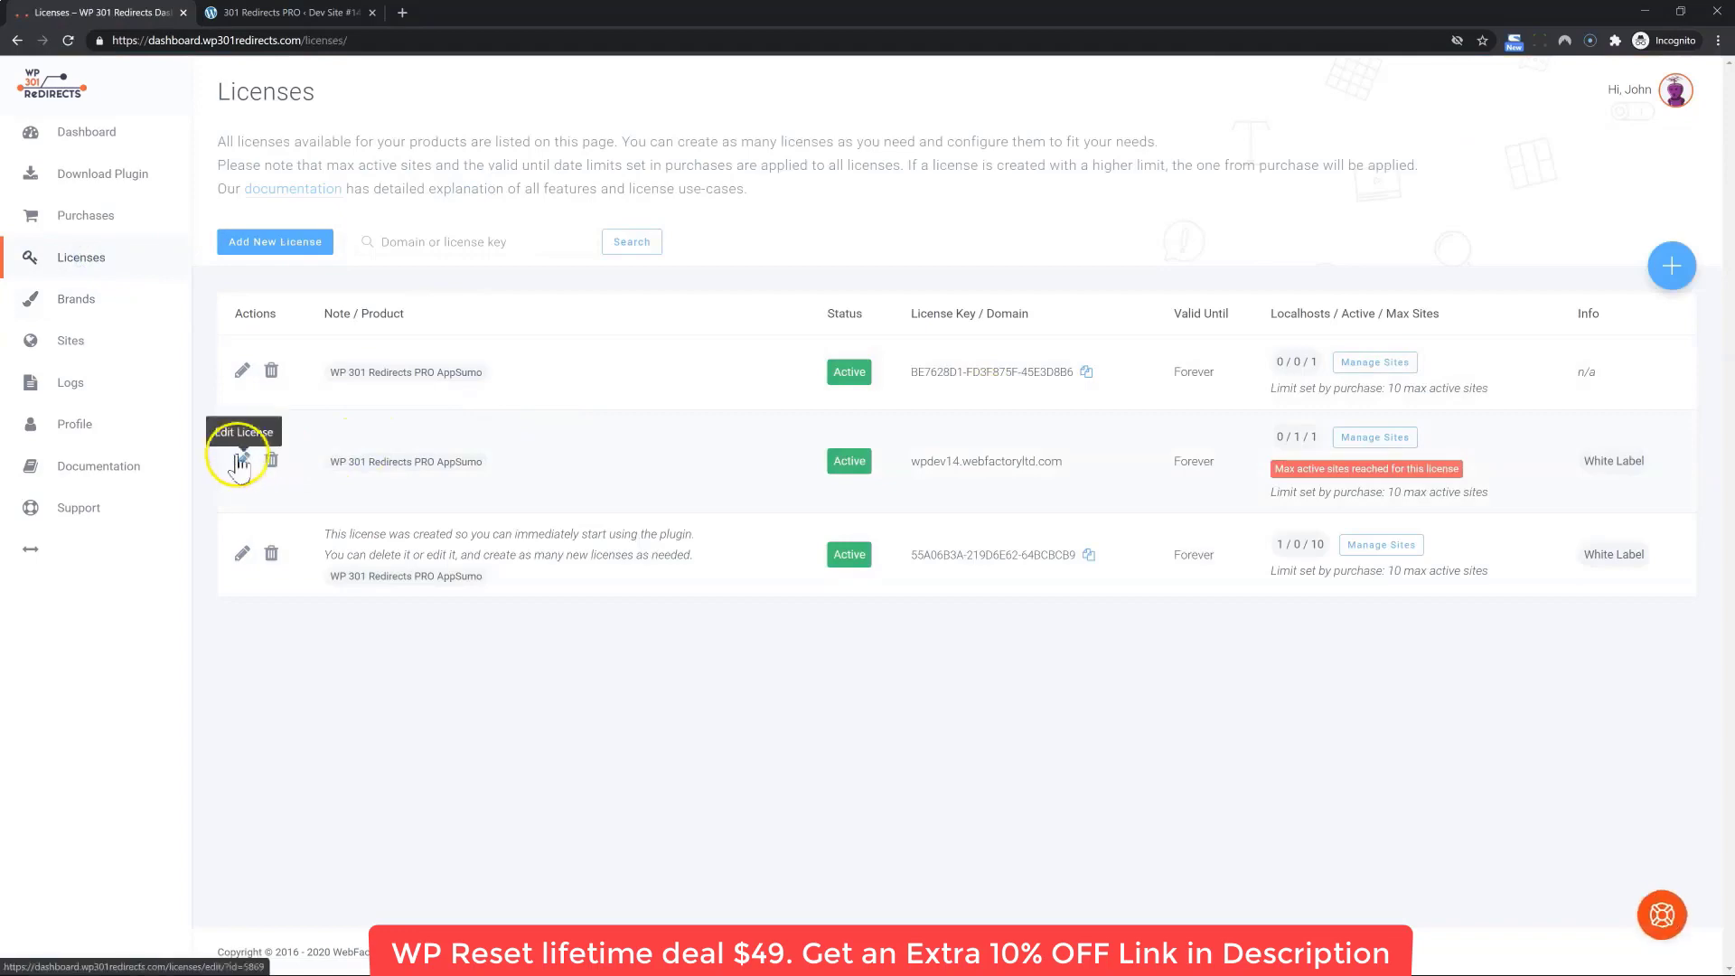
{"action": "left_click", "coordinate": [241, 460]}
{"action": "left_click", "coordinate": [1194, 693]}
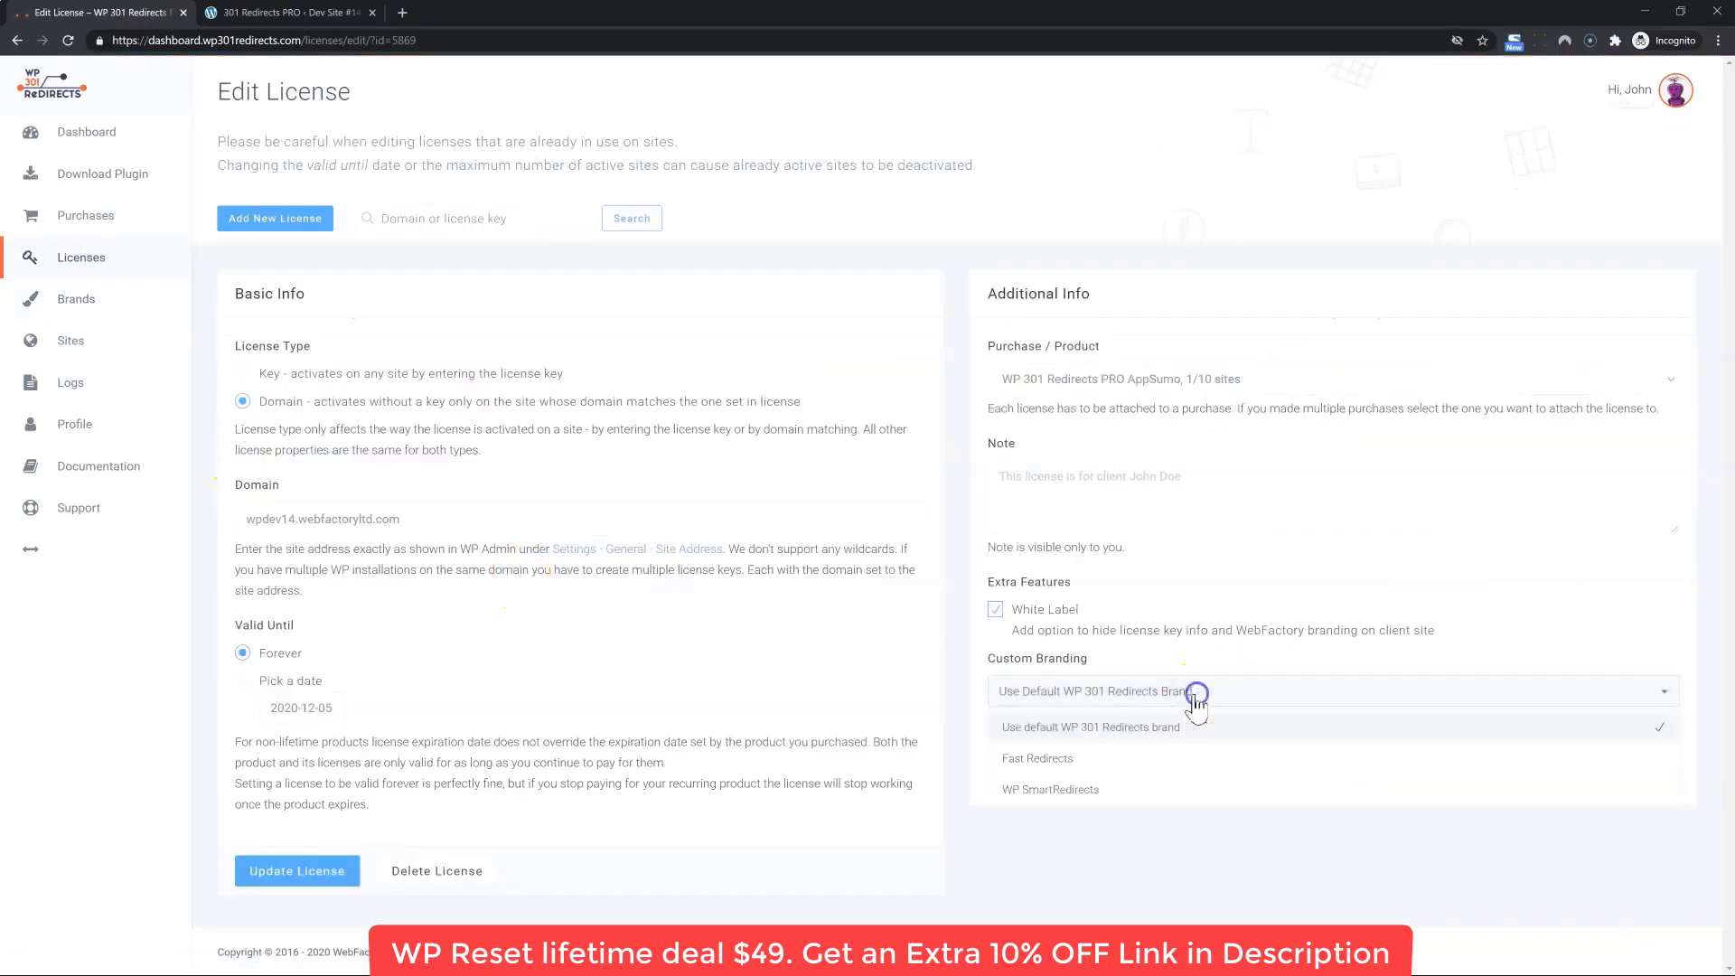
{"action": "left_click", "coordinate": [1039, 758]}
{"action": "left_click", "coordinate": [298, 872]}
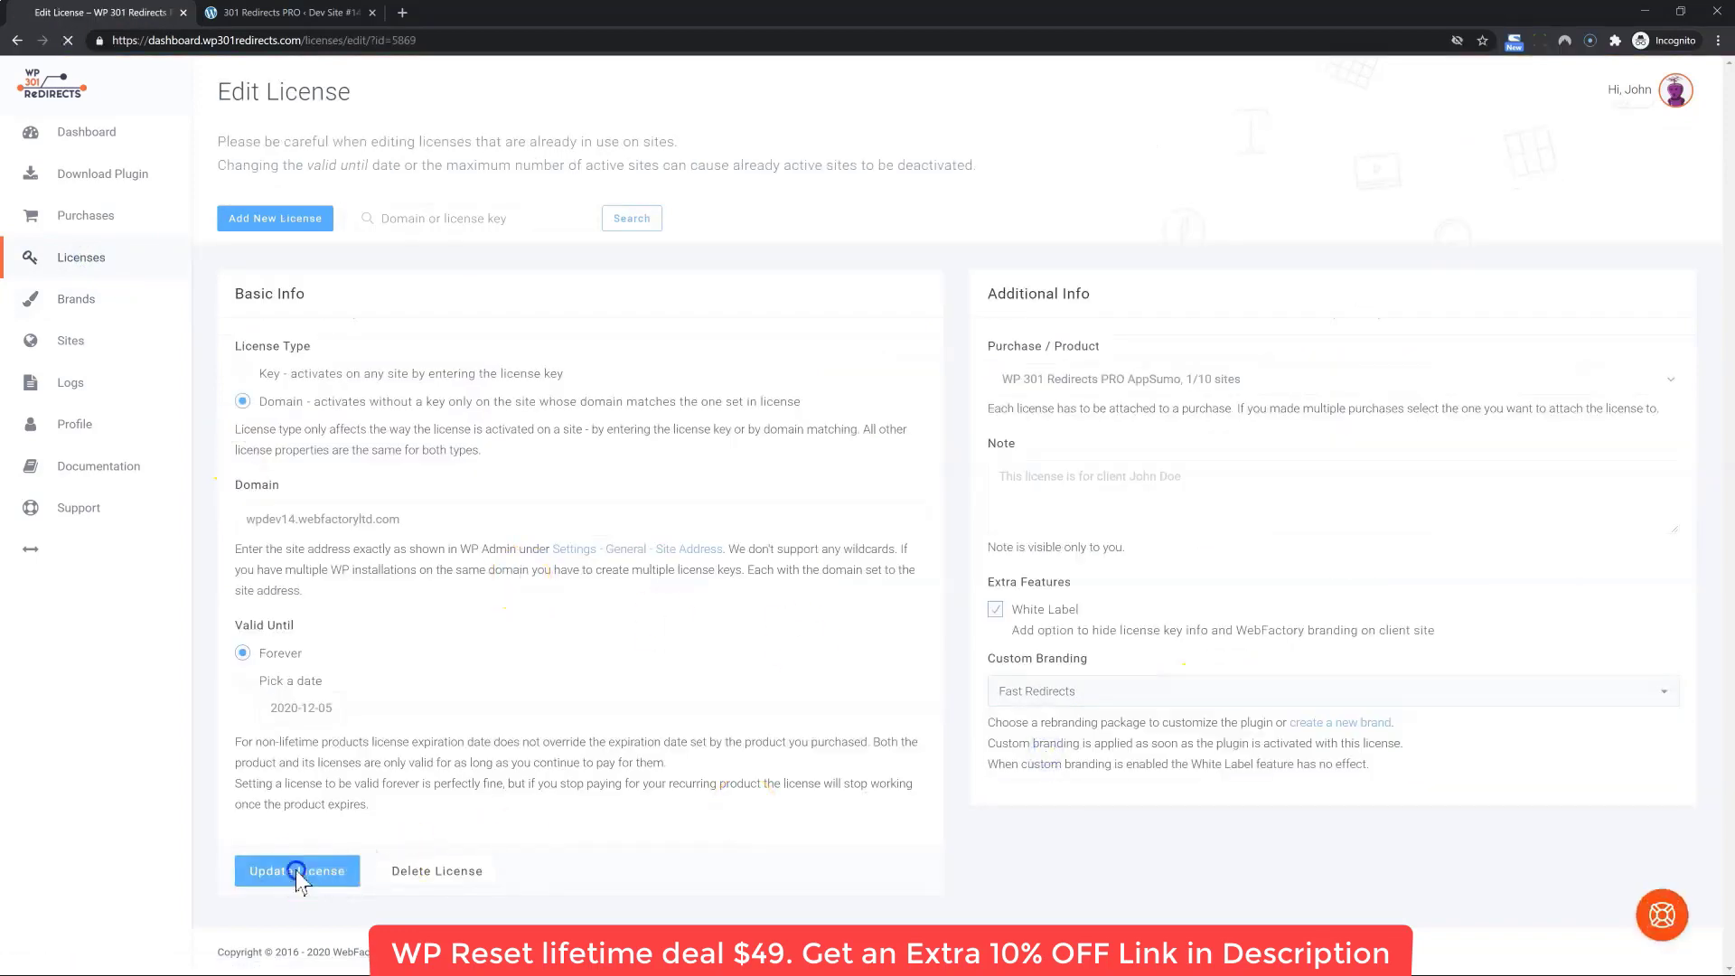
Save and activate the license again in the plugin on Dev Site #14 to apply the branding, and dismiss the permalink change notice
{"action": "left_click", "coordinate": [317, 14]}
{"action": "left_click", "coordinate": [917, 231]}
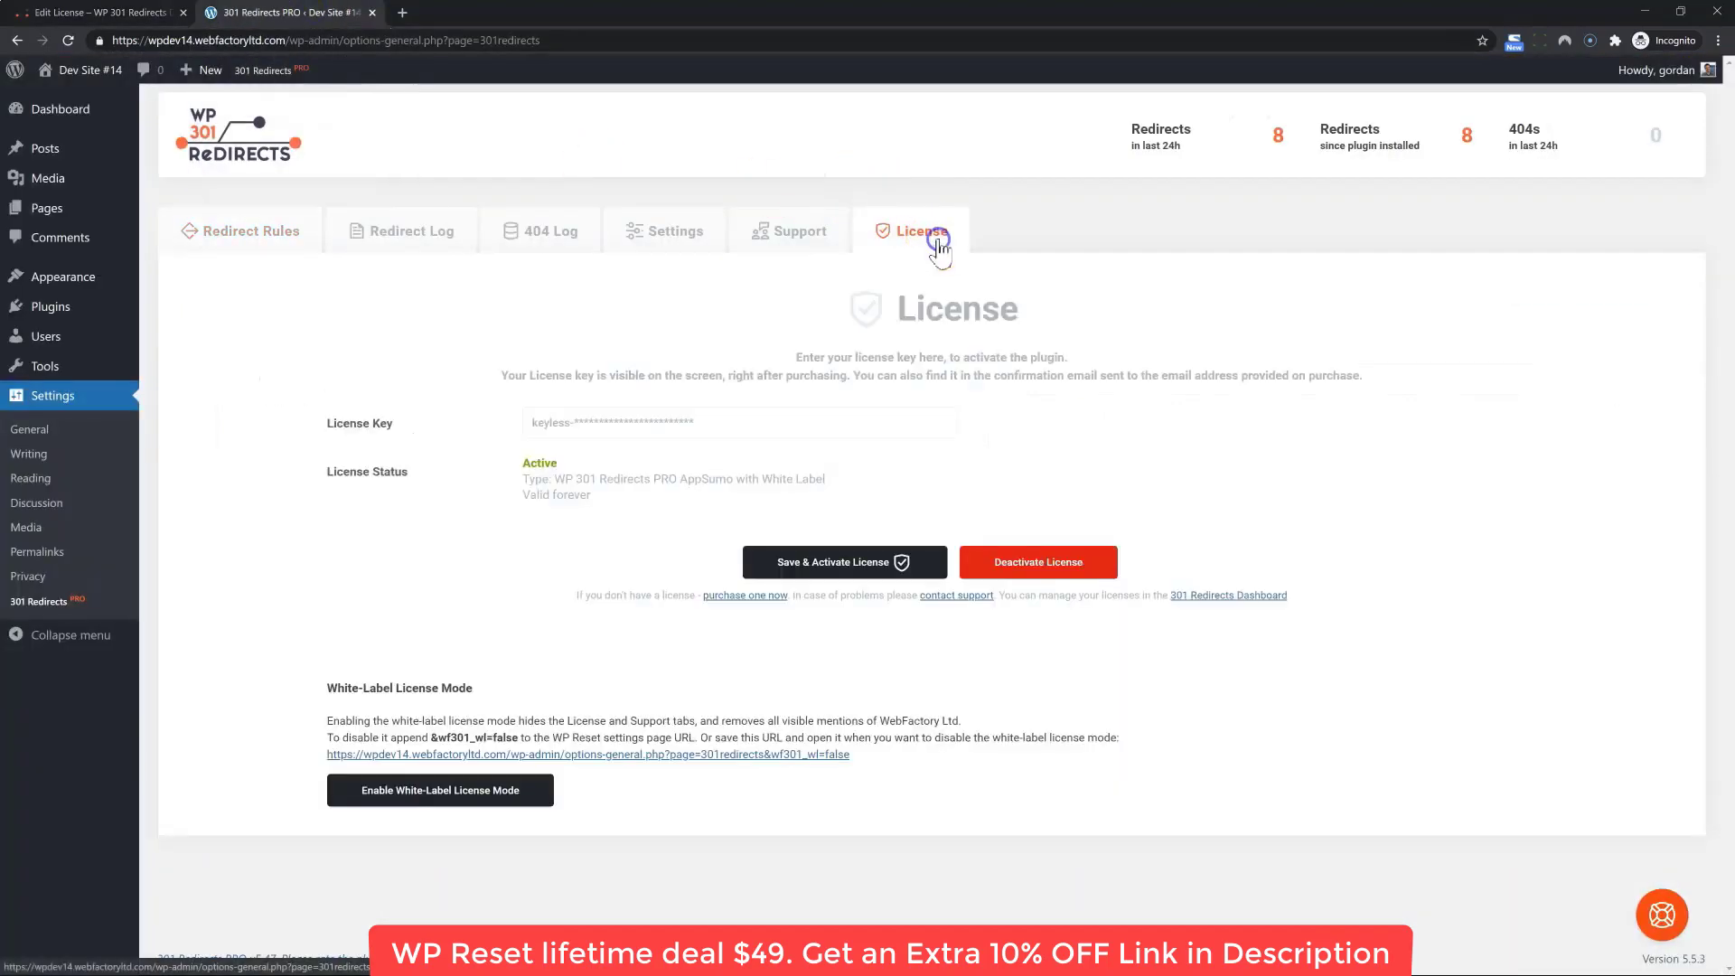
{"action": "left_click", "coordinate": [882, 561]}
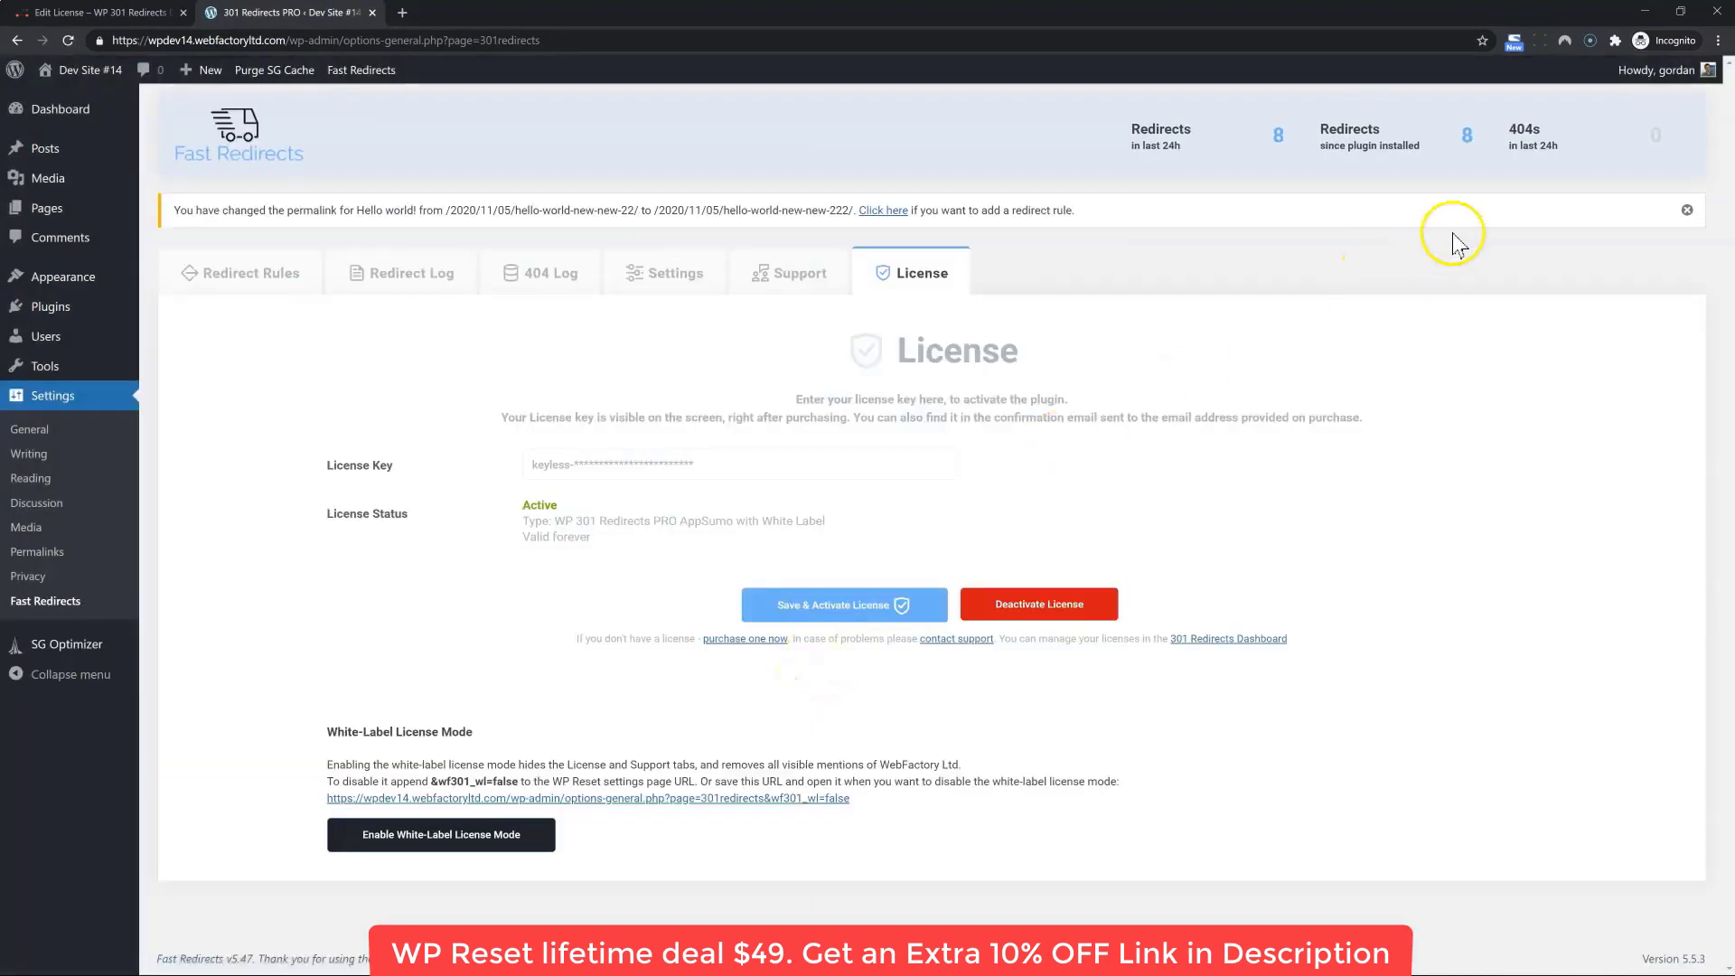
{"action": "left_click", "coordinate": [1685, 210]}
{"action": "left_click", "coordinate": [232, 255]}
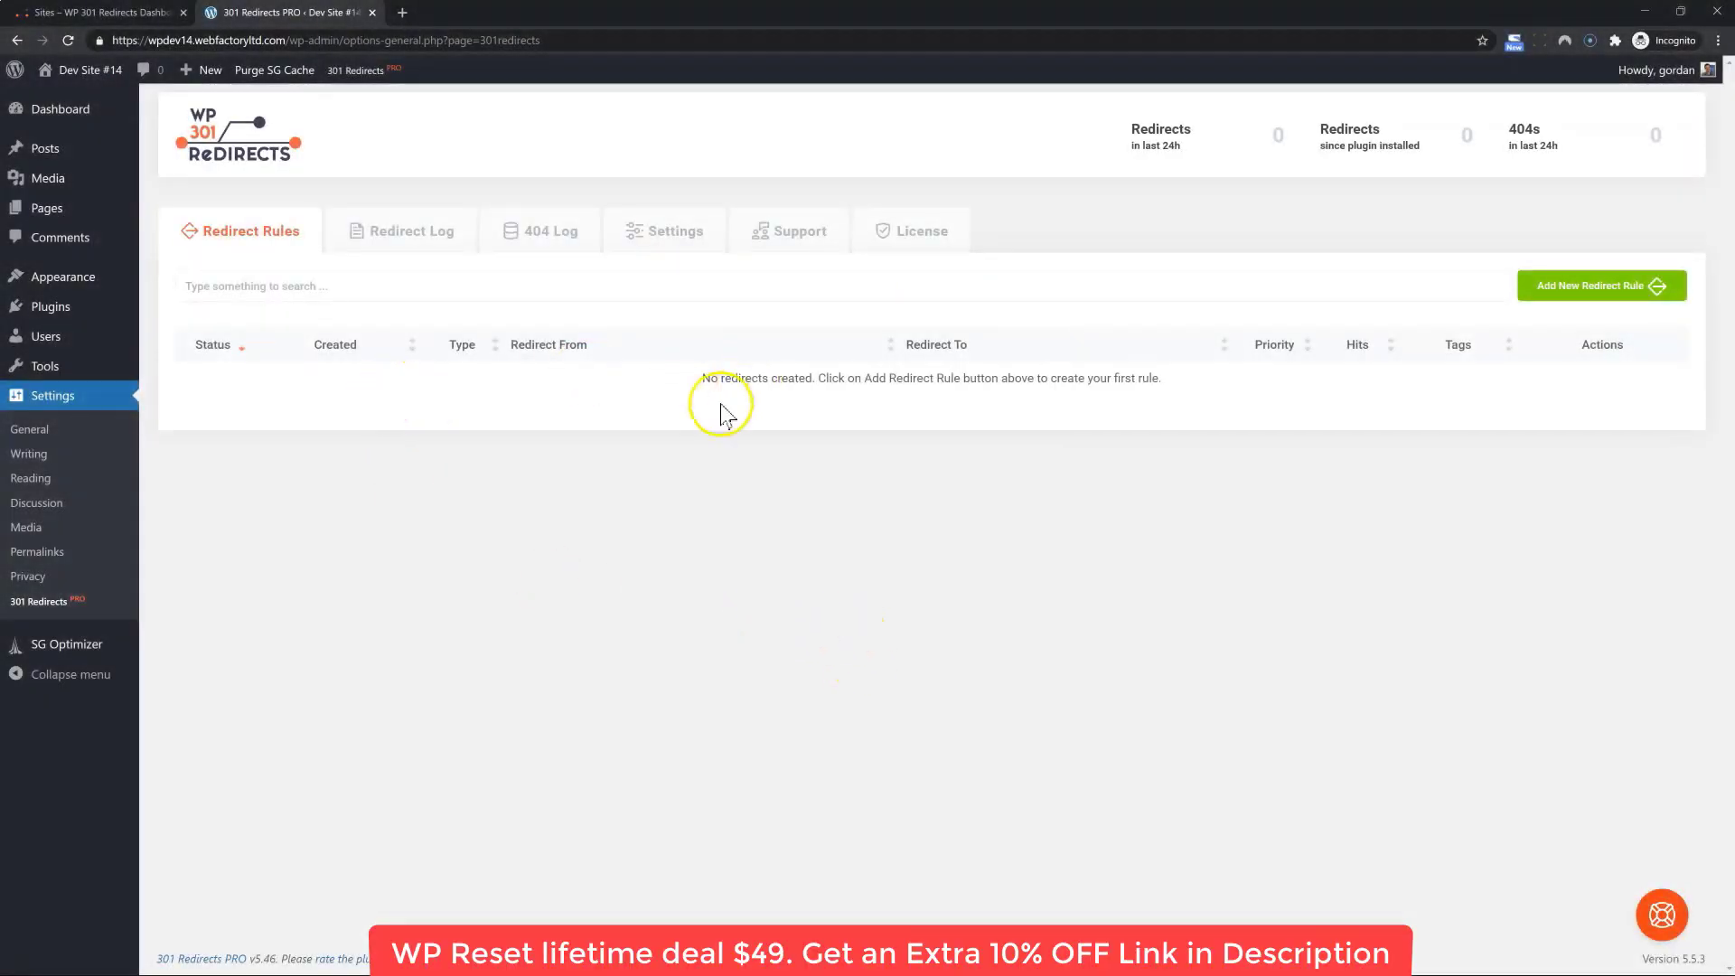
Examine the plugin's Redirect Log, its 404 Log and the general settings with the Autoredirect 404 option
{"action": "left_click", "coordinate": [409, 237]}
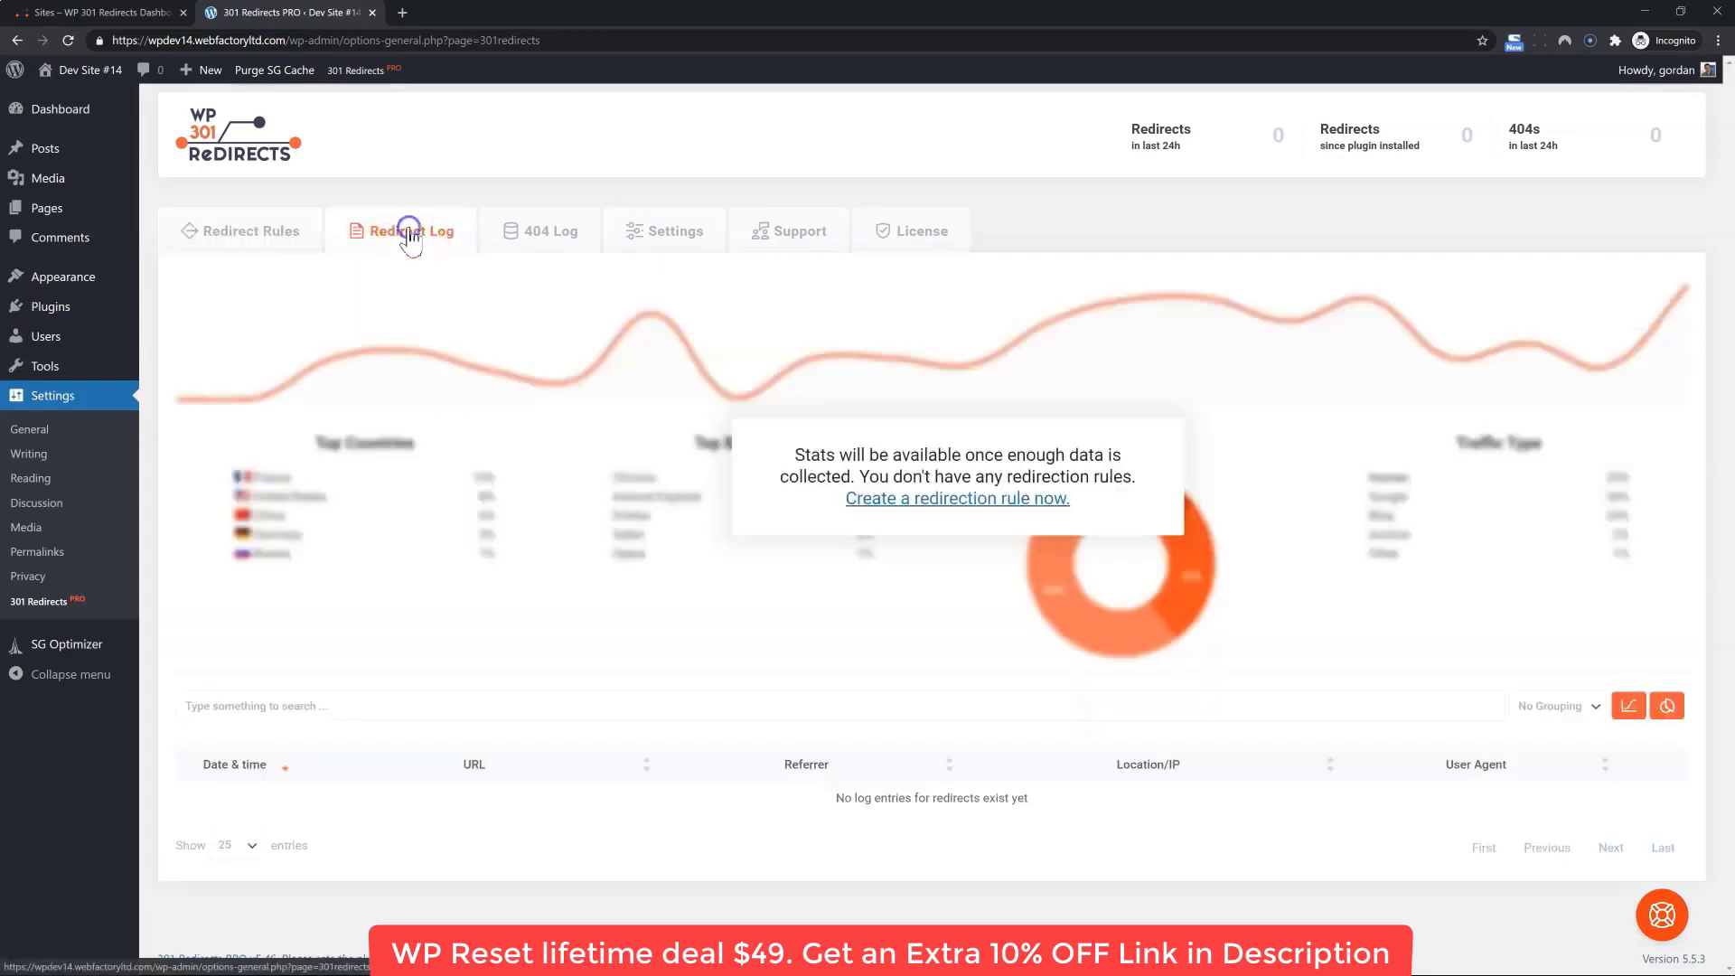
{"action": "left_click", "coordinate": [549, 235]}
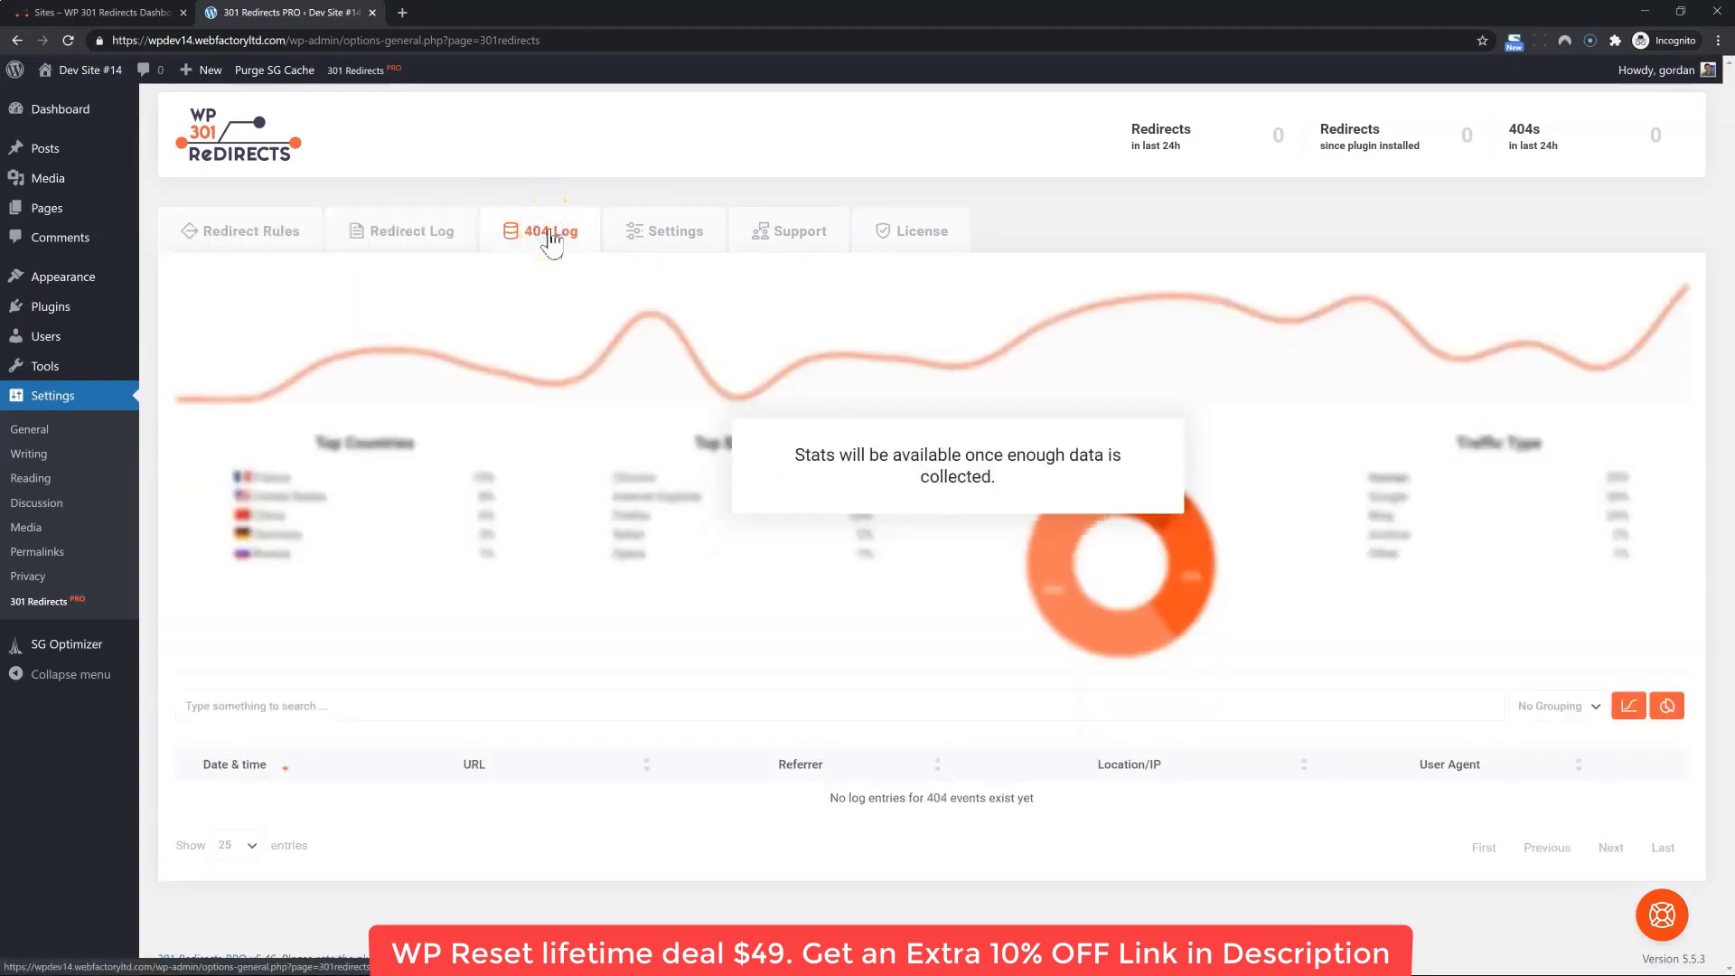
{"action": "left_click", "coordinate": [666, 233]}
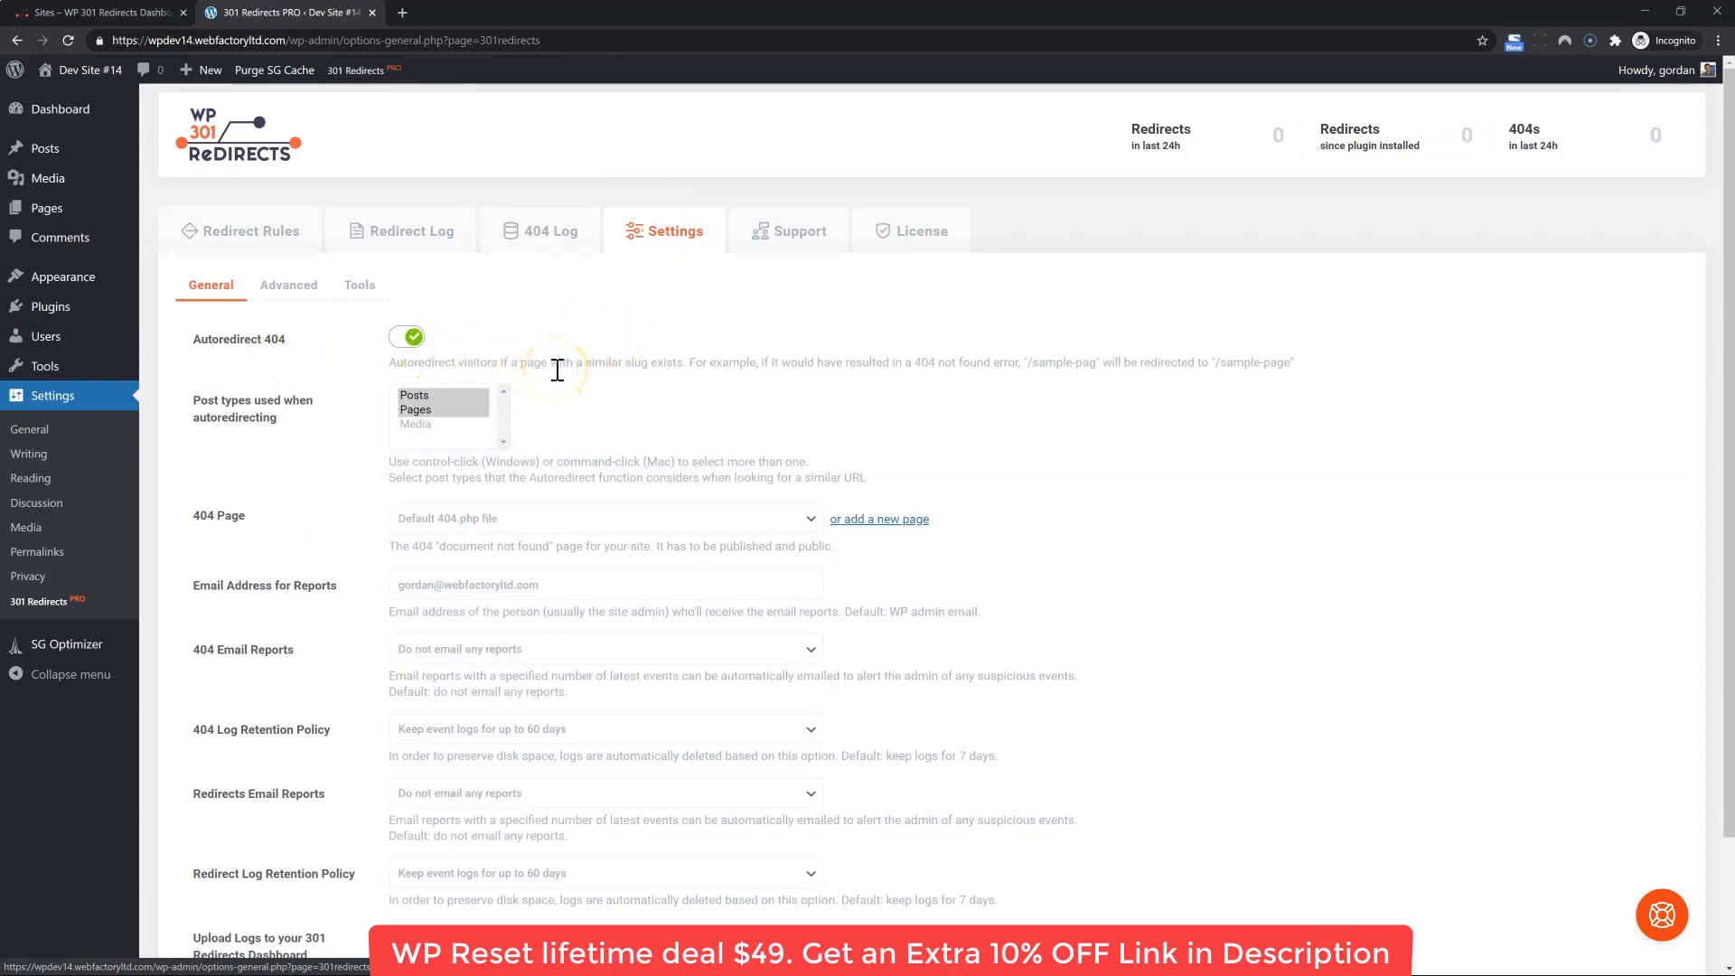
Open the site's Pages list in a new tab and view the published Sample Page in another tab
{"action": "left_click", "coordinate": [47, 211]}
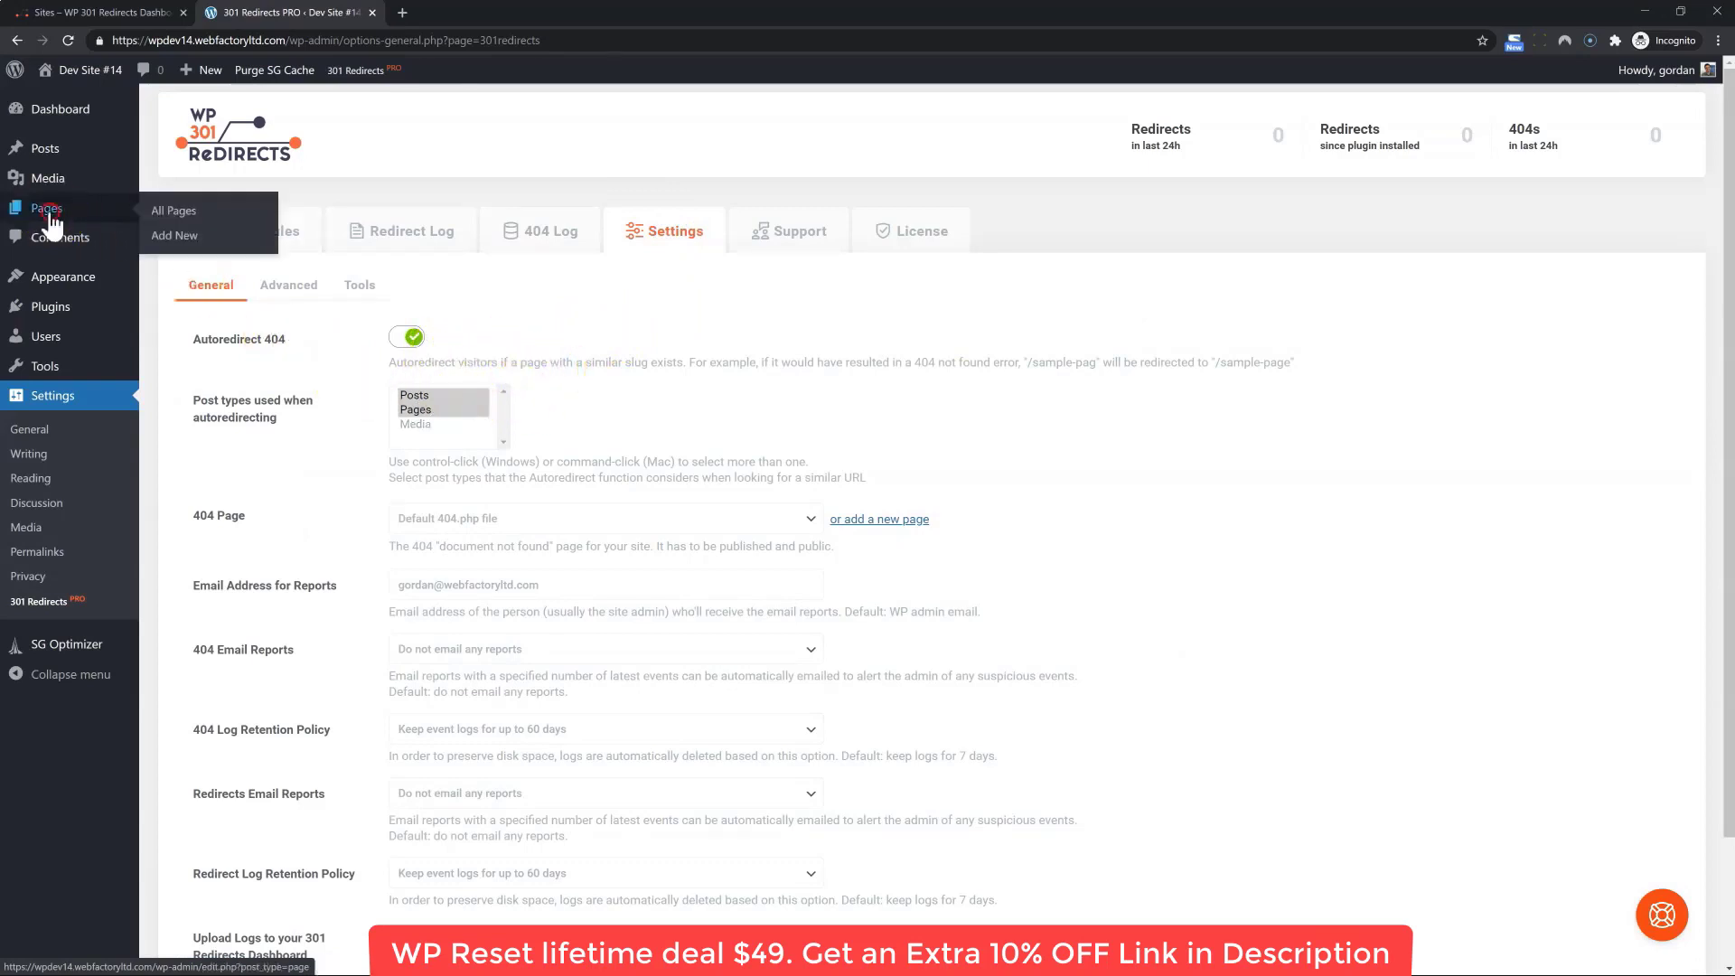
{"action": "left_click", "coordinate": [425, 13]}
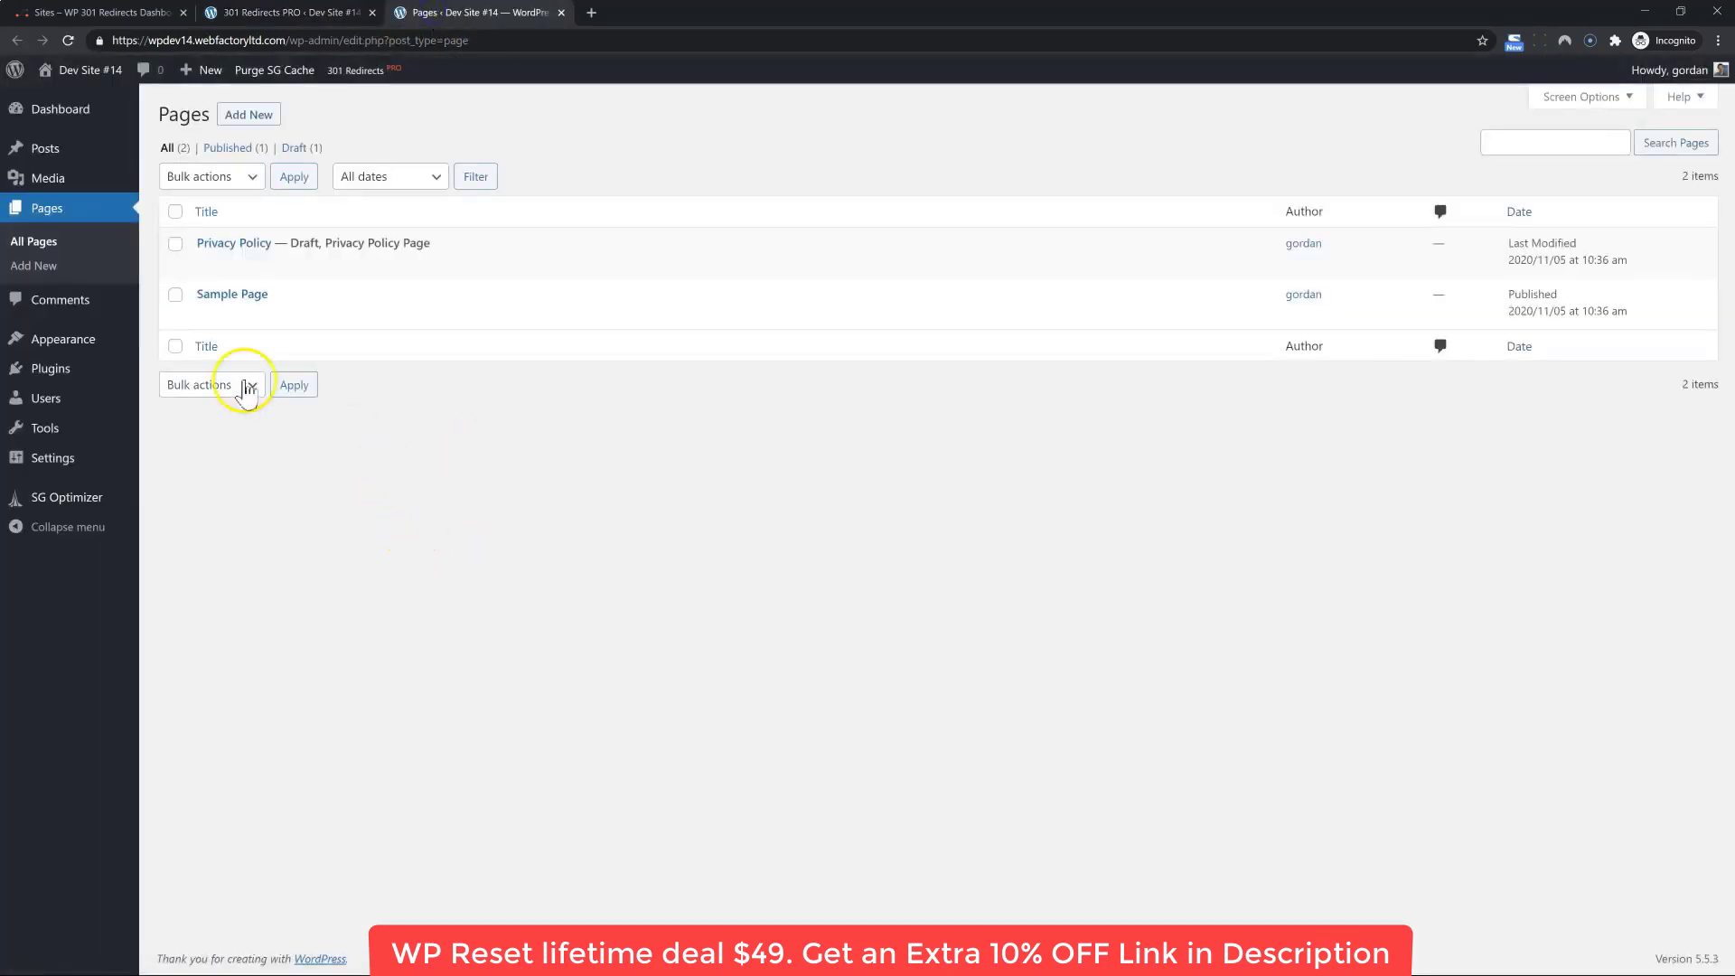
{"action": "left_click", "coordinate": [330, 315], "text": "ctrl"}
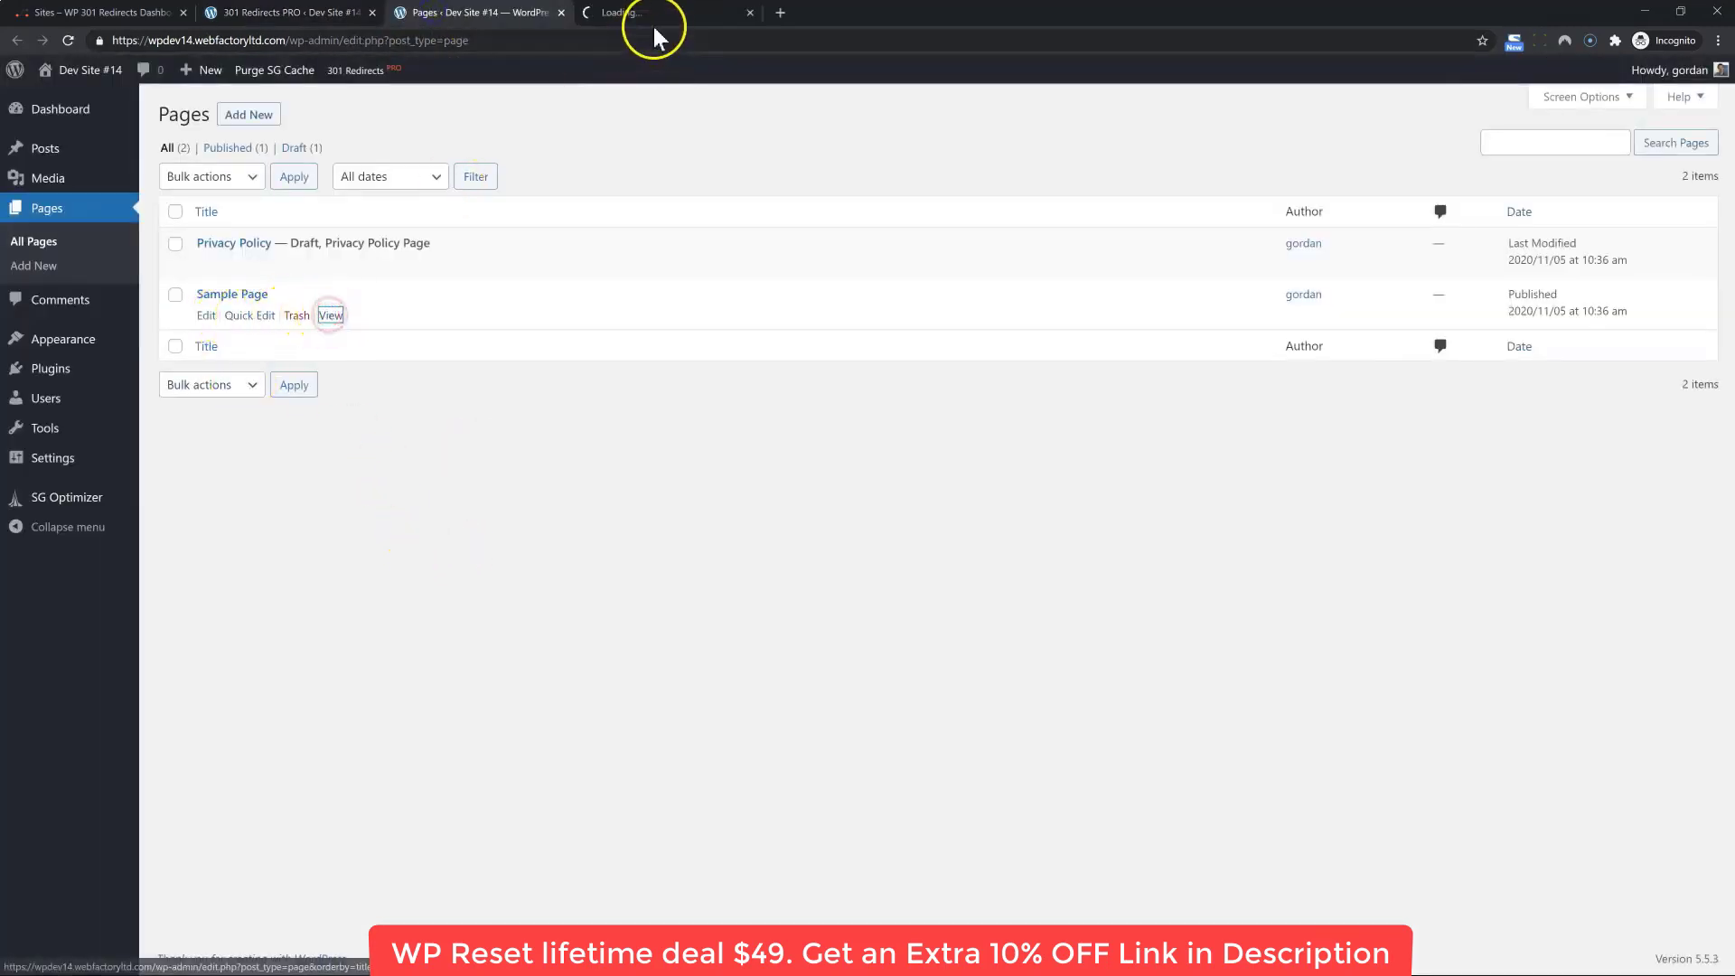
{"action": "left_click", "coordinate": [655, 20]}
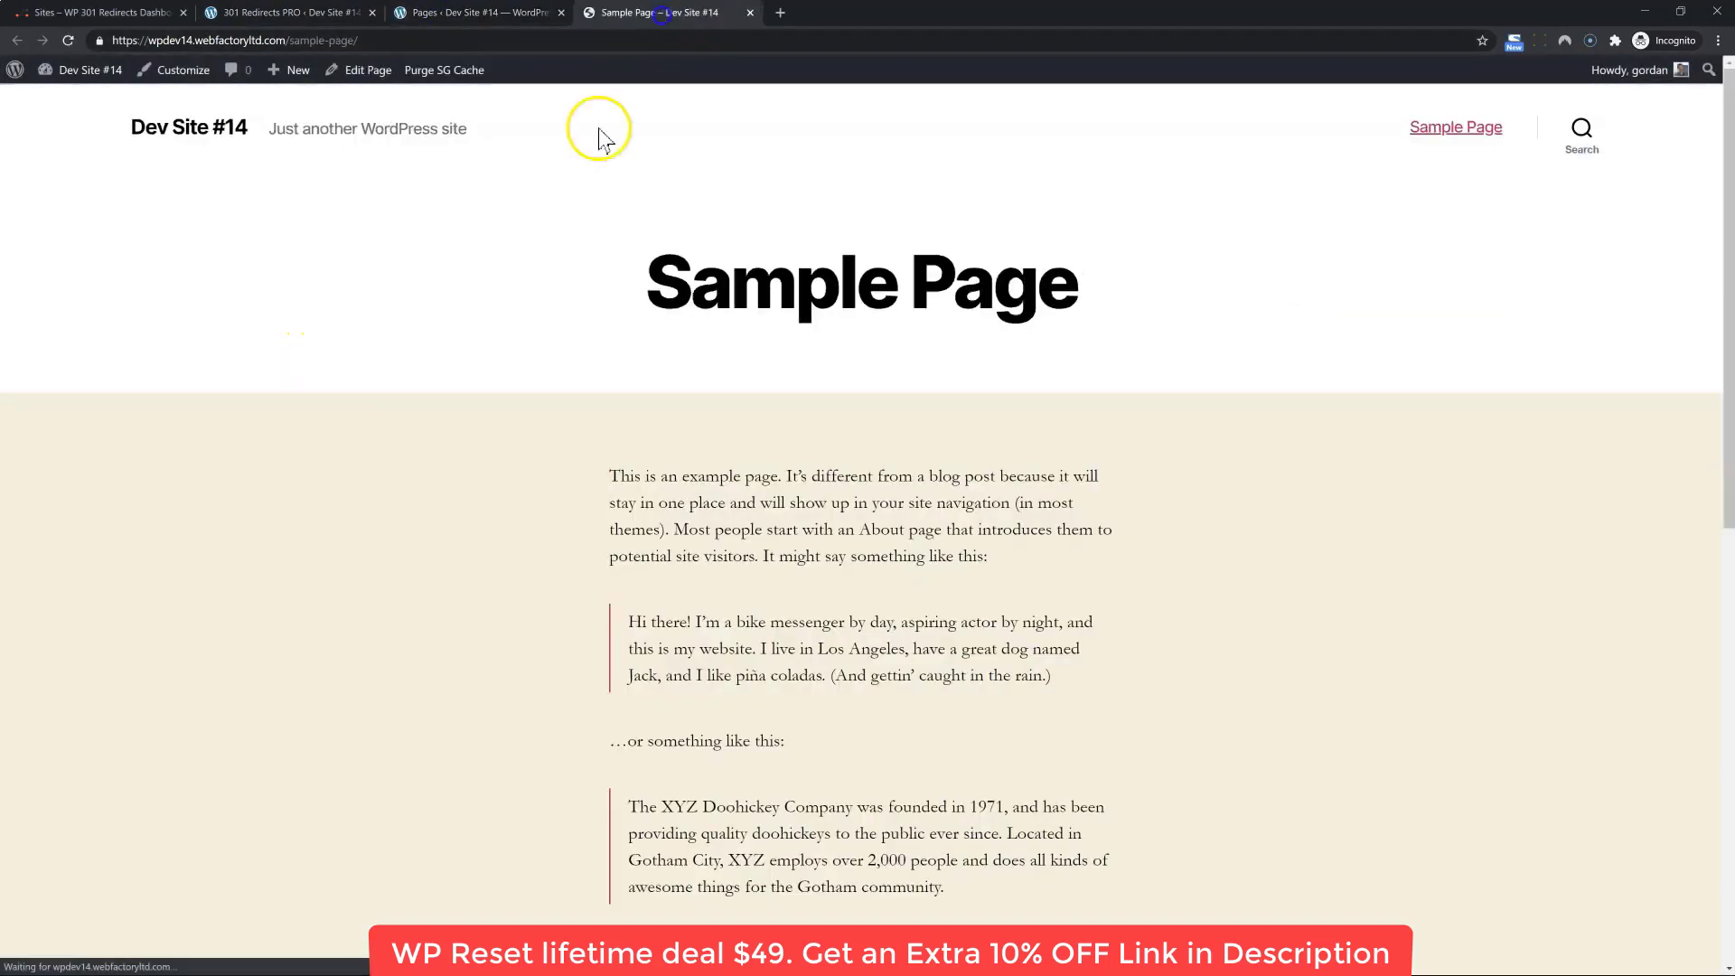
Test the 404 autoredirect by loading Sample Page with the misspelled slugs /sample-pagee and /sample-pageee
{"action": "left_click", "coordinate": [389, 41]}
{"action": "left_click", "coordinate": [390, 40]}
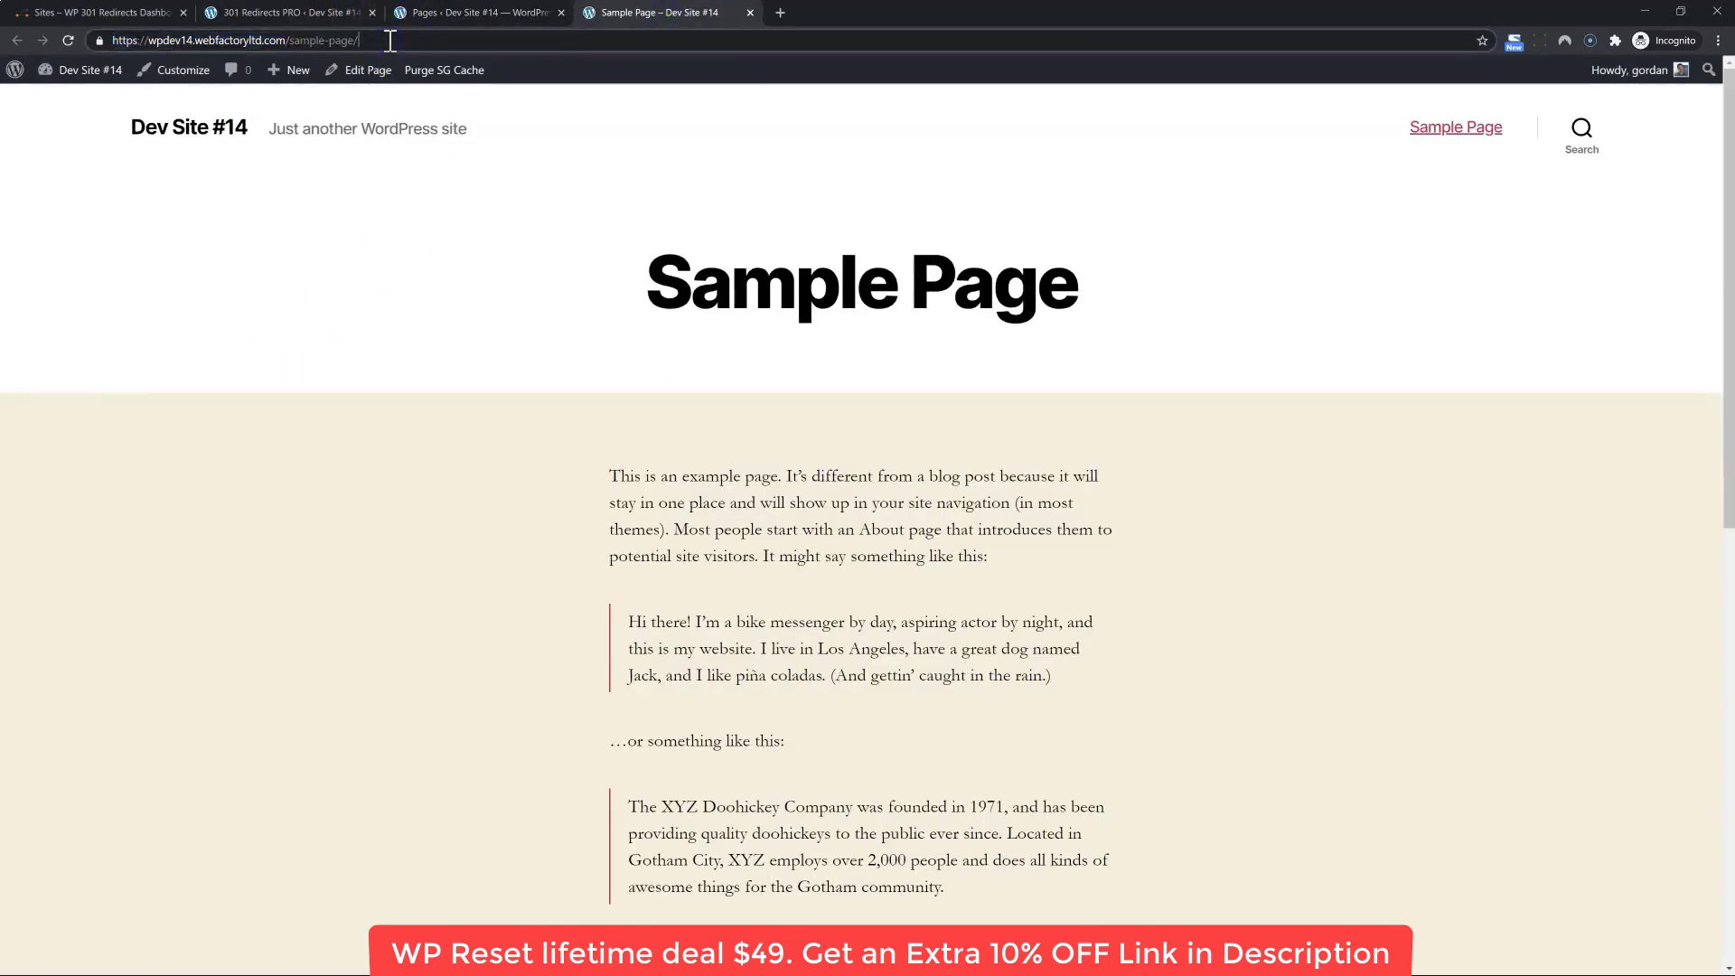
{"action": "key", "text": "BackSpace"}
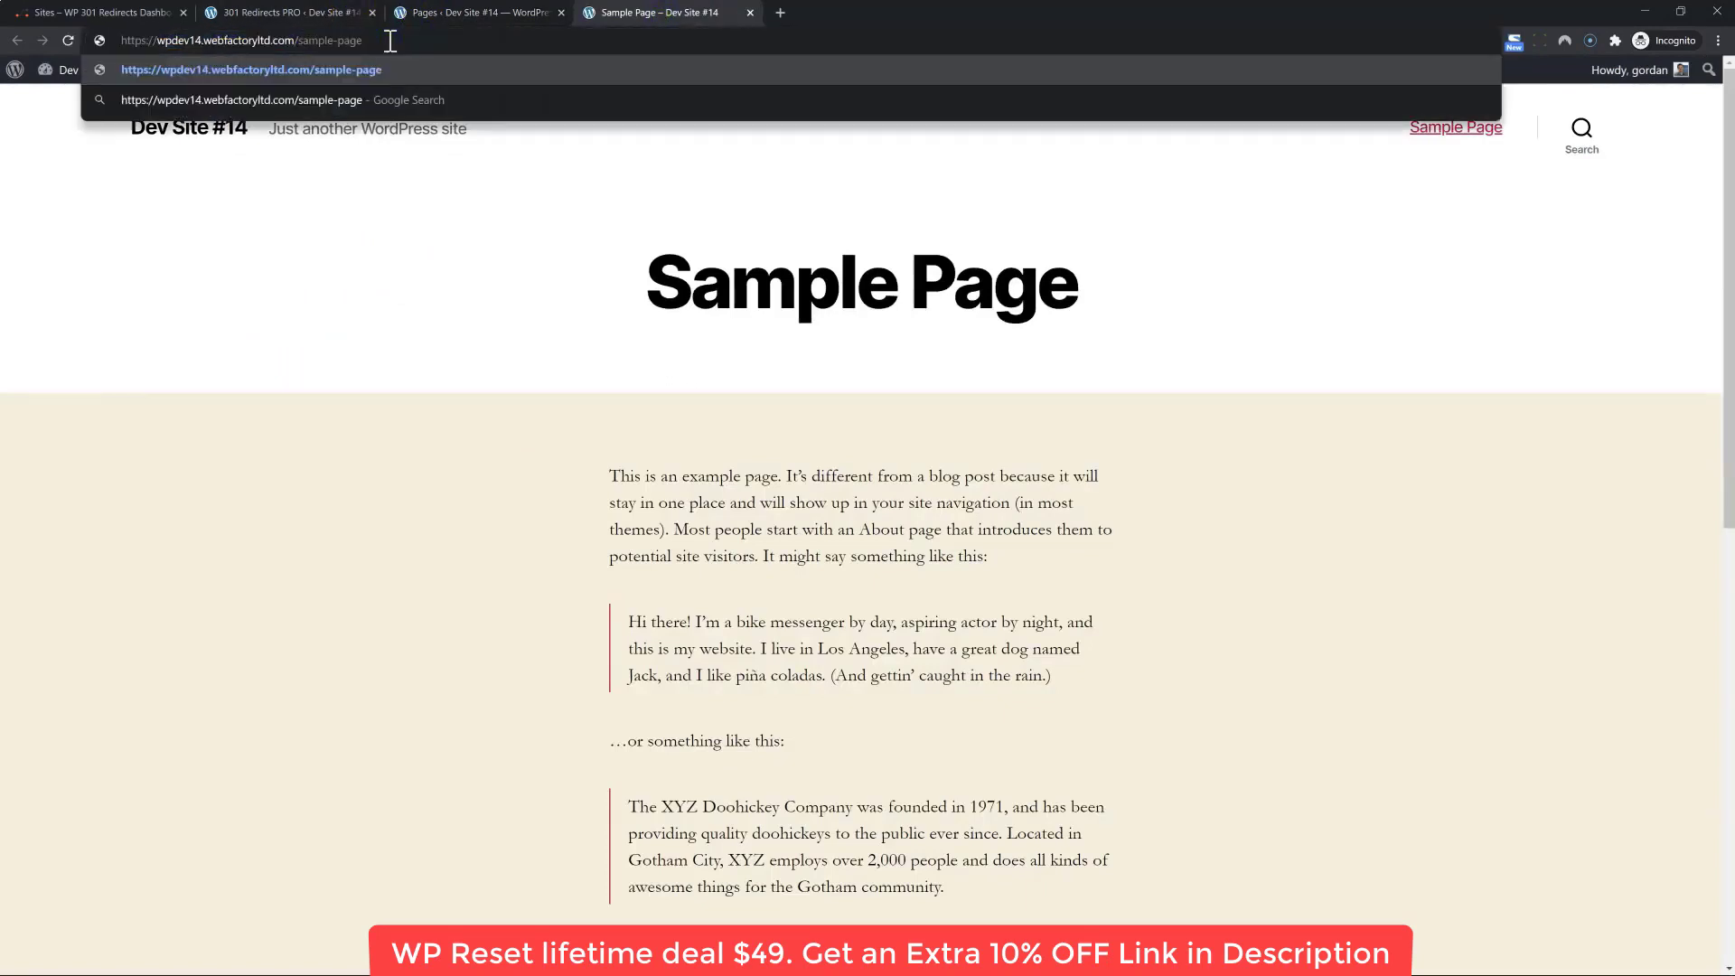
{"action": "key", "text": "Return"}
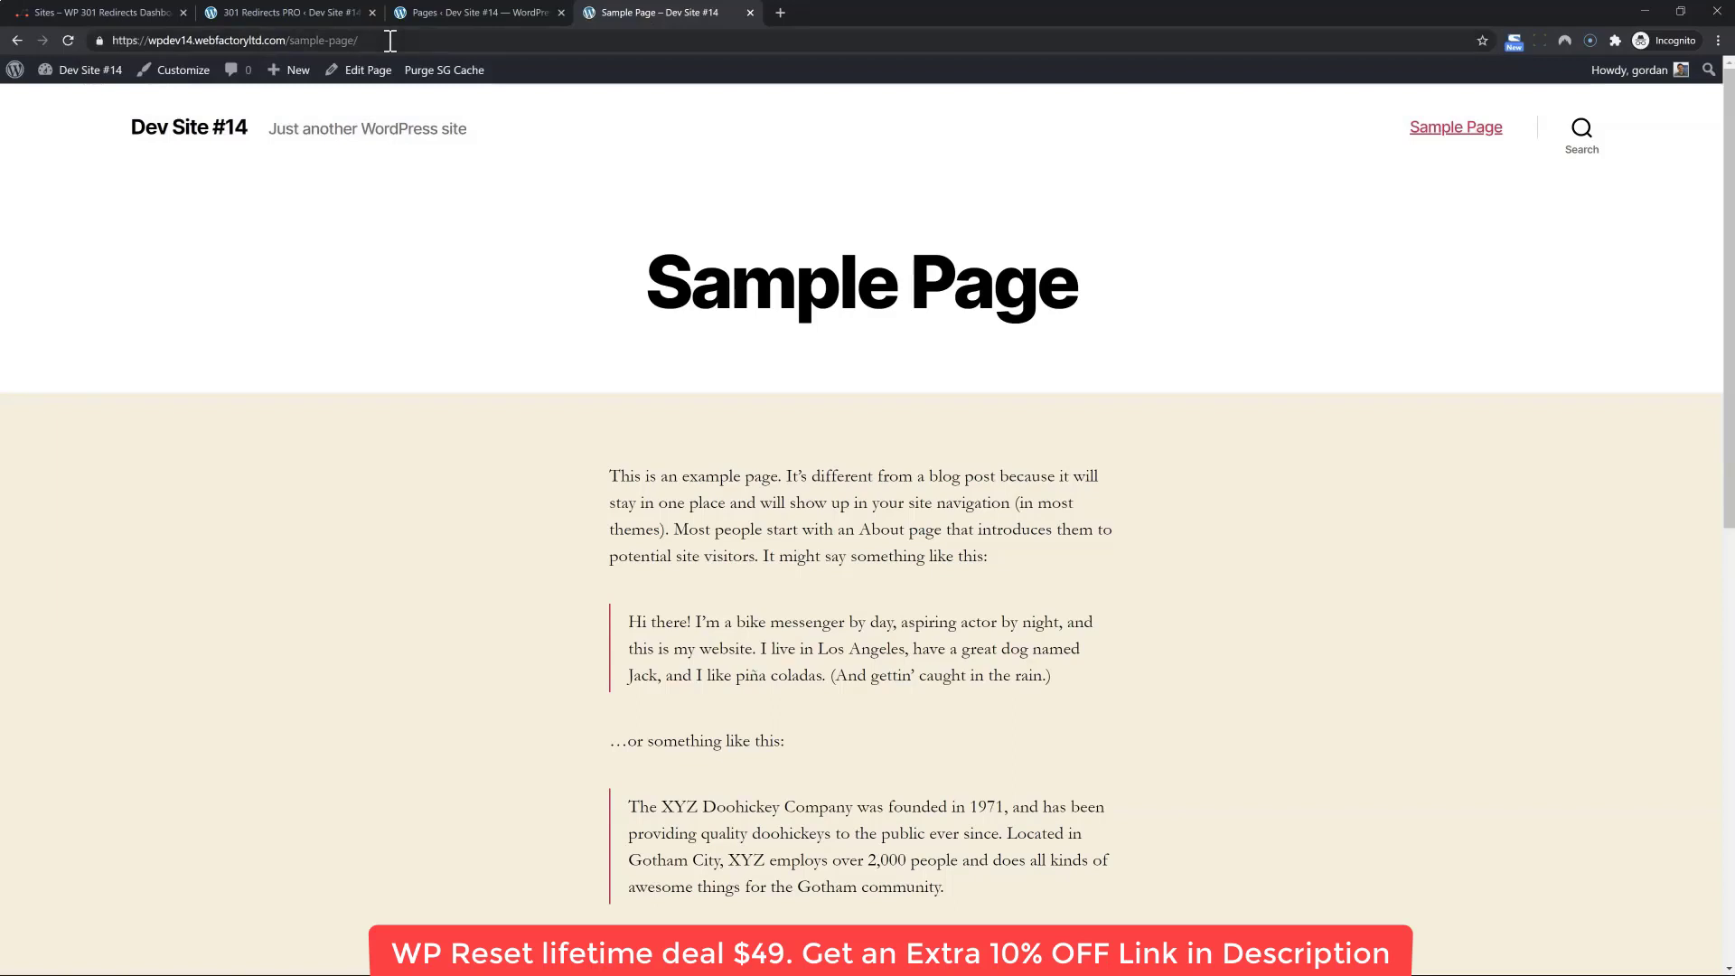
{"action": "left_click", "coordinate": [391, 41]}
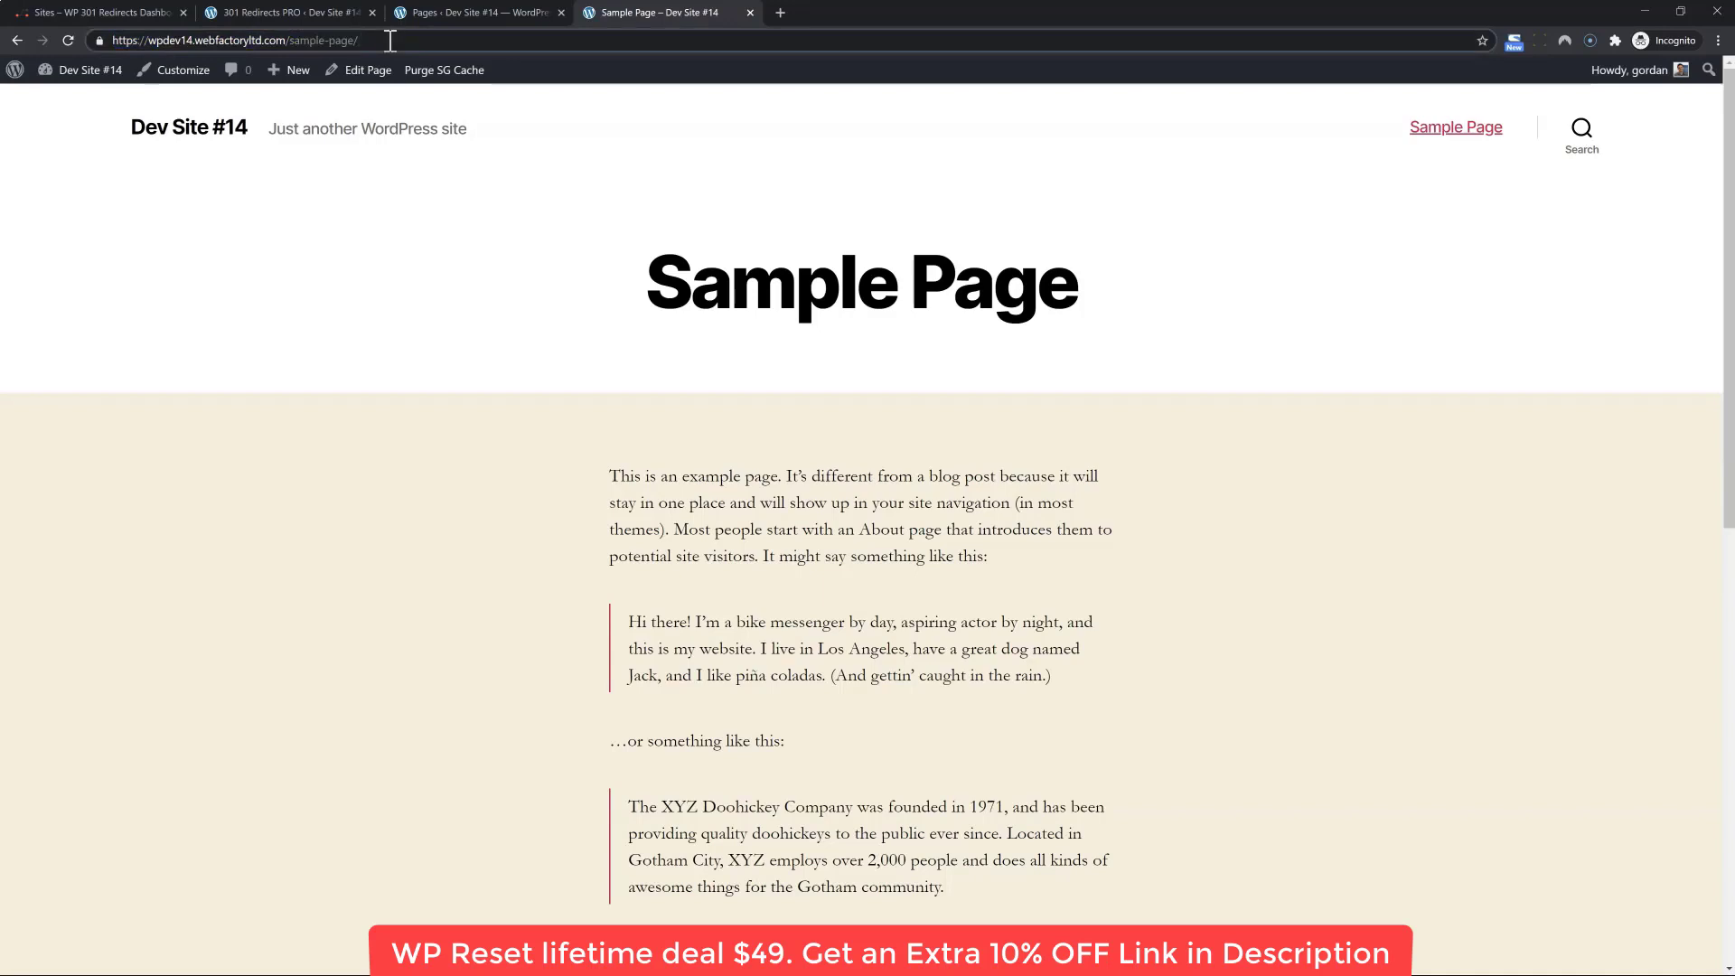
{"action": "key", "text": "BackSpace"}
{"action": "key", "text": "Return"}
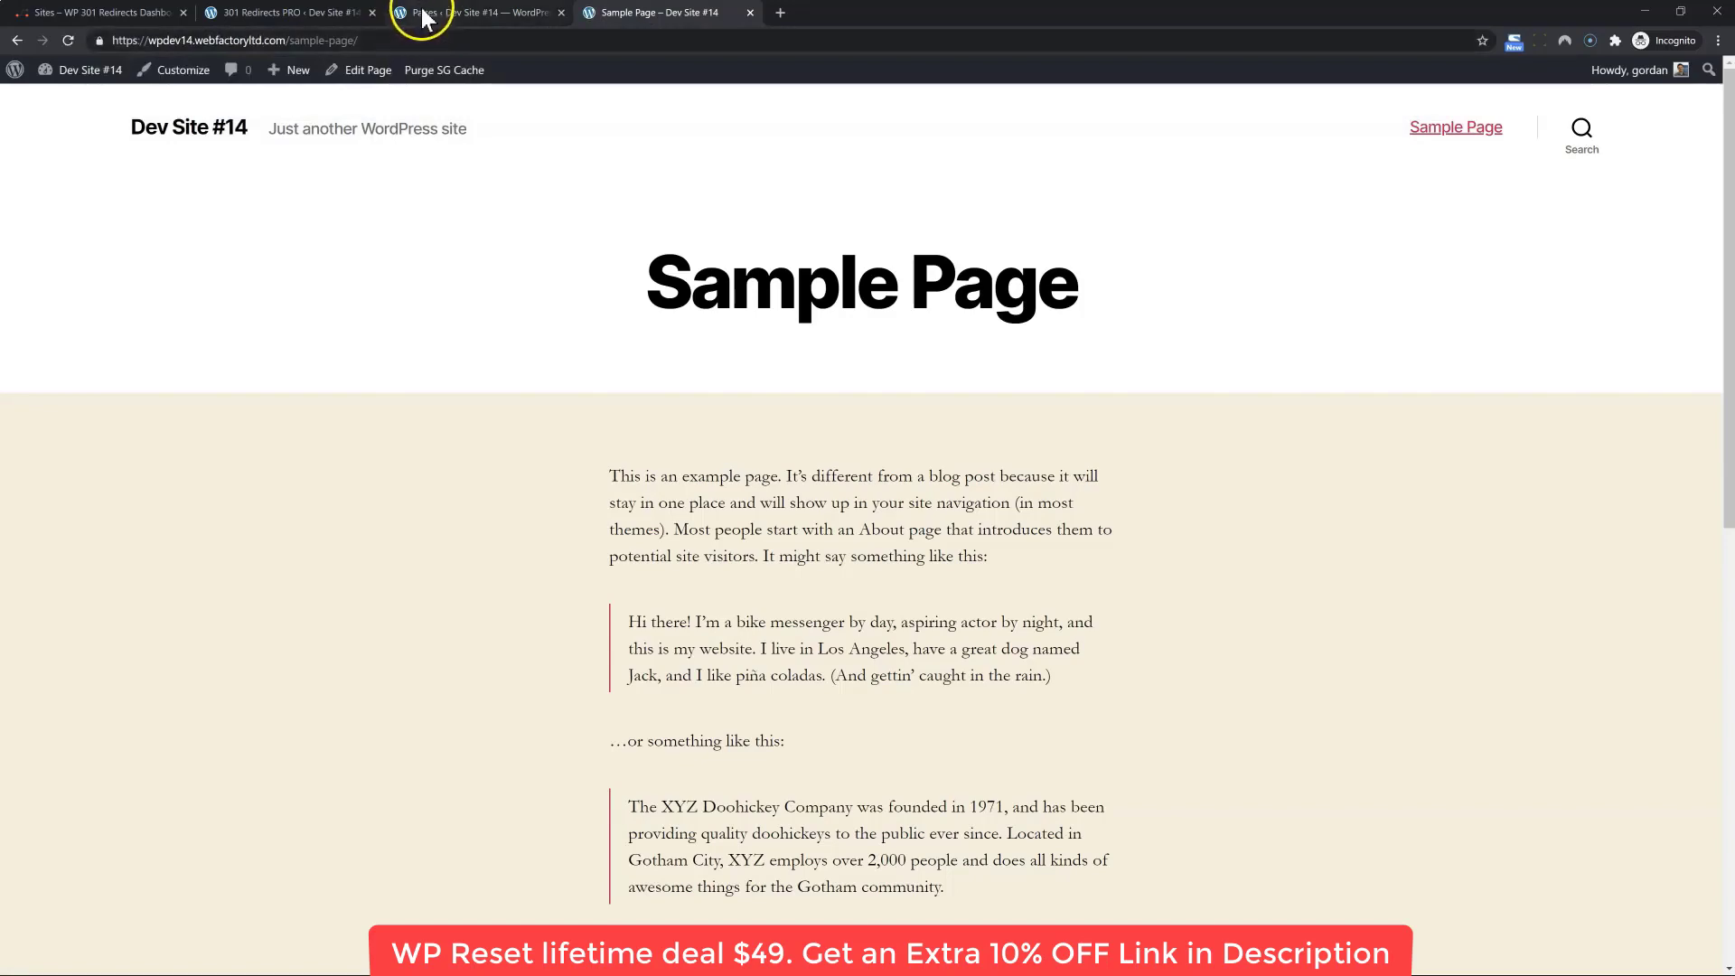
Return to the plugin page and examine the redirect rules, the 404 Log, and the Redirect Log's statistics and entries
{"action": "left_click", "coordinate": [425, 18]}
{"action": "left_click", "coordinate": [336, 12]}
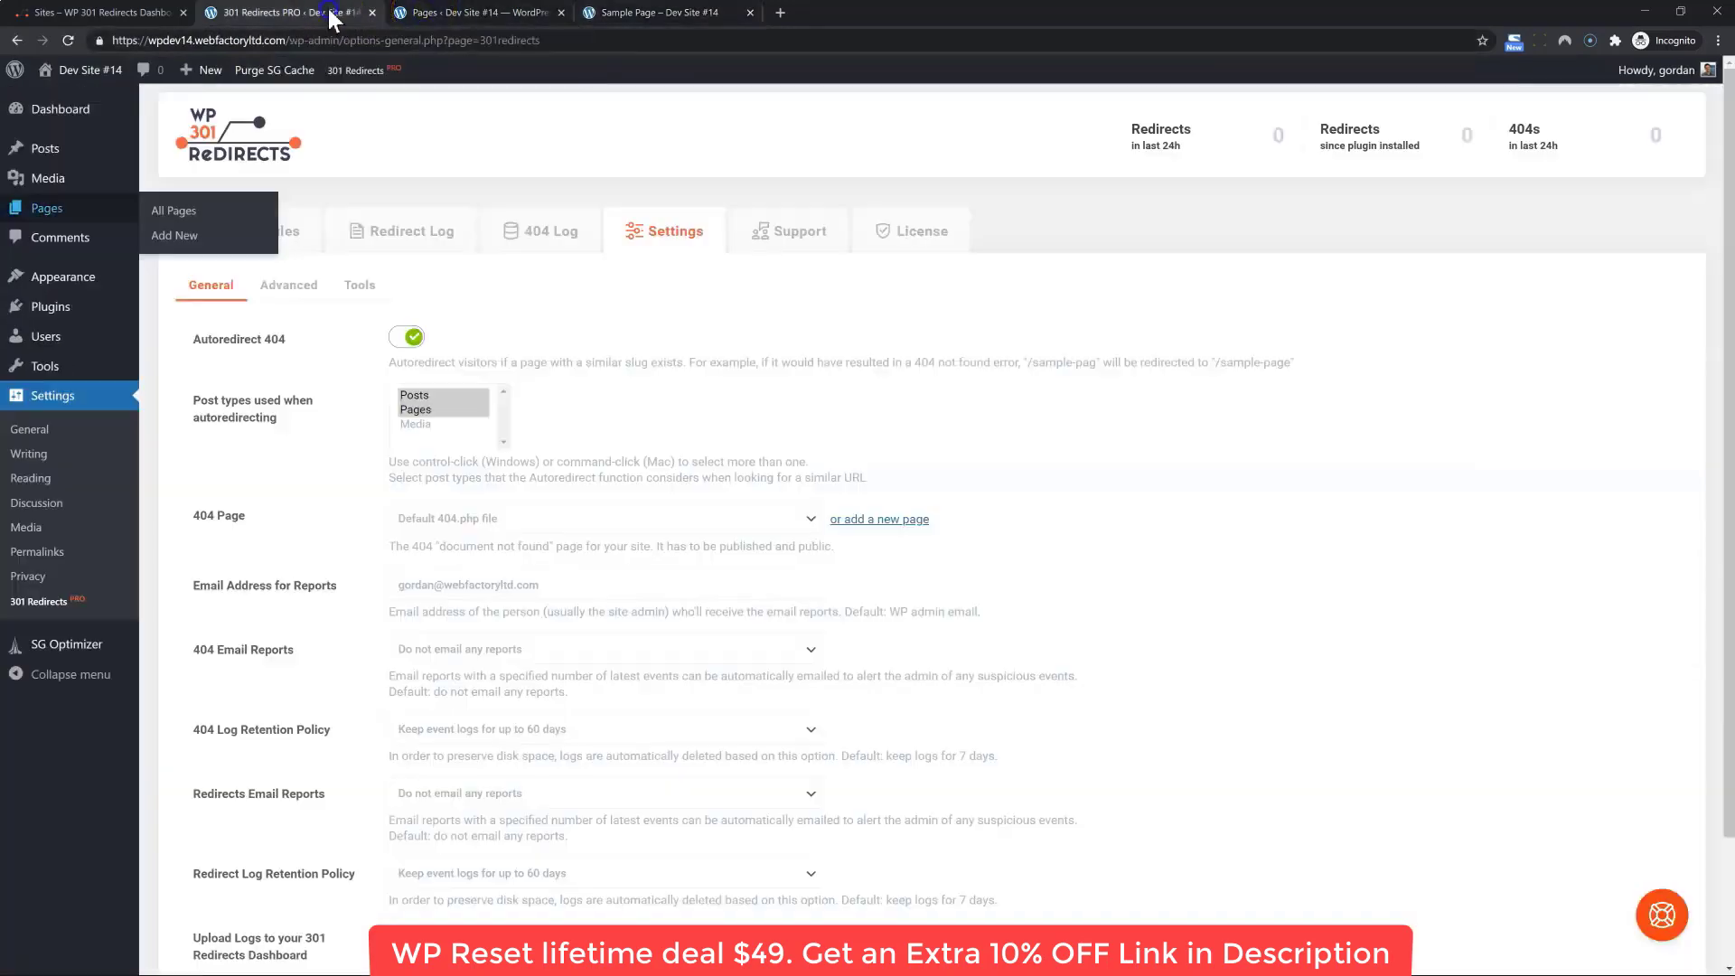
{"action": "left_click", "coordinate": [302, 242]}
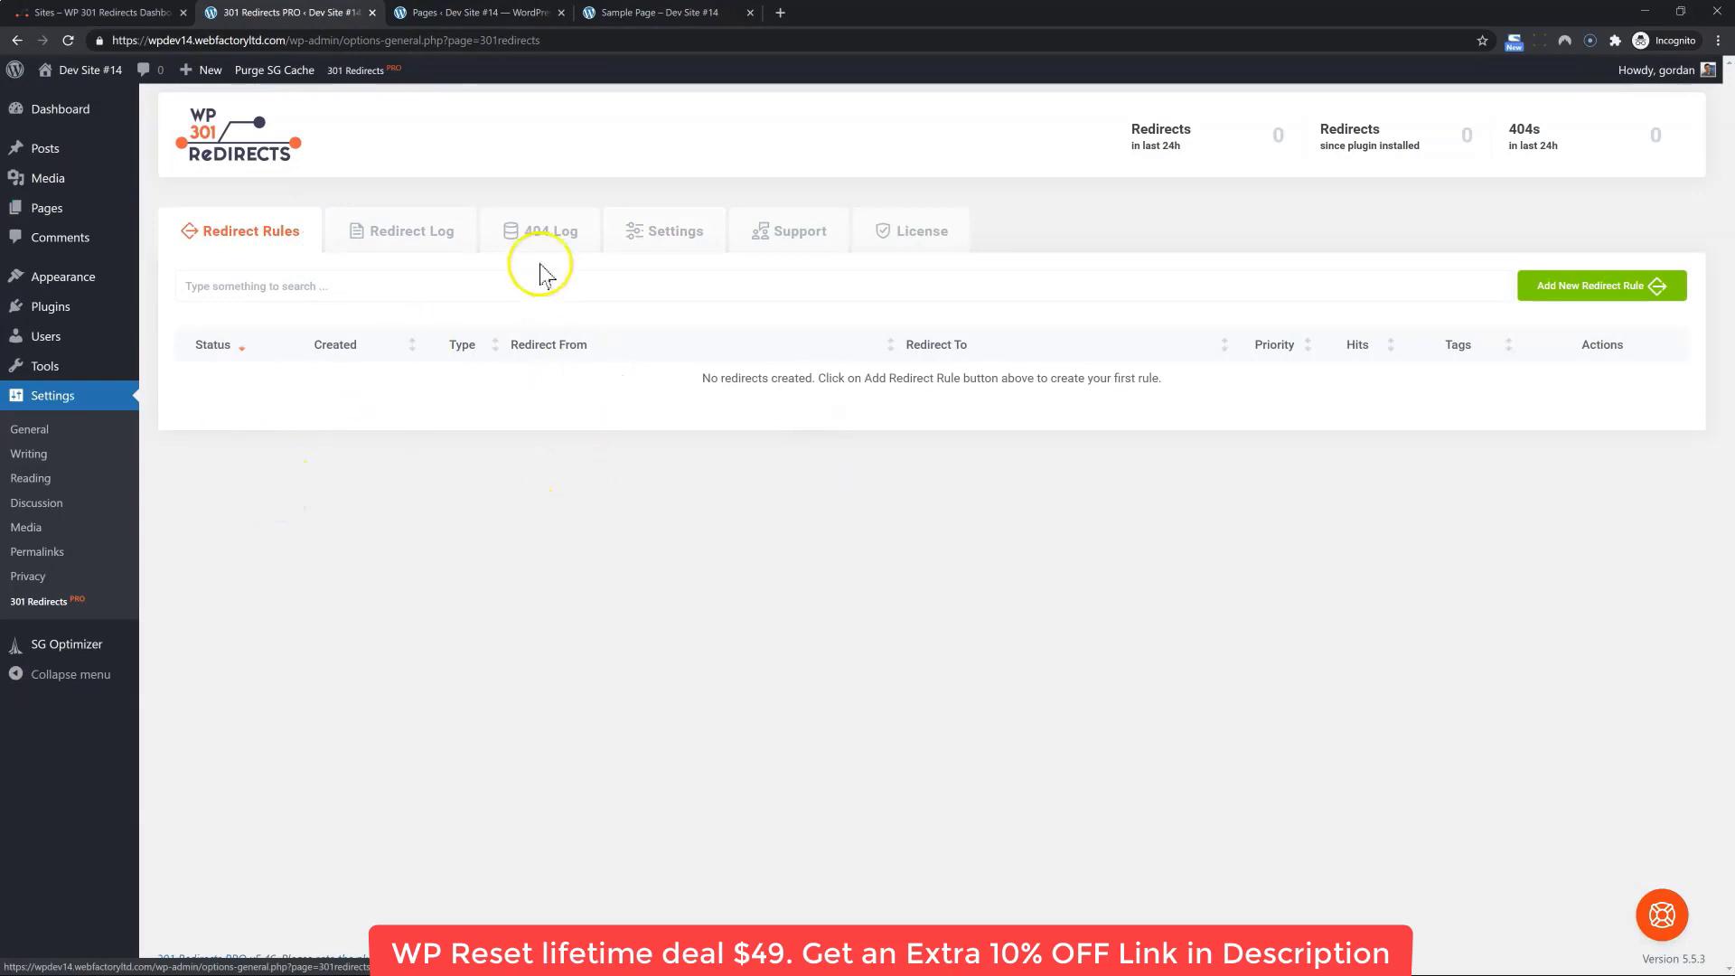
{"action": "left_click", "coordinate": [549, 234]}
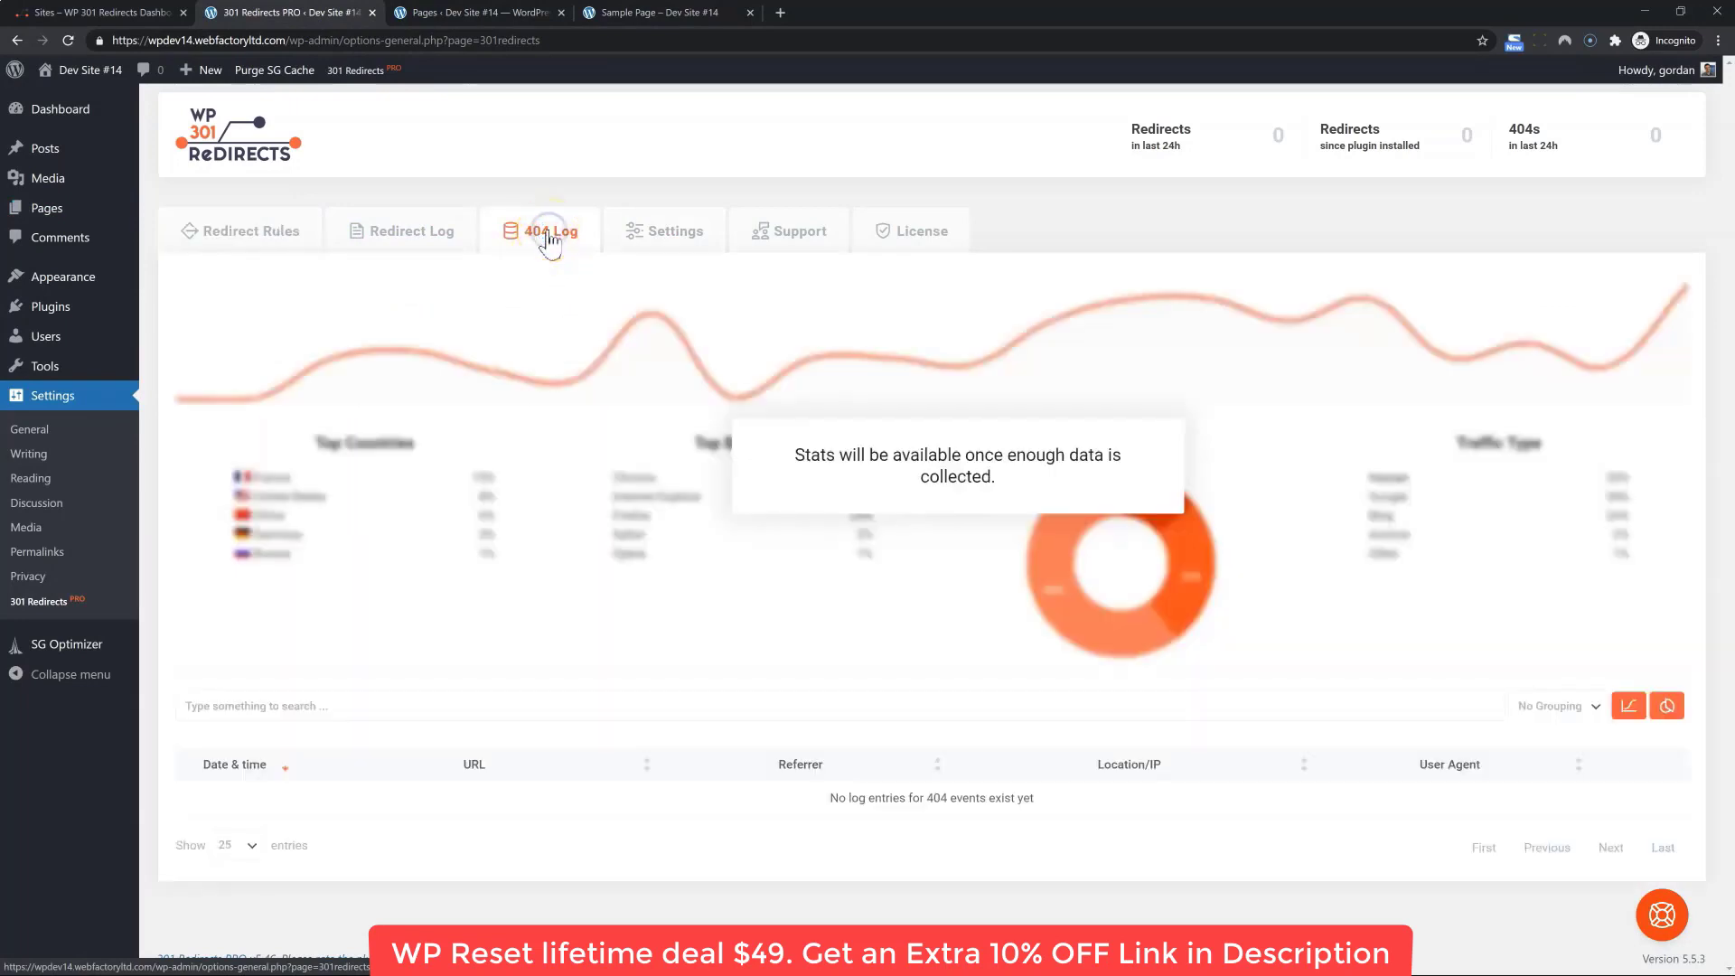
{"action": "left_click", "coordinate": [390, 234]}
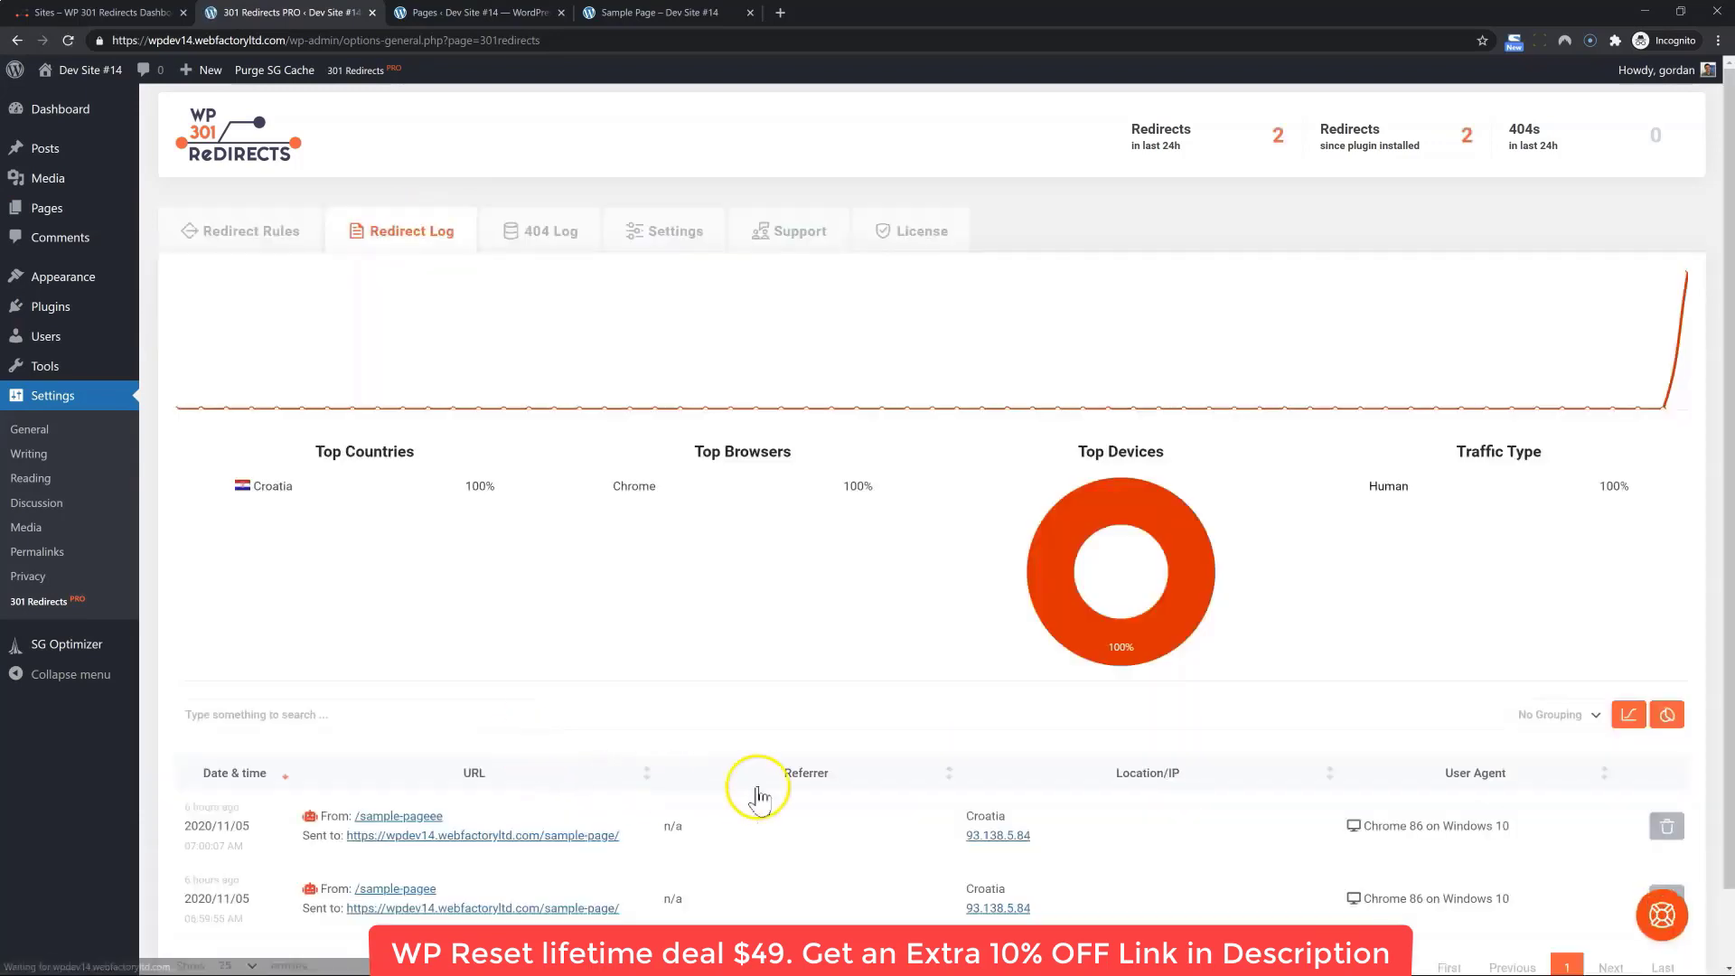
{"action": "scroll", "coordinate": [669, 764], "scroll_direction": "down", "scroll_amount": 1}
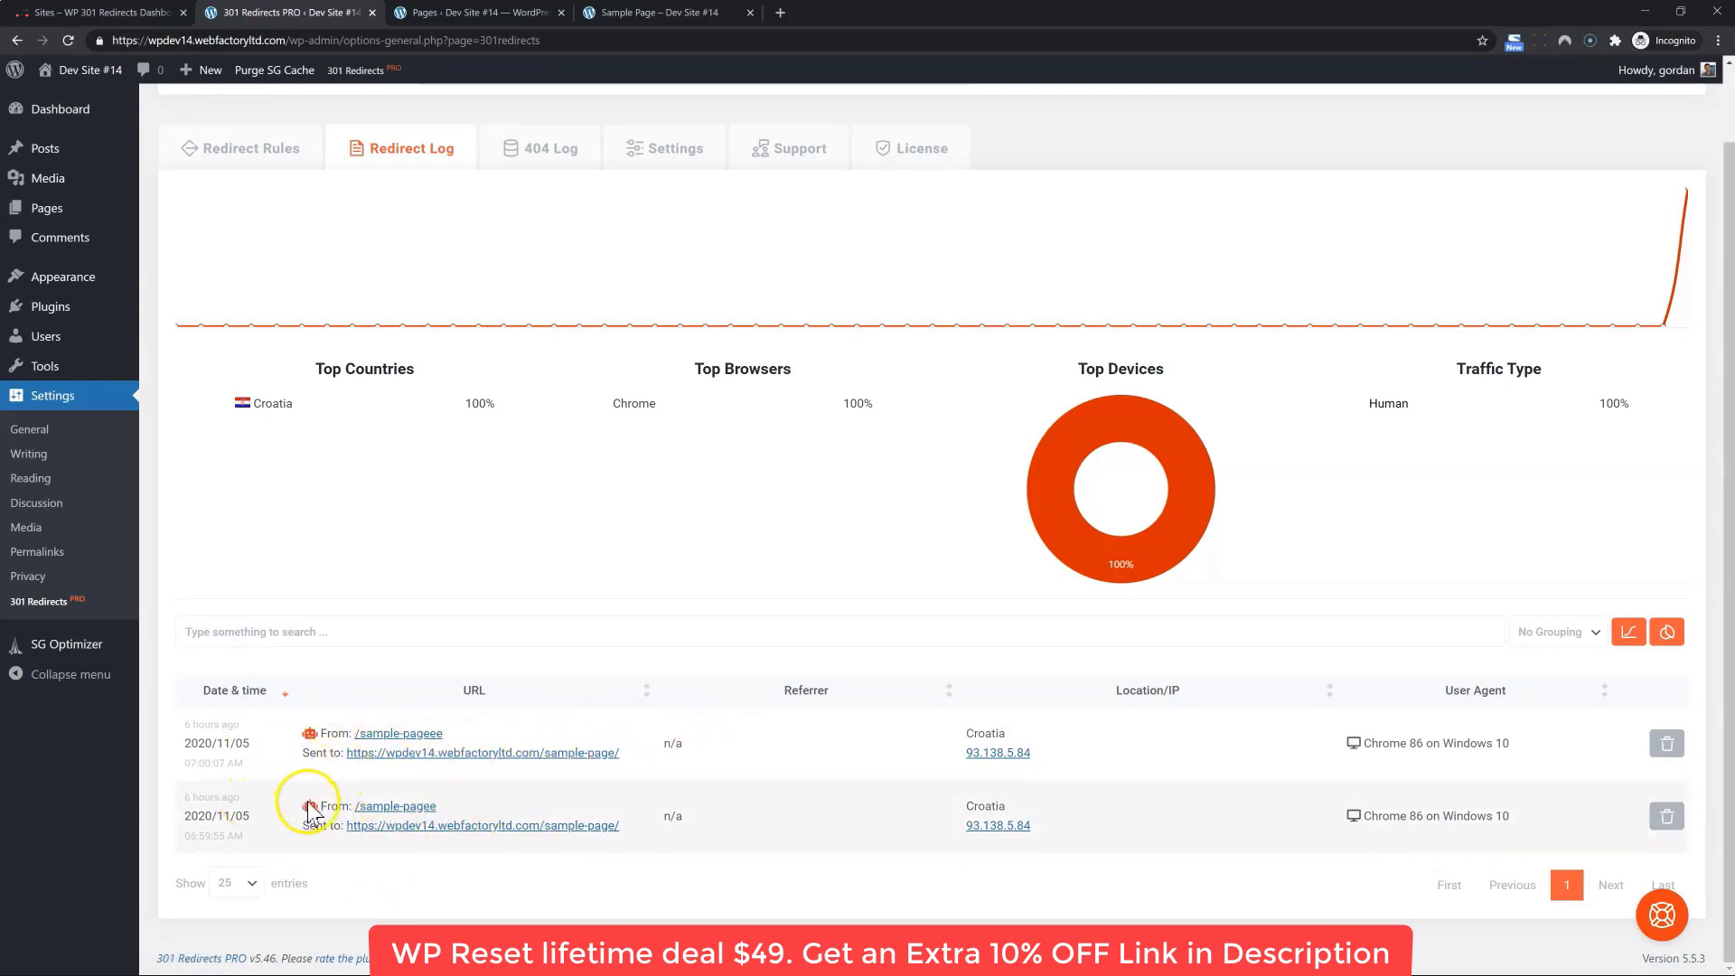
{"action": "mouse_move", "coordinate": [311, 810]}
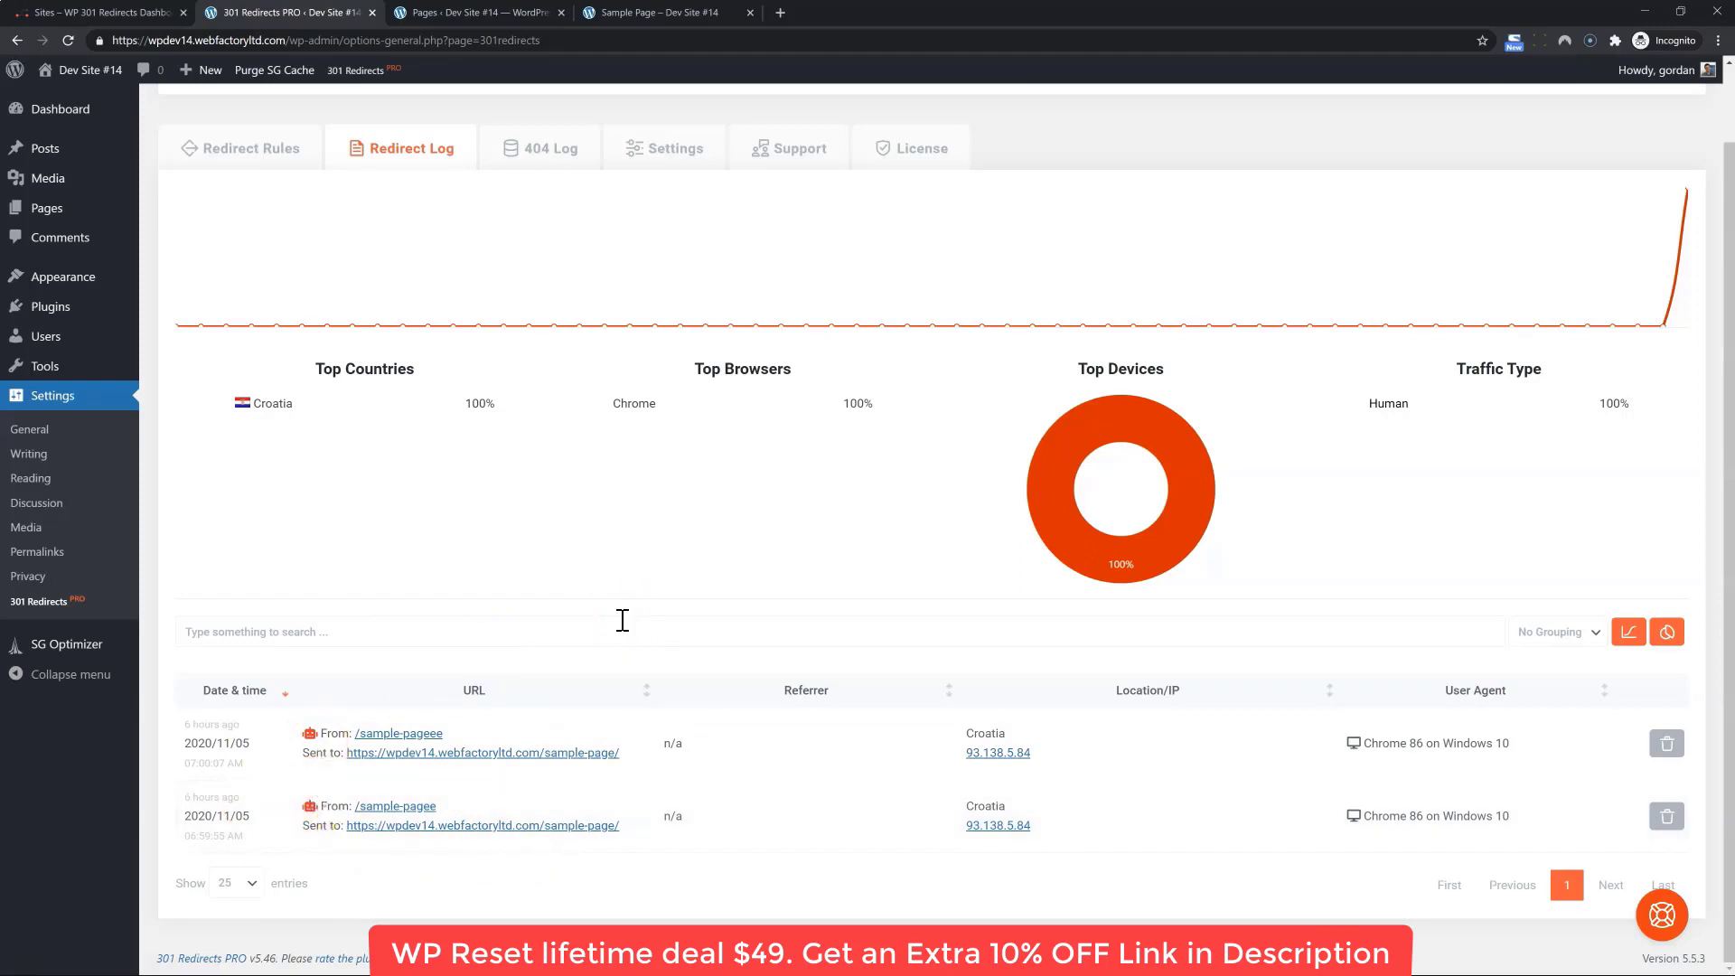
{"action": "scroll", "coordinate": [623, 620], "scroll_direction": "up", "scroll_amount": 1}
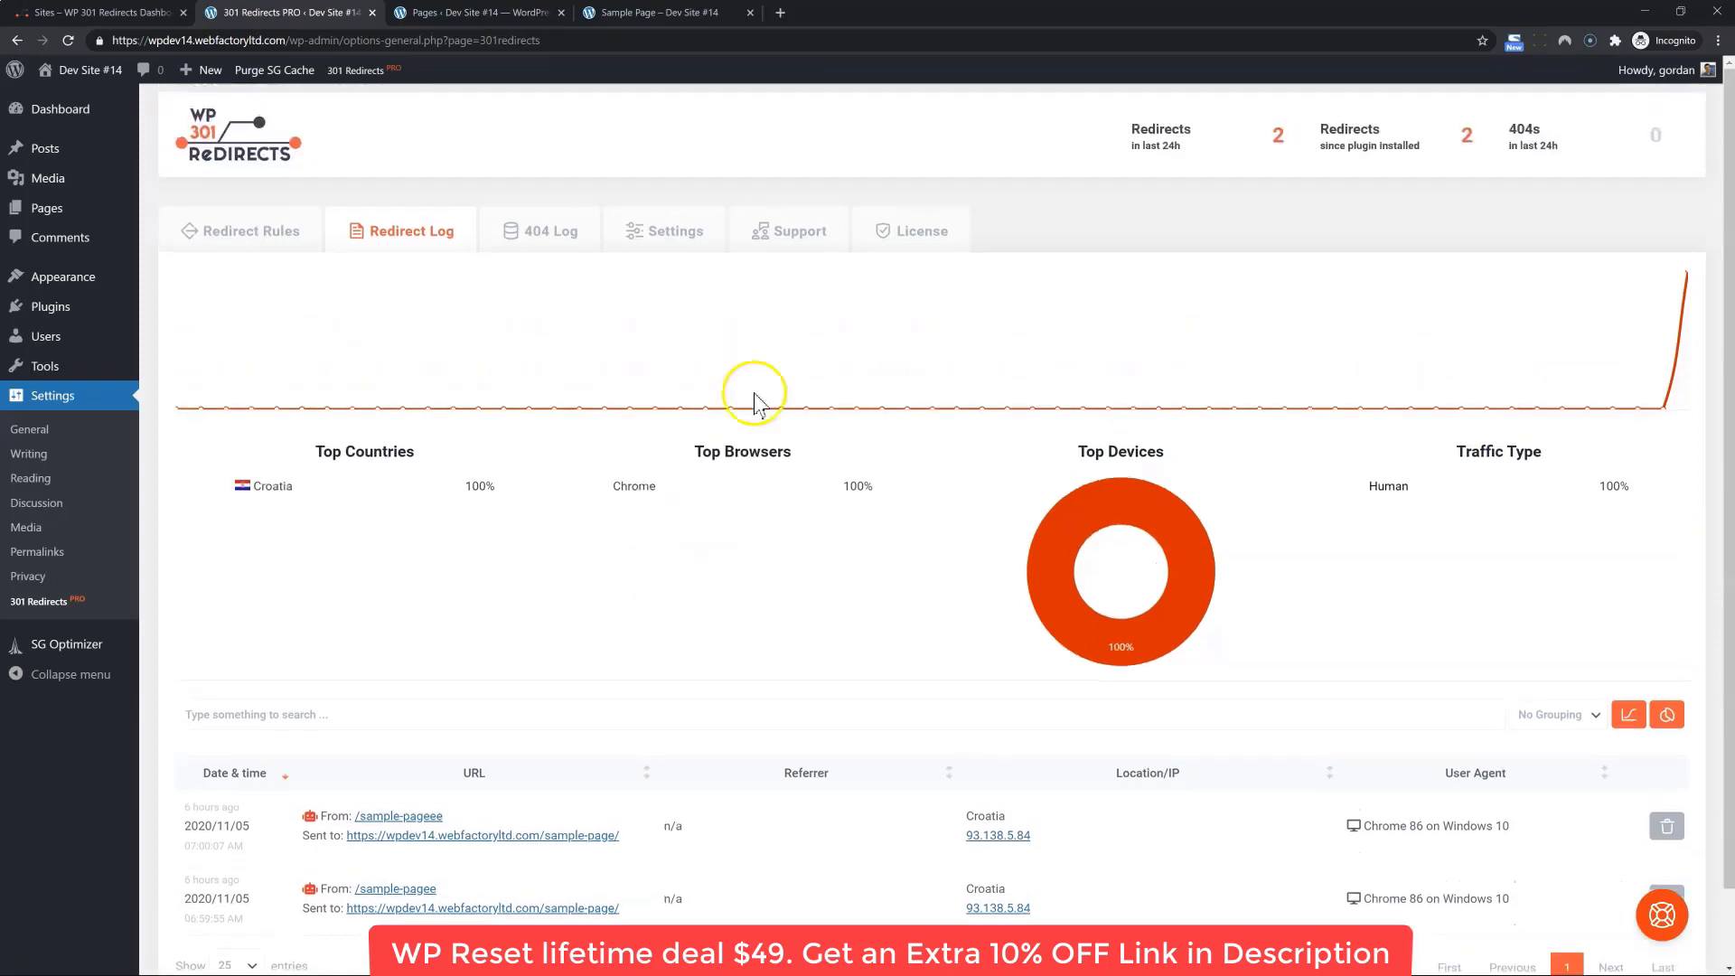
Test the site's default 404 page by replacing the Sample Page slug with the nonexistent slug /aaaddddff
{"action": "left_click", "coordinate": [666, 233]}
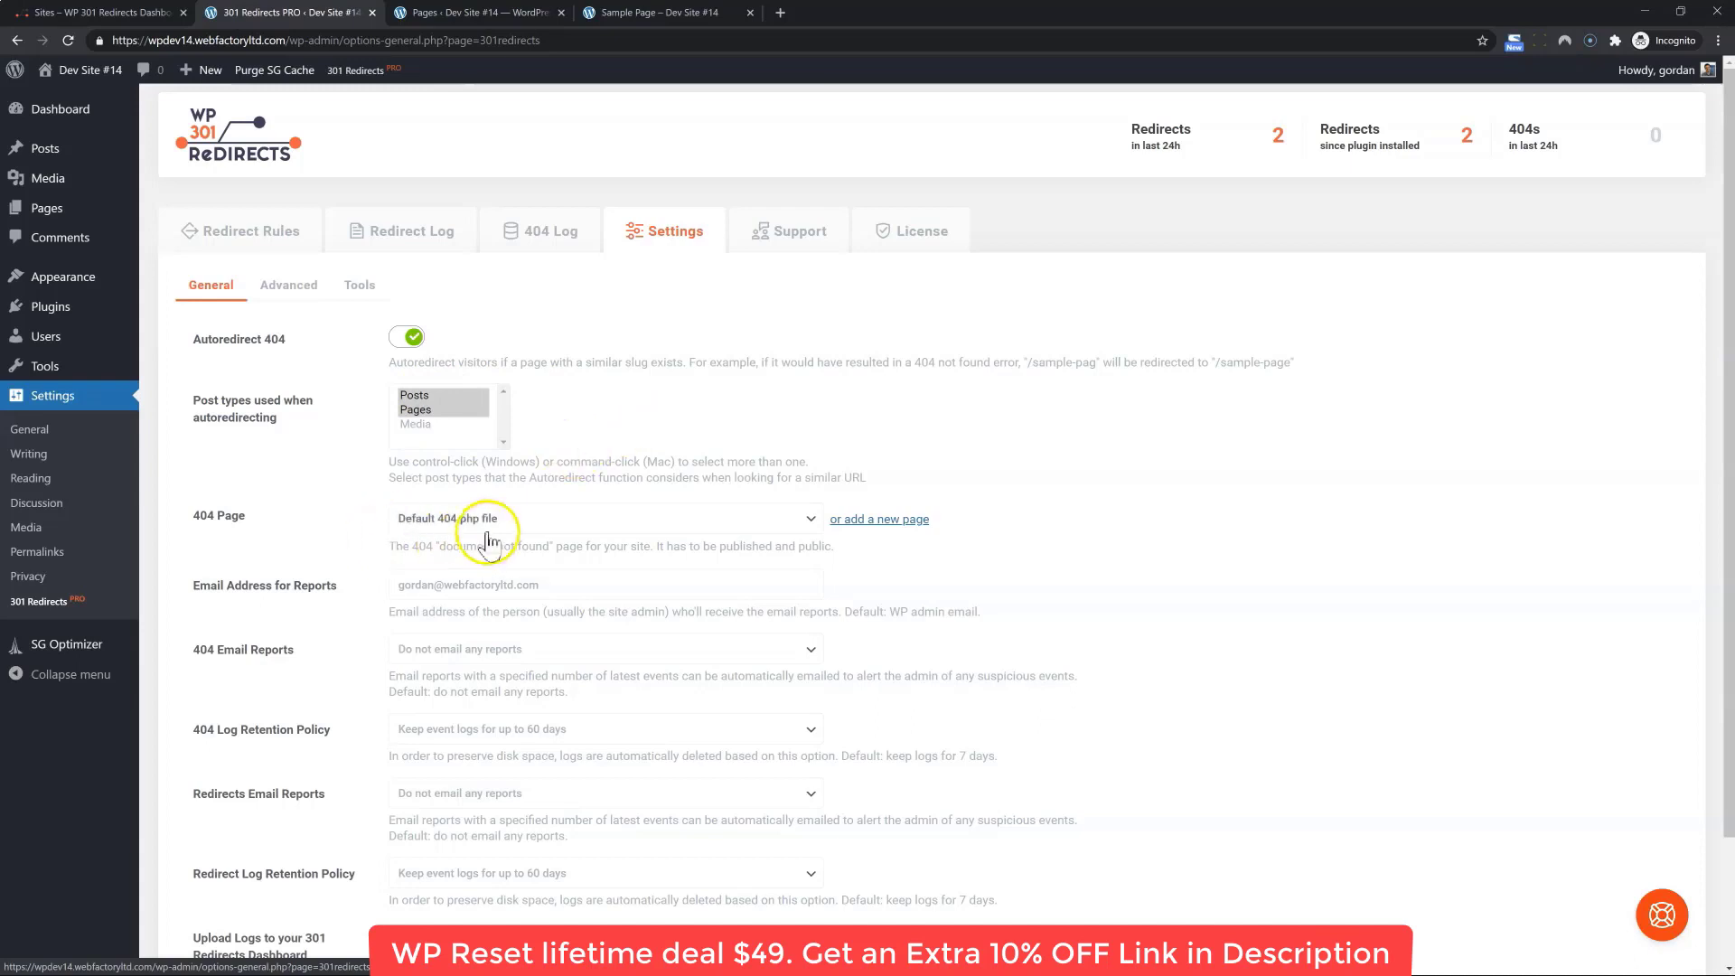
{"action": "left_click", "coordinate": [649, 13]}
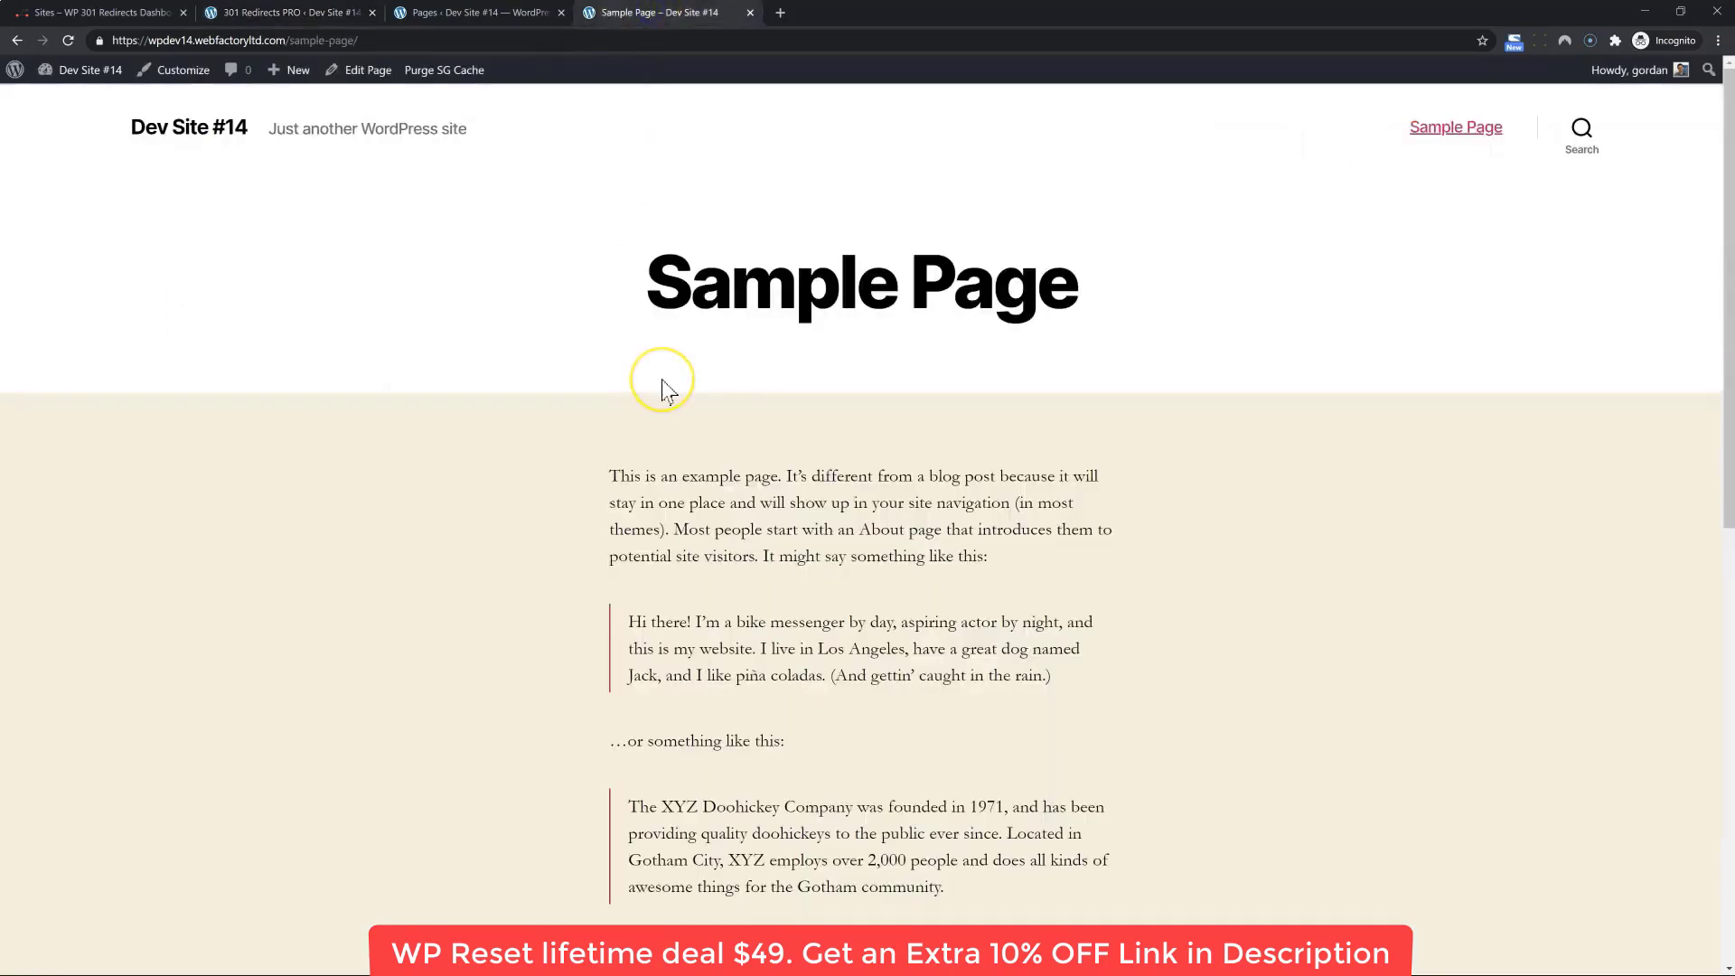
{"action": "key", "text": "ctrl+l"}
{"action": "key", "text": "End"}
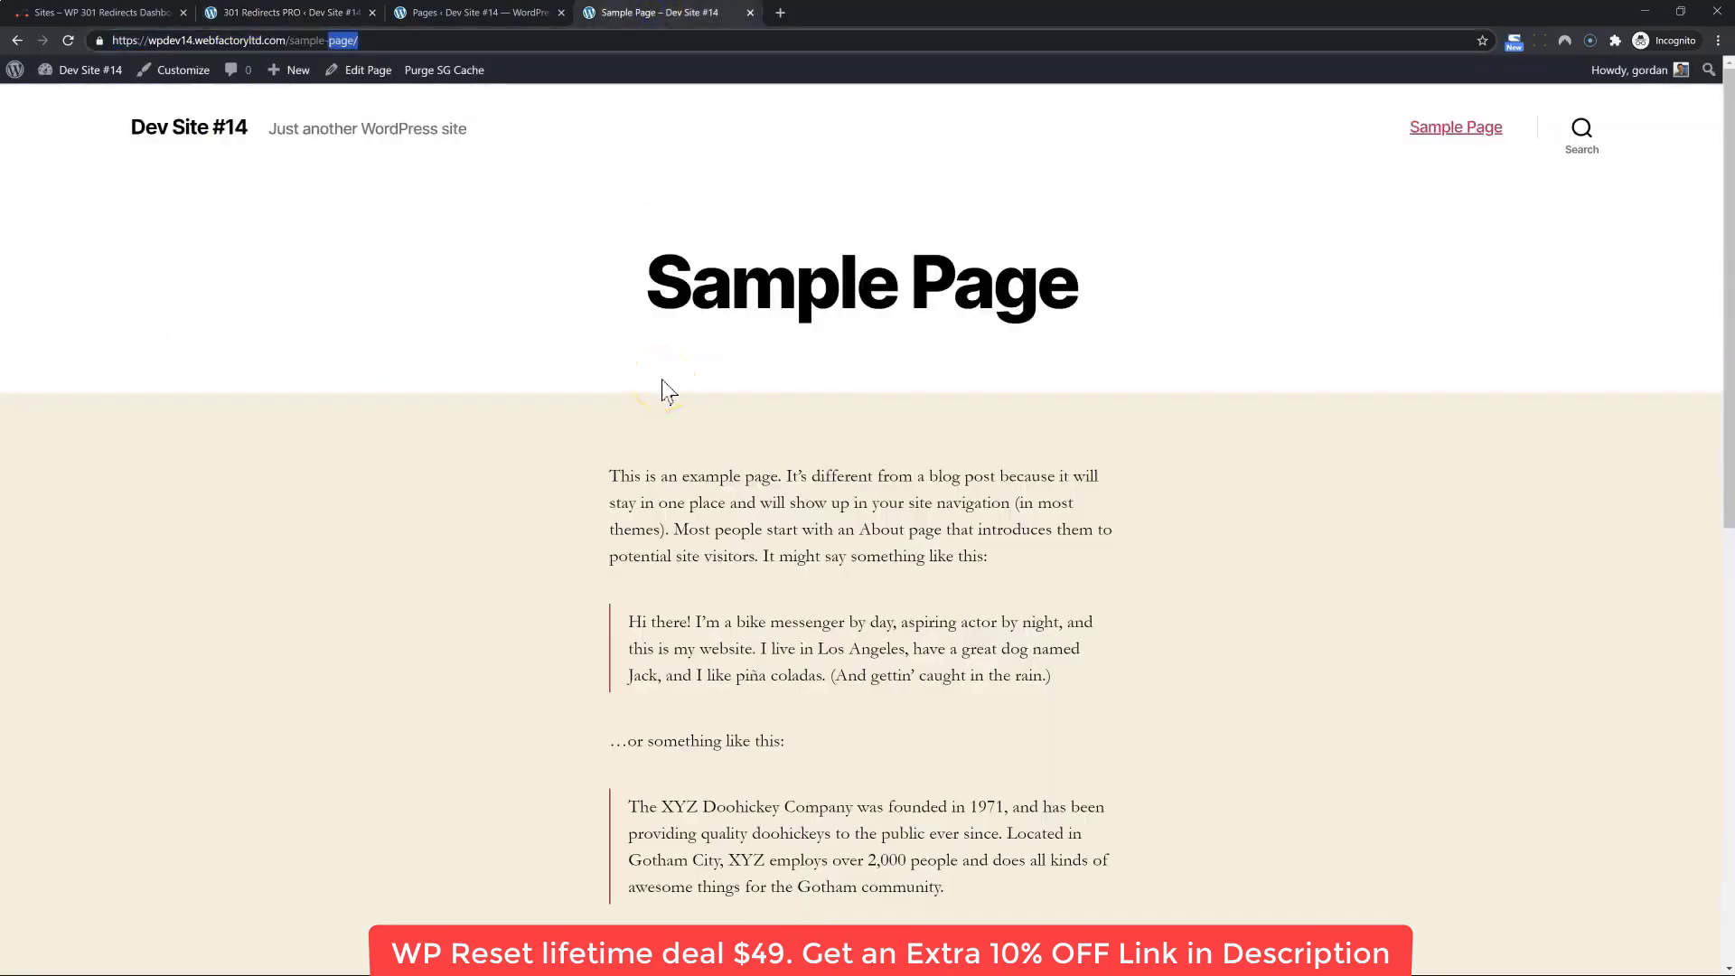
{"action": "key", "text": "ctrl+shift+Left"}
{"action": "type", "text": "aaaddddff"}
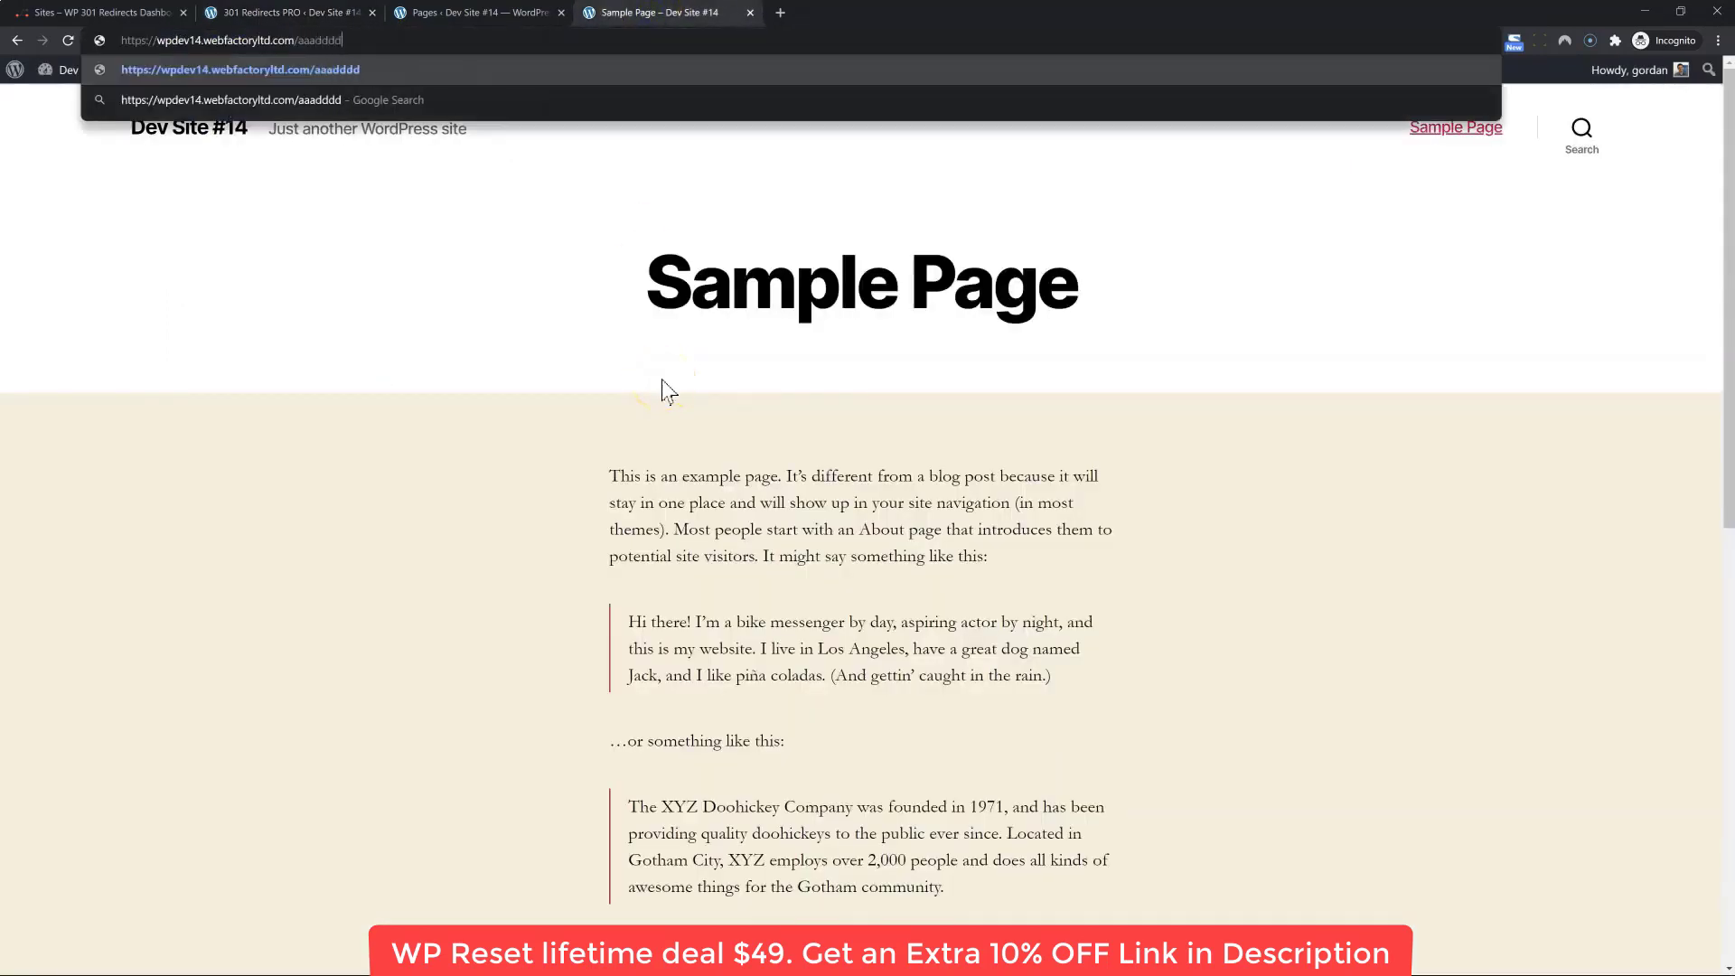
{"action": "key", "text": "Return"}
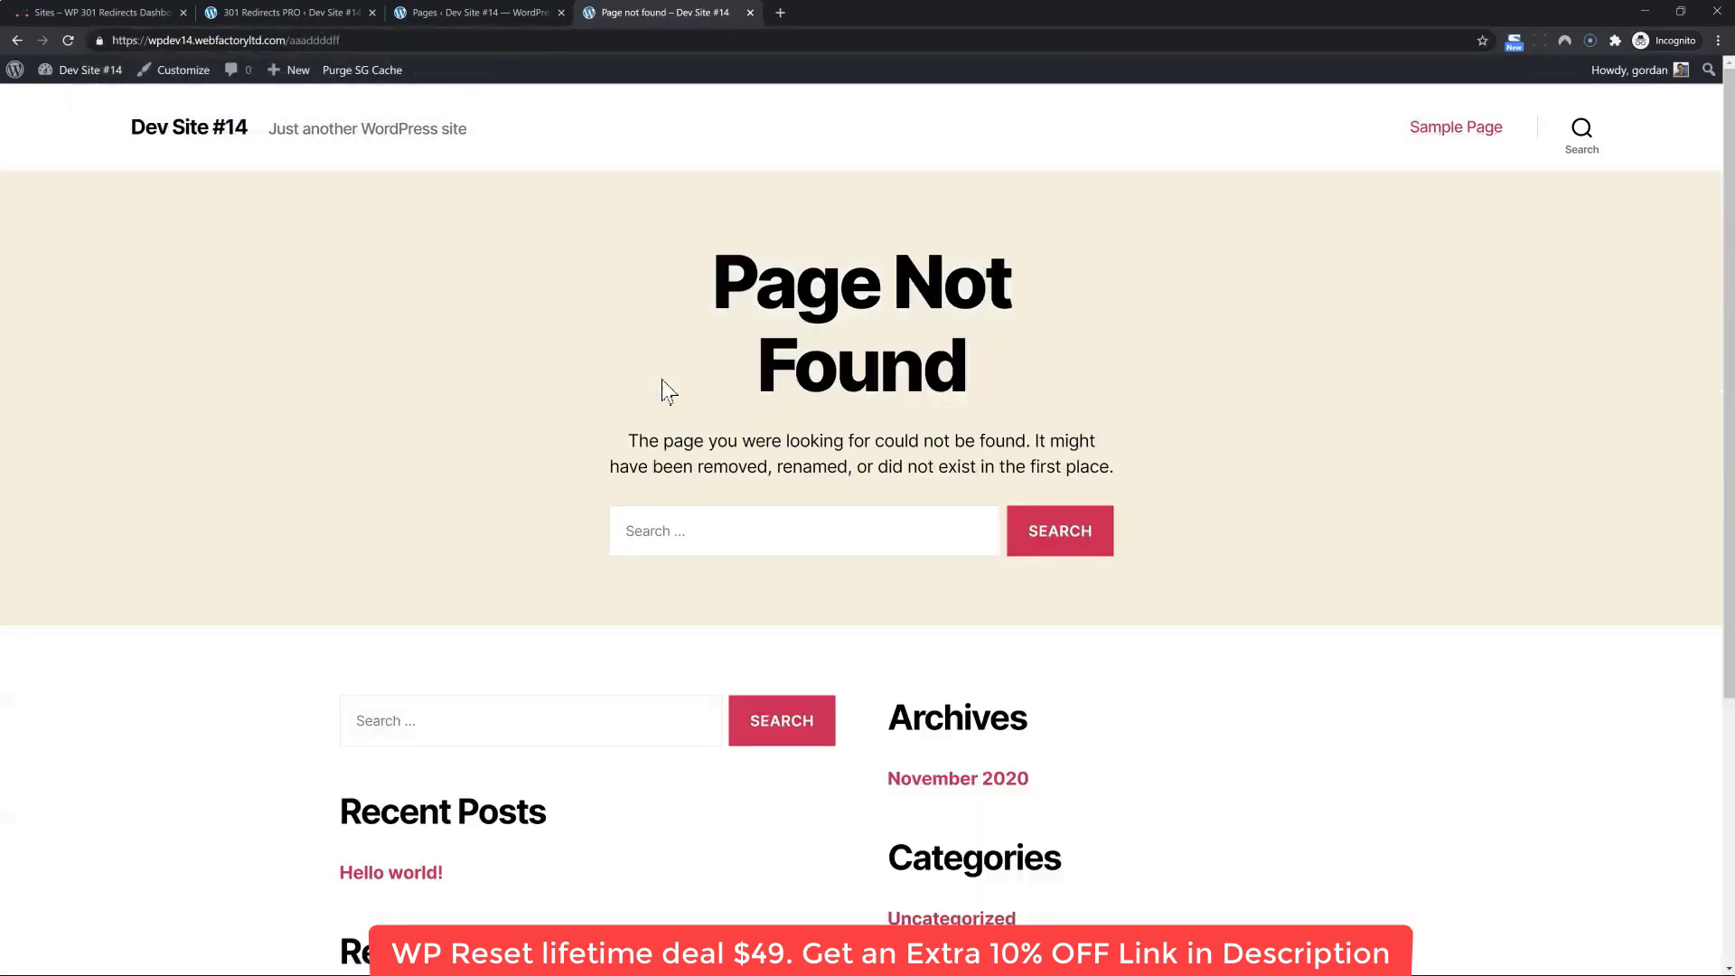
Set the plugin's 404 Page option to Sample Page and save the changes
{"action": "left_click", "coordinate": [467, 18]}
{"action": "left_click", "coordinate": [307, 13]}
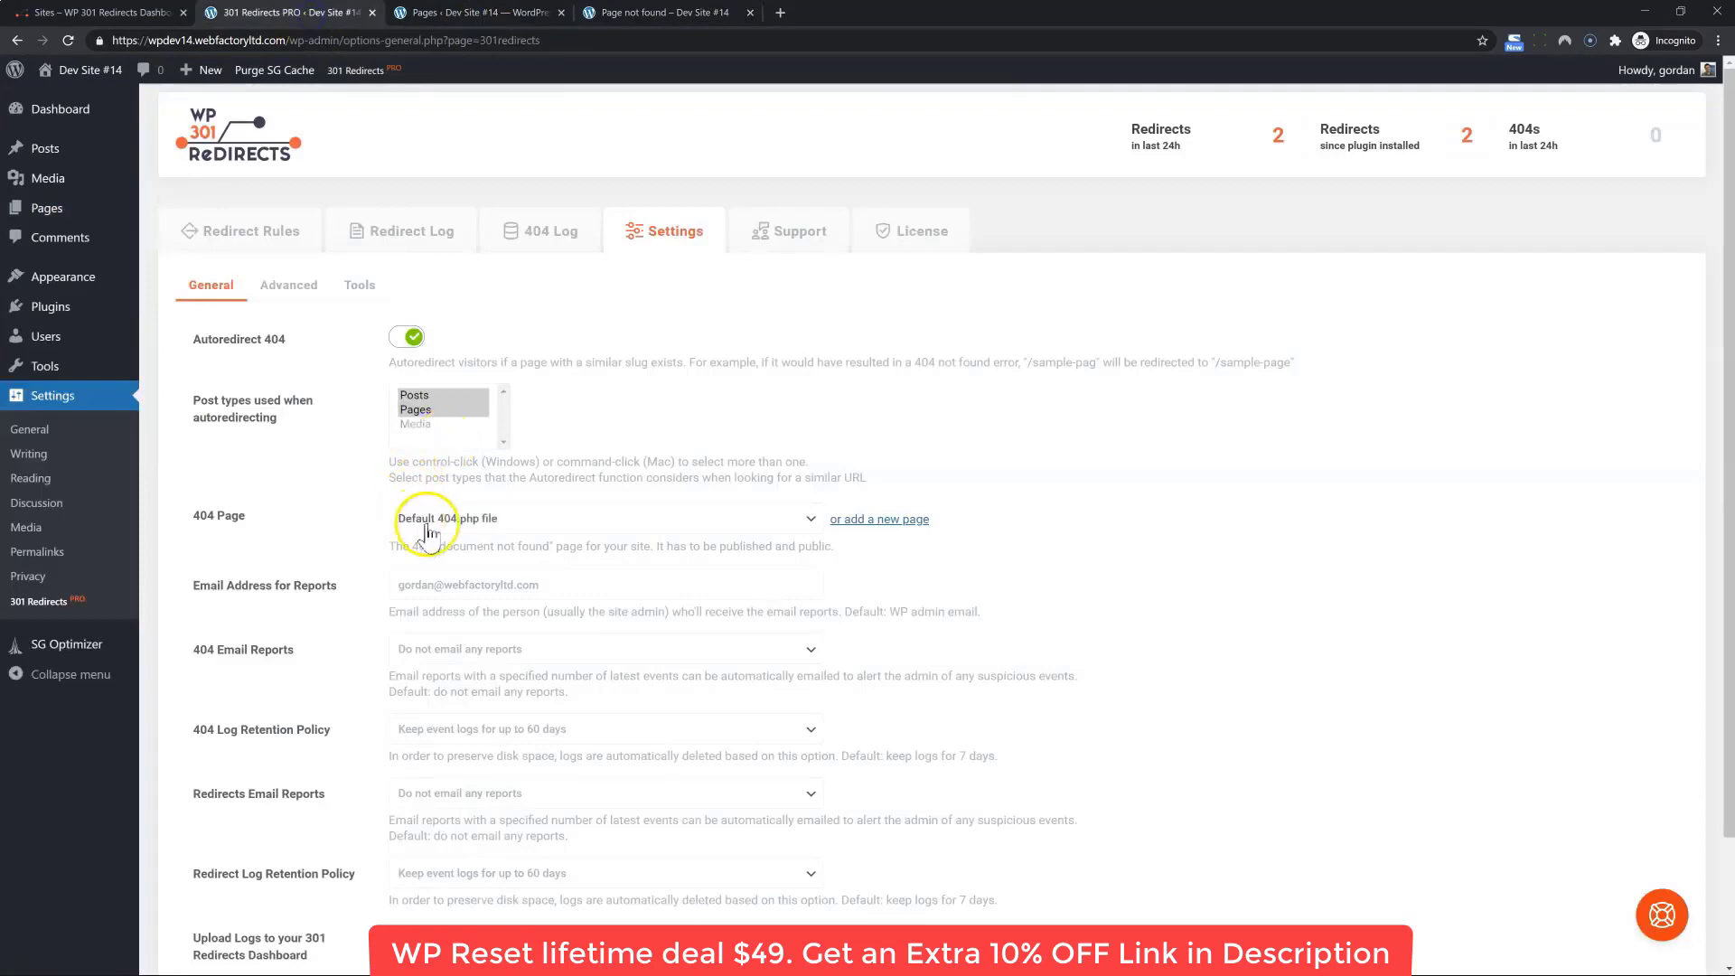
{"action": "left_click", "coordinate": [483, 518]}
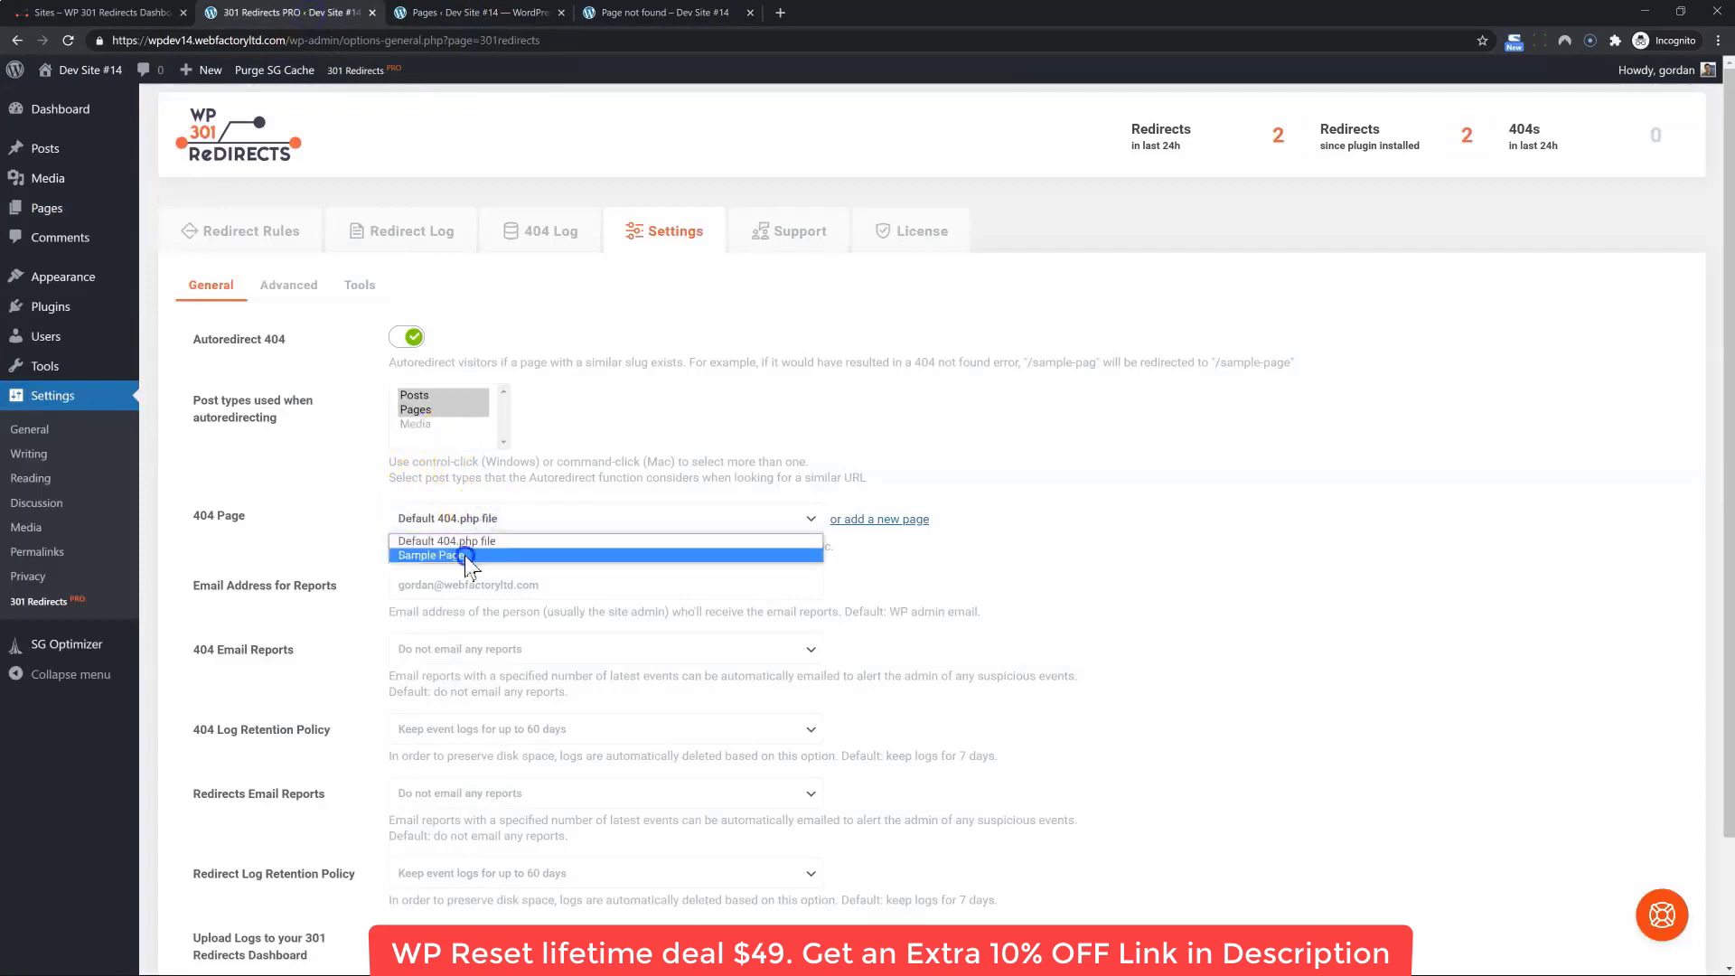
{"action": "left_click", "coordinate": [466, 555]}
{"action": "scroll", "coordinate": [322, 542], "scroll_direction": "down", "scroll_amount": 3}
{"action": "left_click", "coordinate": [428, 863]}
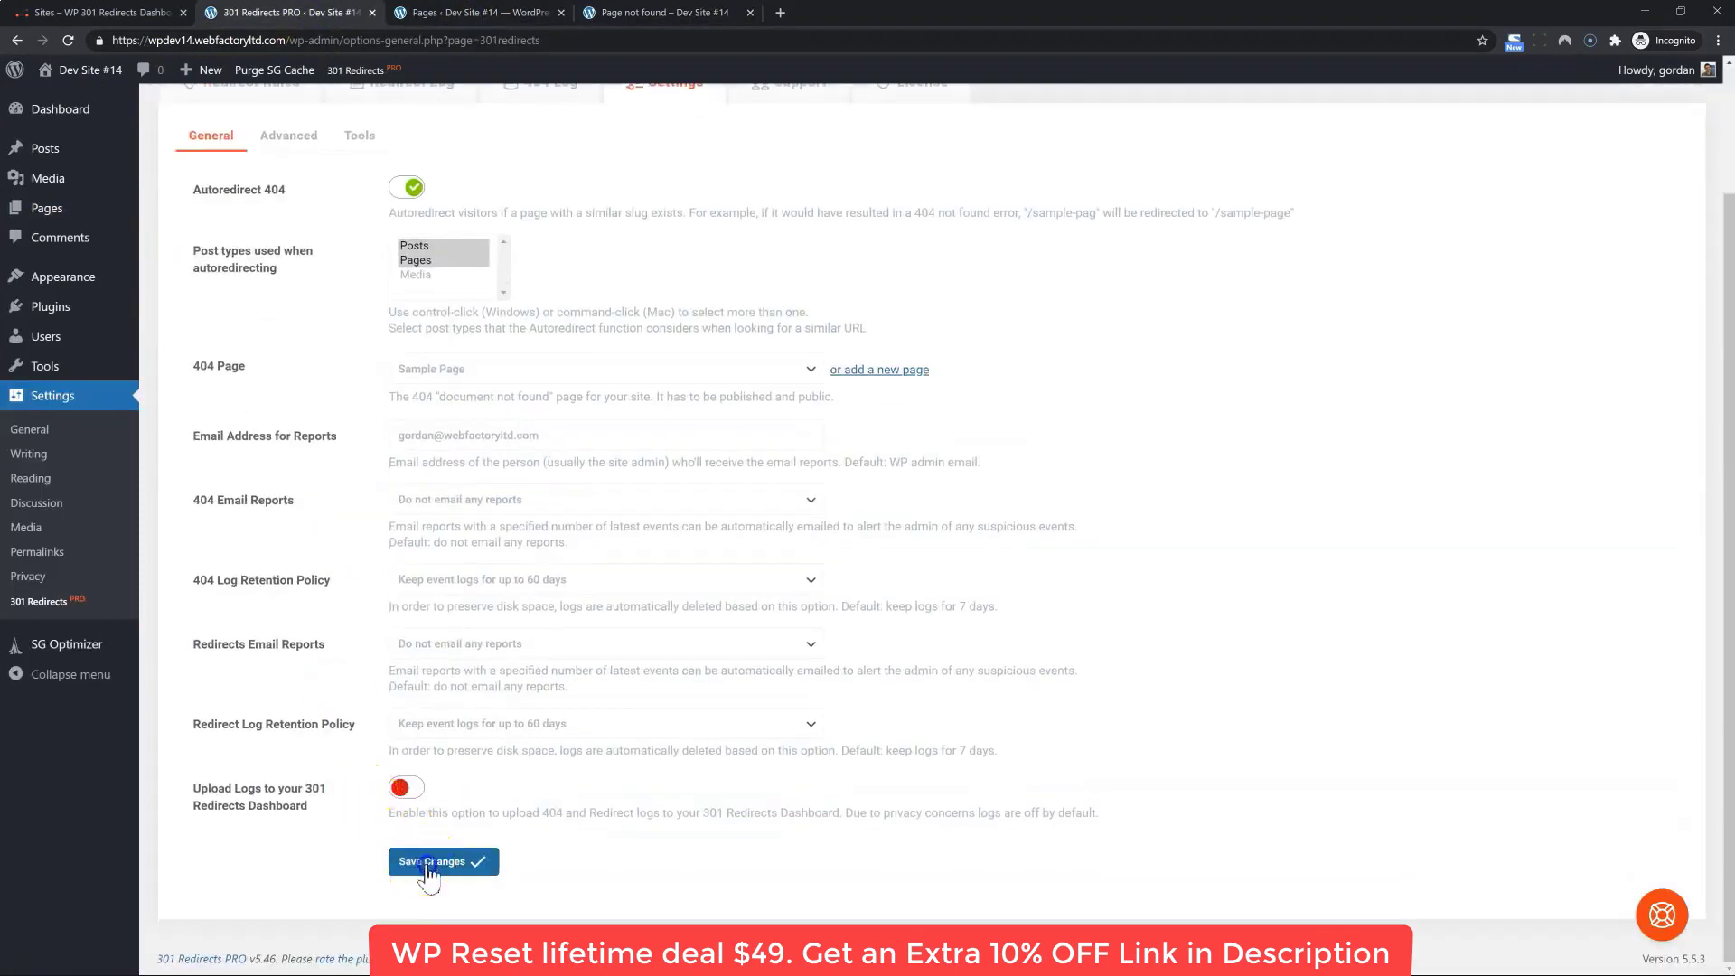
Reload the nonexistent /aaaddddff address to test the custom 404 page, and return to the plugin's general settings
{"action": "left_click", "coordinate": [661, 15]}
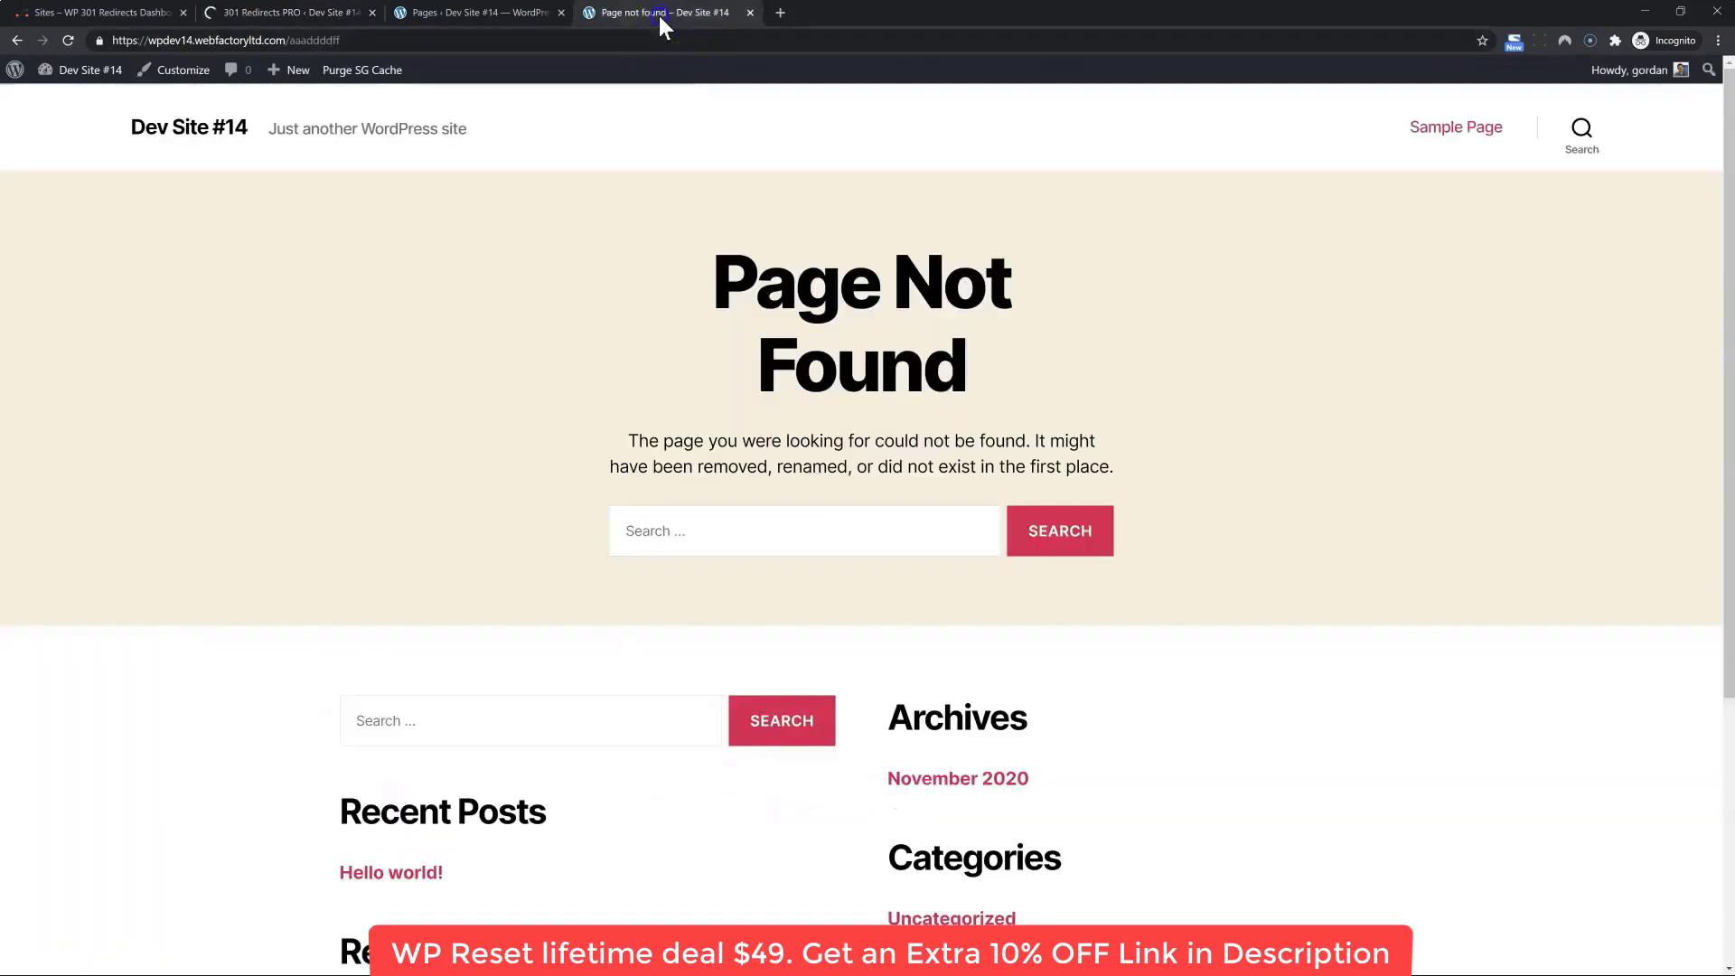
{"action": "left_click", "coordinate": [68, 41]}
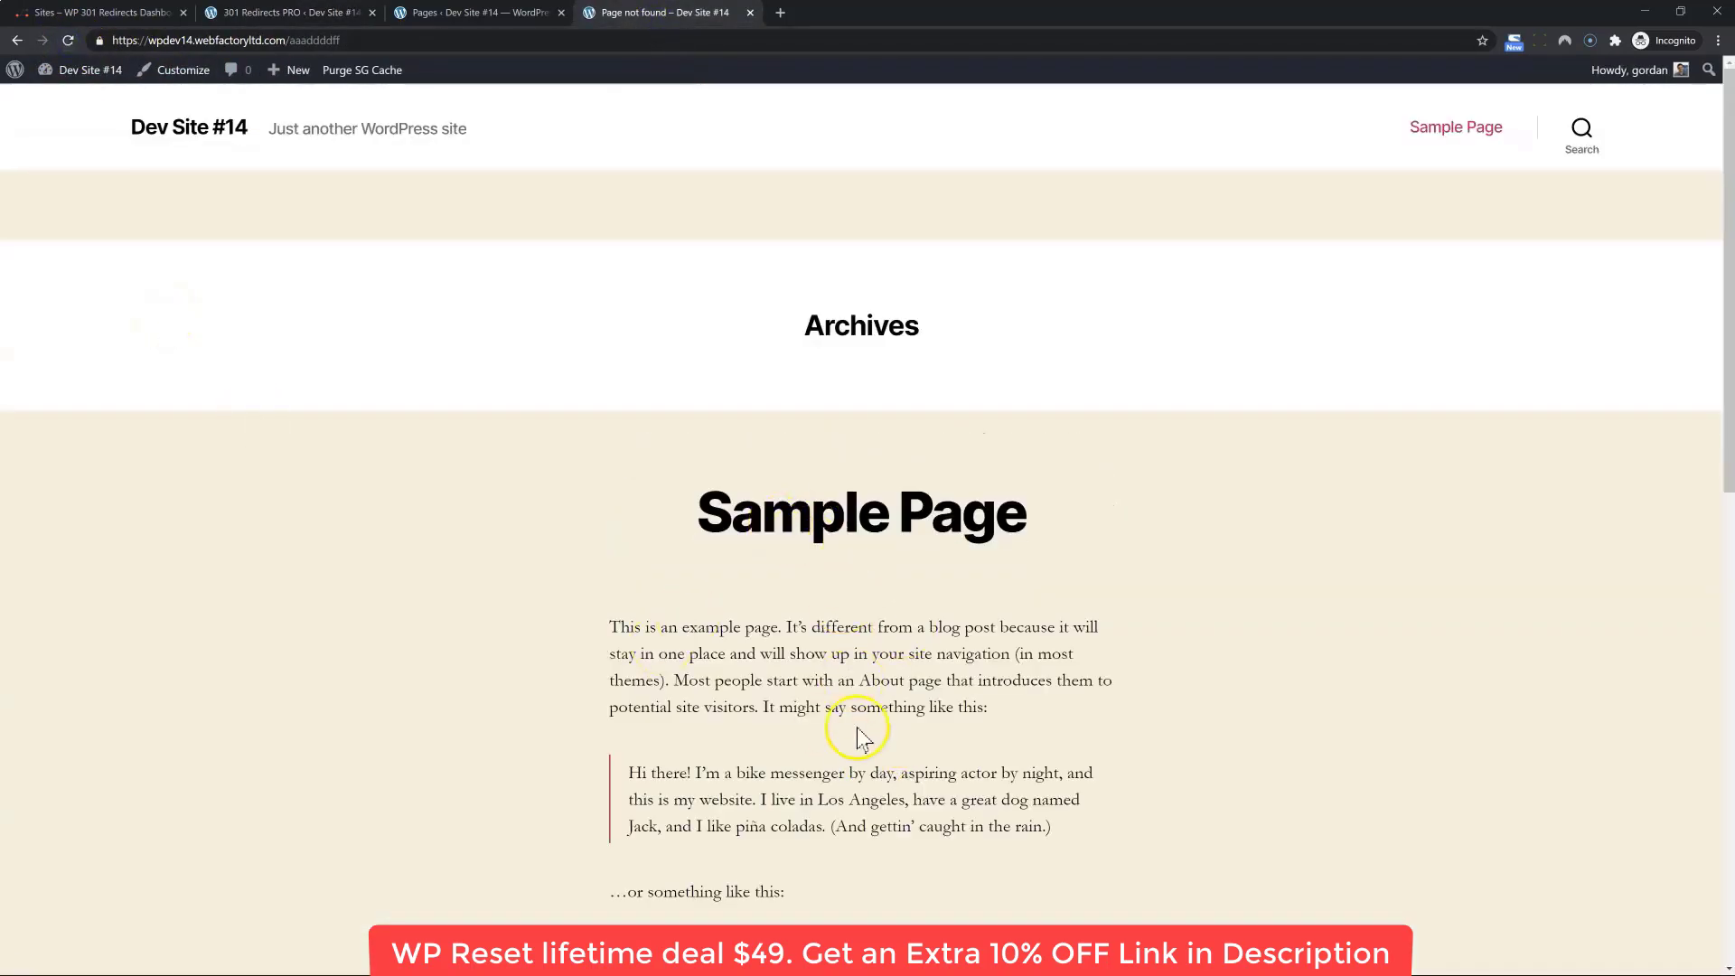
{"action": "left_click", "coordinate": [468, 13]}
{"action": "left_click", "coordinate": [302, 13]}
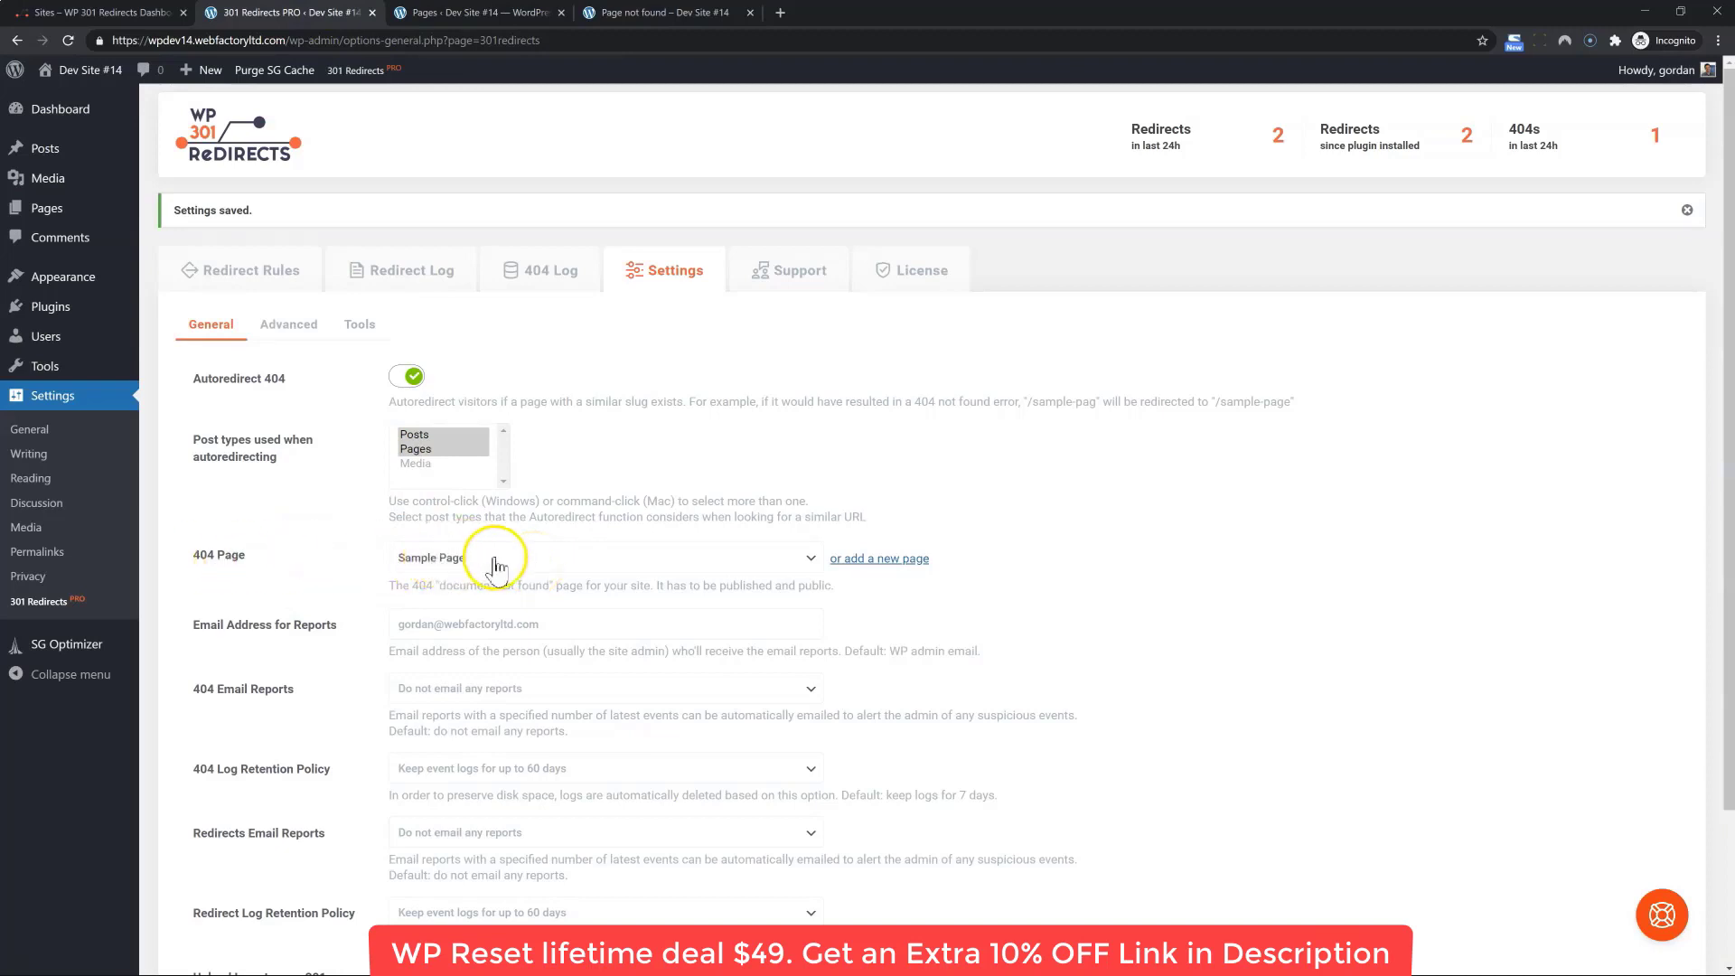
Examine the email address setting for reports and the frequency choices for 404 Email Reports
{"action": "scroll", "coordinate": [1239, 524], "scroll_direction": "down", "scroll_amount": 1}
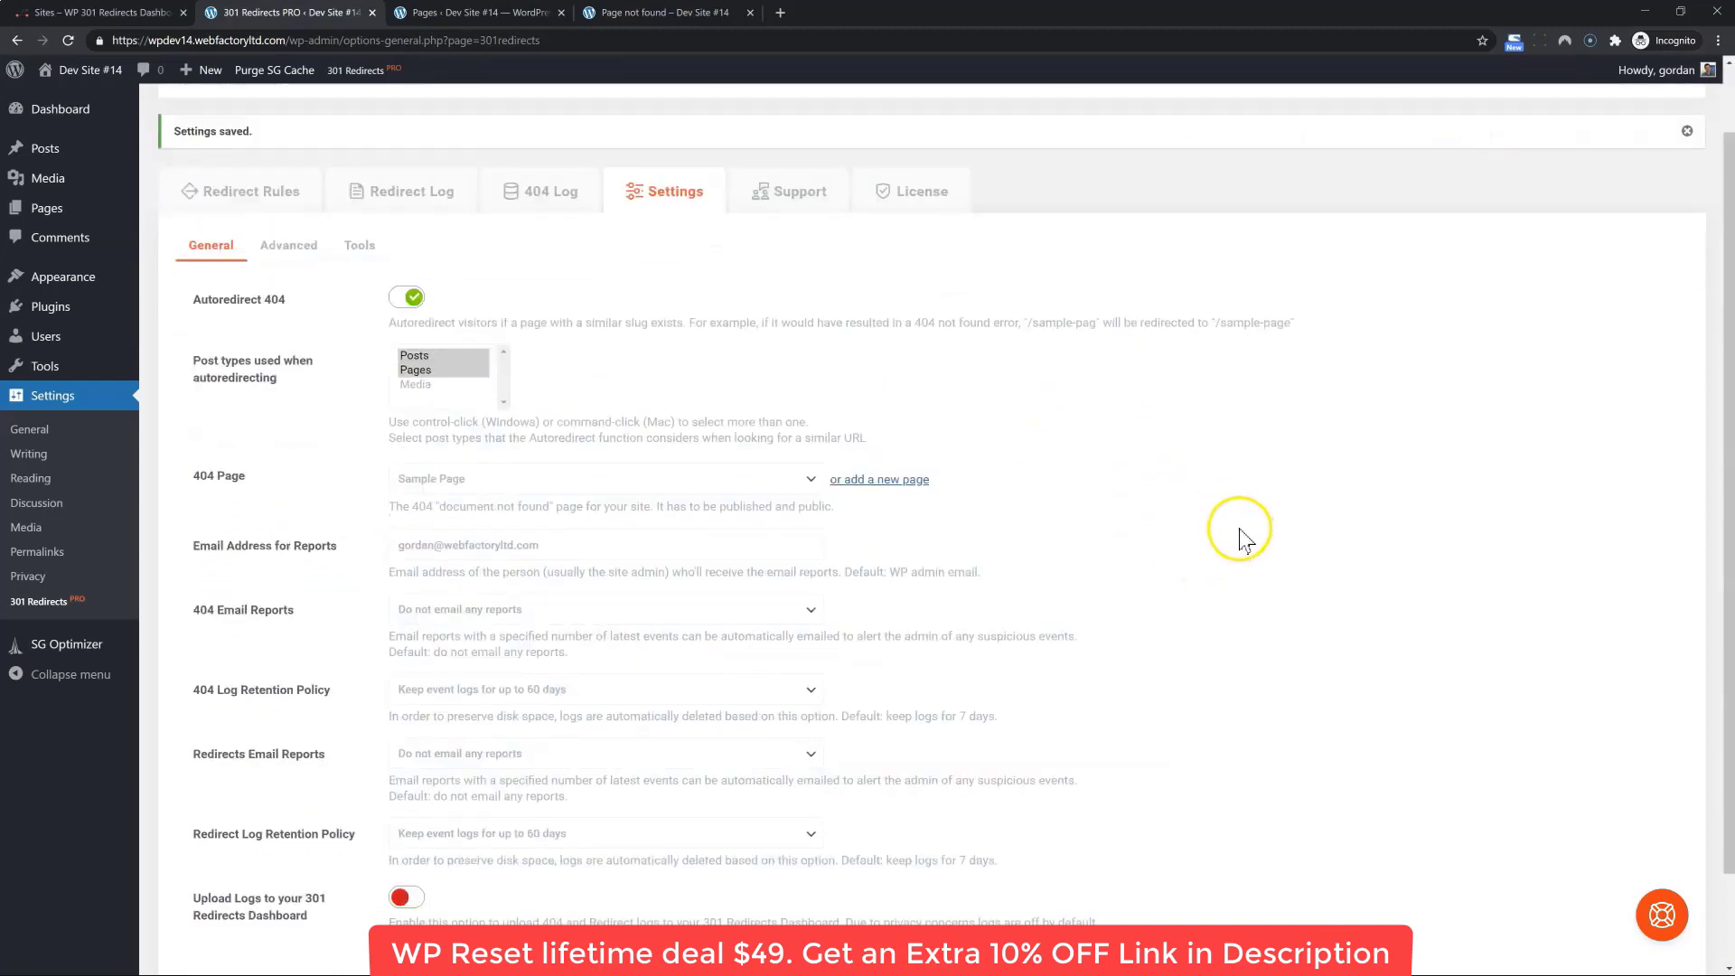
{"action": "scroll", "coordinate": [1240, 531], "scroll_direction": "down", "scroll_amount": 1}
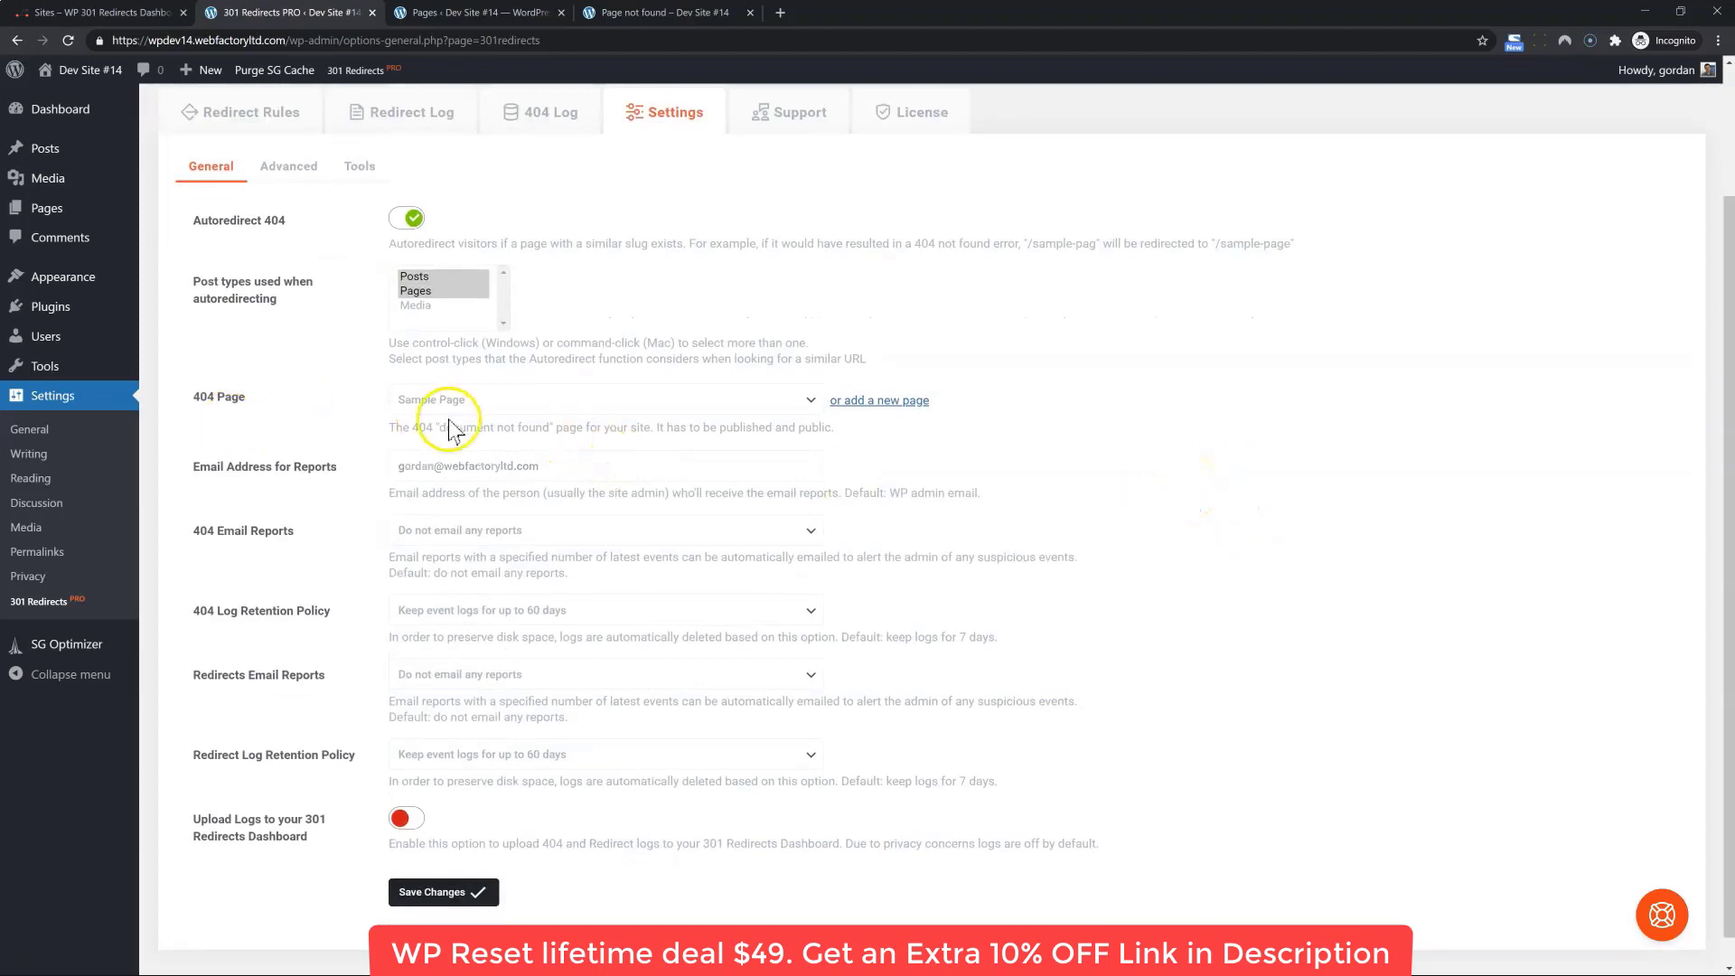
{"action": "left_click", "coordinate": [625, 470]}
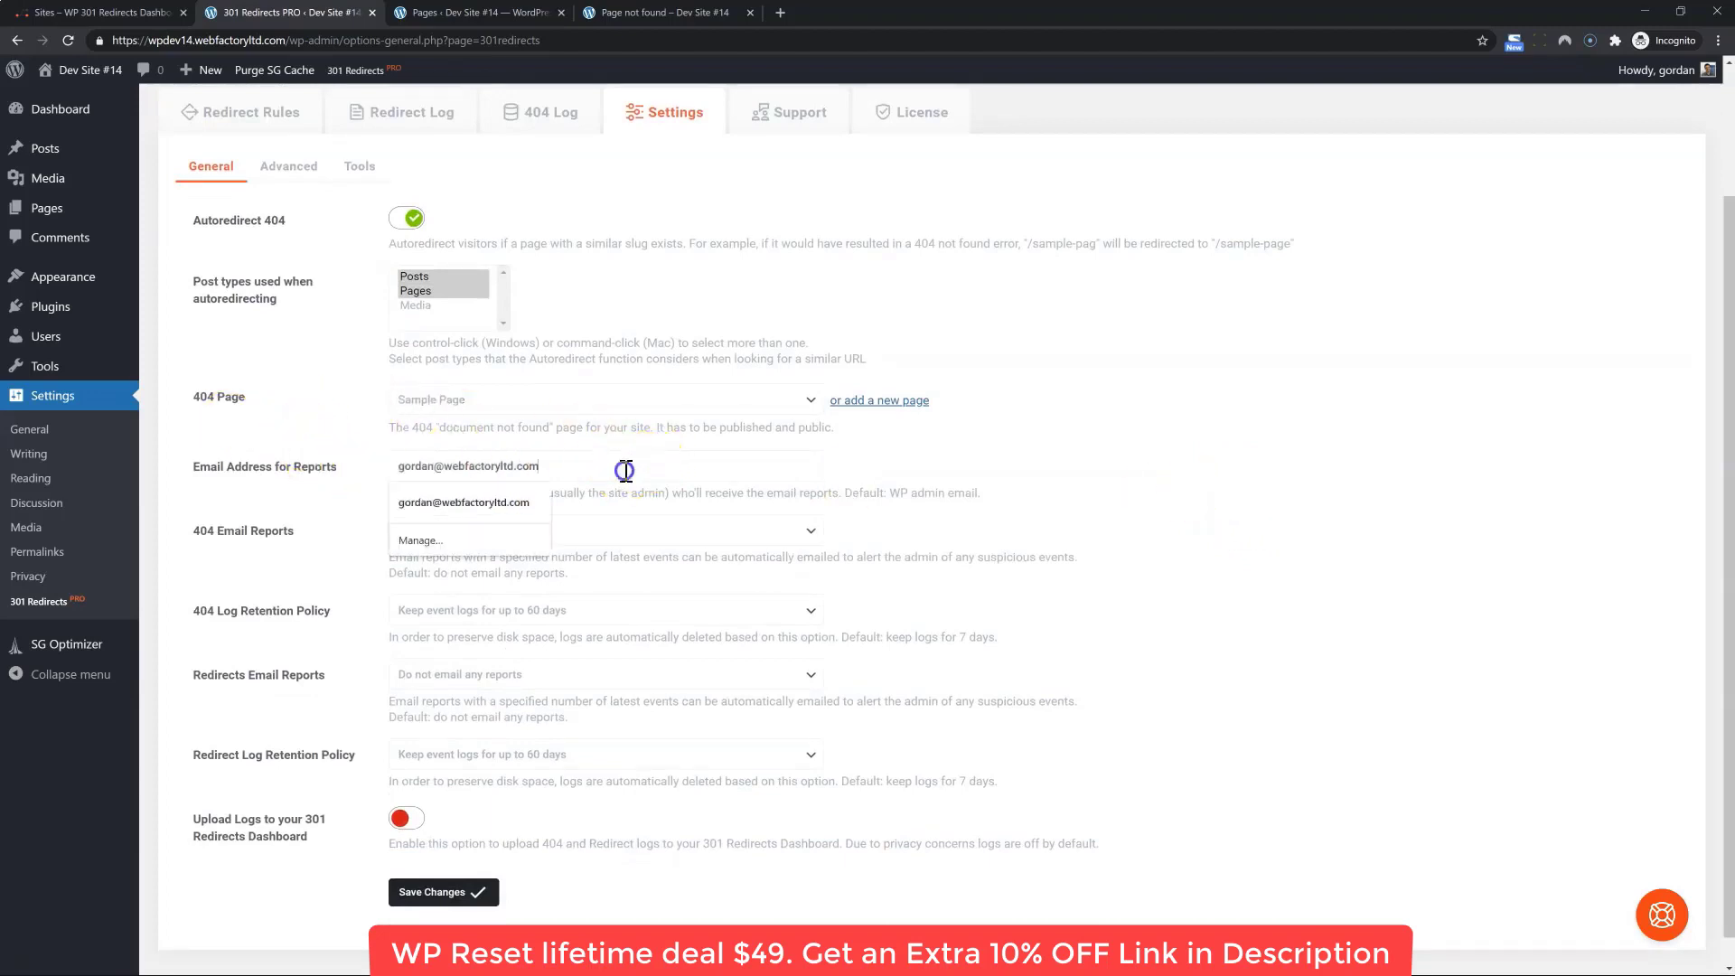
{"action": "left_click", "coordinate": [947, 468]}
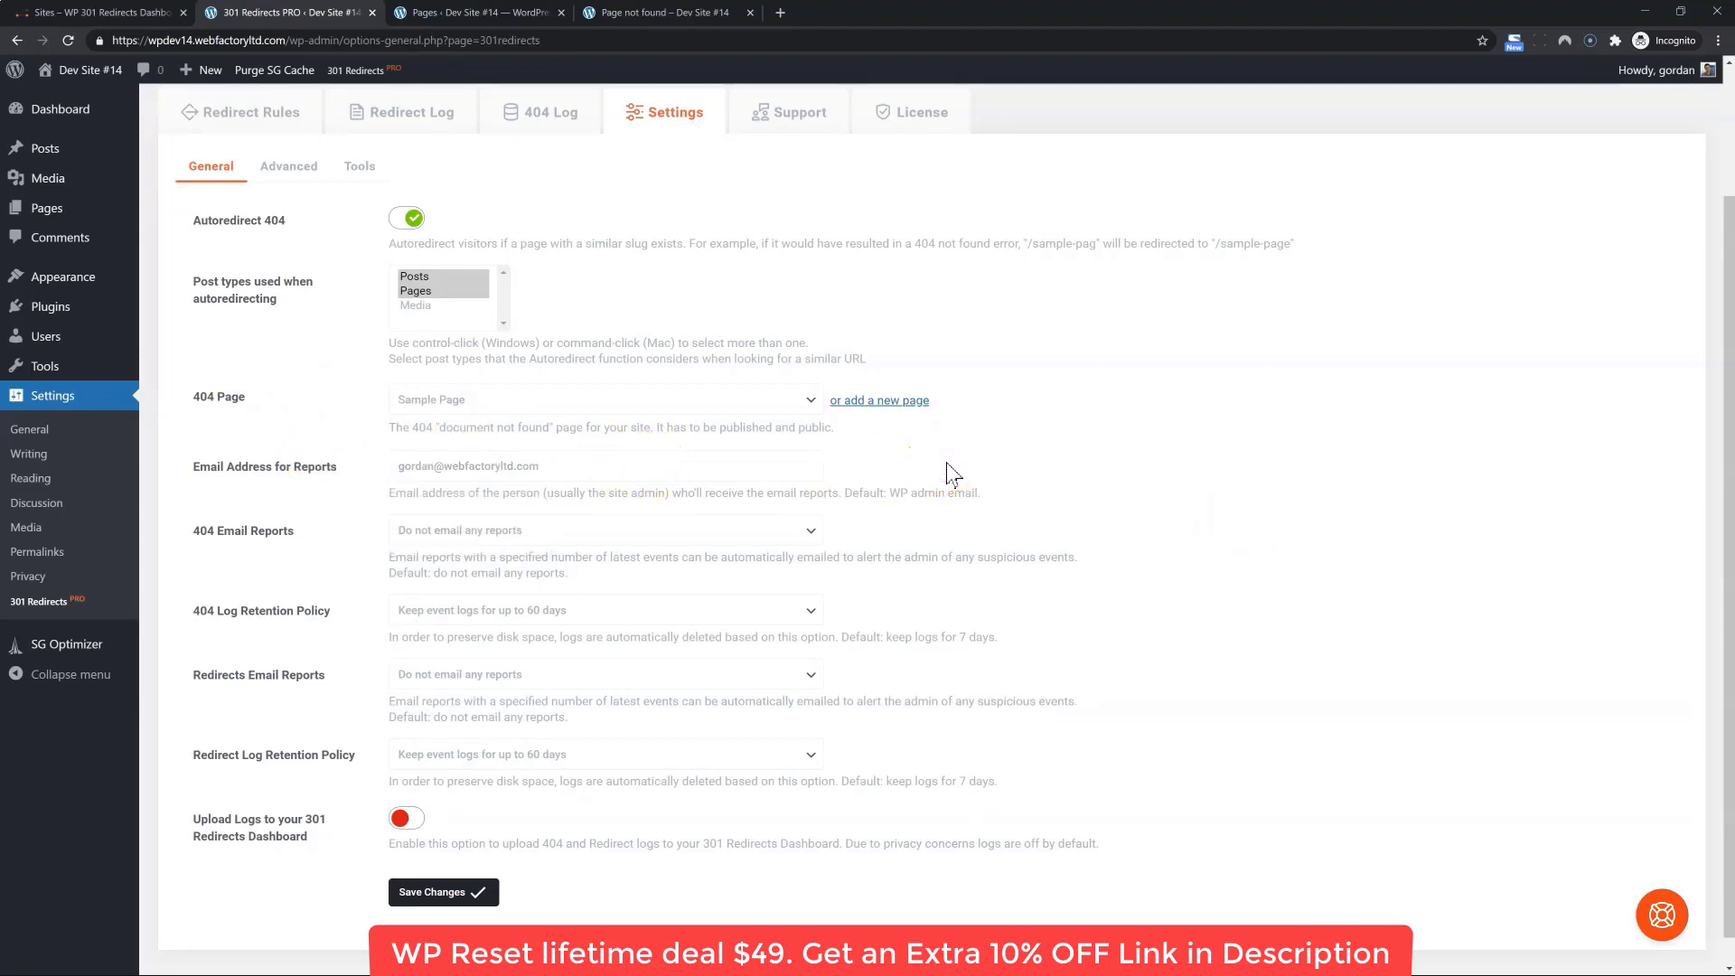
{"action": "left_click", "coordinate": [619, 465]}
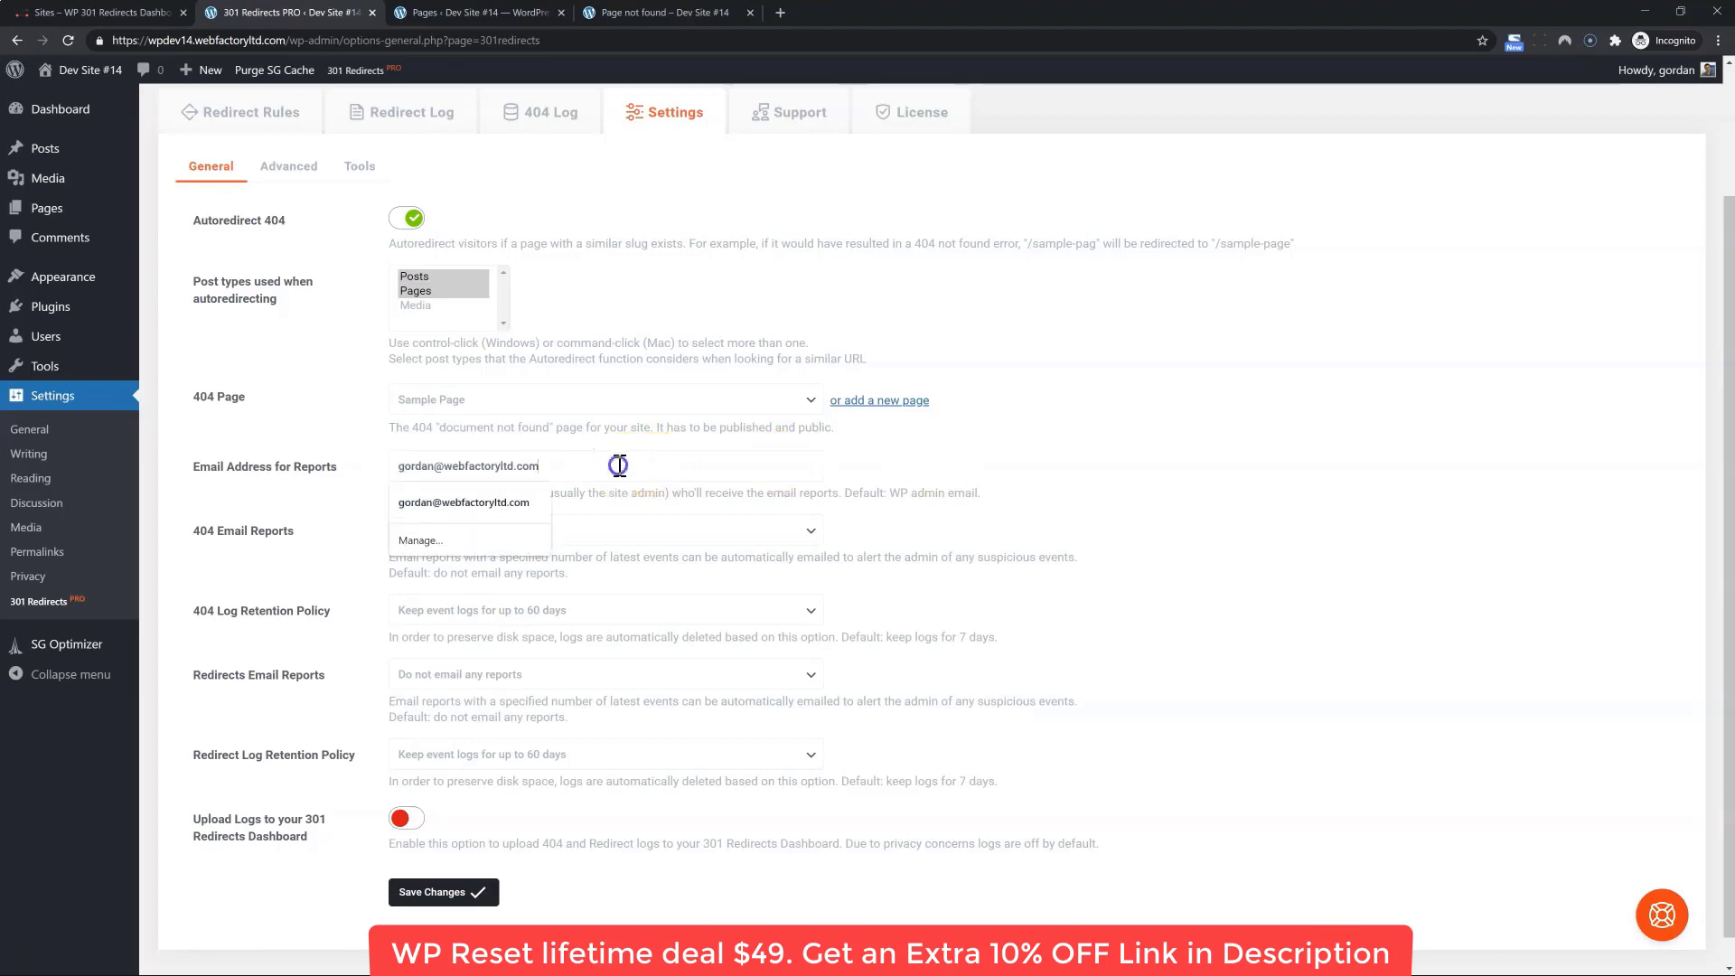
{"action": "left_click", "coordinate": [908, 459]}
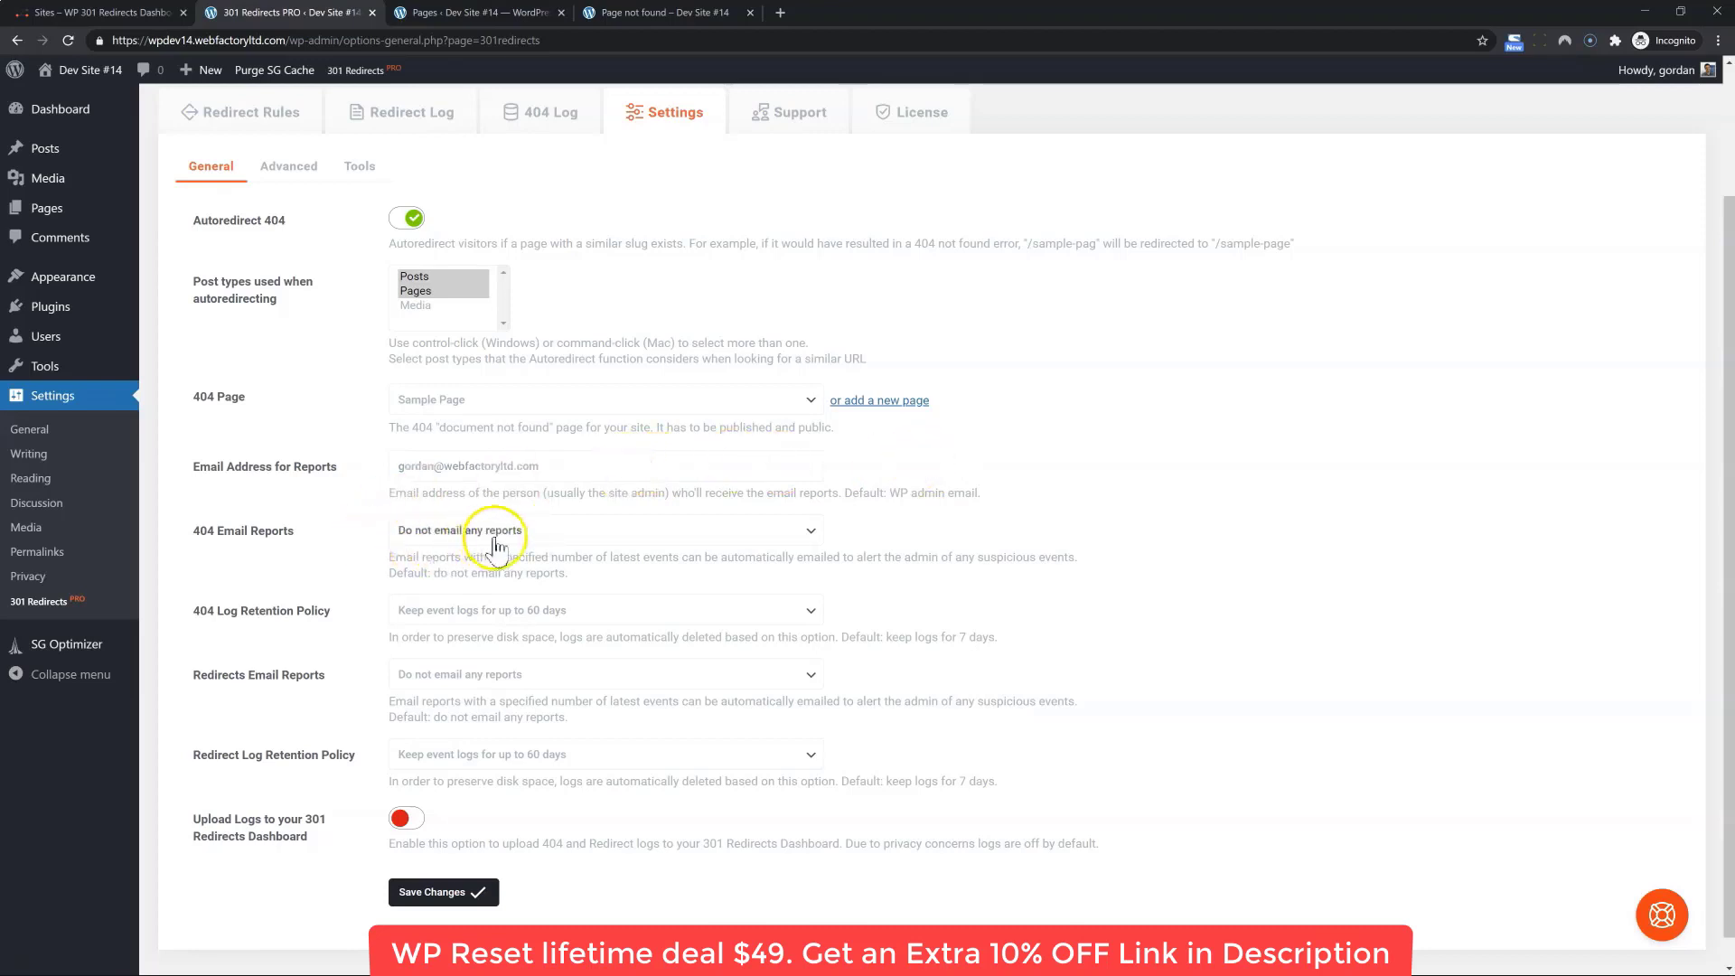
{"action": "left_click", "coordinate": [607, 533]}
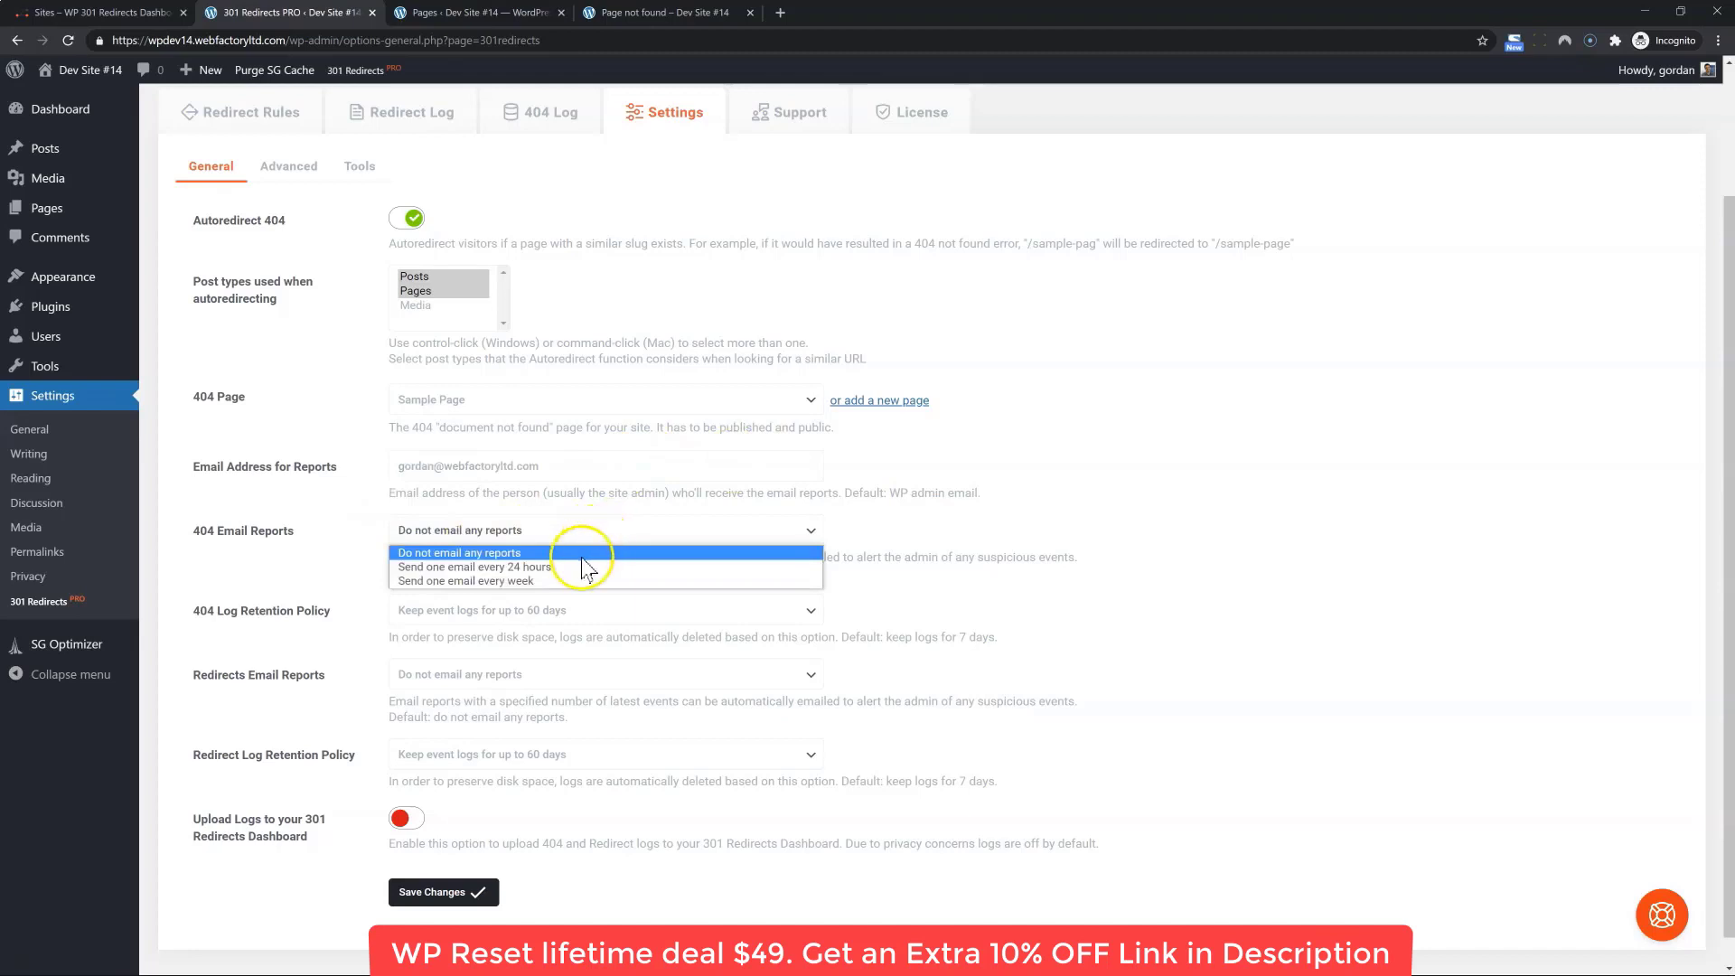
{"action": "left_click", "coordinate": [1089, 463]}
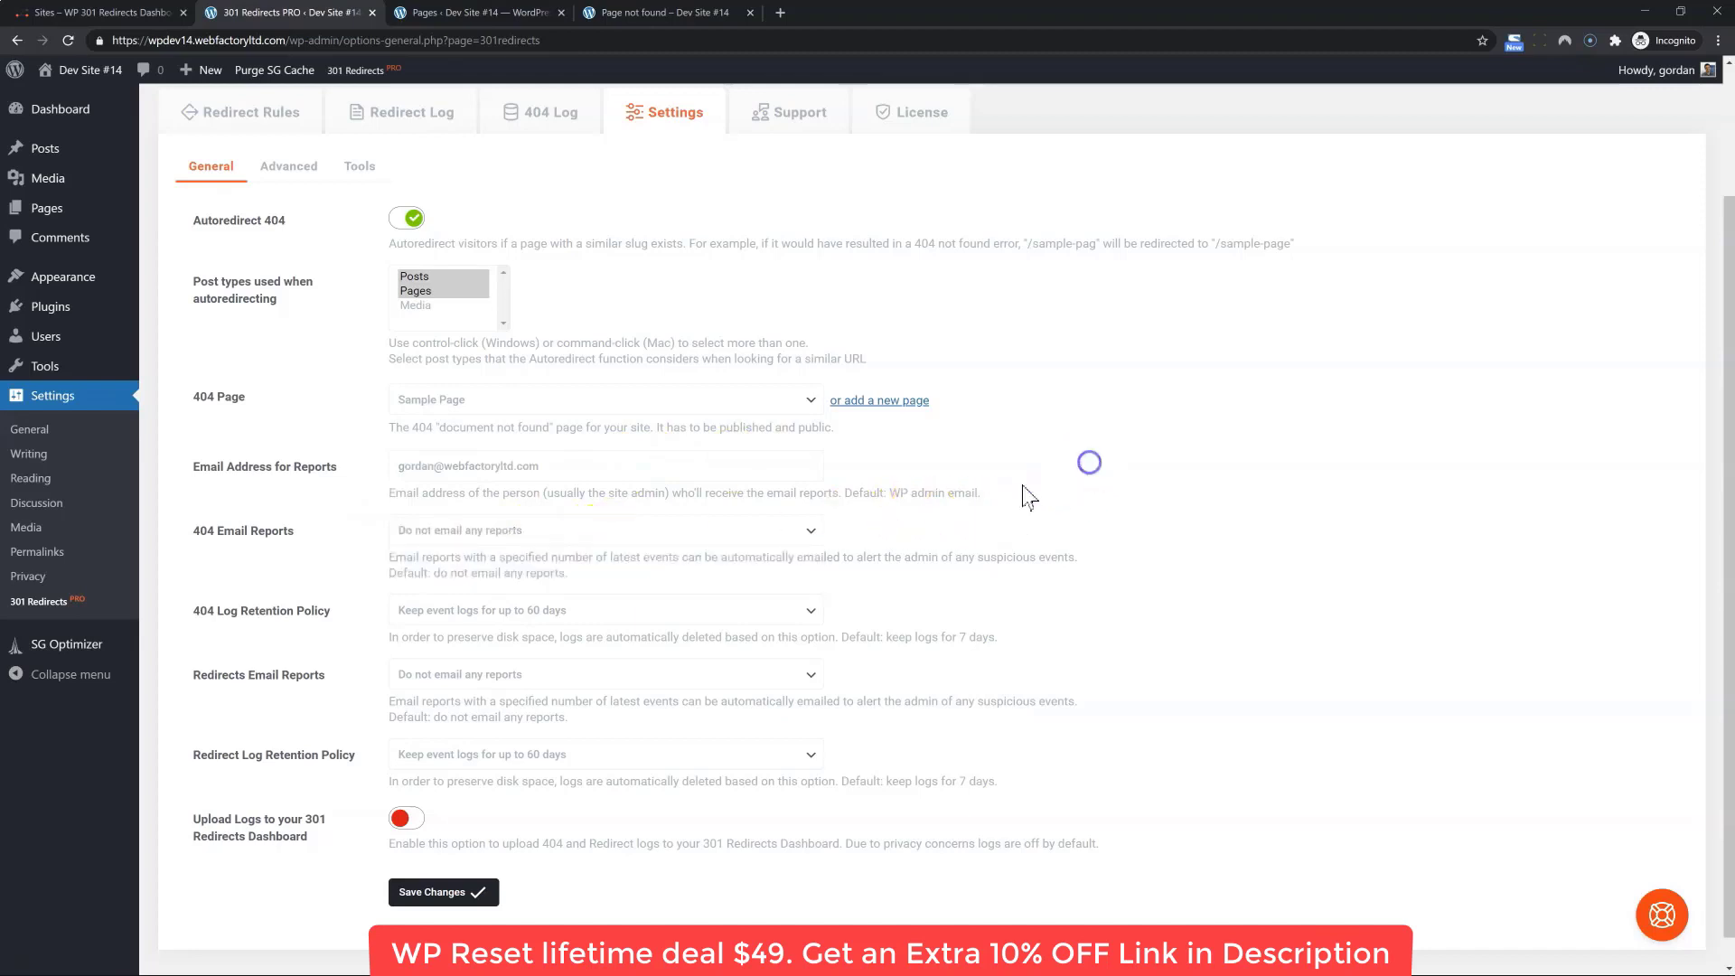
Set the 404 Log Retention Policy to keep a maximum of 1000 logged events
{"action": "left_click", "coordinate": [650, 610]}
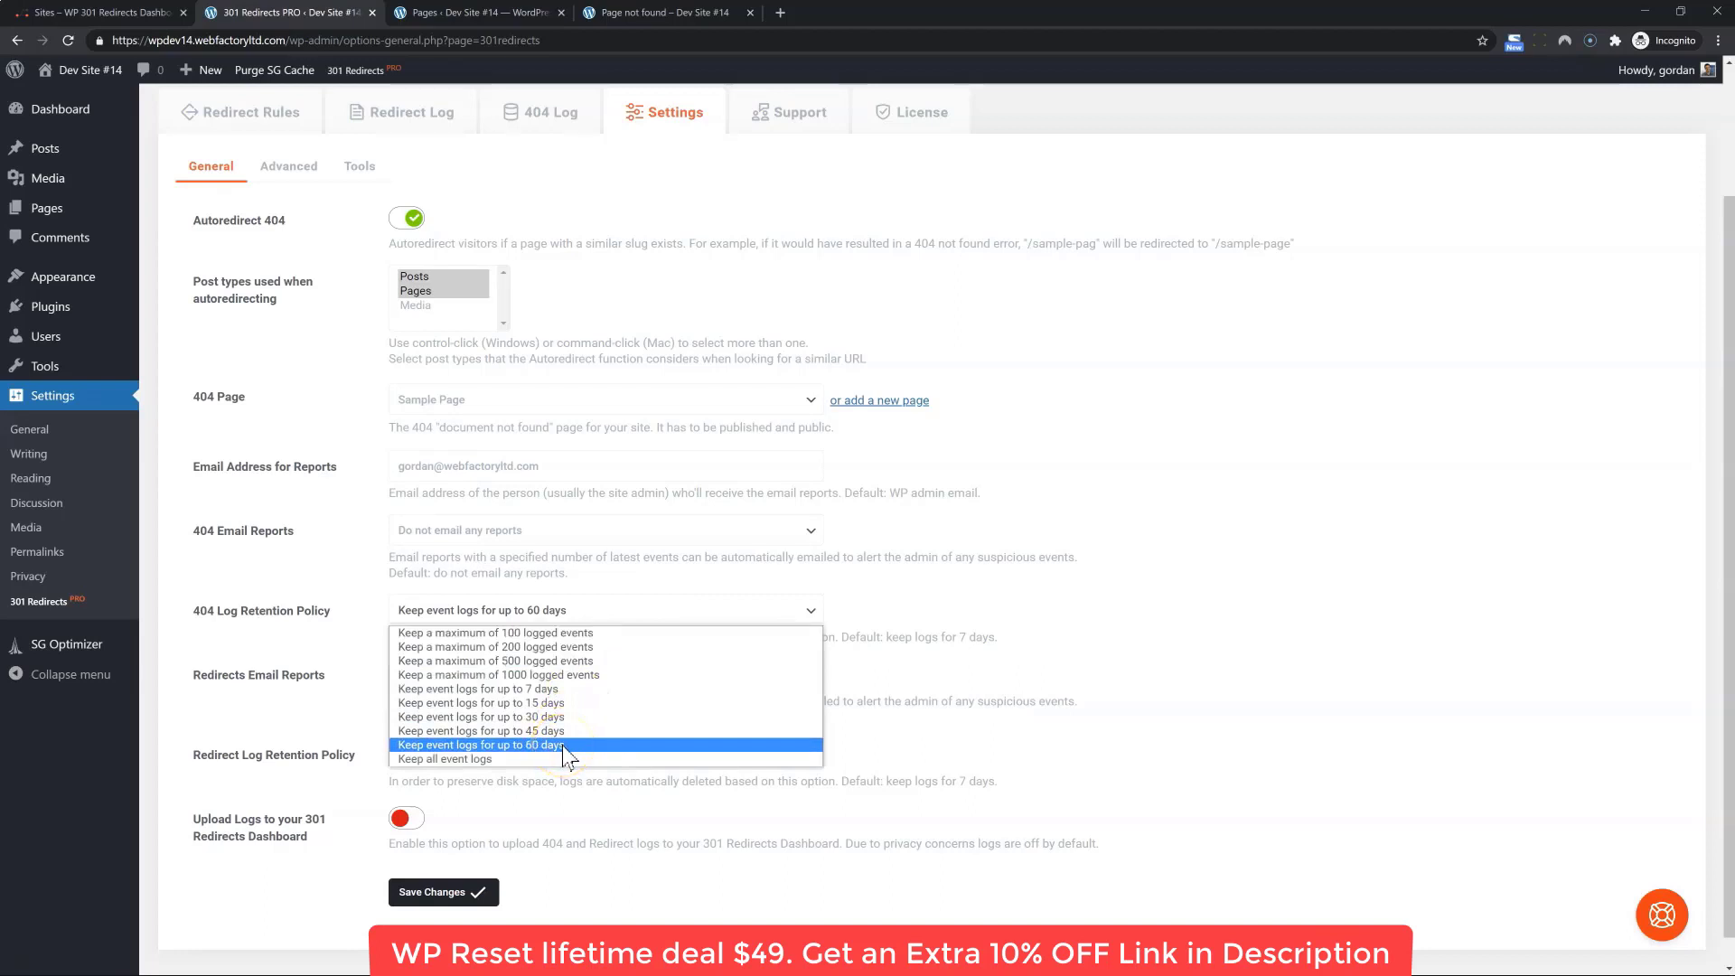
{"action": "left_click", "coordinate": [567, 664]}
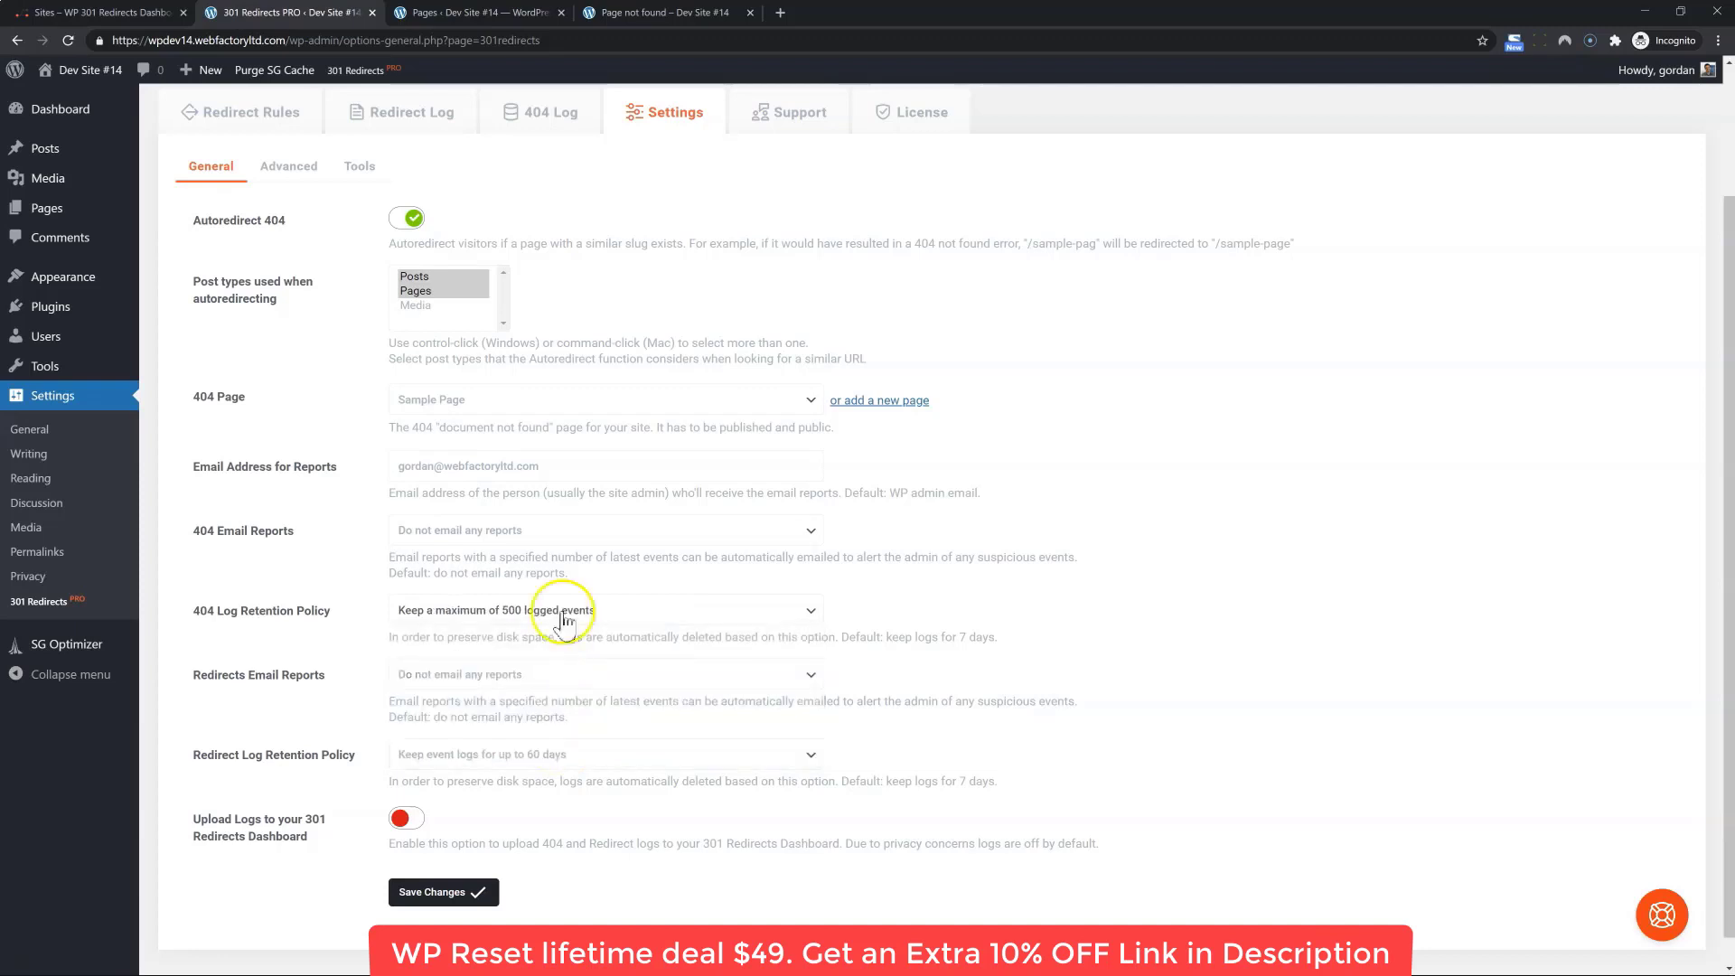
{"action": "left_click", "coordinate": [562, 610]}
{"action": "left_click", "coordinate": [566, 674]}
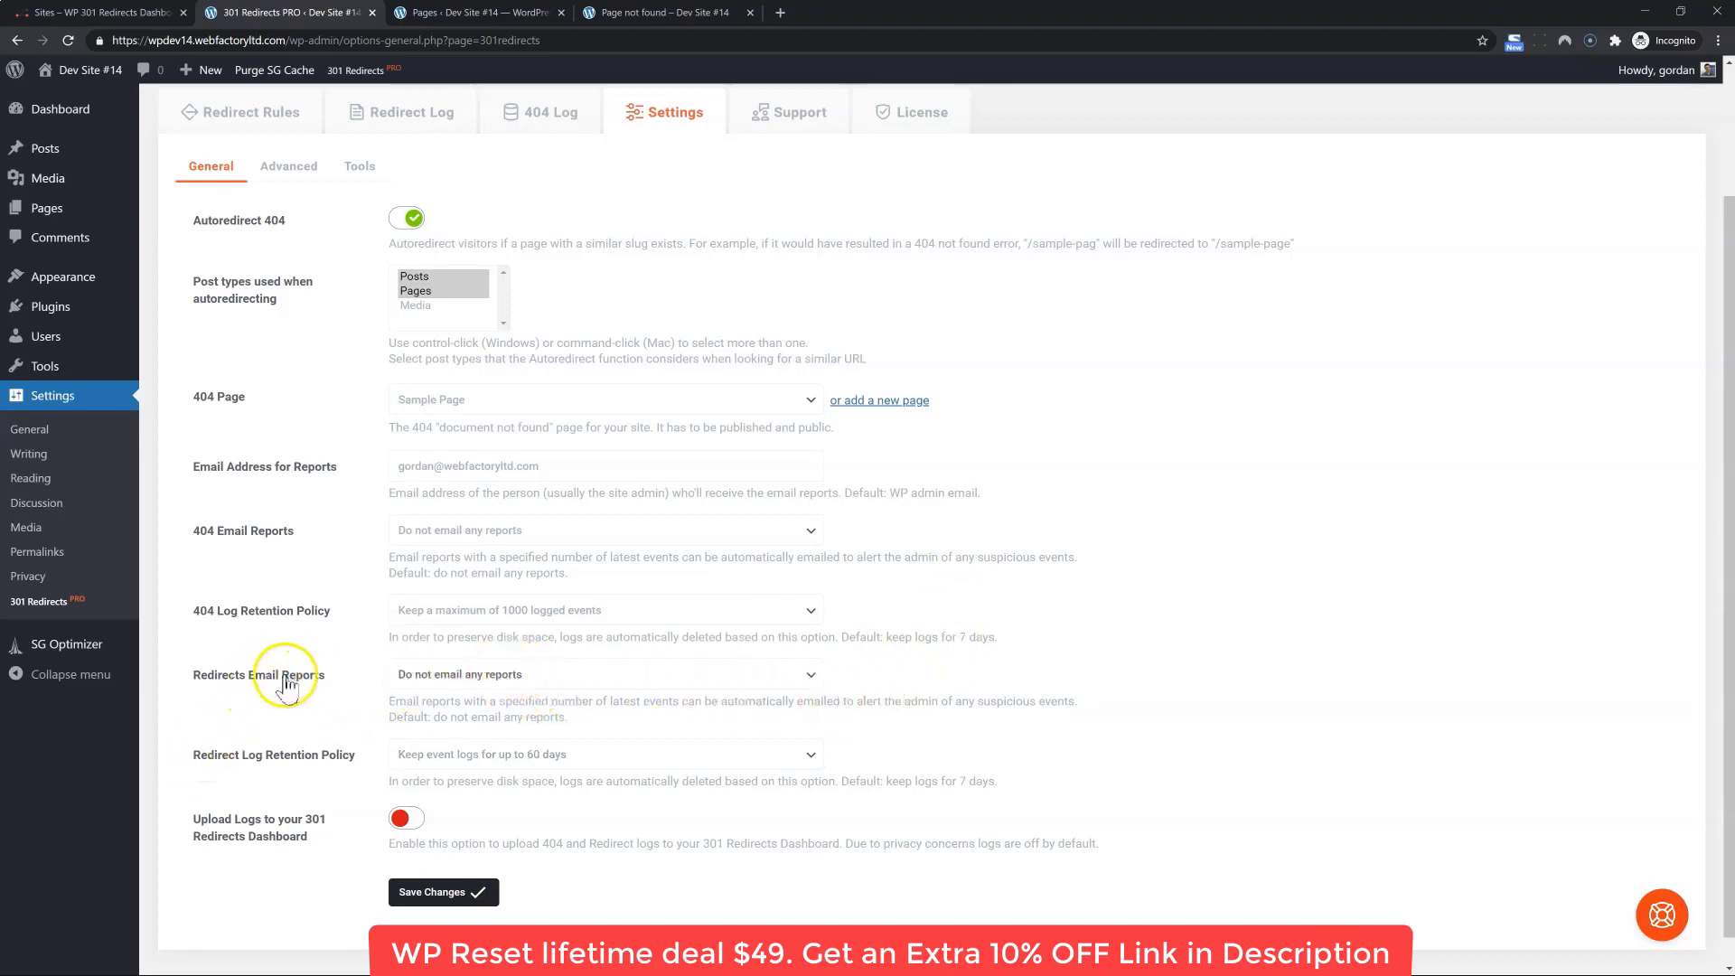
Review the redirect email report and log retention choices, then enable uploading logs to the 301 Redirects Dashboard and save the changes
{"action": "left_click", "coordinate": [531, 676]}
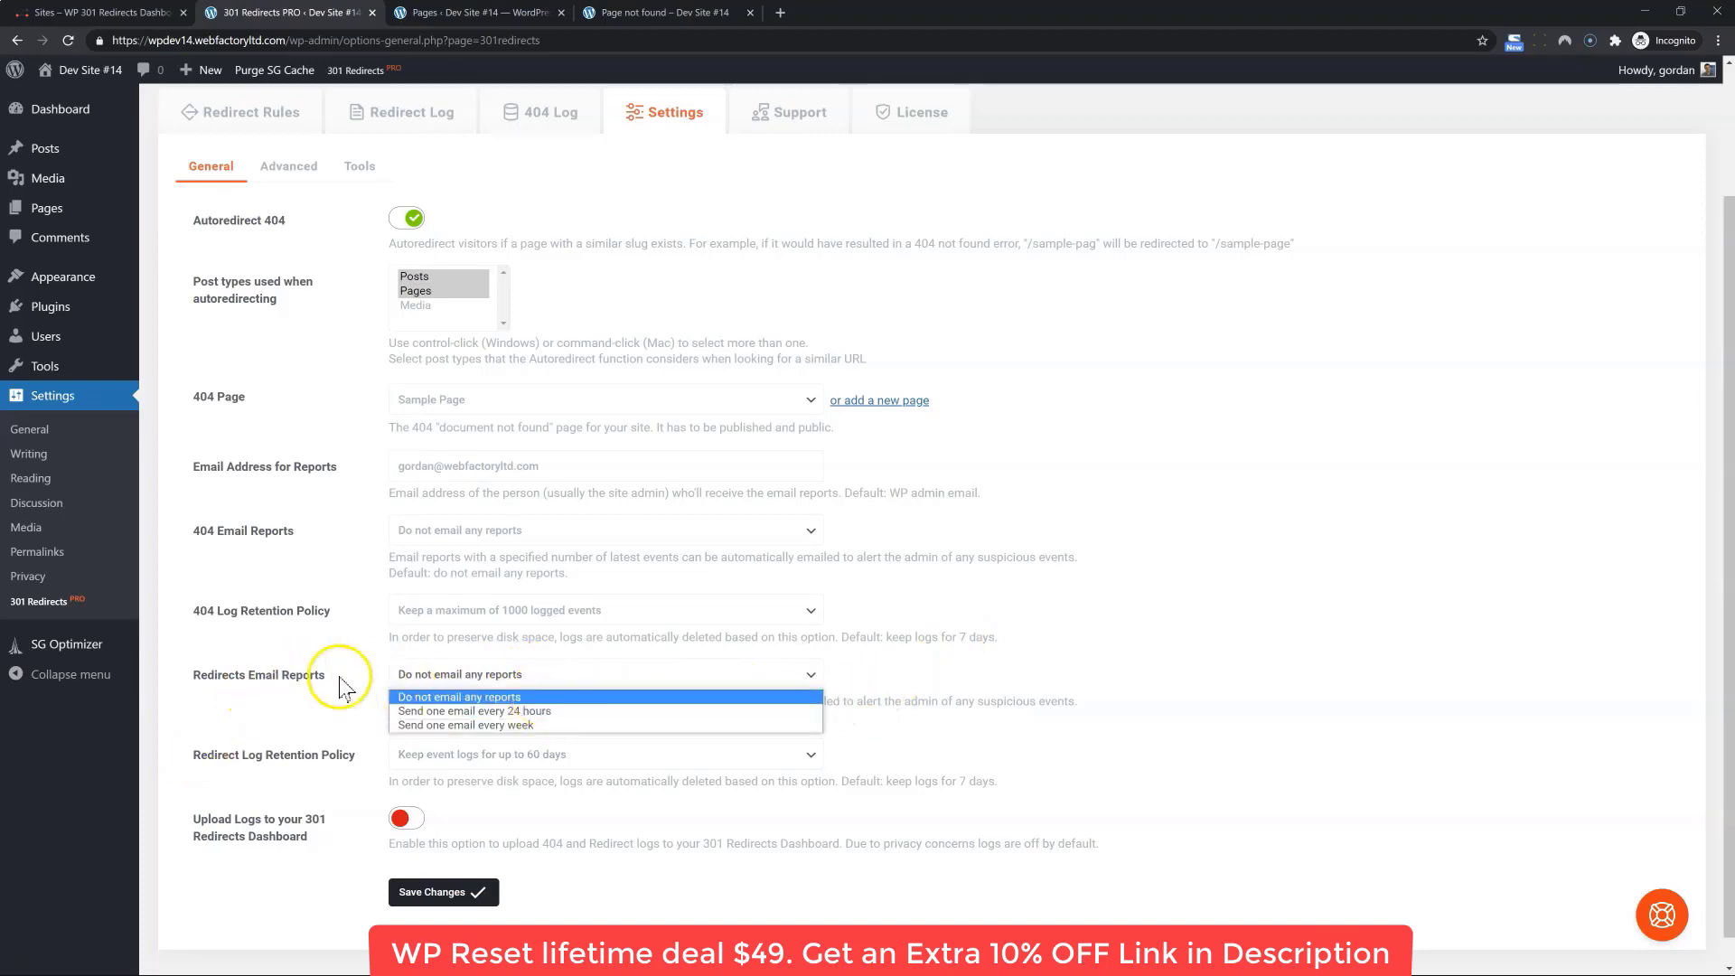
{"action": "left_click", "coordinate": [353, 658]}
{"action": "scroll", "coordinate": [352, 652], "scroll_direction": "down", "scroll_amount": 1}
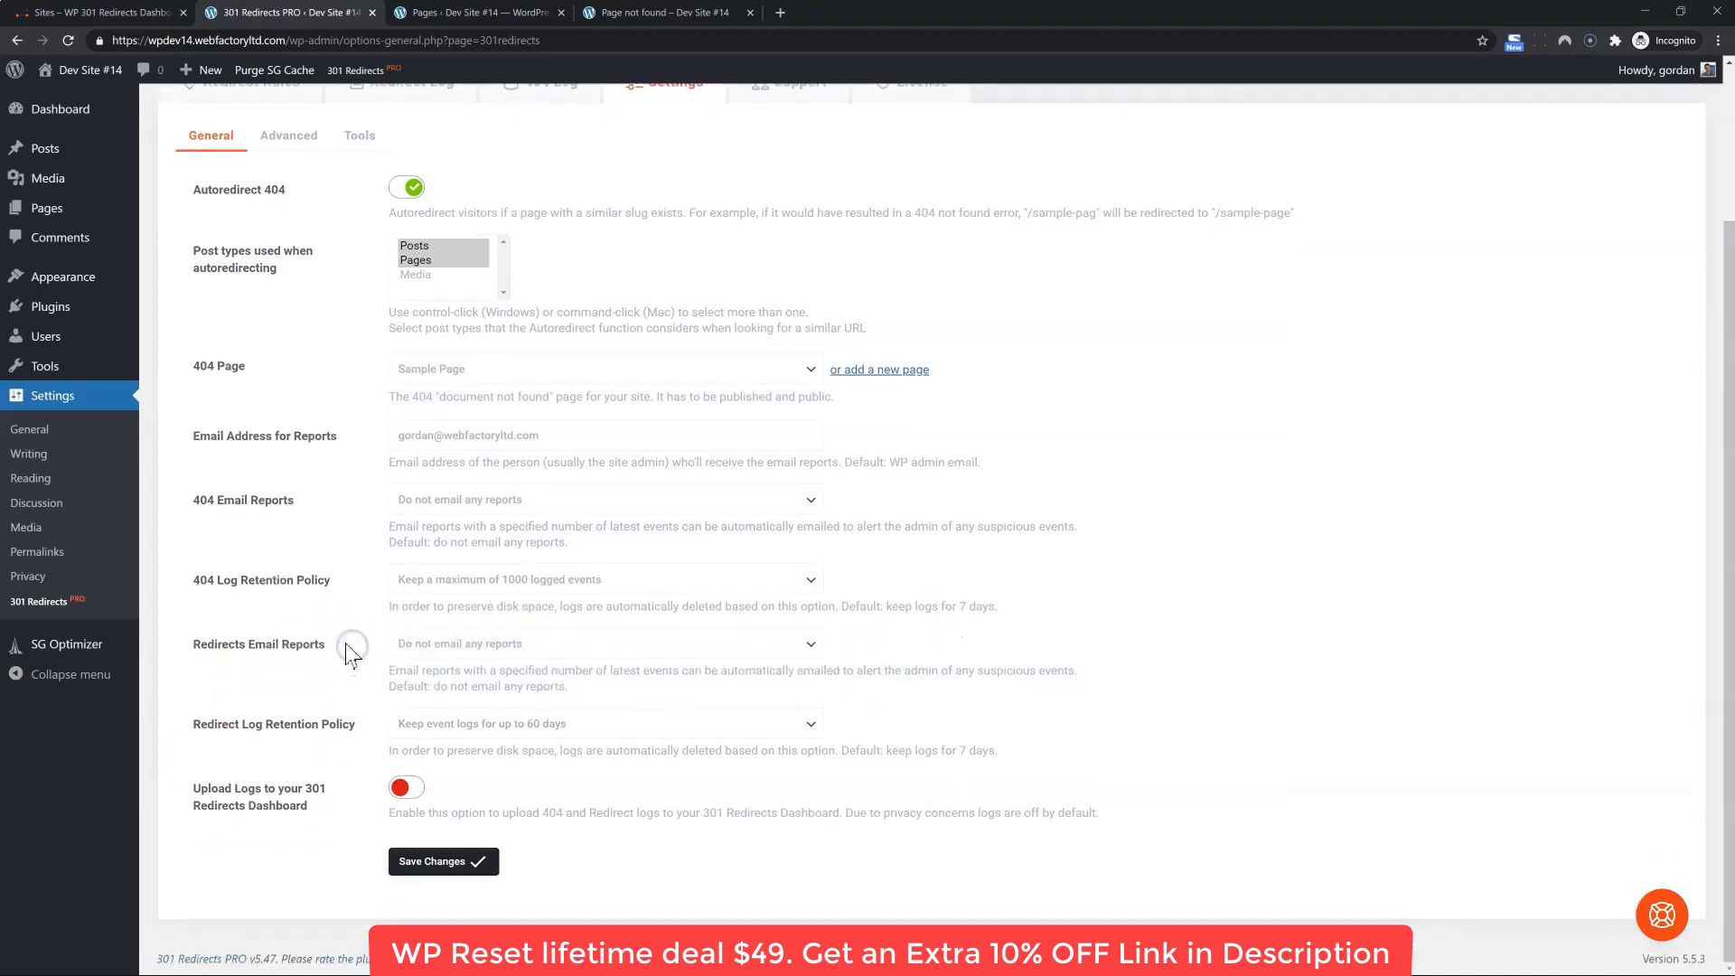
{"action": "left_click", "coordinate": [558, 724]}
{"action": "left_click", "coordinate": [350, 698]}
{"action": "left_click", "coordinate": [404, 789]}
{"action": "left_click", "coordinate": [438, 861]}
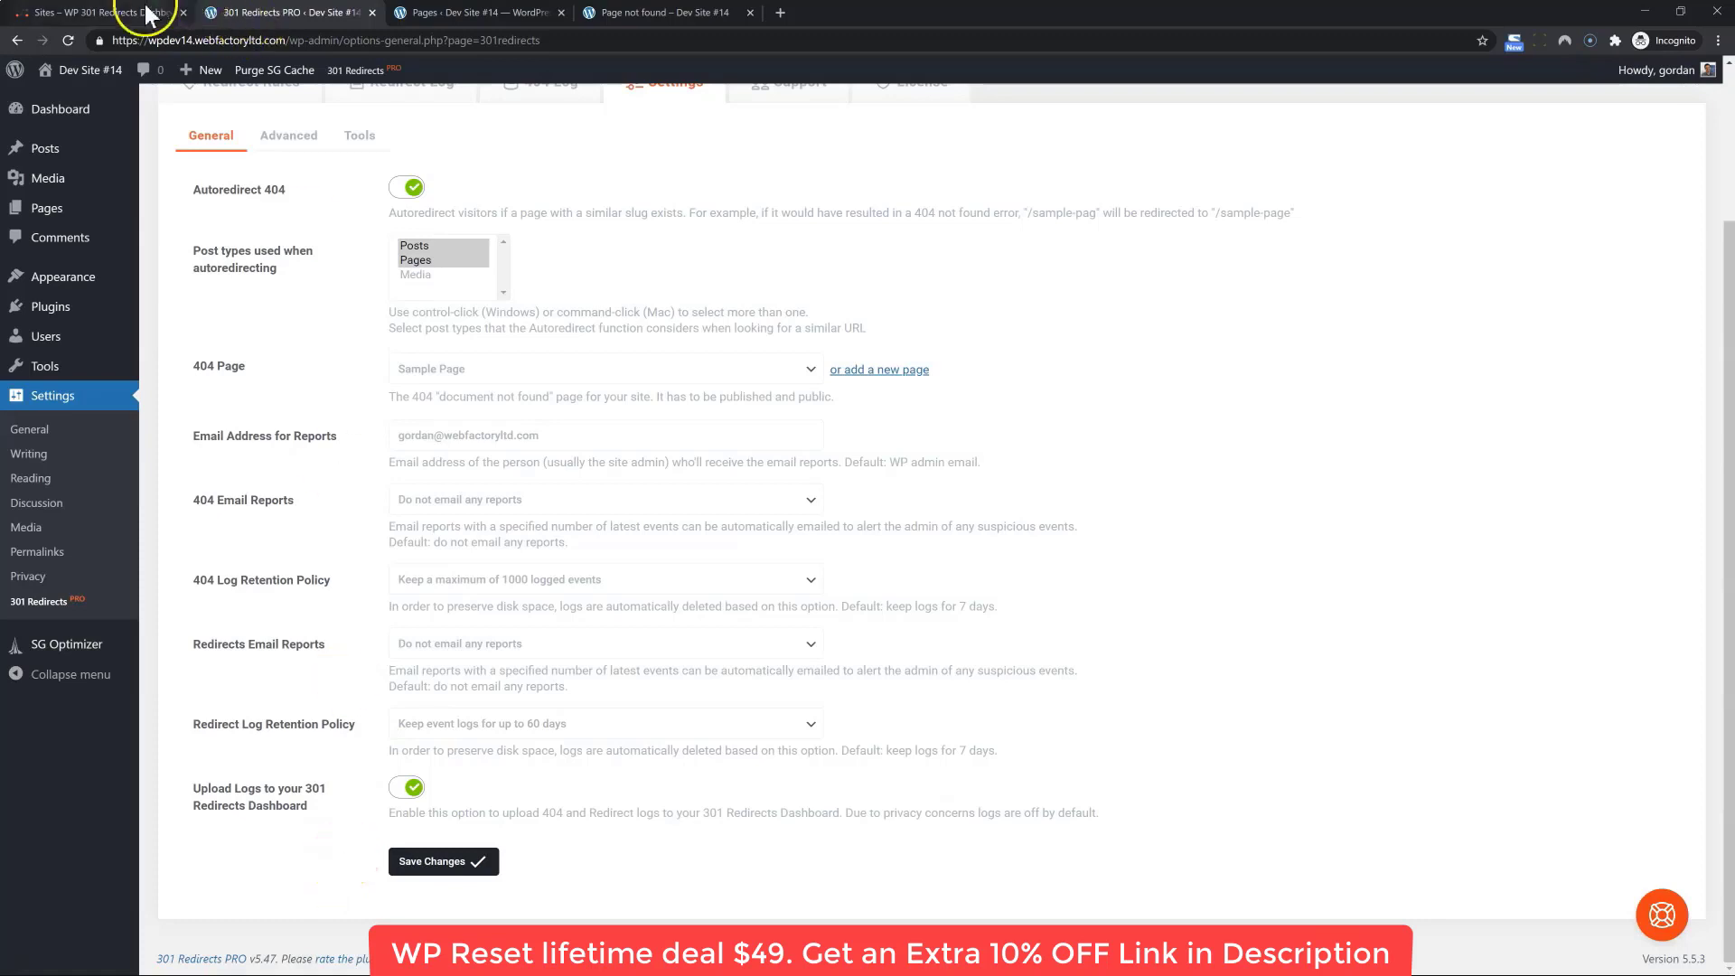
Switch to the WP 301 Redirects dashboard and examine the redirect and 404 logs for all sites
{"action": "left_click", "coordinate": [113, 23]}
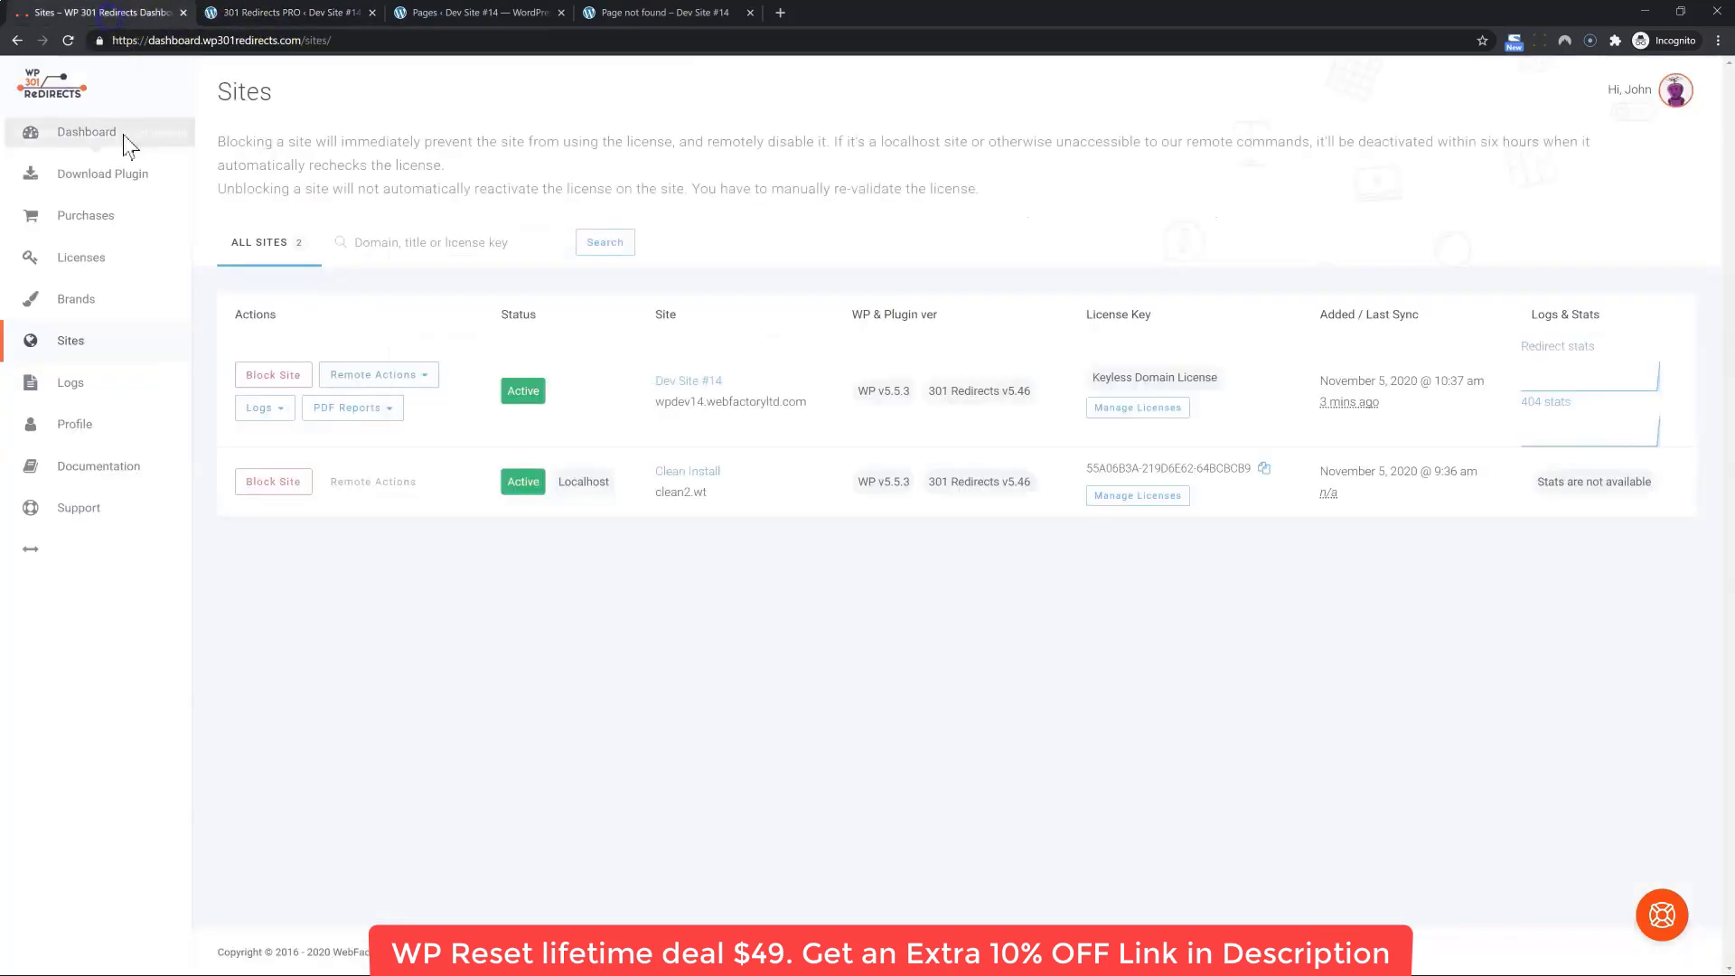
{"action": "left_click", "coordinate": [65, 383]}
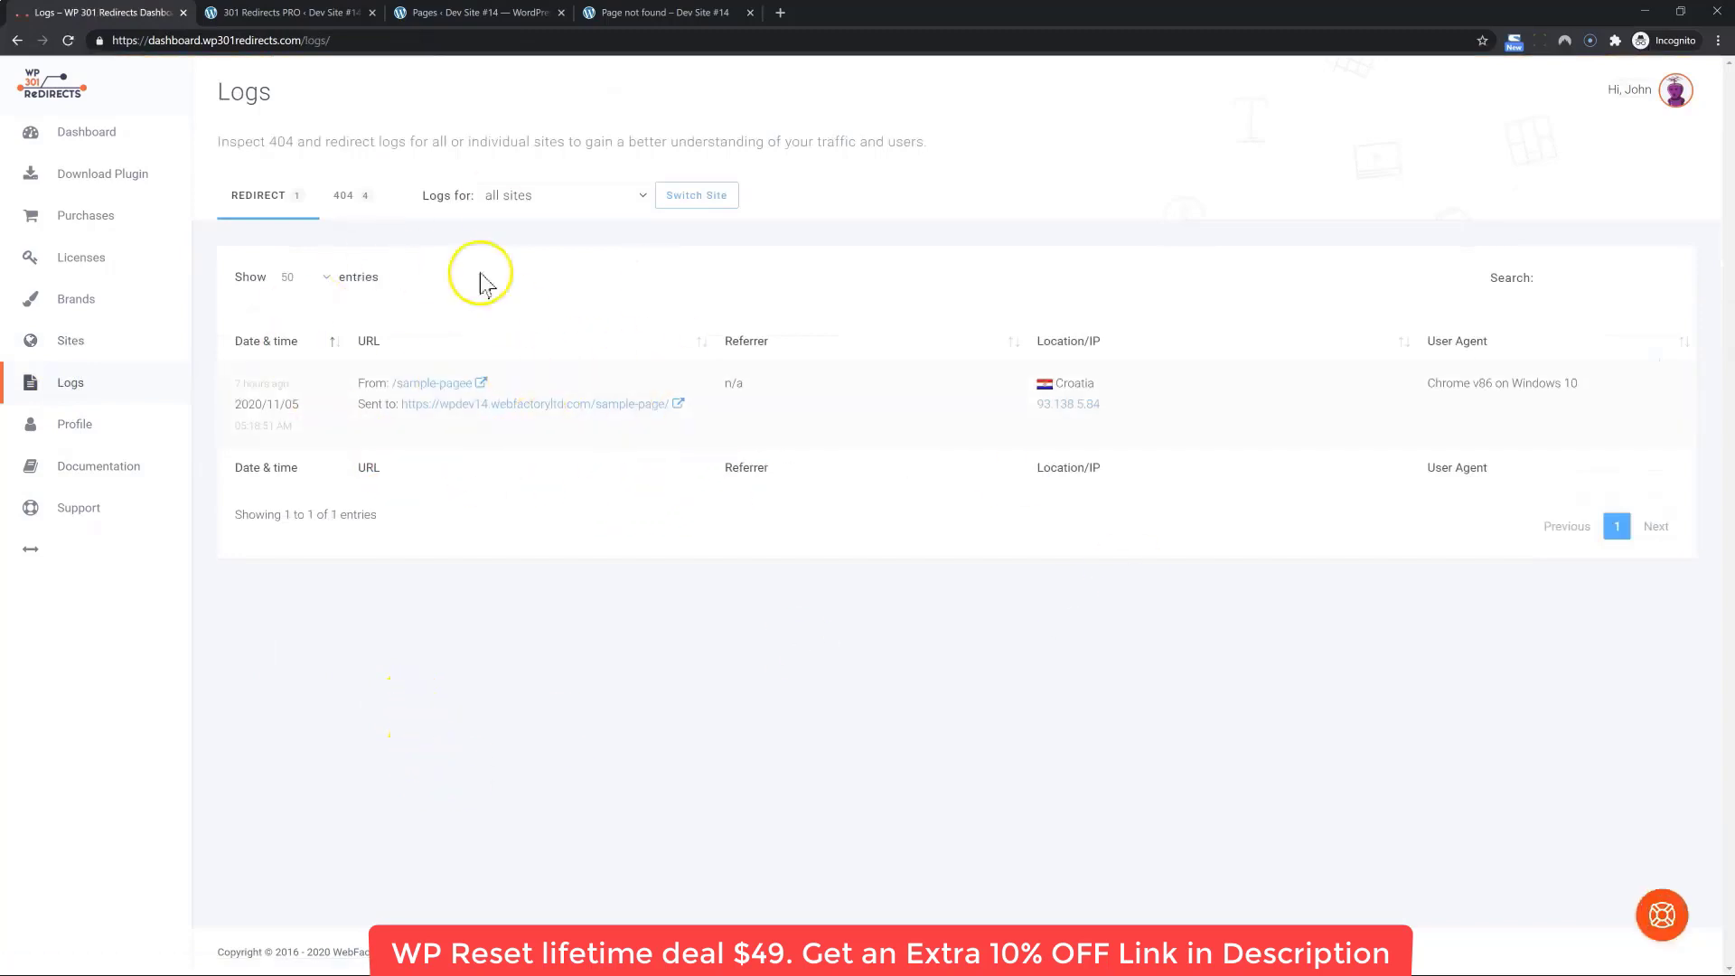
{"action": "left_click", "coordinate": [353, 201]}
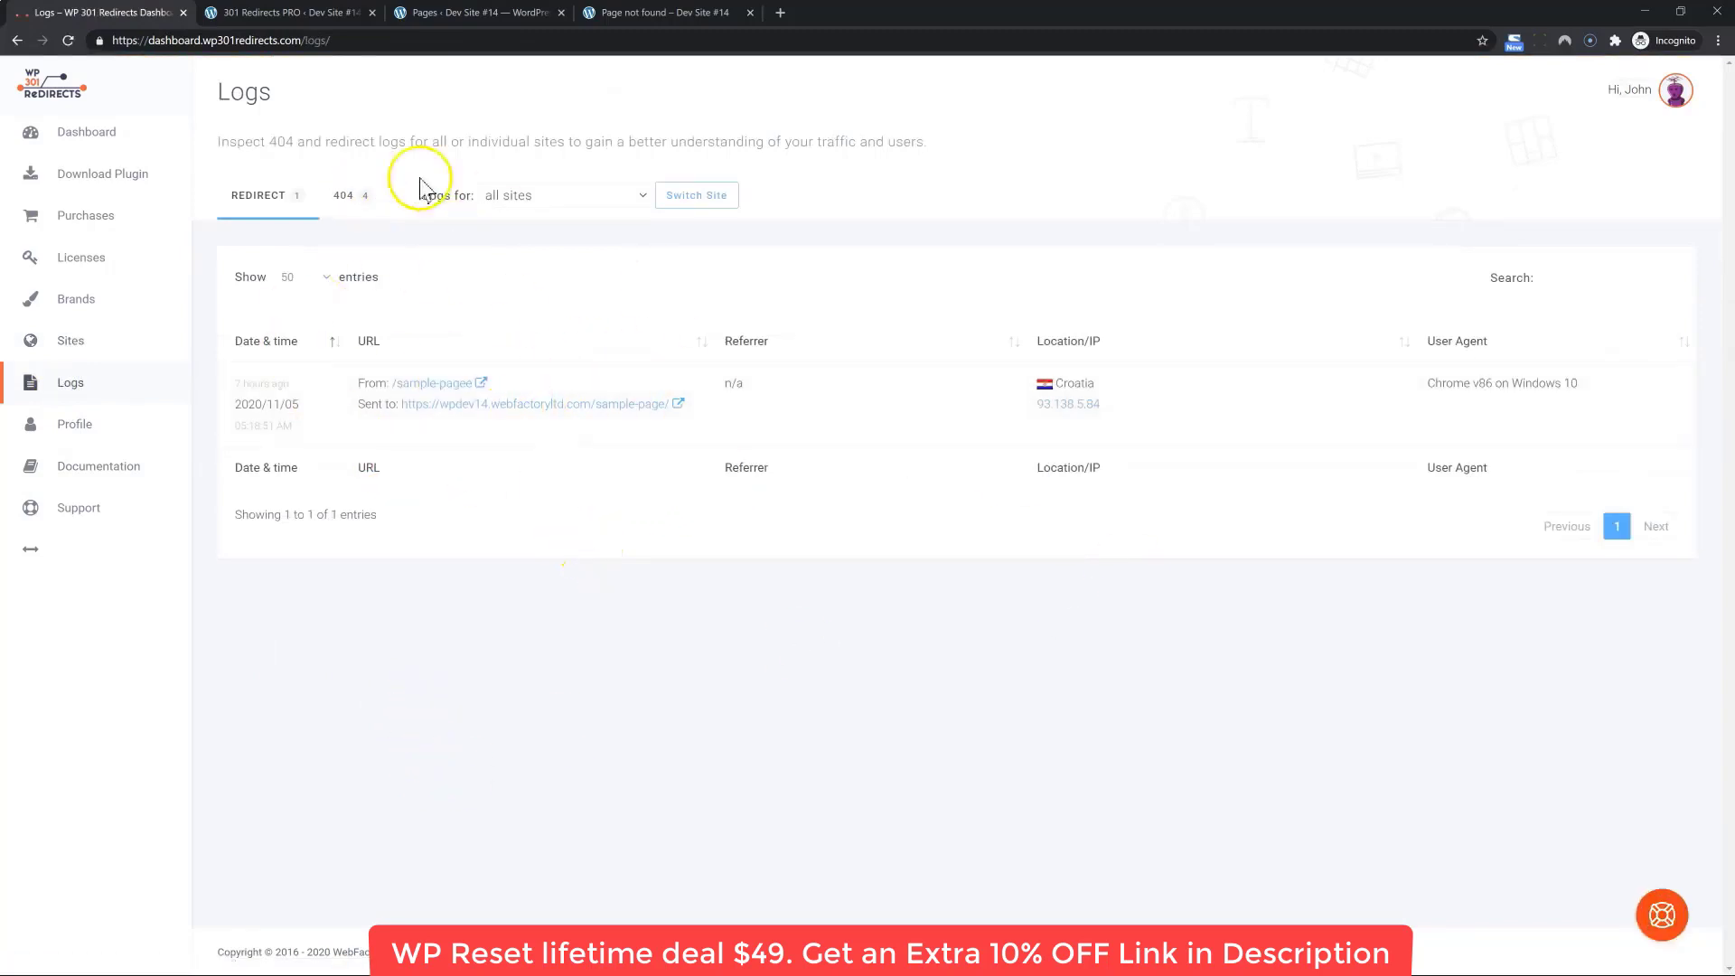
{"action": "left_click", "coordinate": [362, 197]}
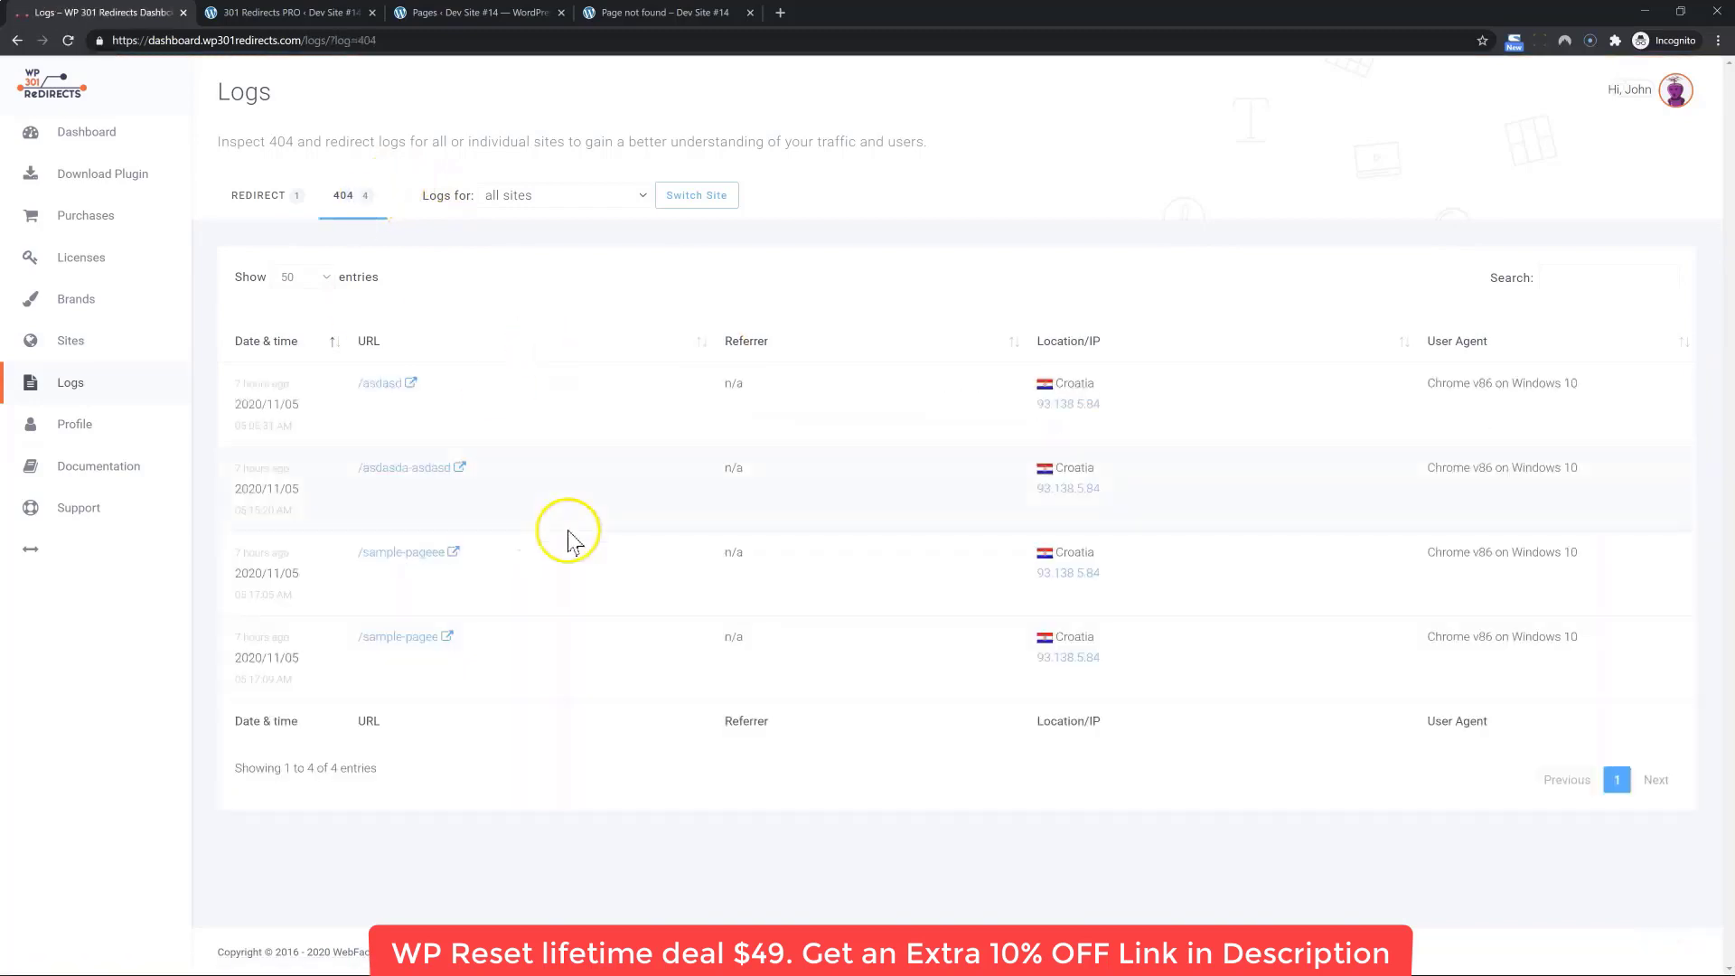
Return to the plugin's advanced settings and enable deleting all tables and options when the plugin is deleted
{"action": "left_click", "coordinate": [240, 20]}
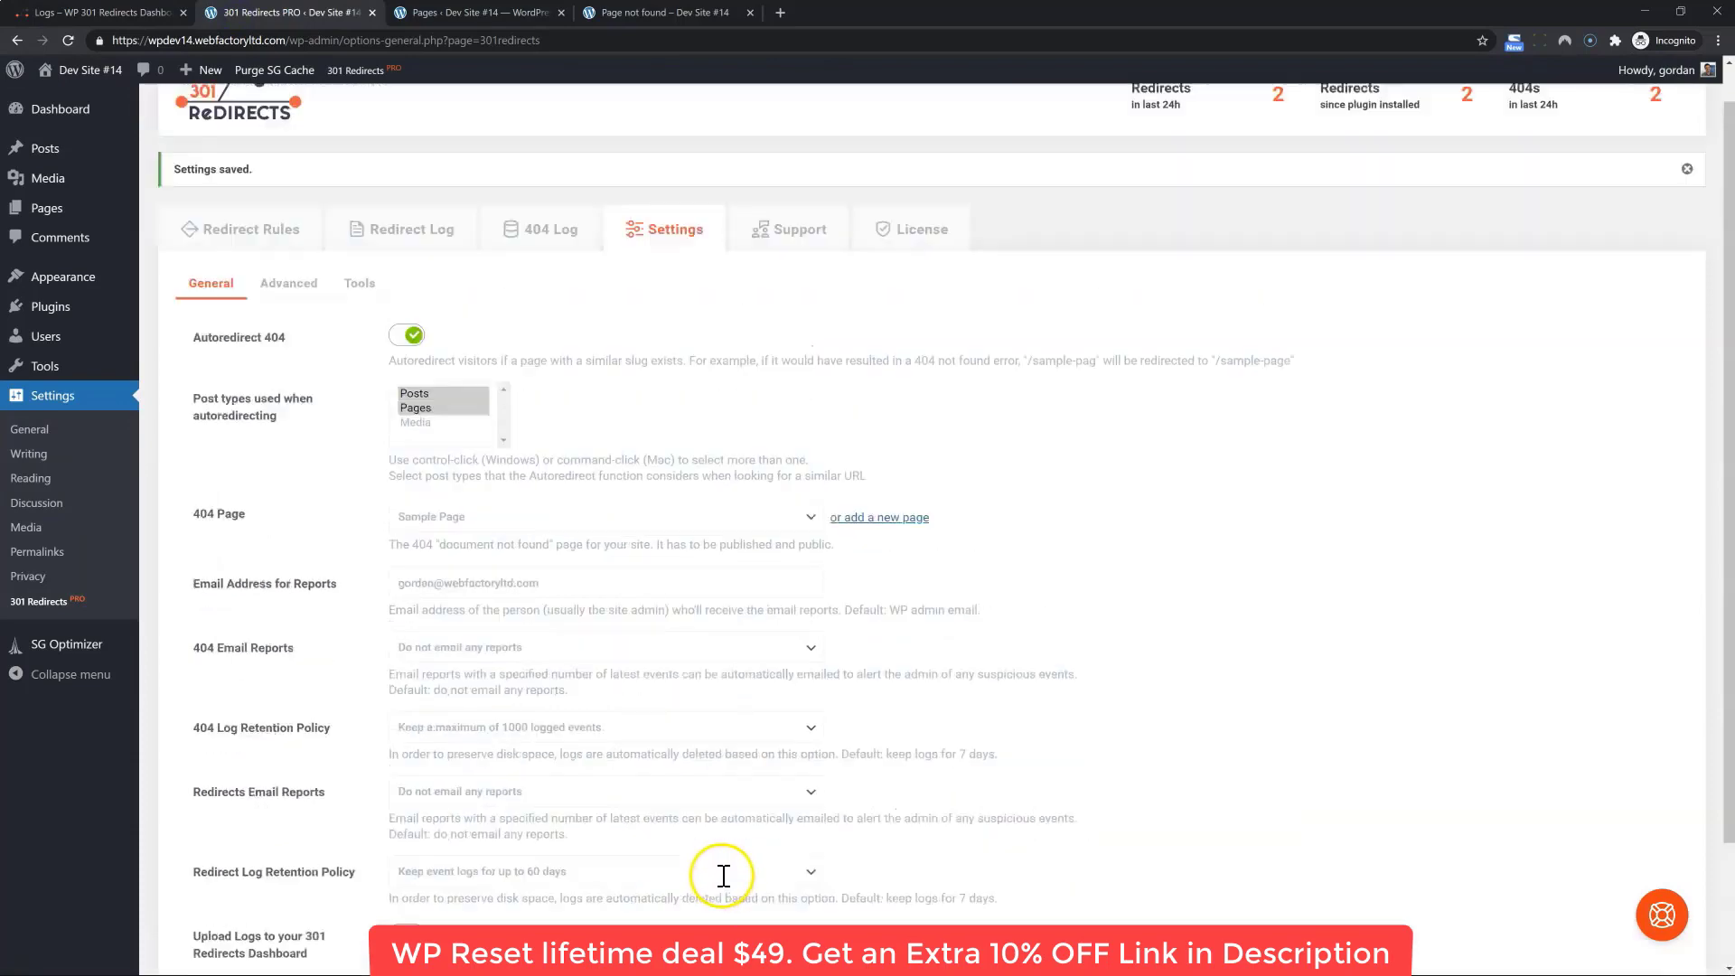
{"action": "left_click", "coordinate": [289, 294]}
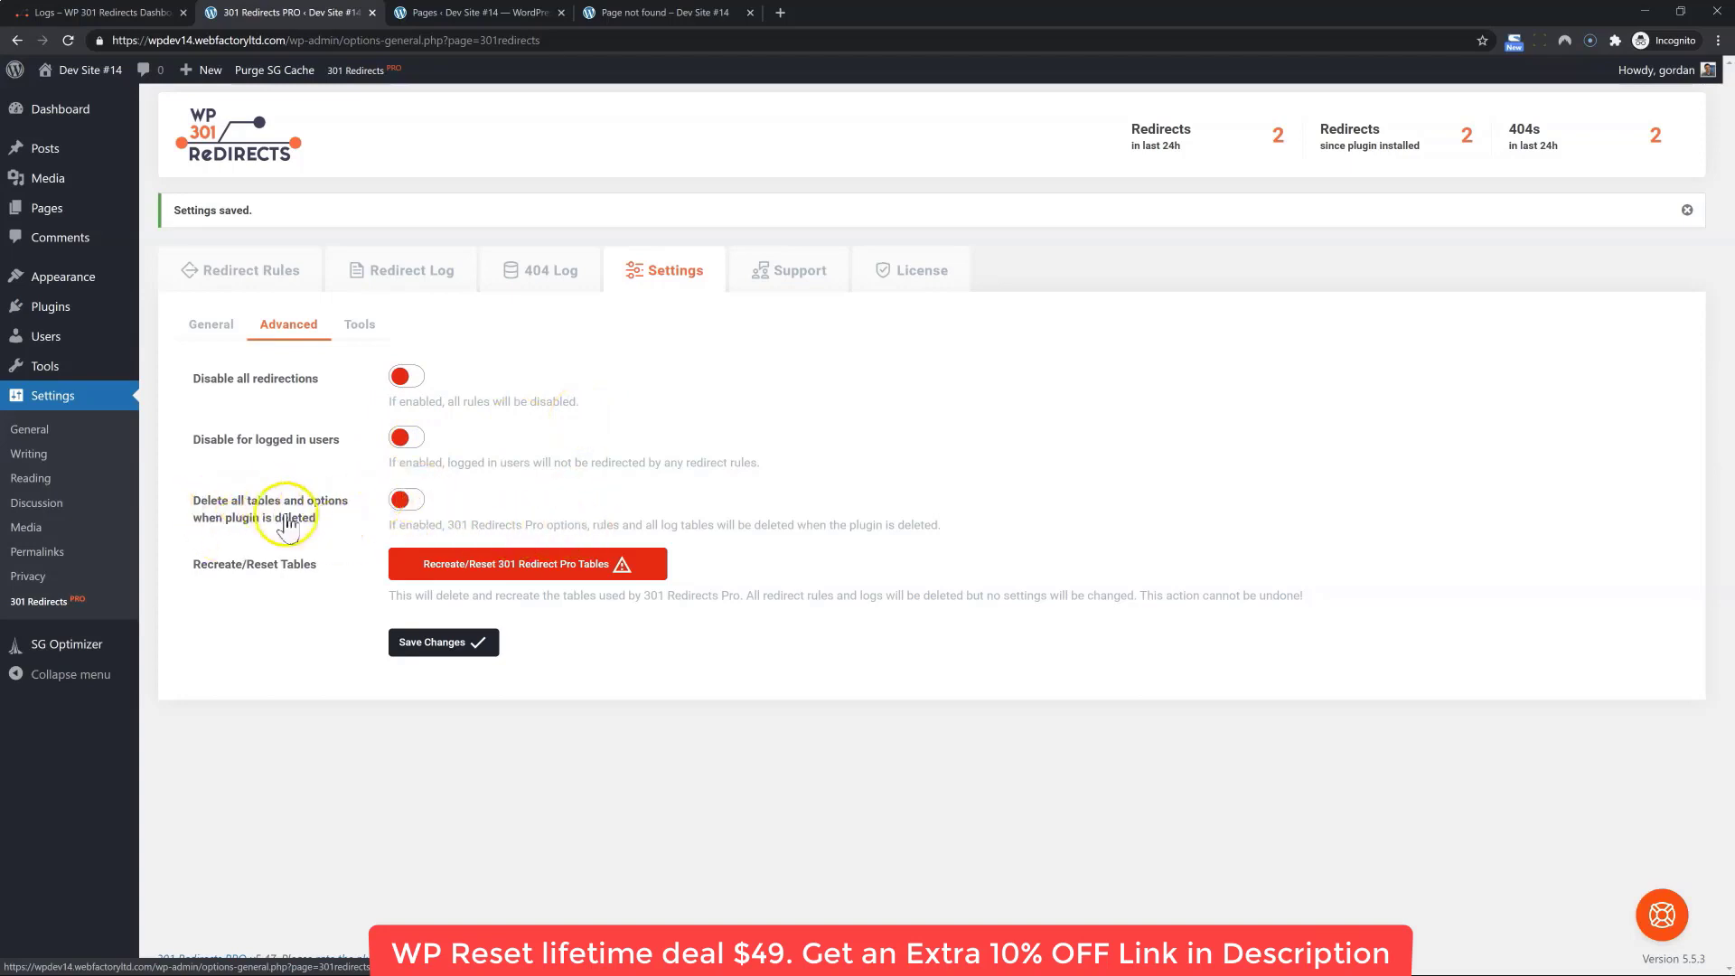
{"action": "left_click", "coordinate": [404, 499]}
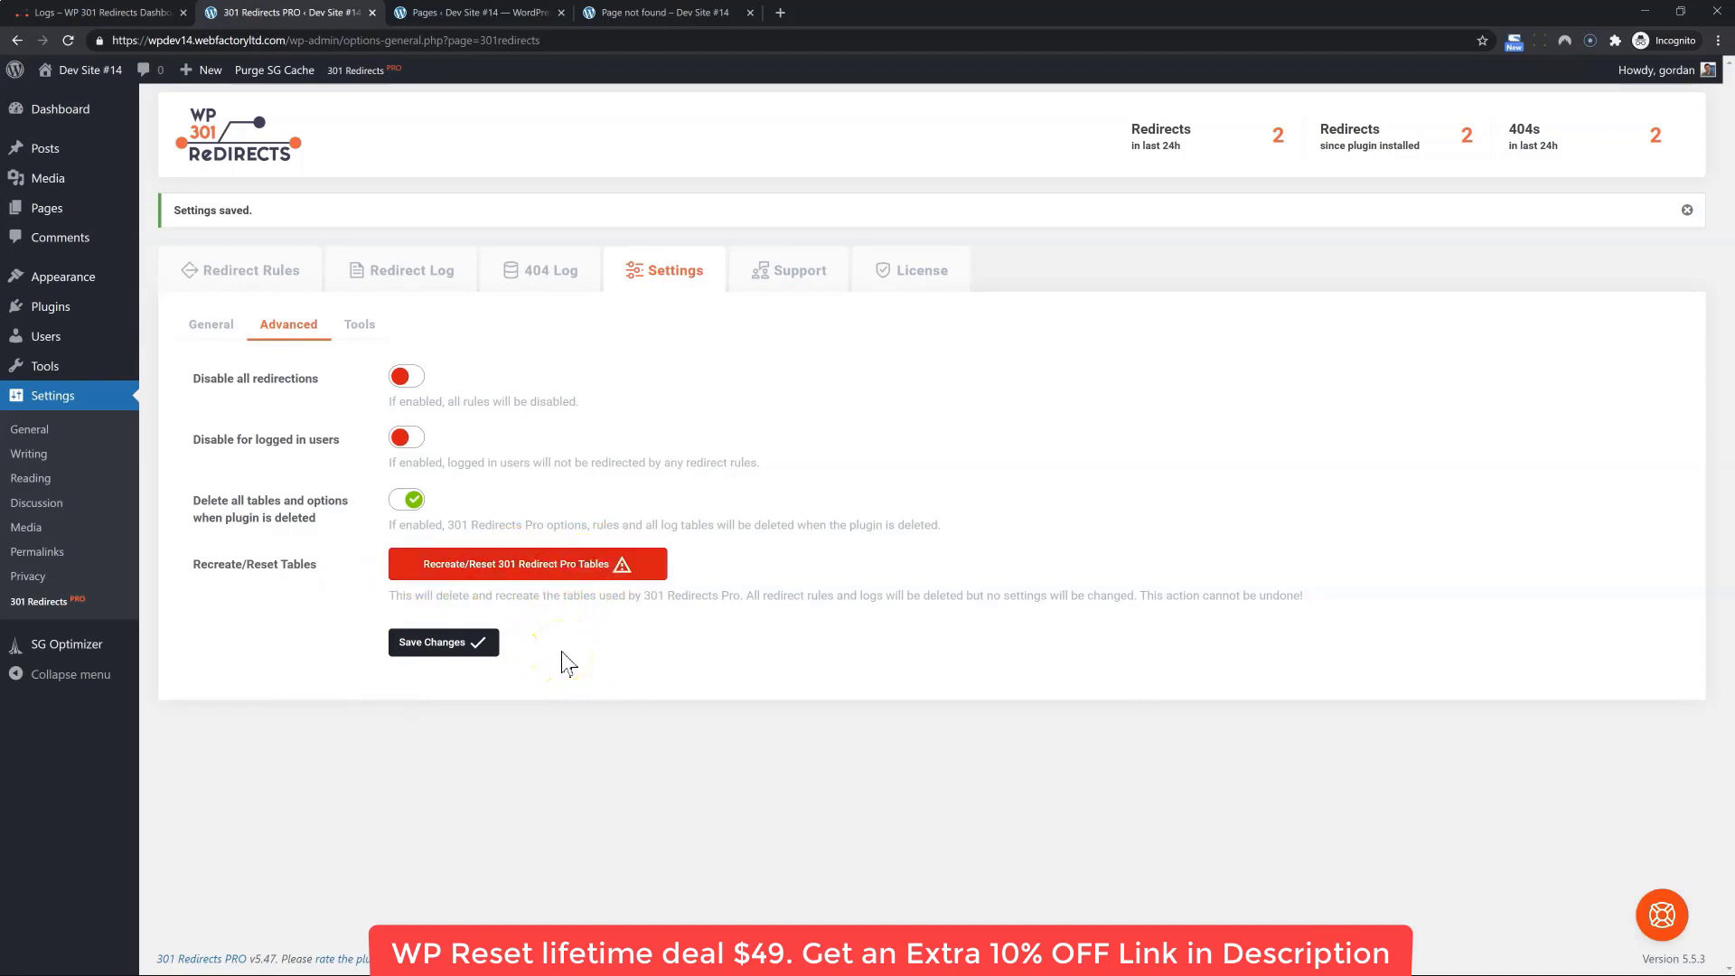
Examine the plugin's redirect import and export tools, and the statistics and entries in the 404 Log
{"action": "left_click", "coordinate": [372, 338]}
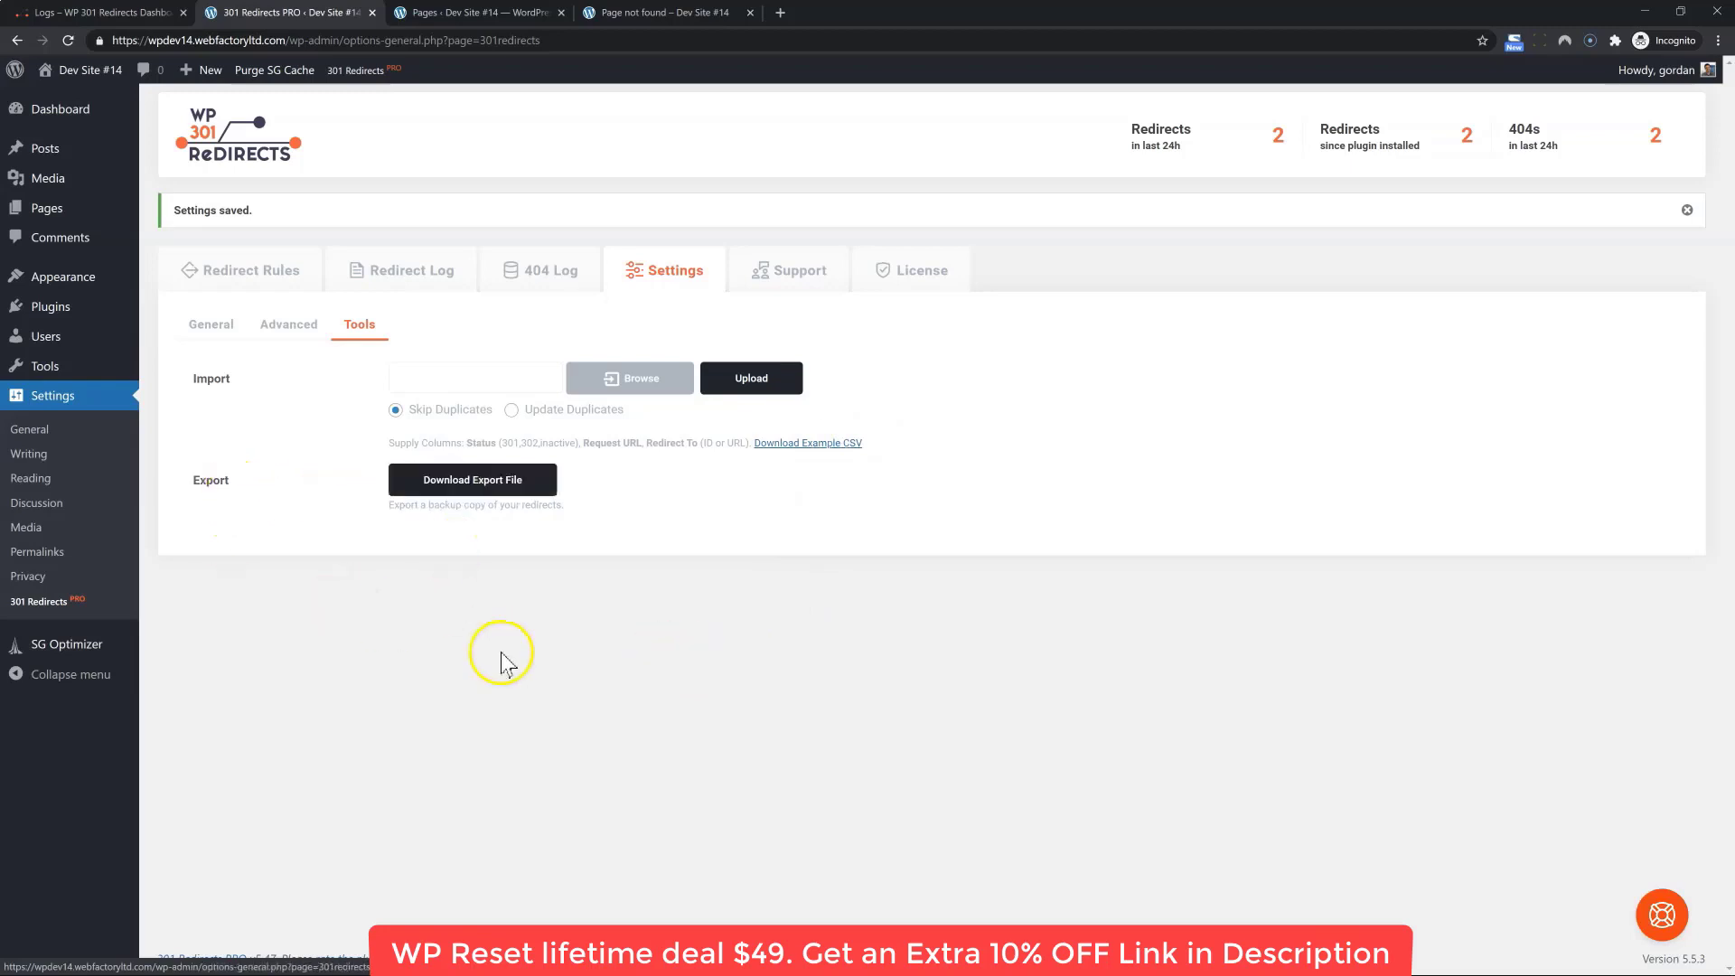
{"action": "left_click", "coordinate": [527, 269]}
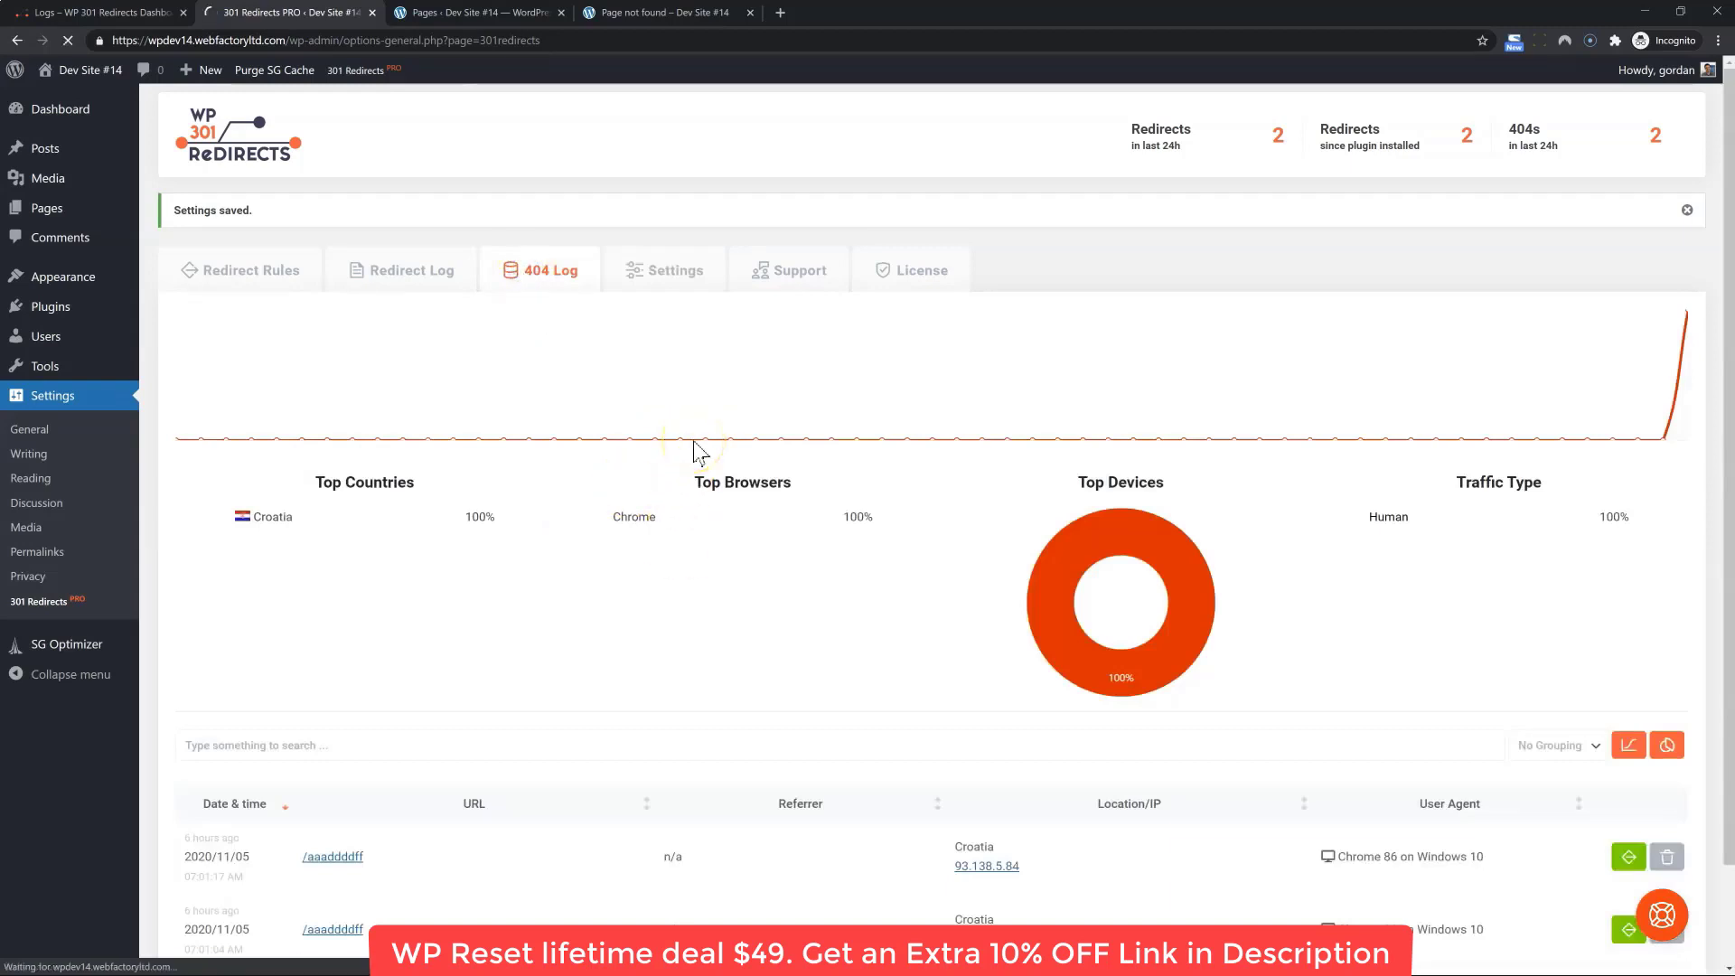
{"action": "scroll", "coordinate": [524, 633], "scroll_direction": "down", "scroll_amount": 1}
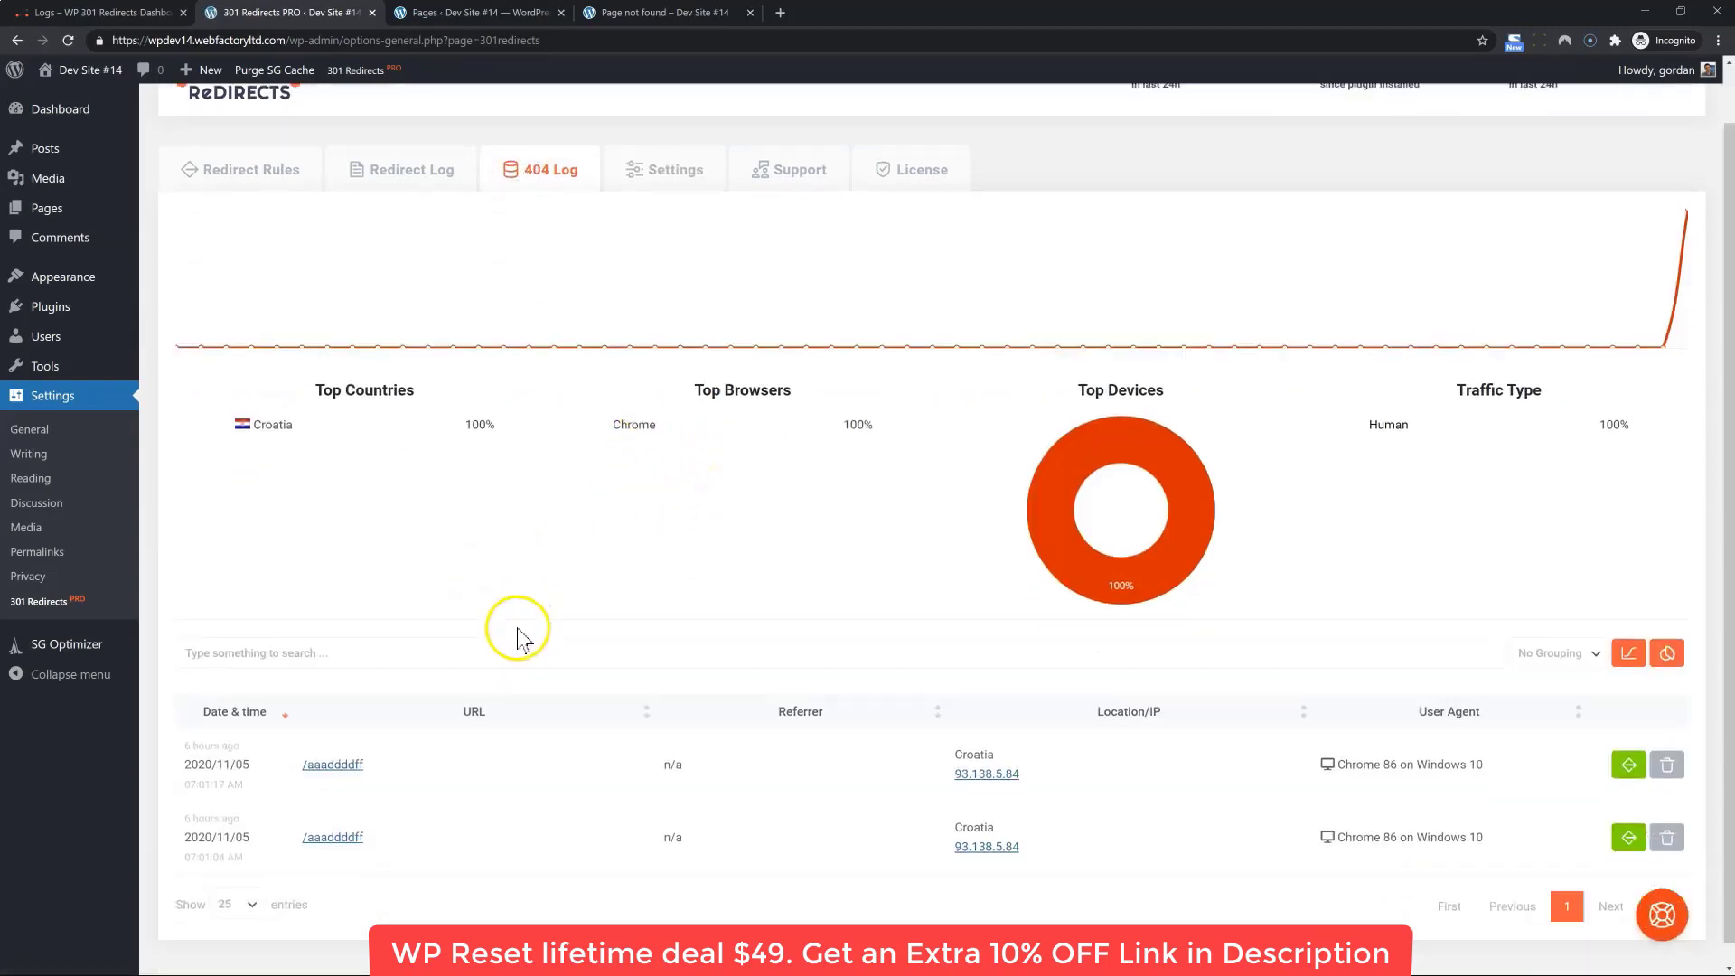
Review the 404 Log entries and their available options for grouping by IP or by URL
{"action": "scroll", "coordinate": [518, 637], "scroll_direction": "down", "scroll_amount": 1}
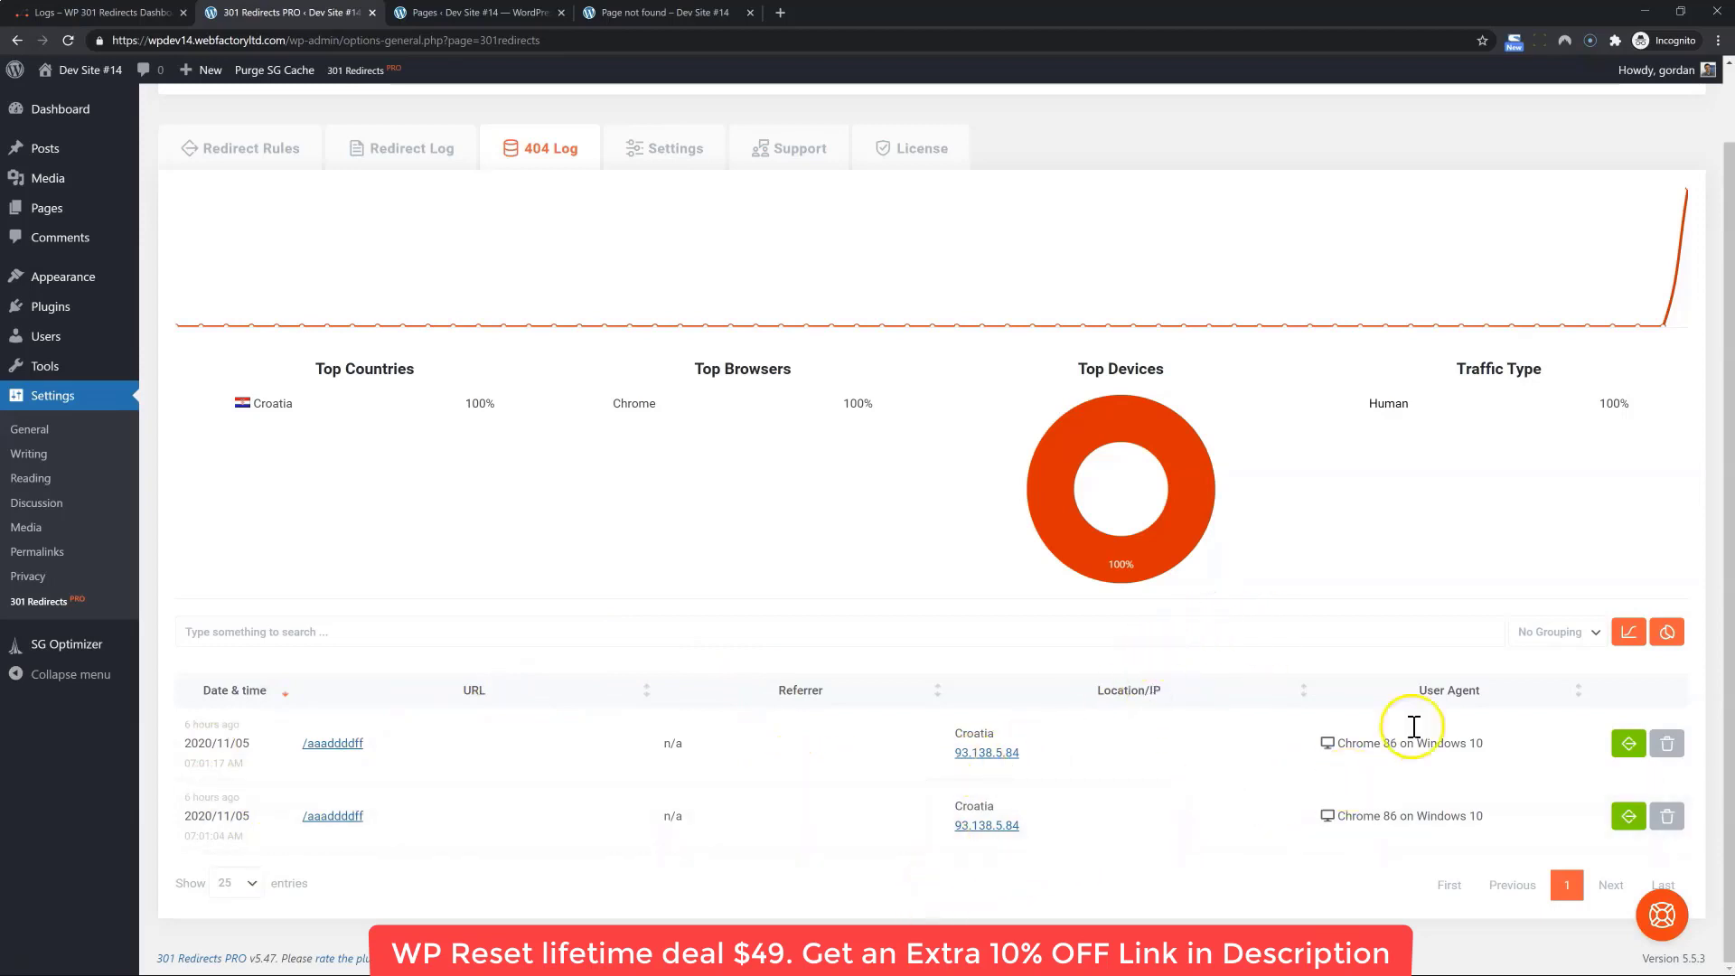
{"action": "left_click", "coordinate": [1540, 632]}
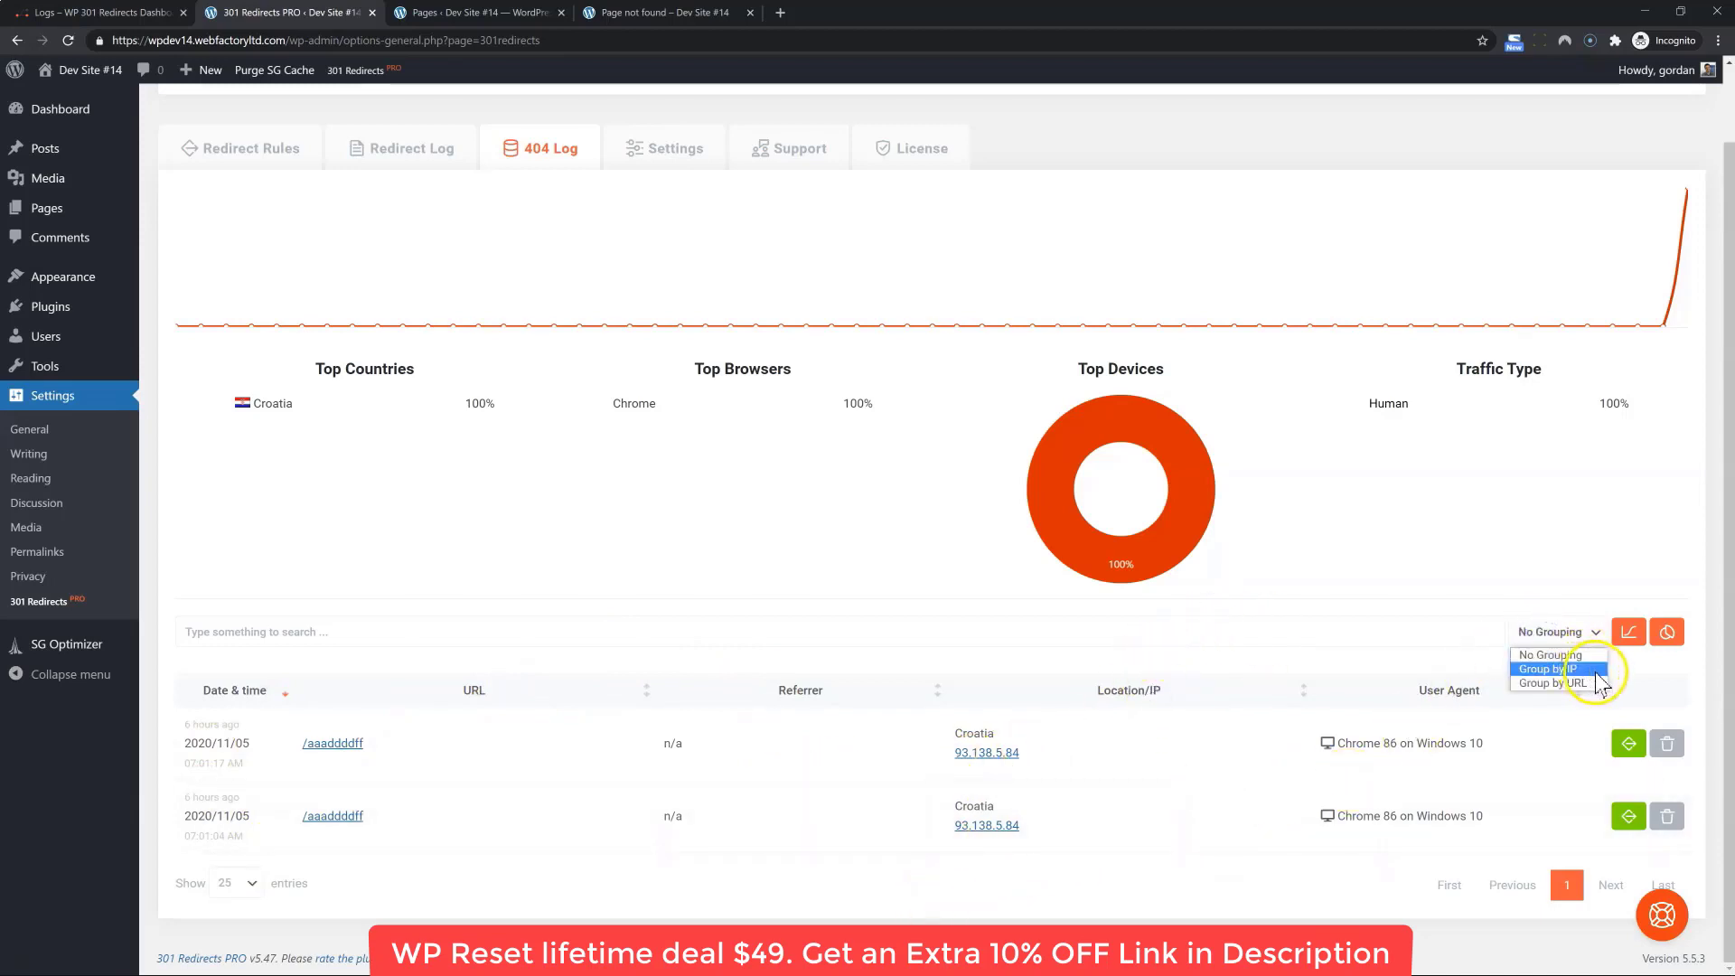
{"action": "left_click", "coordinate": [1639, 663]}
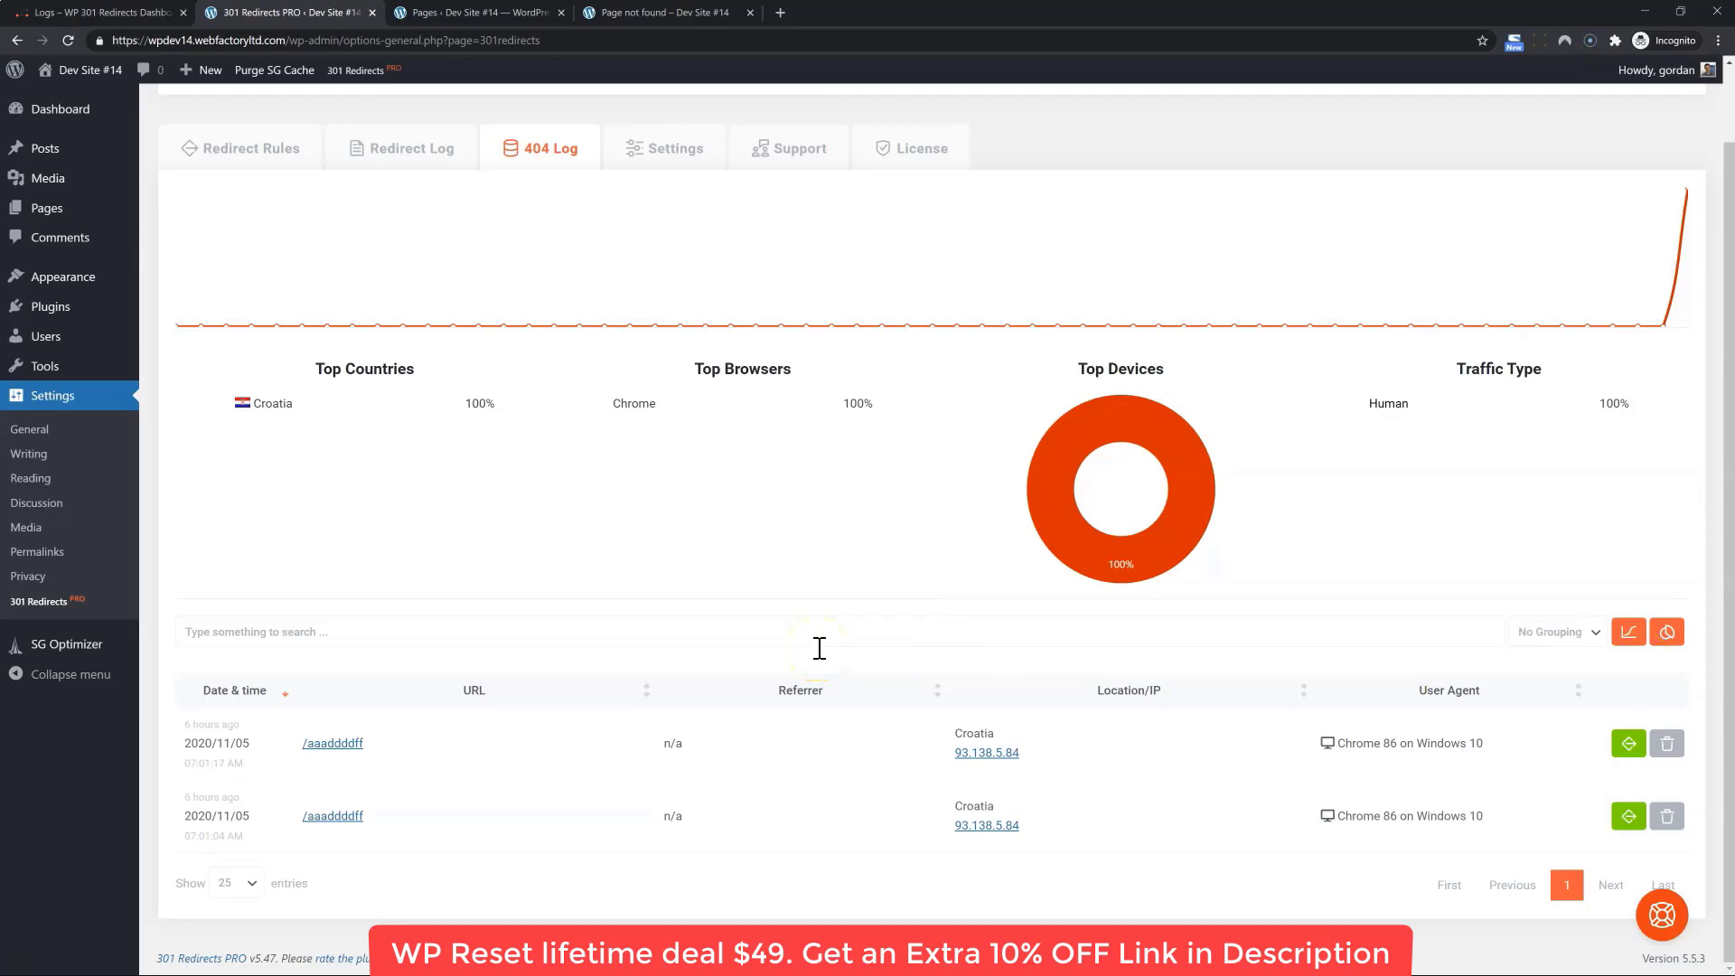
{"action": "scroll", "coordinate": [820, 648], "scroll_direction": "up", "scroll_amount": 1}
{"action": "left_click", "coordinate": [1576, 712]}
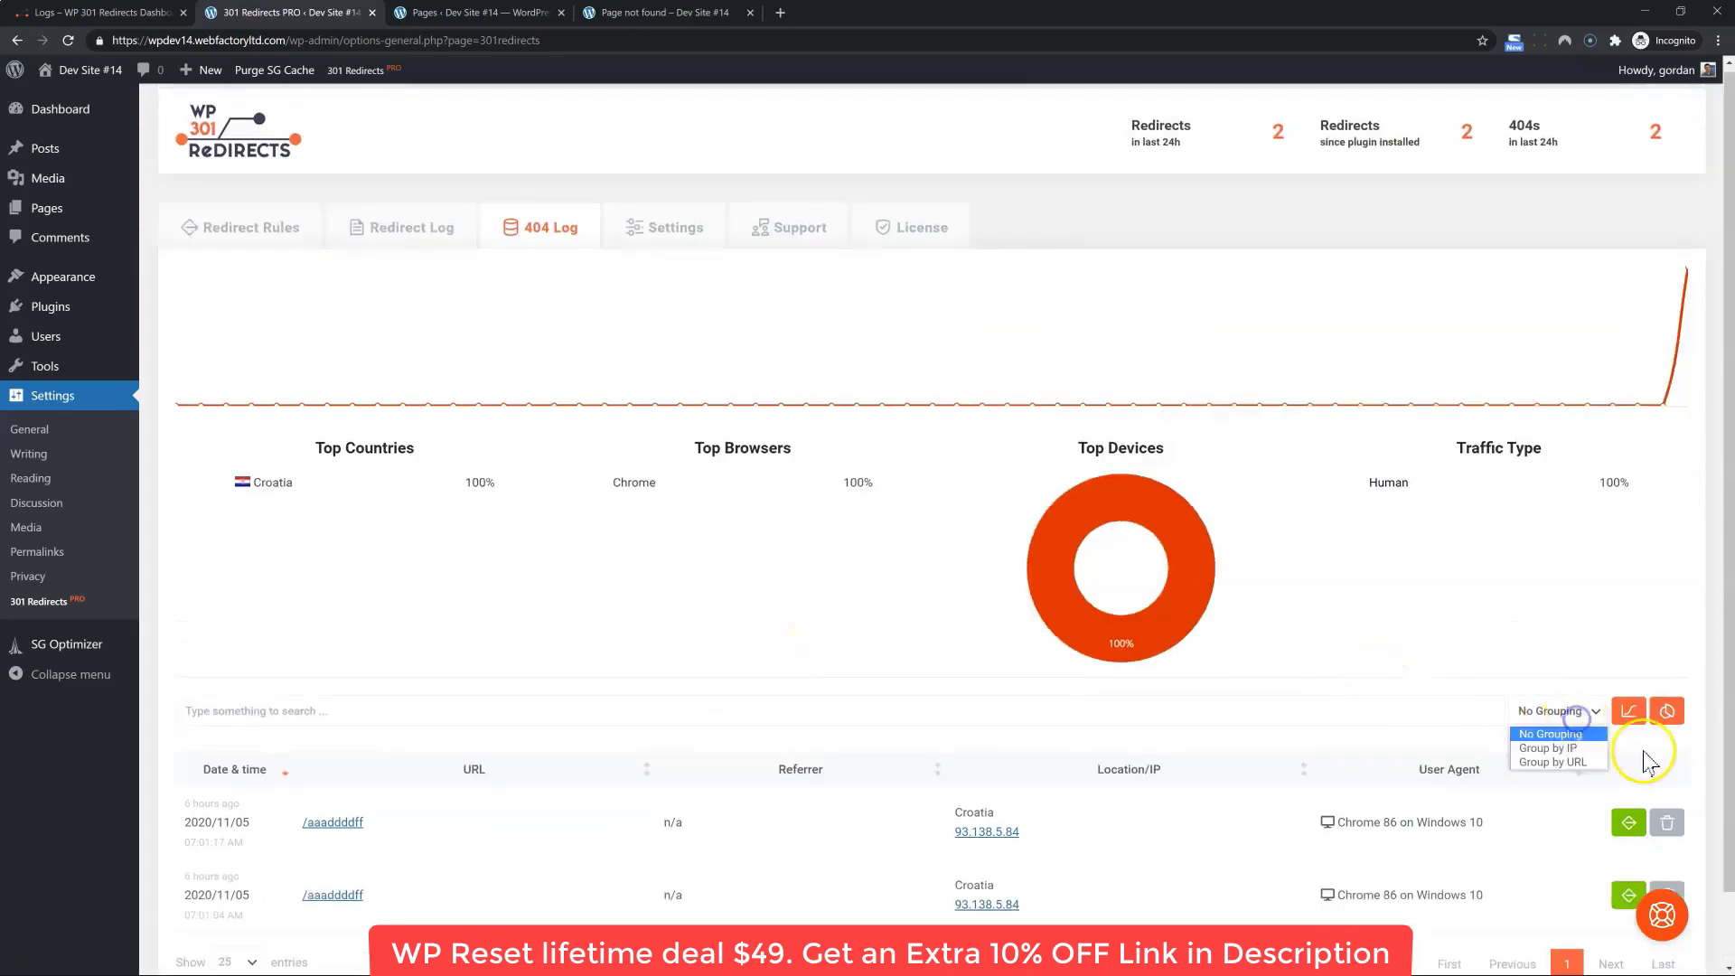
{"action": "left_click", "coordinate": [1649, 754]}
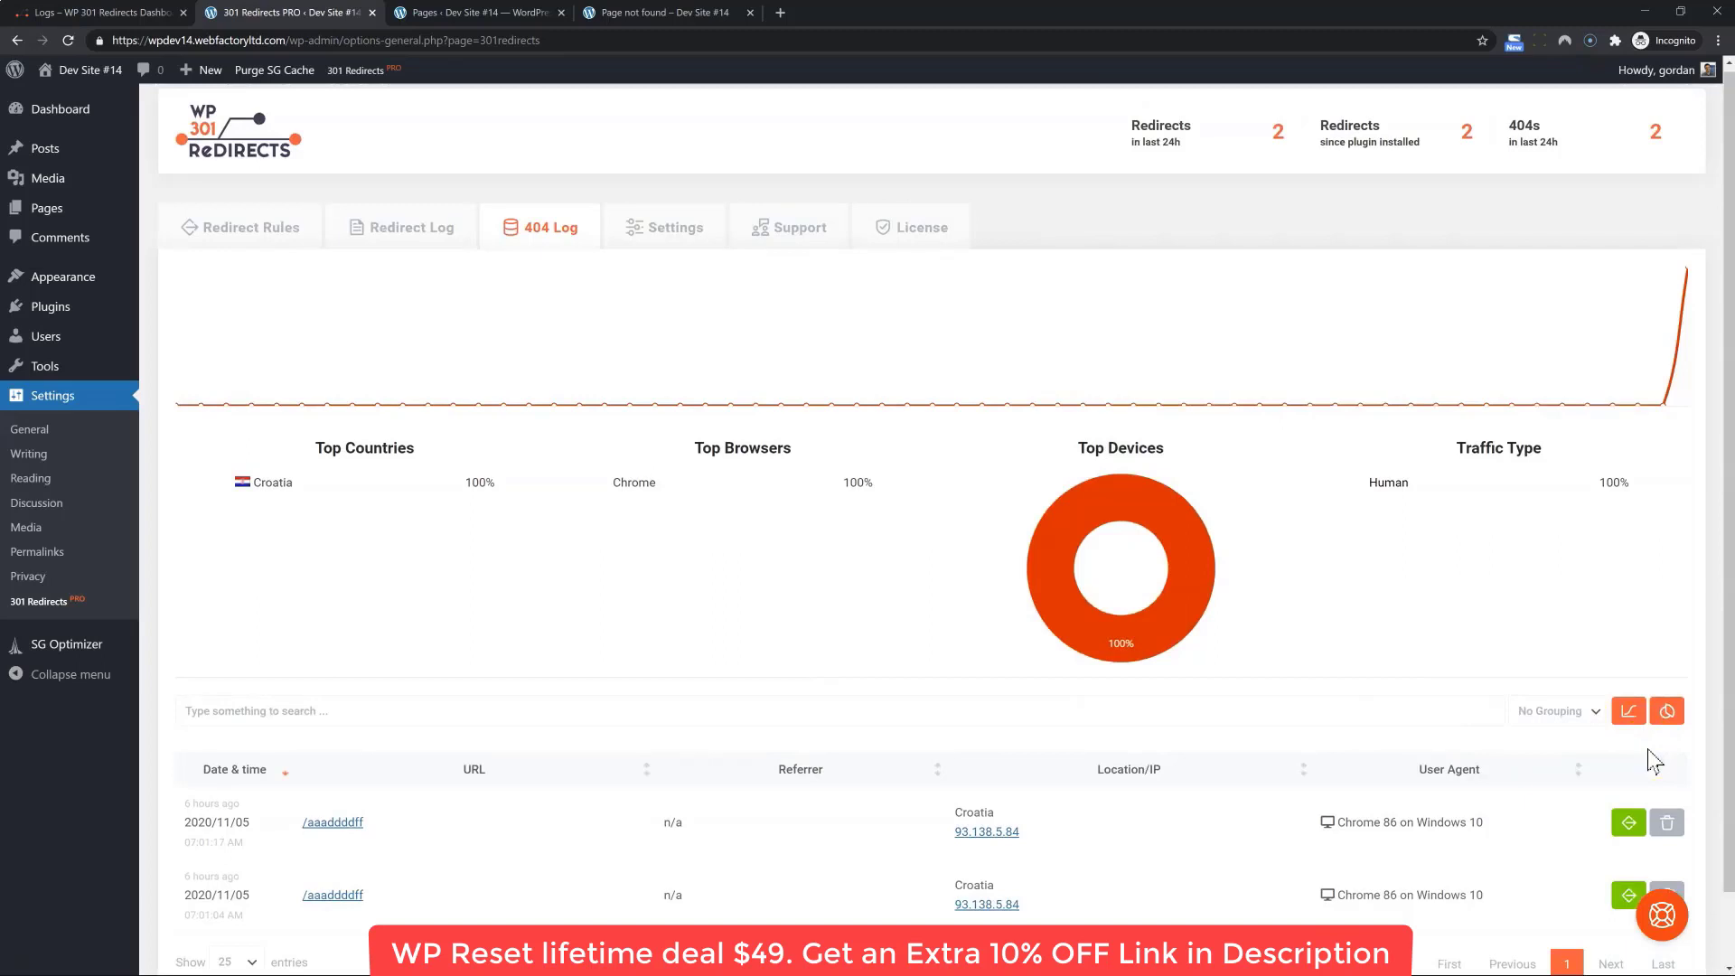
{"action": "scroll", "coordinate": [1012, 735], "scroll_direction": "down", "scroll_amount": 1}
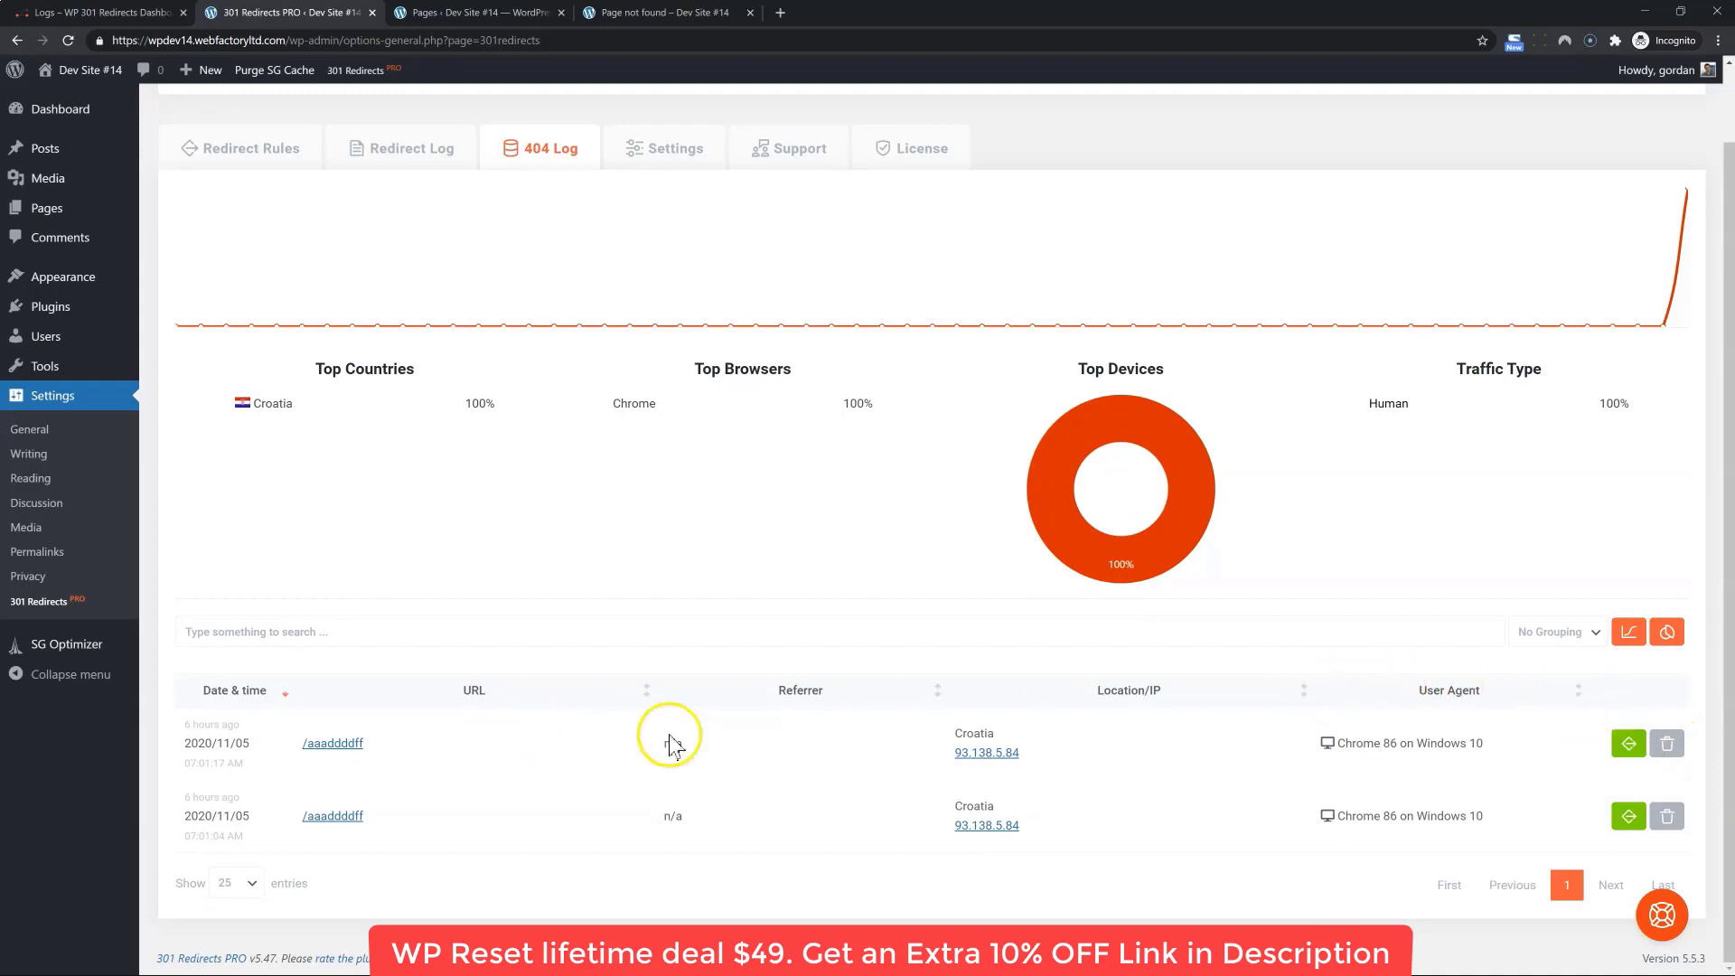
Create a 301 permanent redirect rule from the newest 404 Log entry, sending /aaaddddff to /
{"action": "left_click", "coordinate": [1629, 745]}
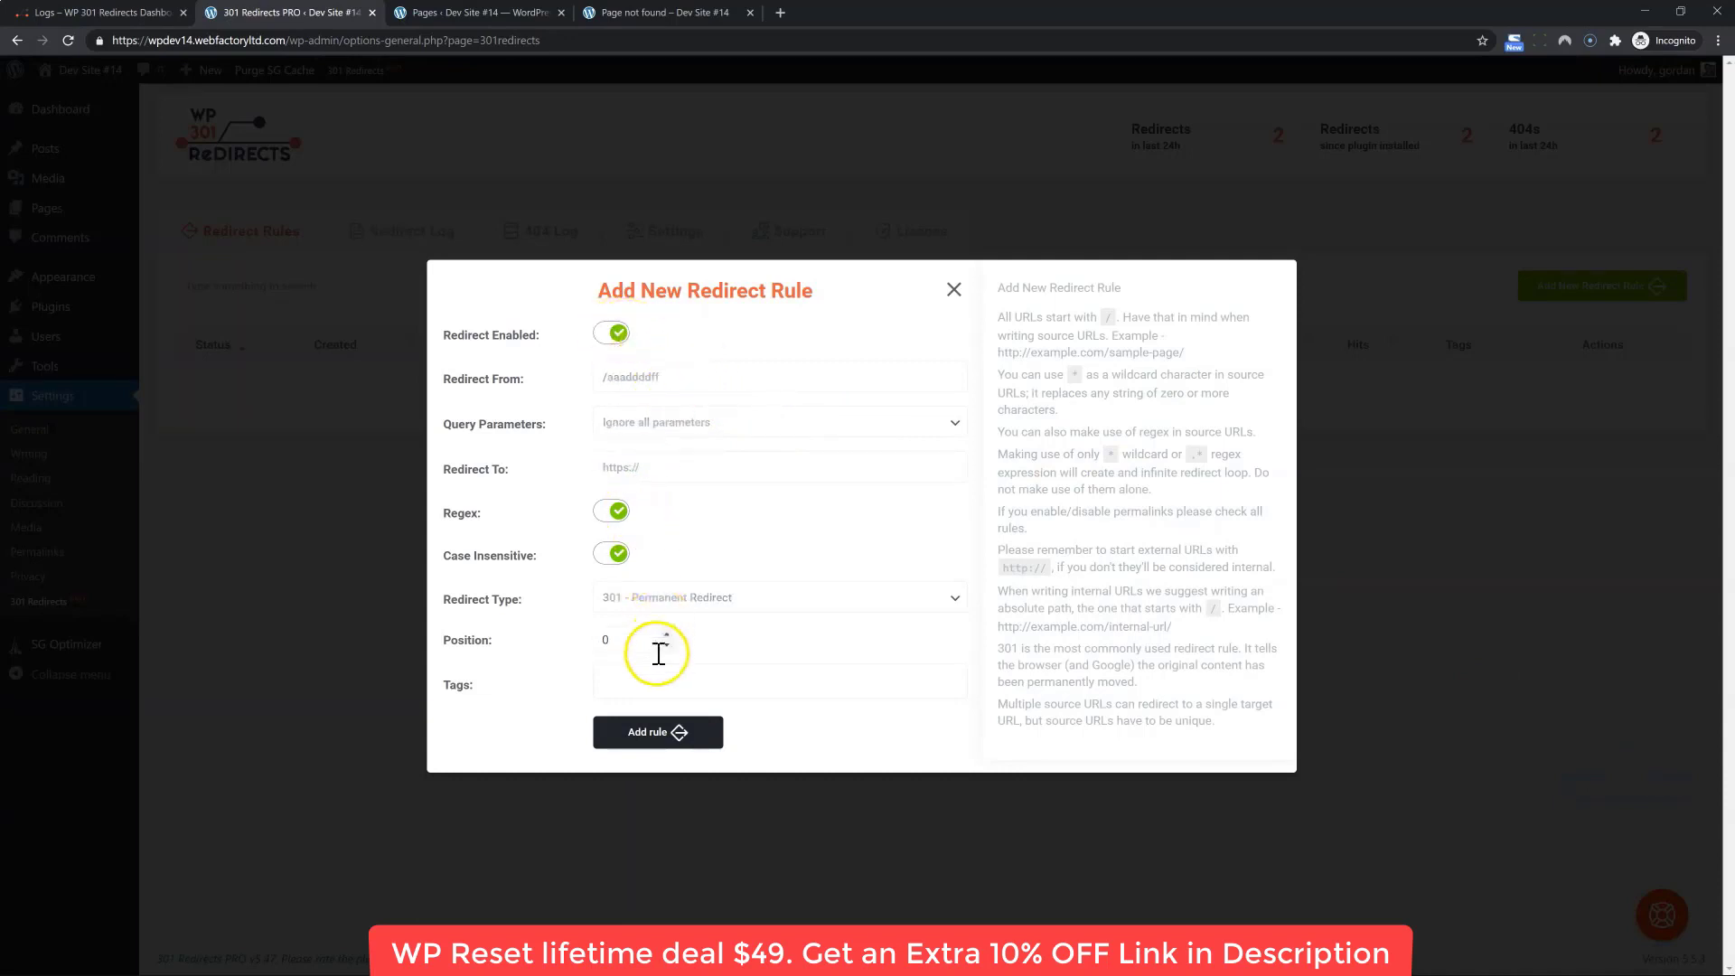
{"action": "left_click", "coordinate": [641, 730]}
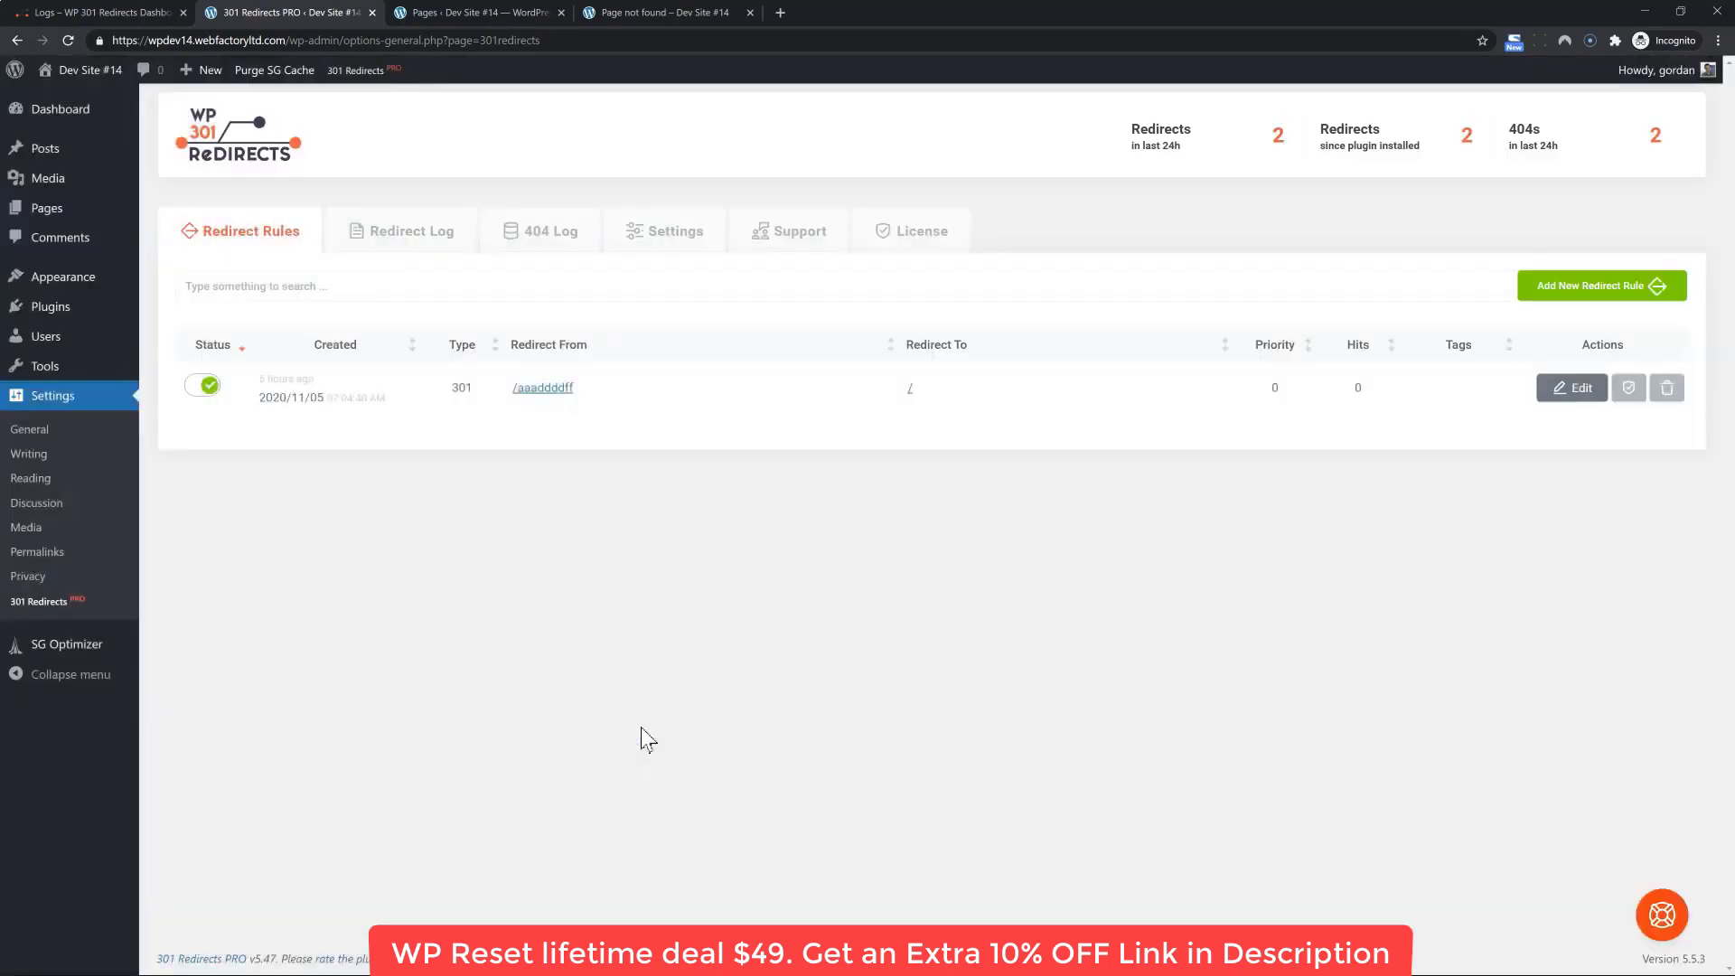
Examine the Redirect Log's statistics and its entries' URLs, referrers, locations and user agents
{"action": "left_click", "coordinate": [398, 239]}
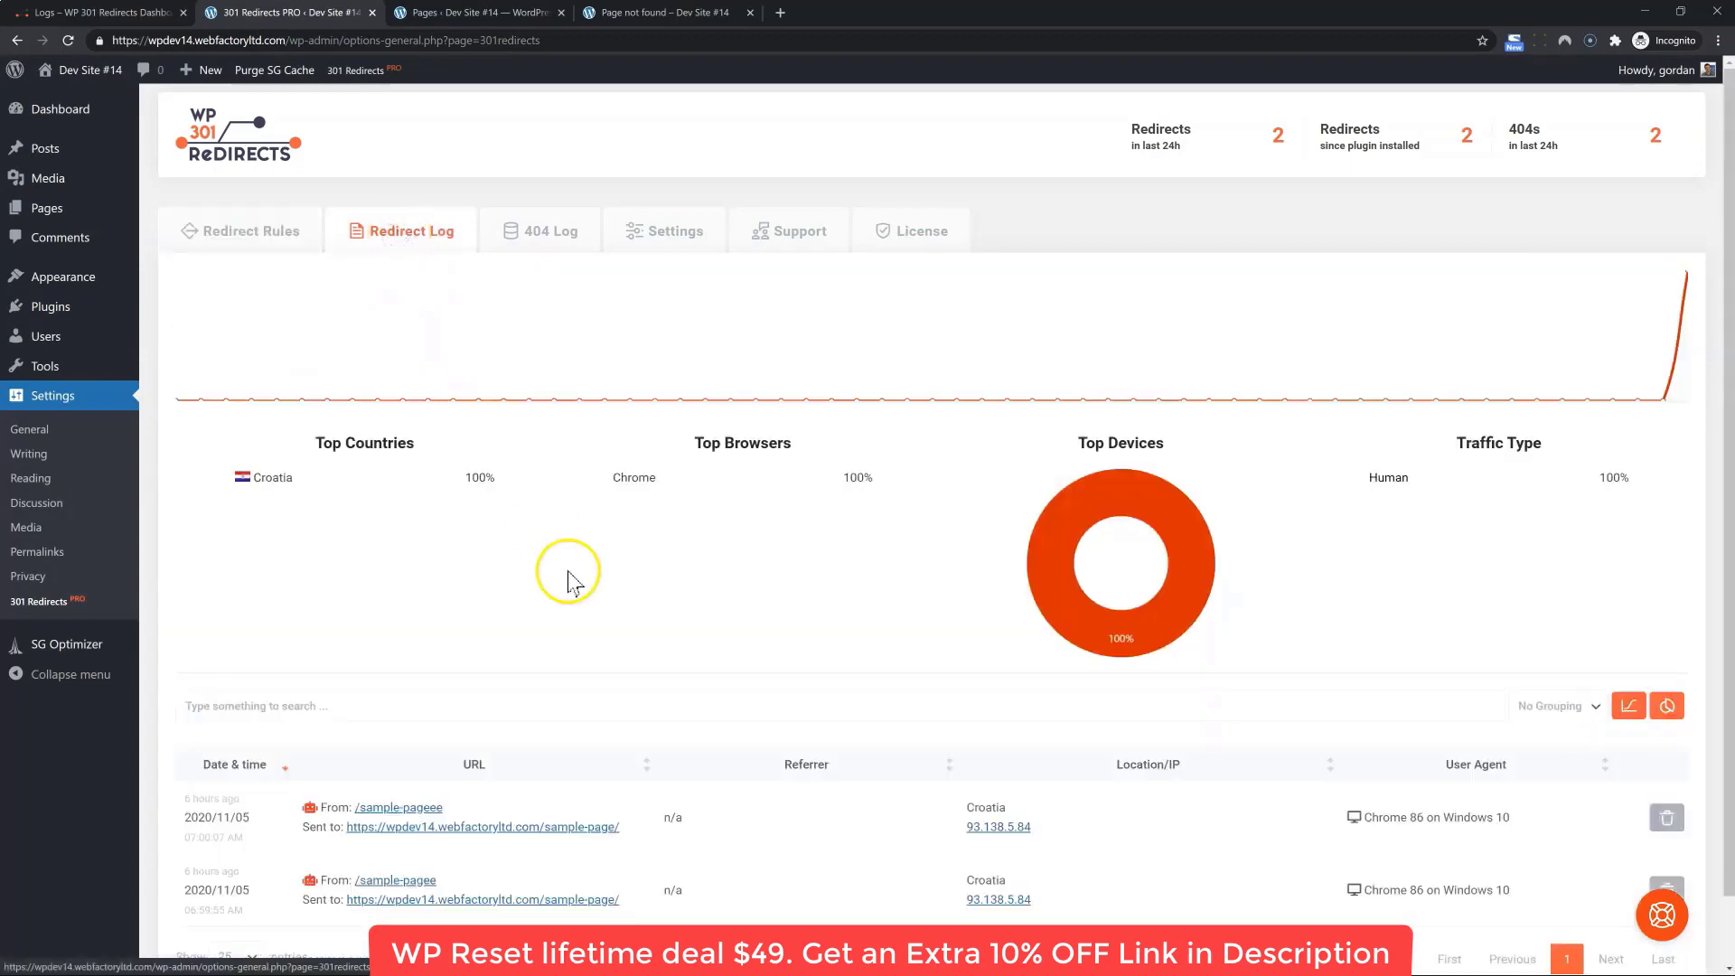
{"action": "scroll", "coordinate": [574, 565], "scroll_direction": "down", "scroll_amount": 1}
{"action": "key", "text": "F5"}
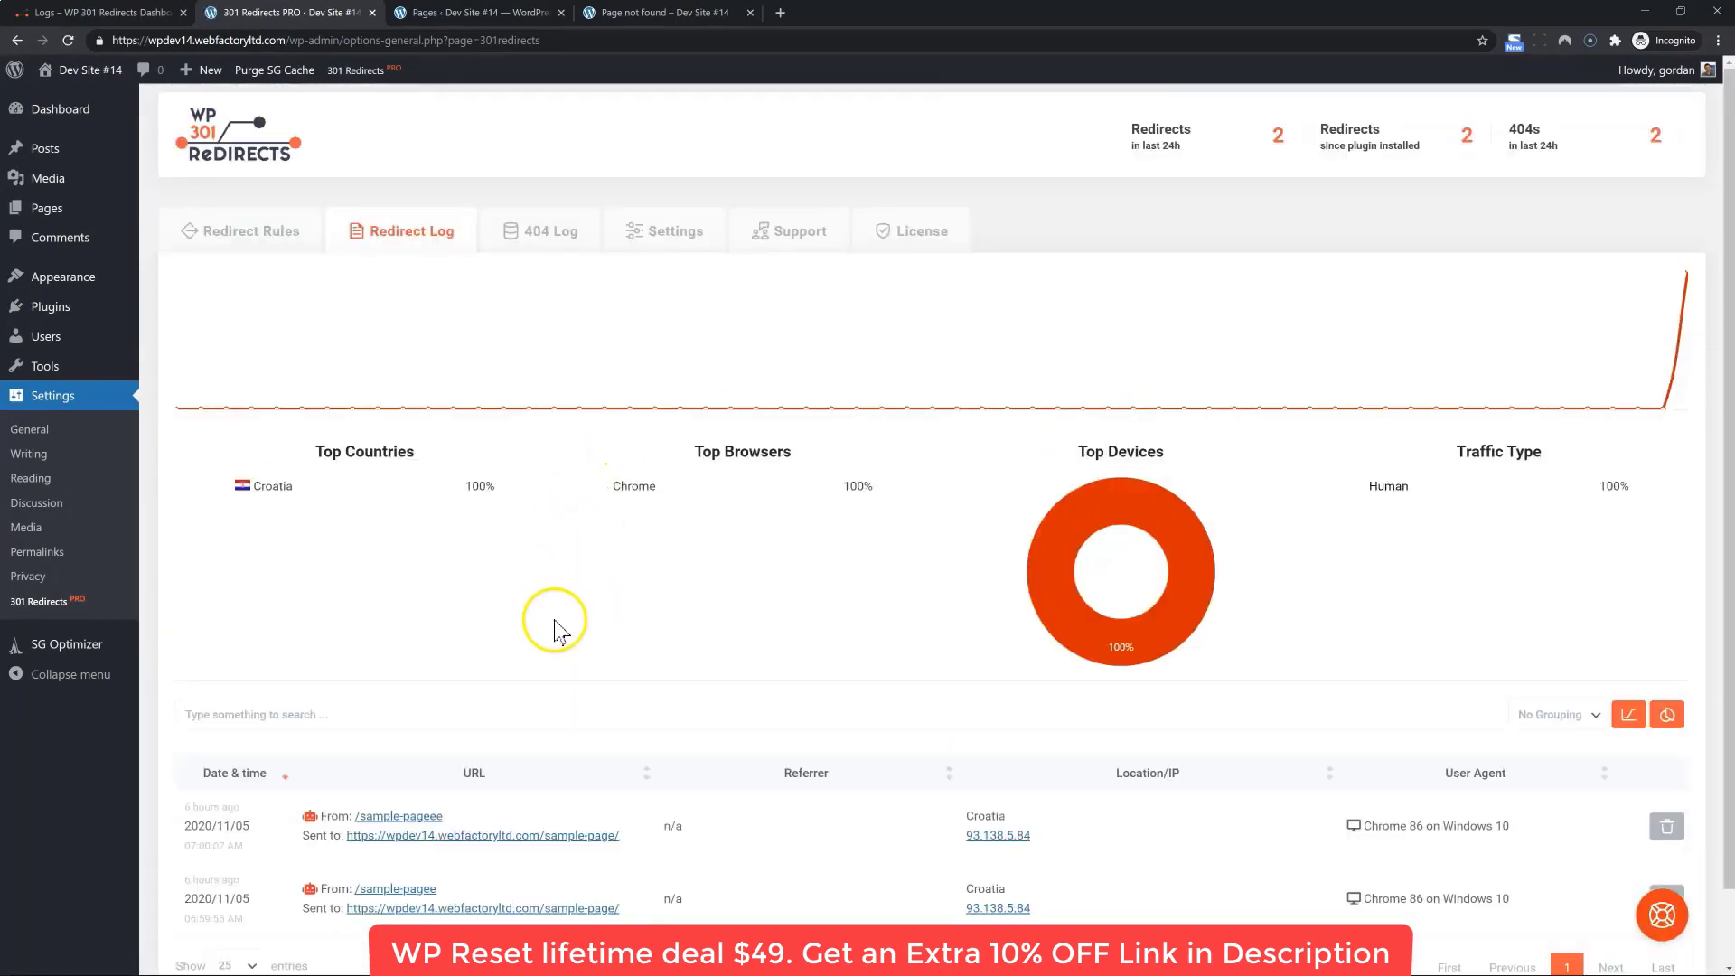
{"action": "scroll", "coordinate": [556, 624], "scroll_direction": "down", "scroll_amount": 1}
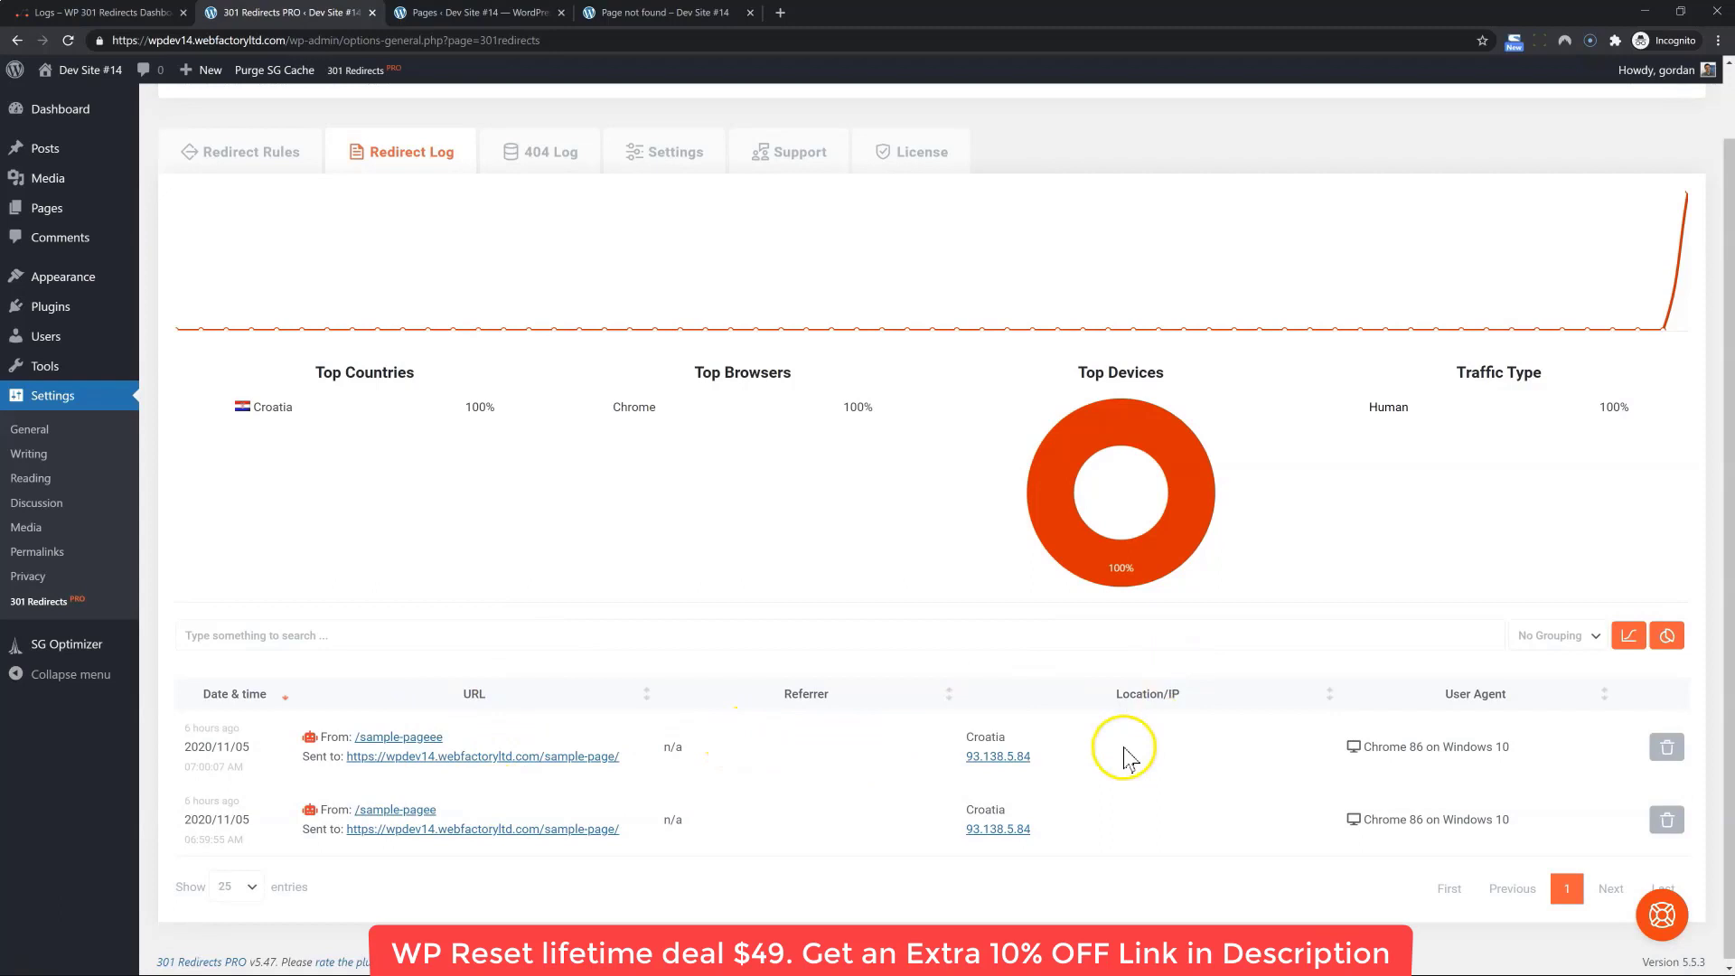
{"action": "scroll", "coordinate": [1455, 746], "scroll_direction": "up", "scroll_amount": 1}
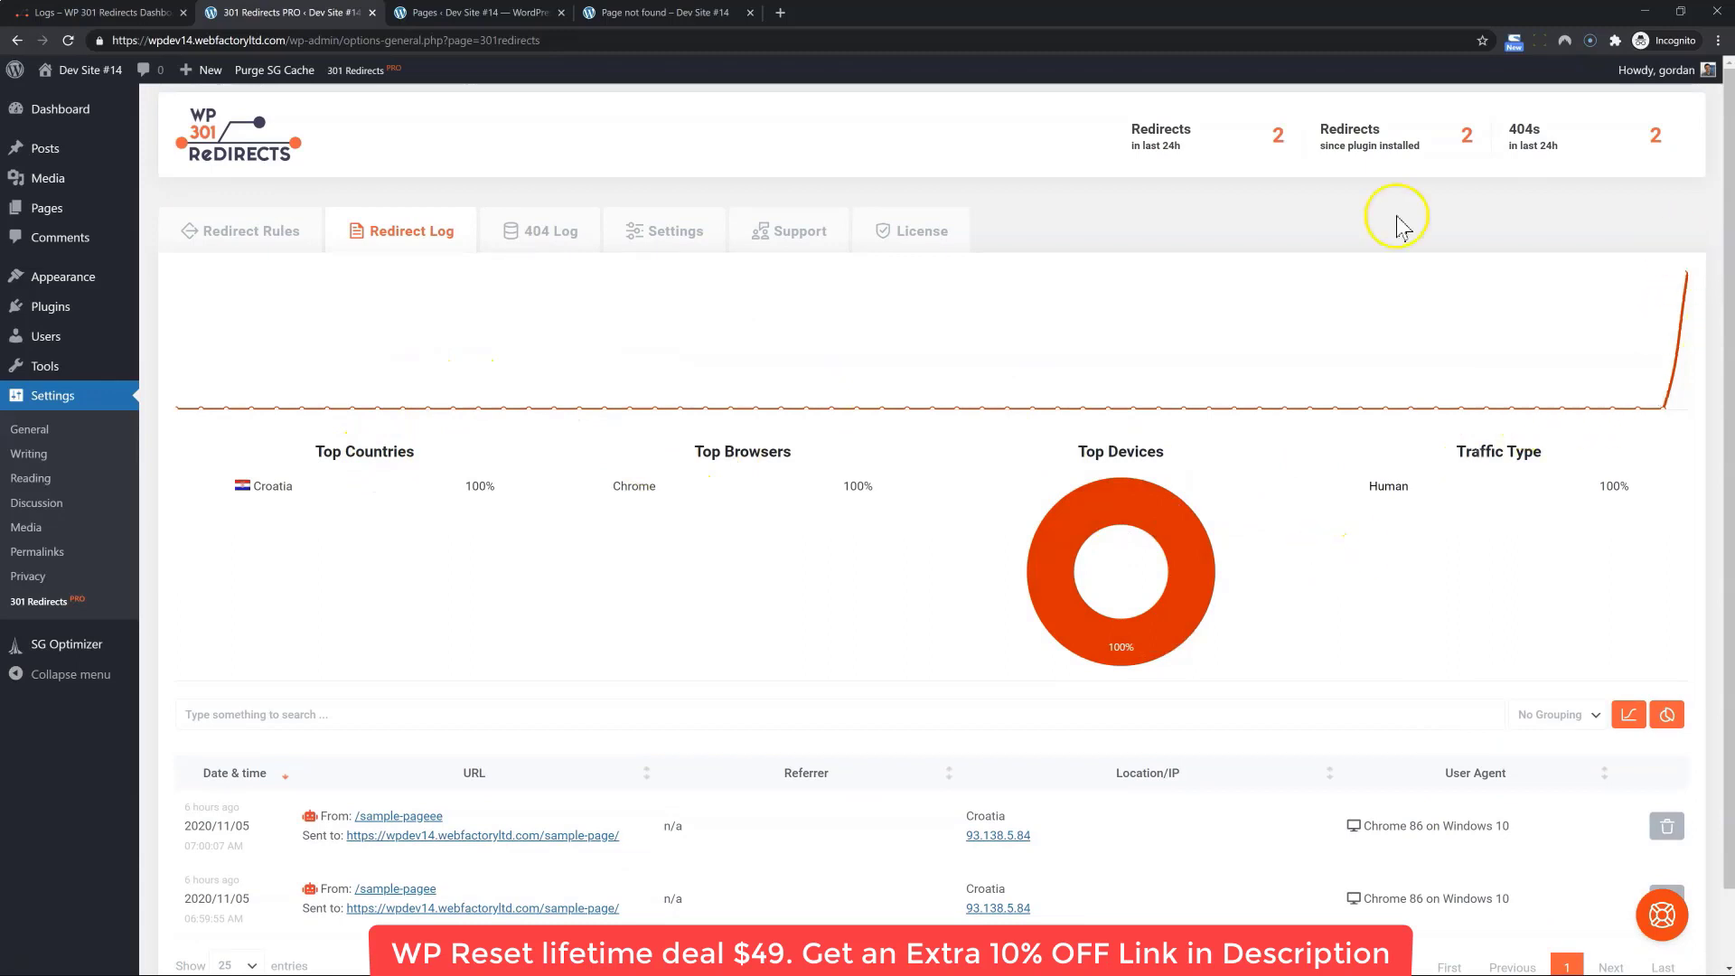
{"action": "left_click", "coordinate": [244, 233]}
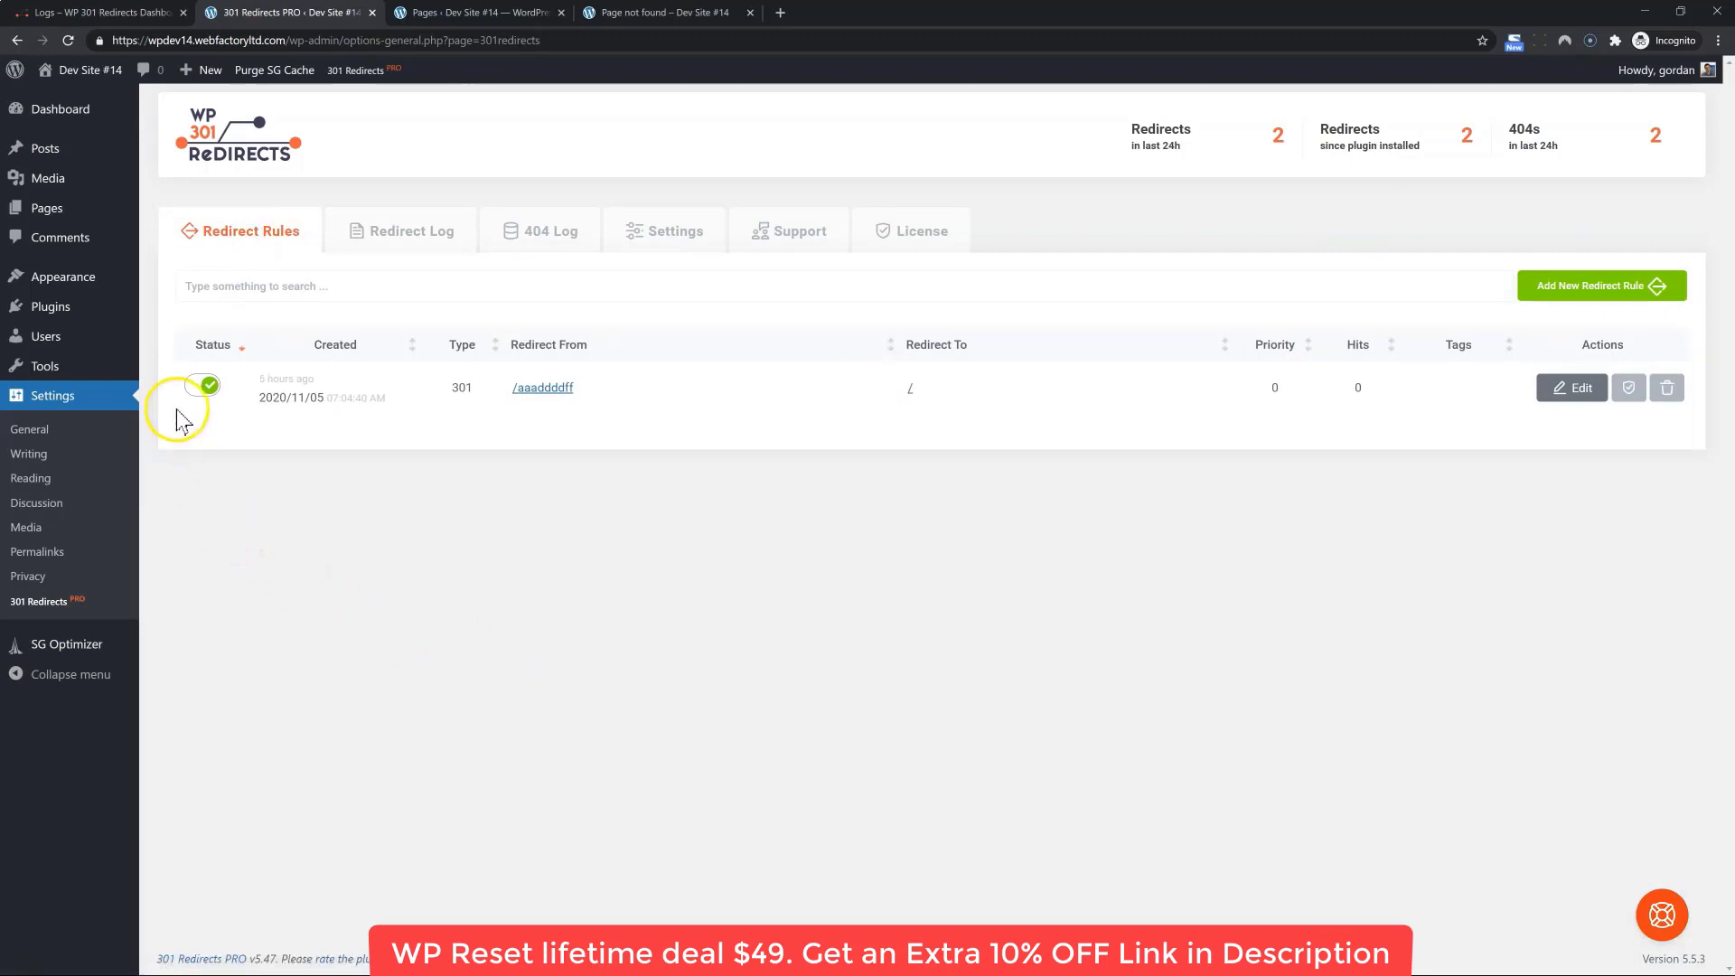
{"action": "left_click", "coordinate": [206, 395]}
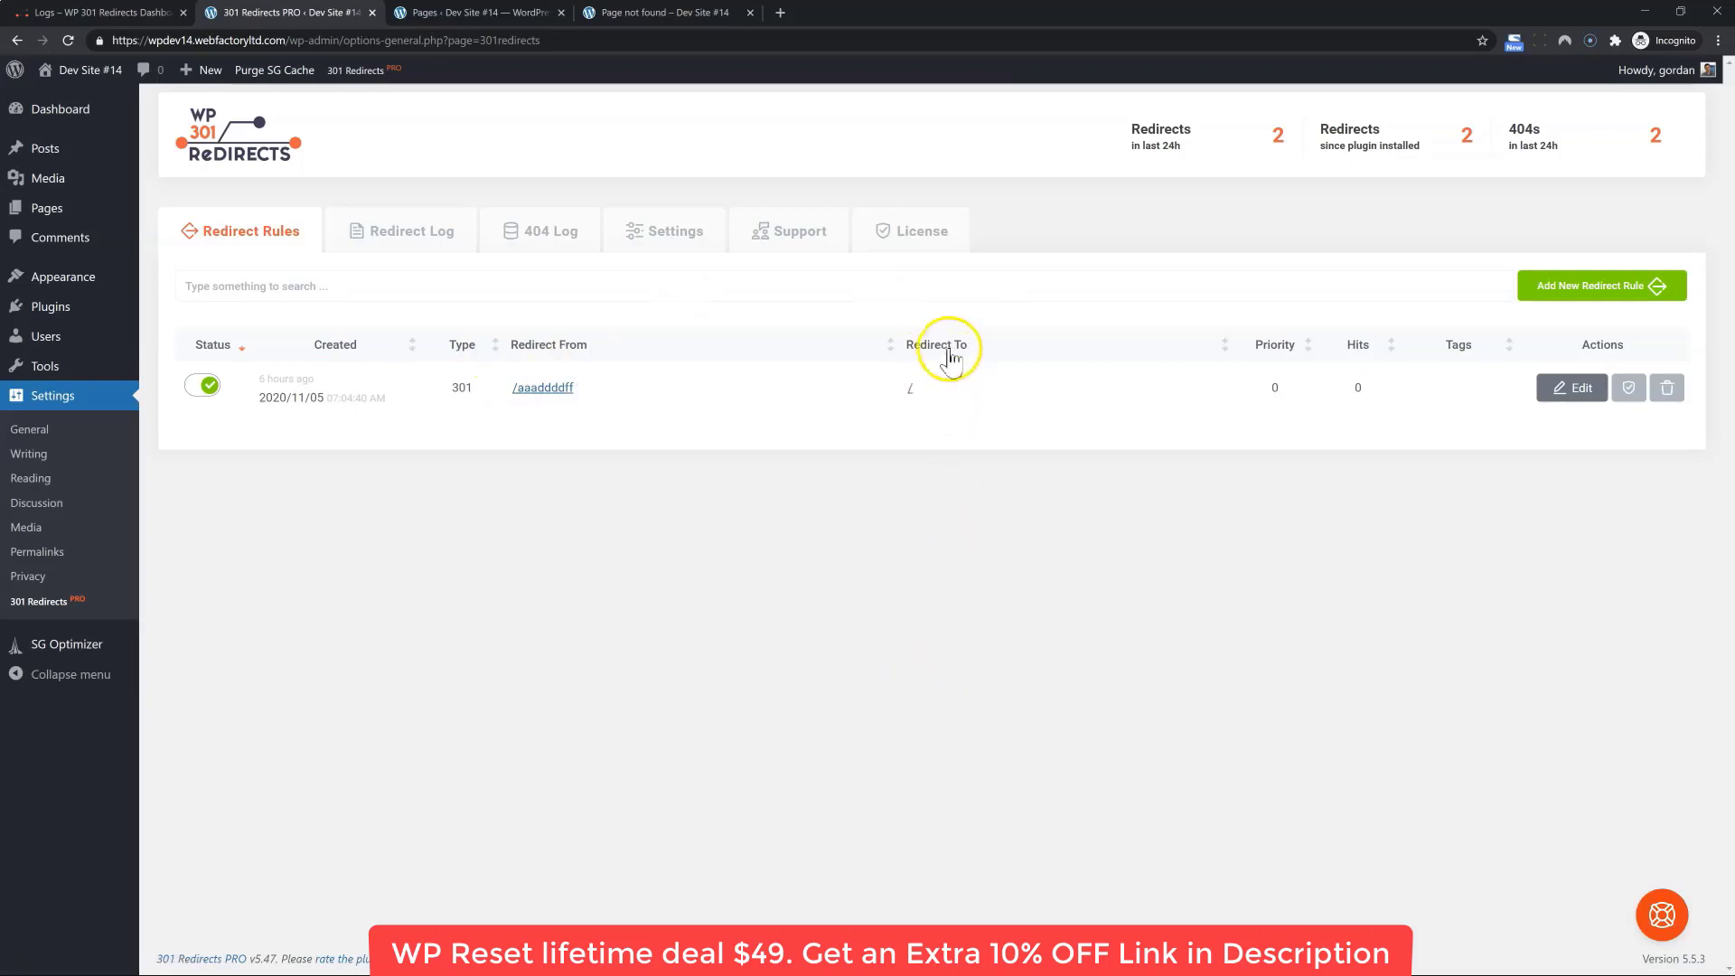
{"action": "left_click", "coordinate": [1533, 388]}
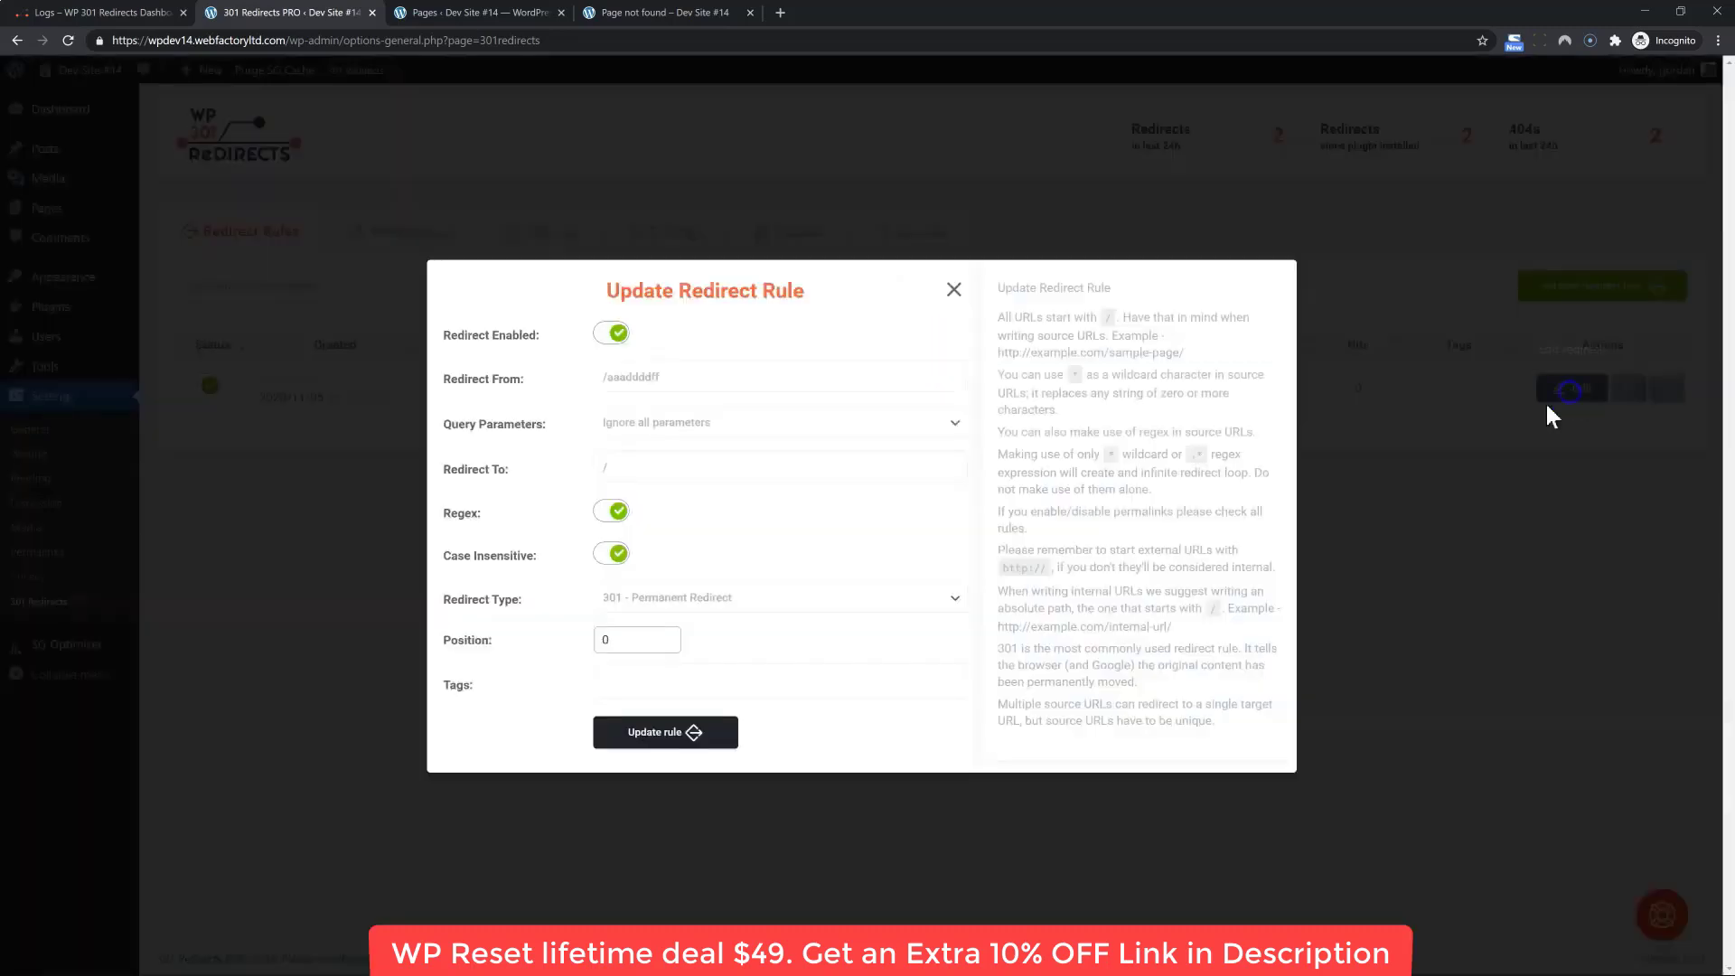
{"action": "double_click", "coordinate": [664, 469]}
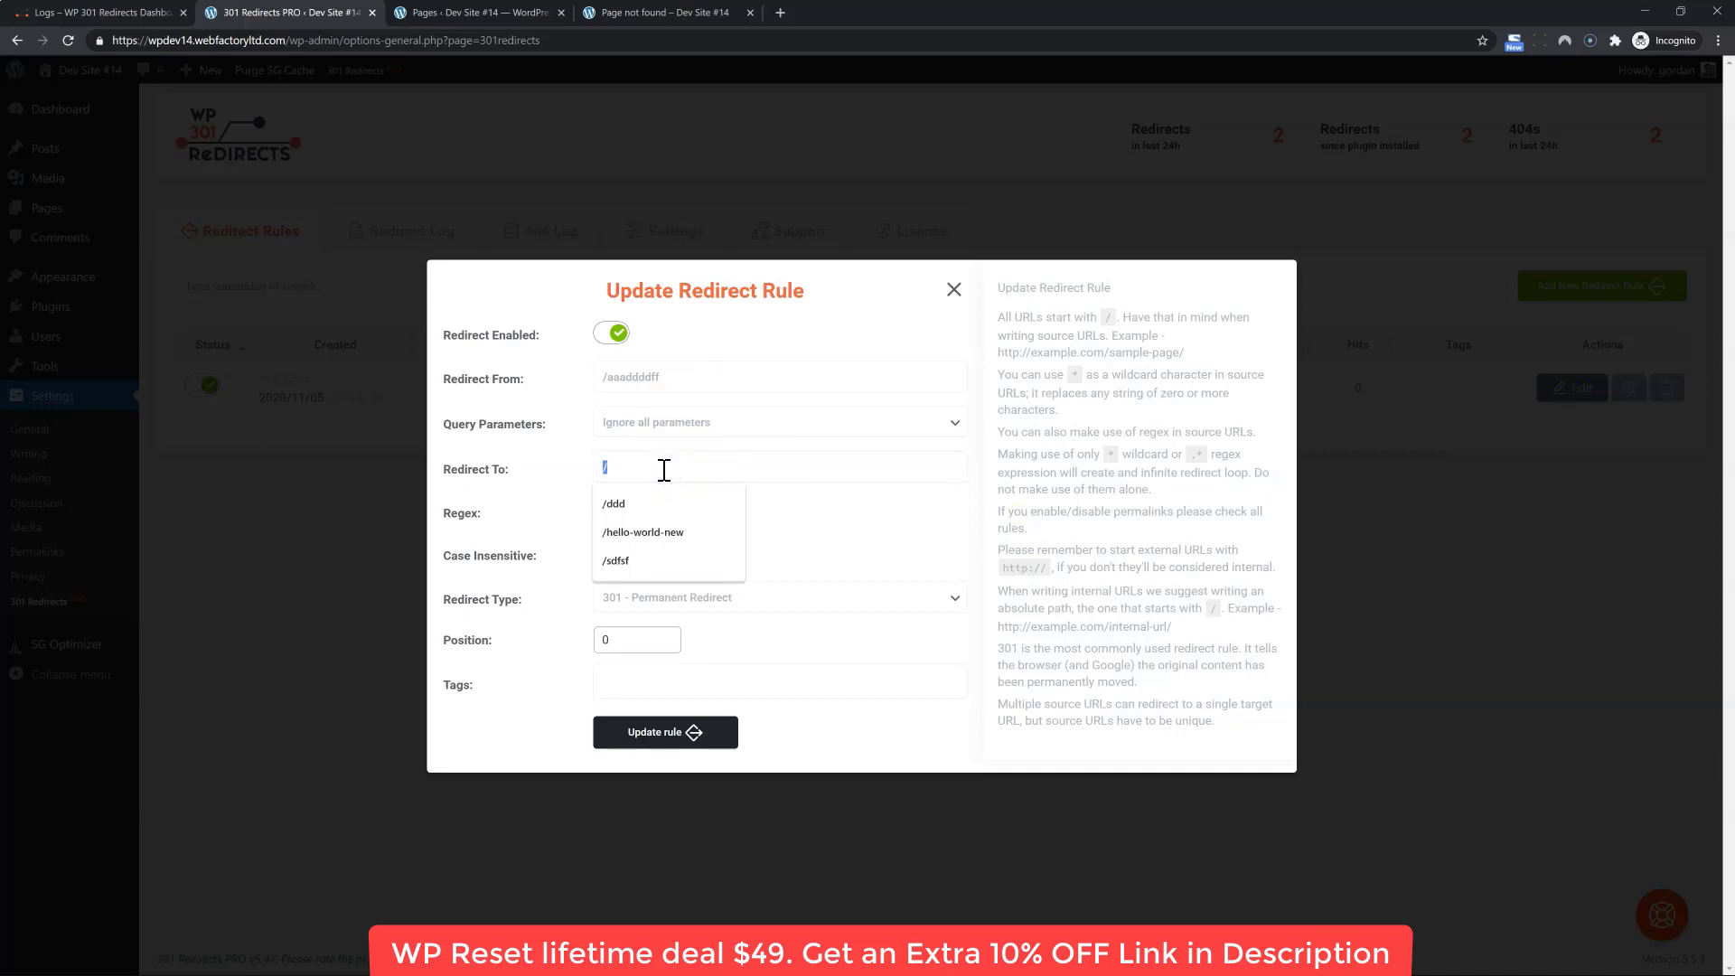
{"action": "type", "text": "google.com"}
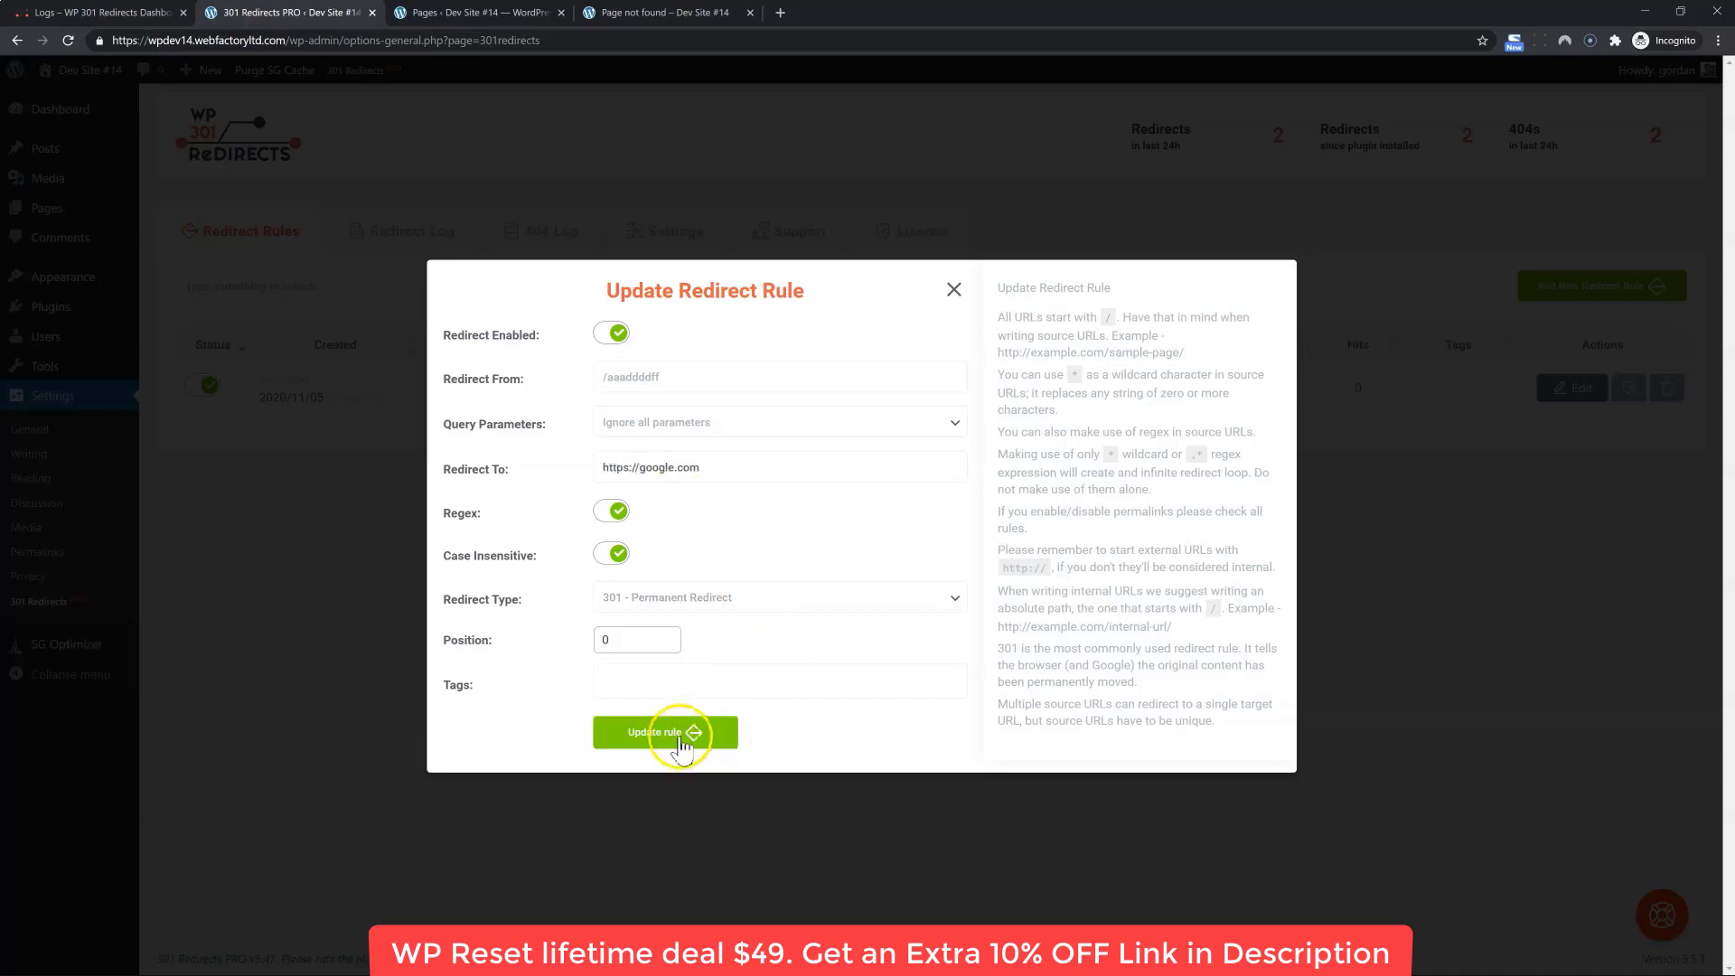
{"action": "left_click", "coordinate": [681, 736]}
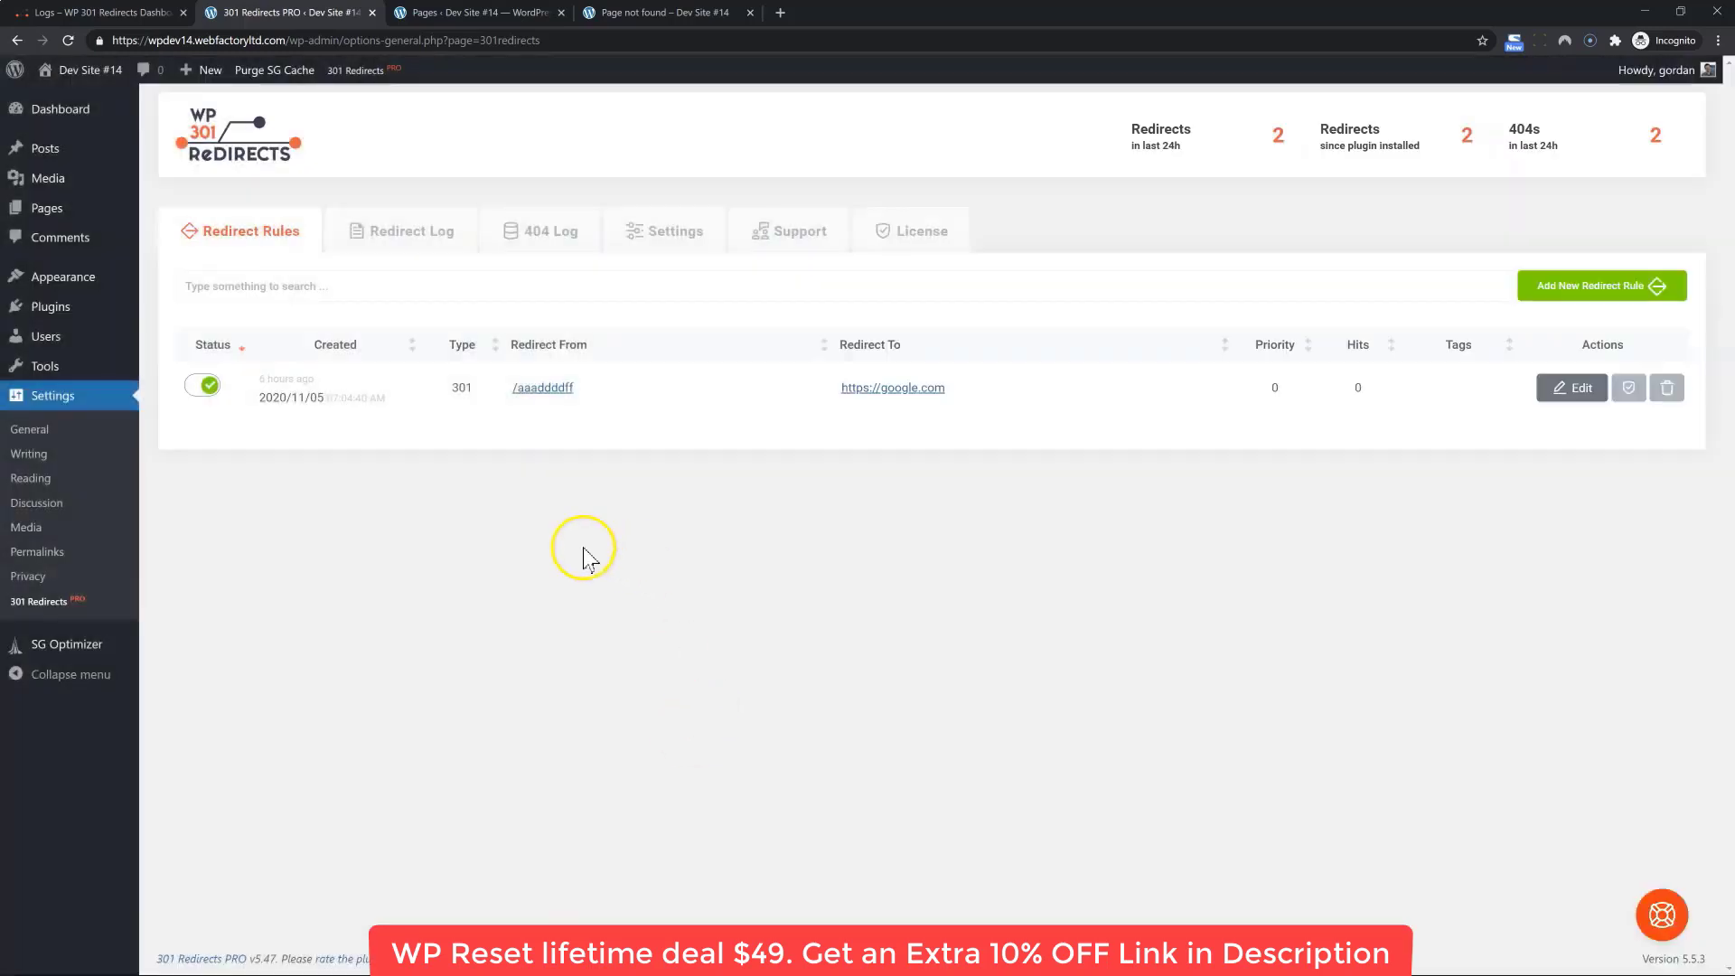
Test the rule by copying the /aaaddddff link address and loading it in a new browser tab, then close that tab
{"action": "right_click", "coordinate": [549, 389]}
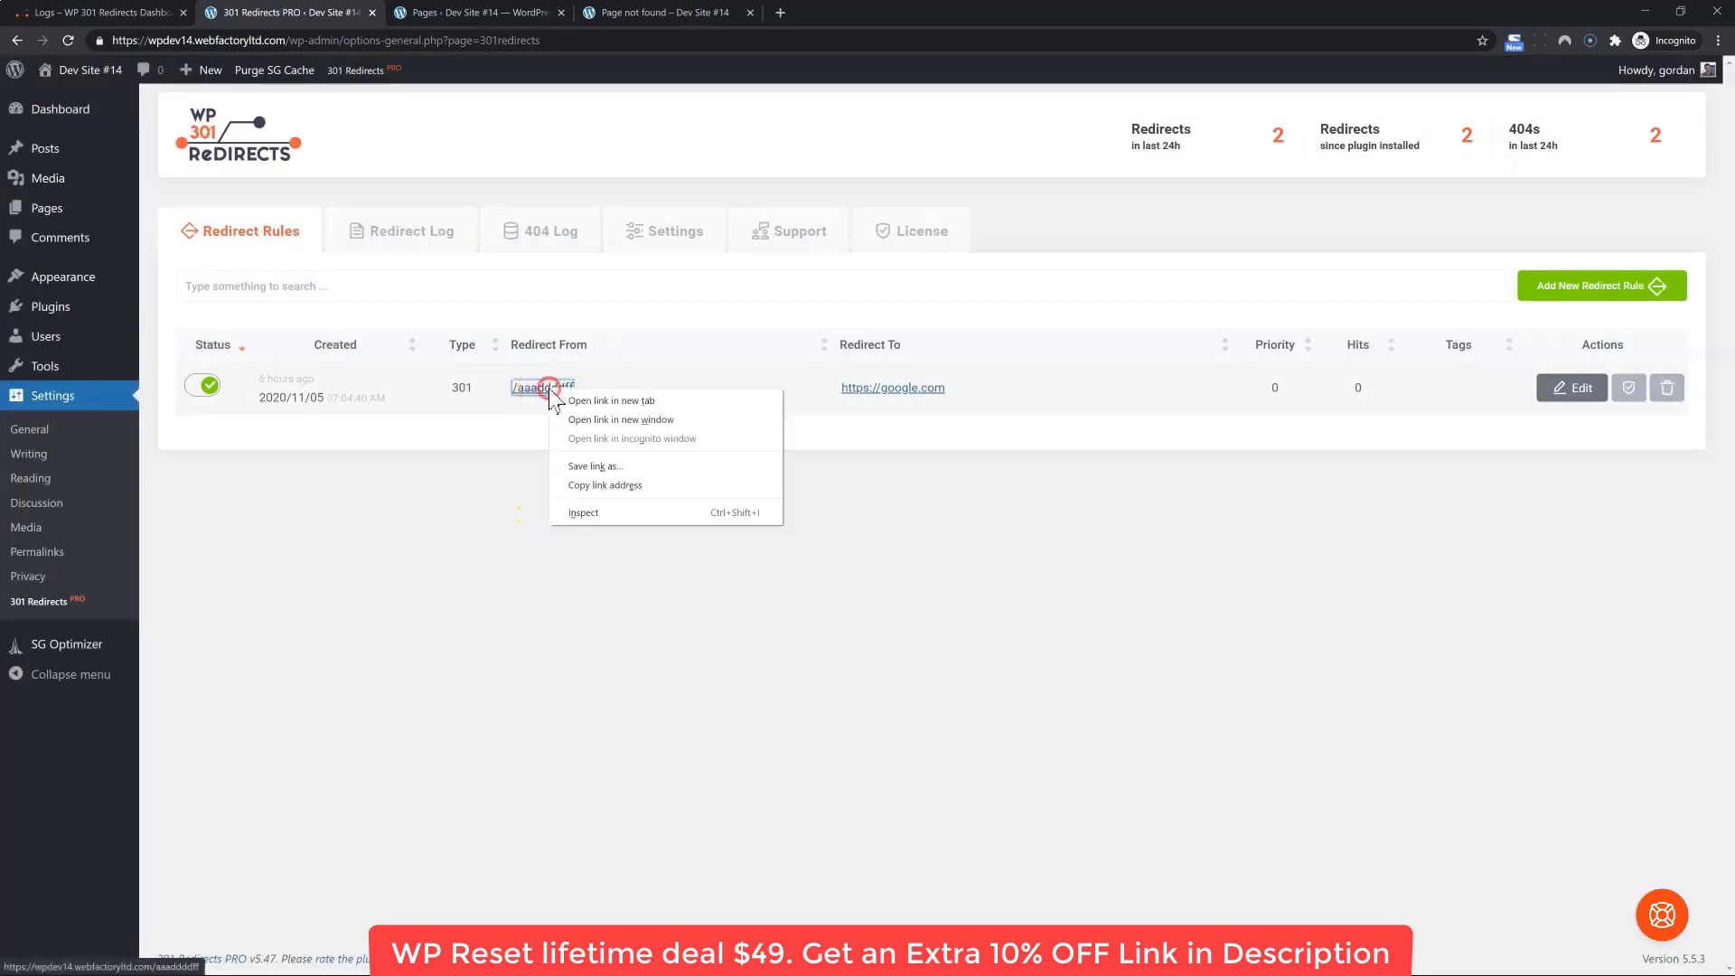
{"action": "left_click", "coordinate": [573, 485]}
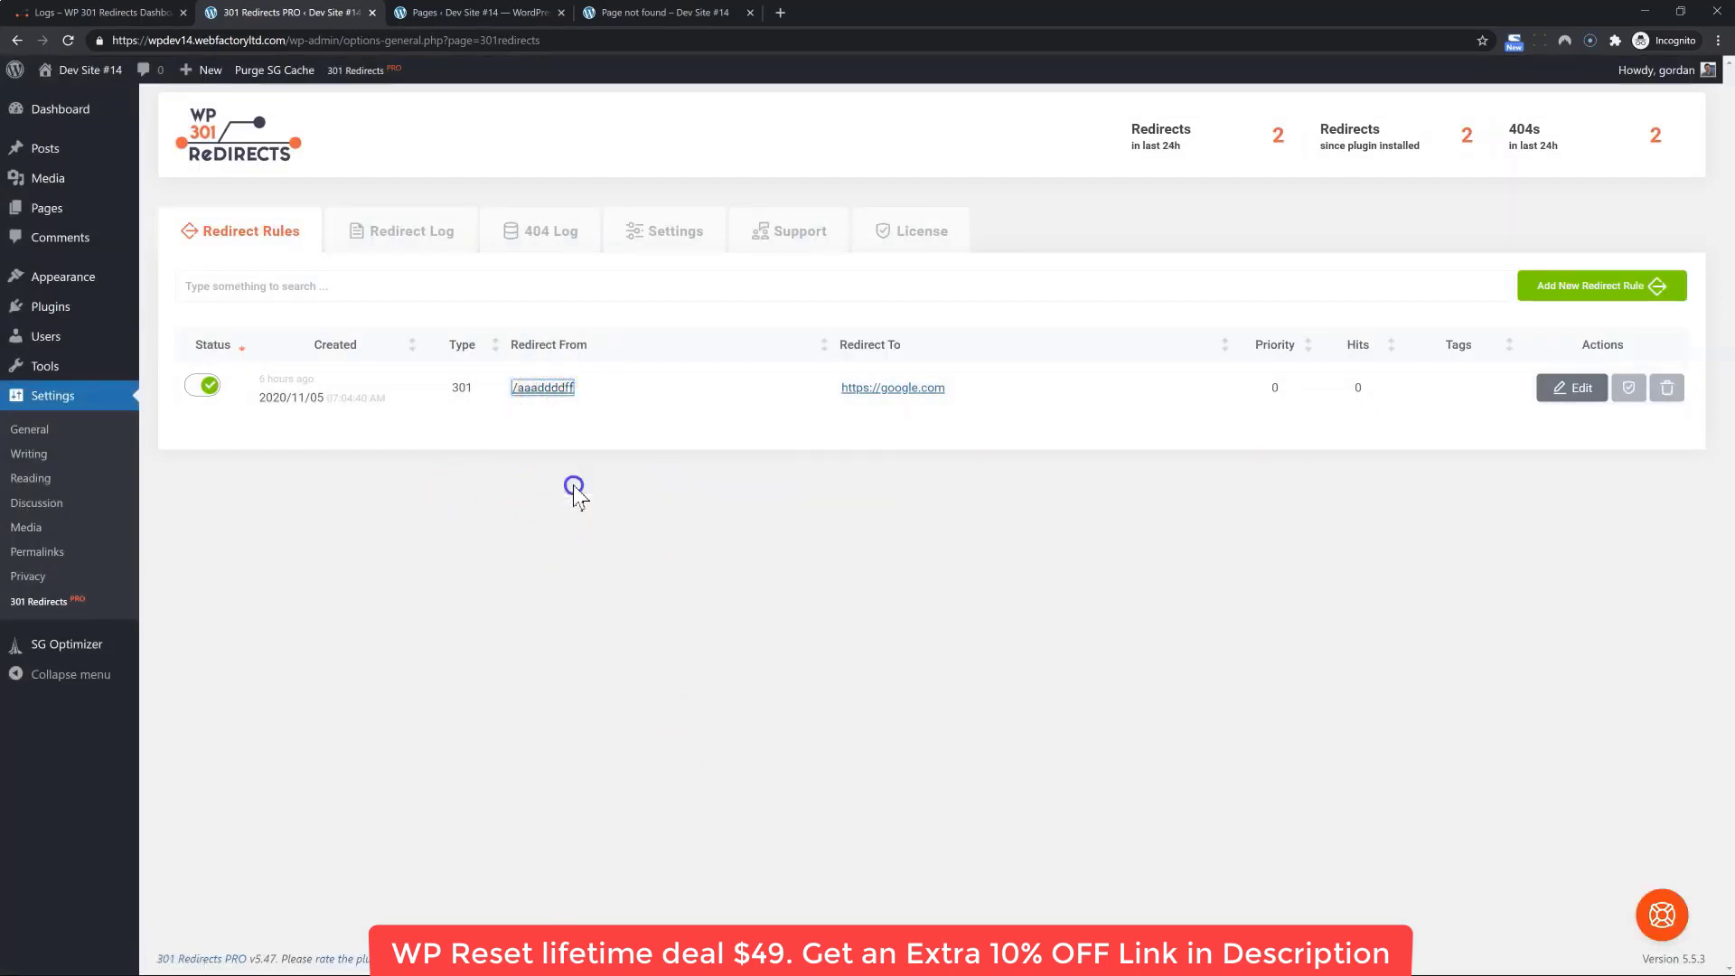
{"action": "left_click", "coordinate": [783, 13]}
{"action": "right_click", "coordinate": [558, 40]}
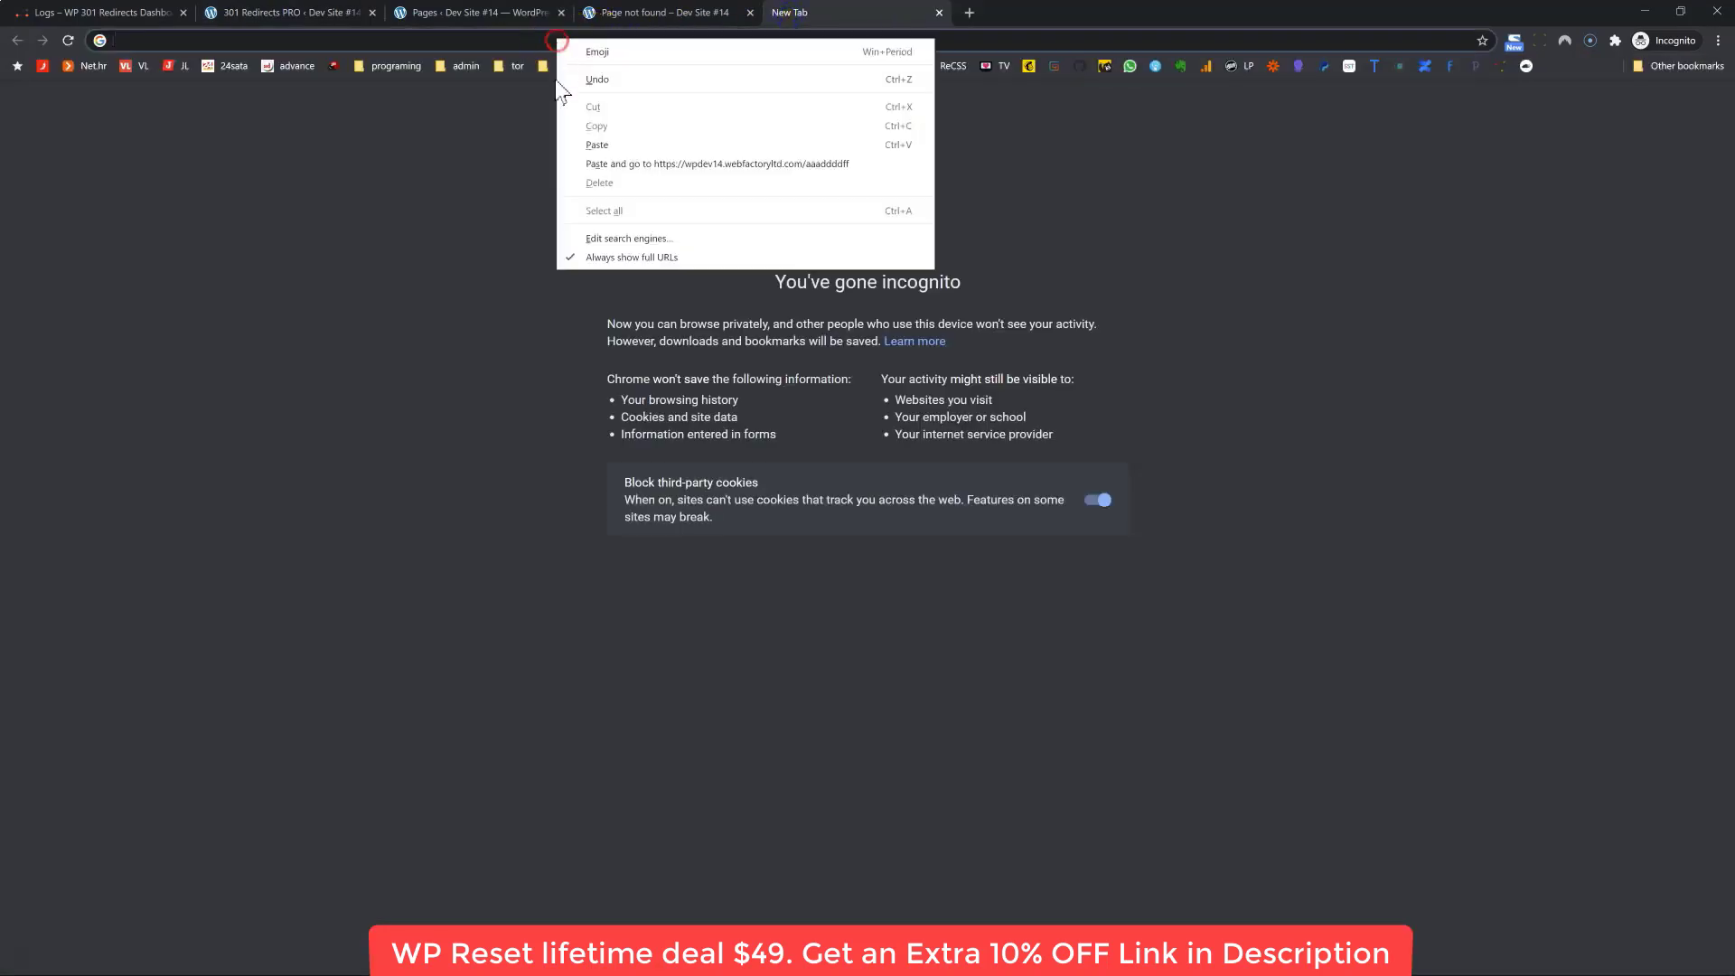
{"action": "left_click", "coordinate": [604, 163]}
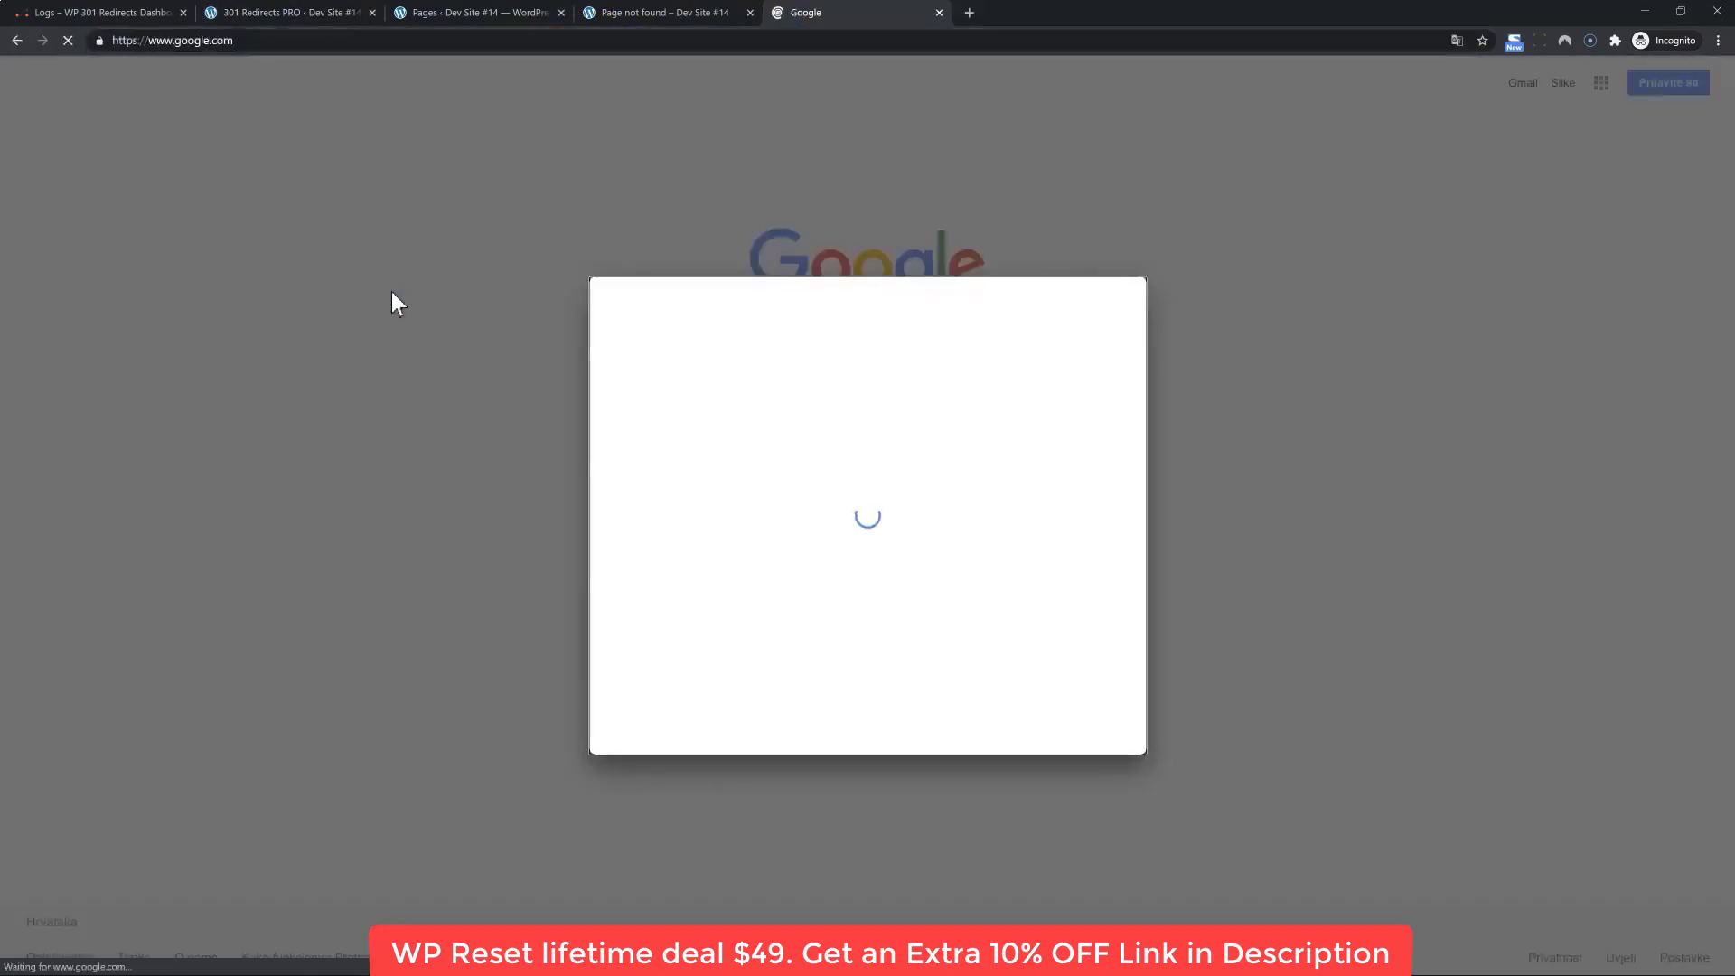
{"action": "left_click", "coordinate": [939, 13]}
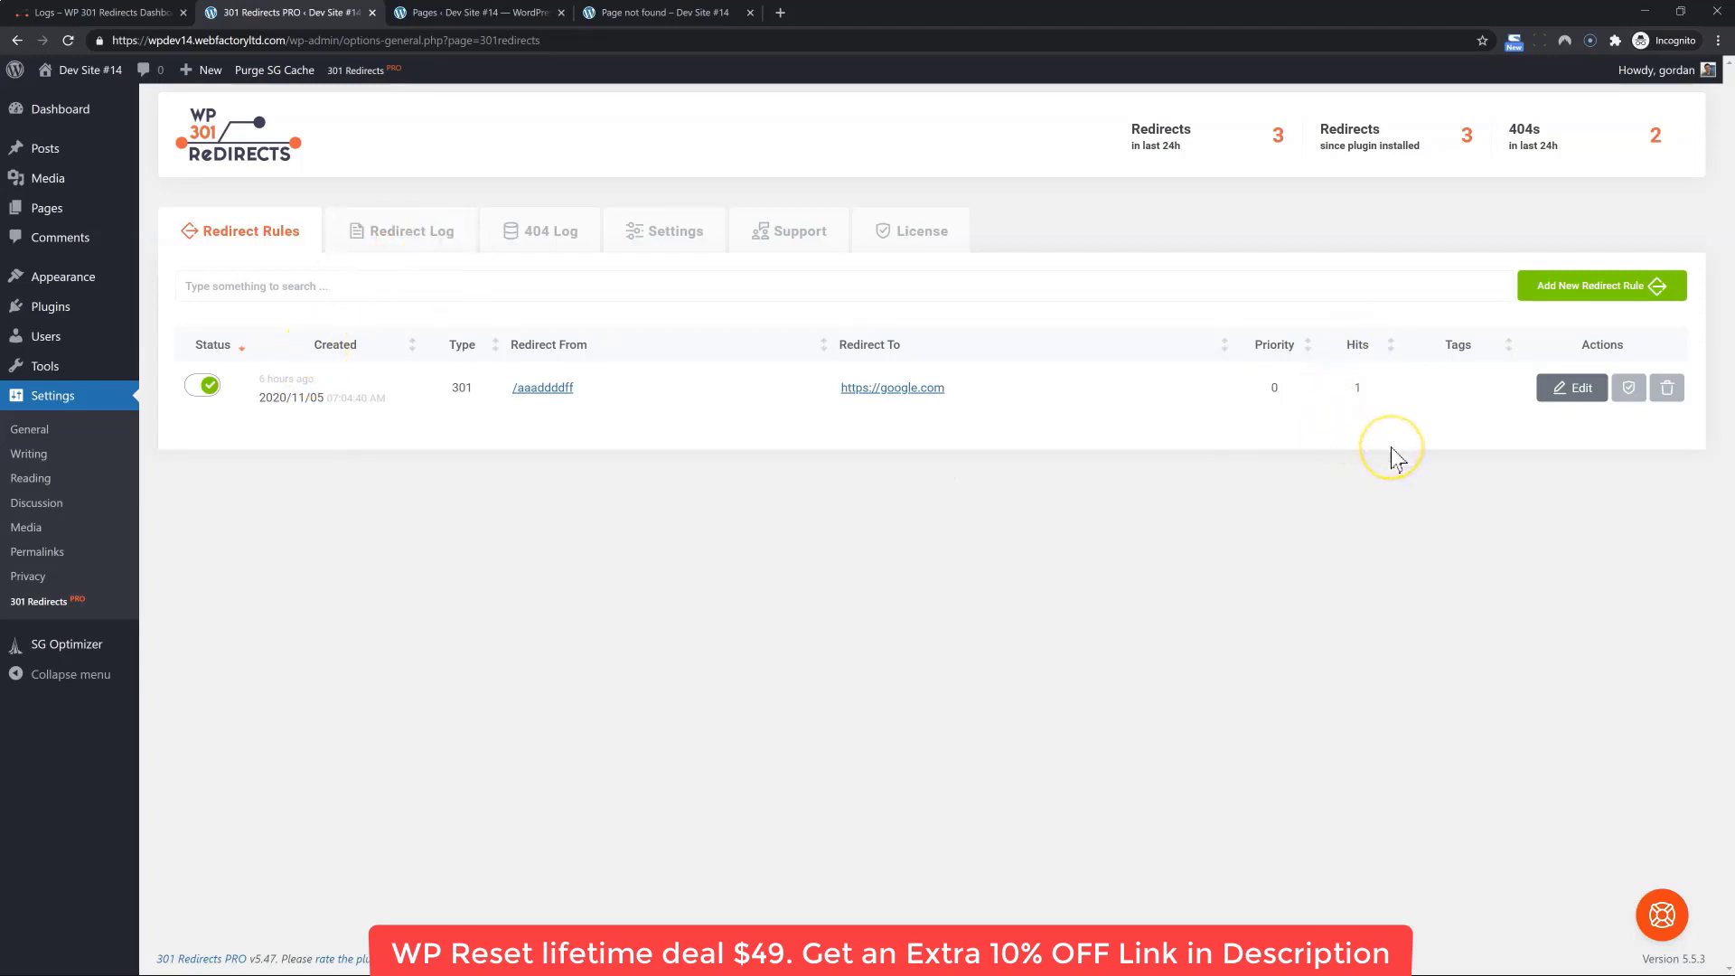
Add the tag "sample tag" to the /aaaddddff redirect rule, save it, and filter the rules by that tag
{"action": "left_click", "coordinate": [1570, 387]}
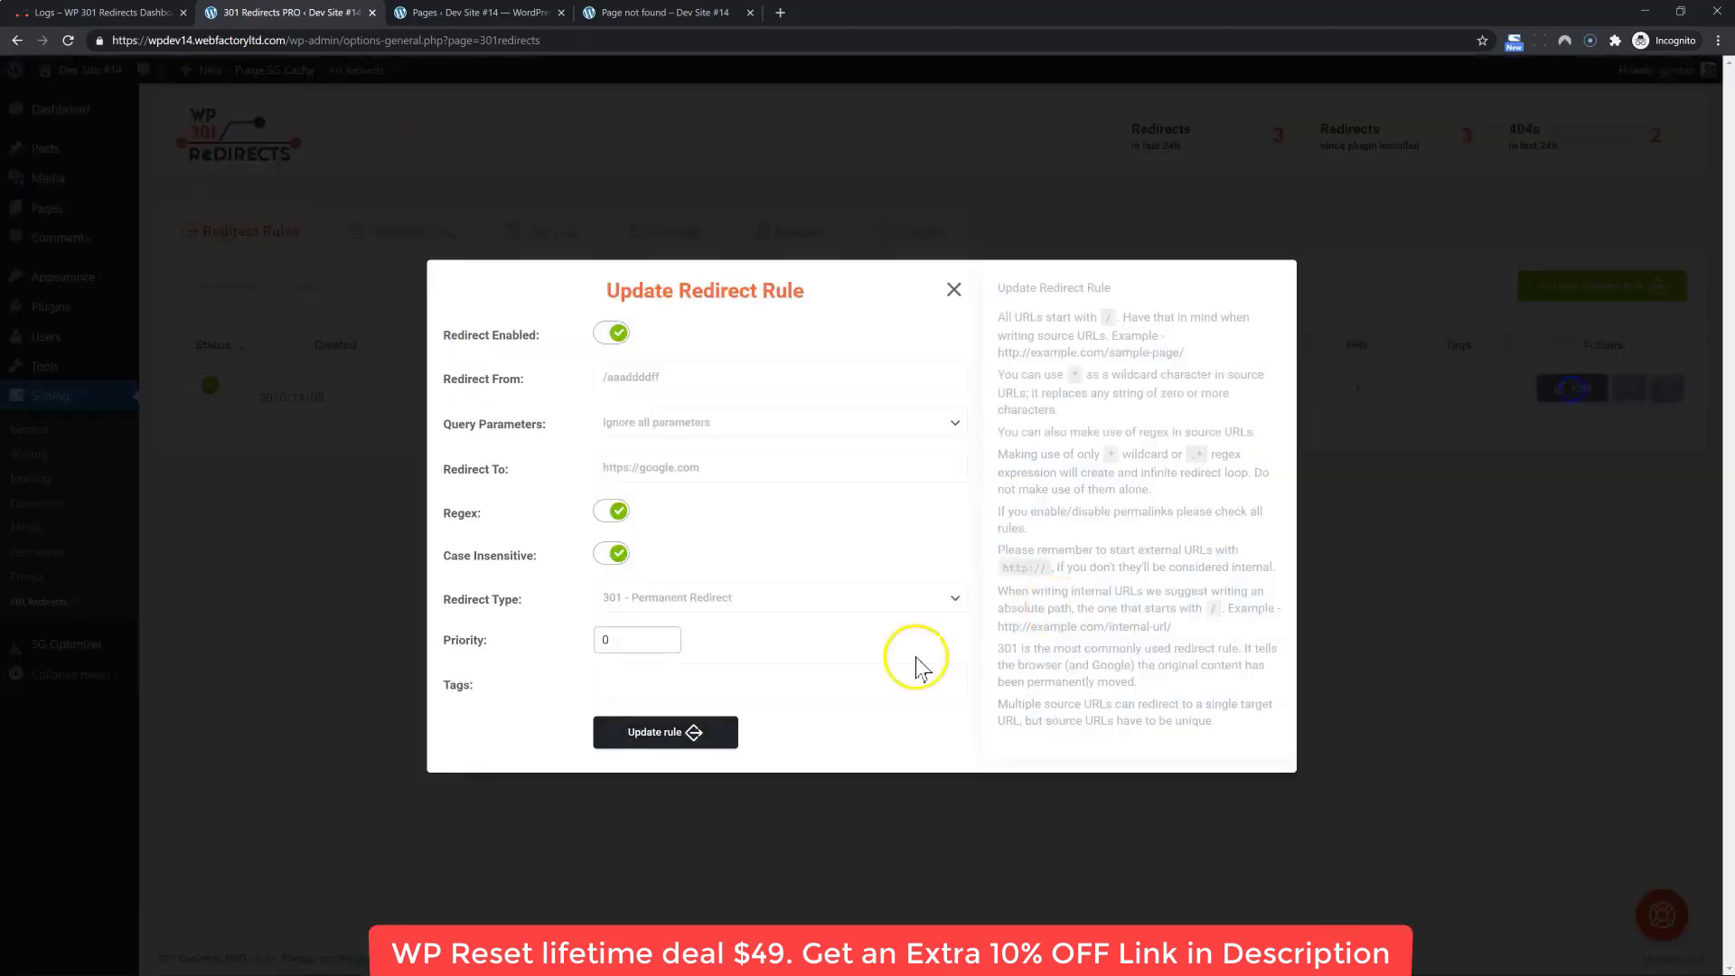
{"action": "left_click", "coordinate": [666, 691]}
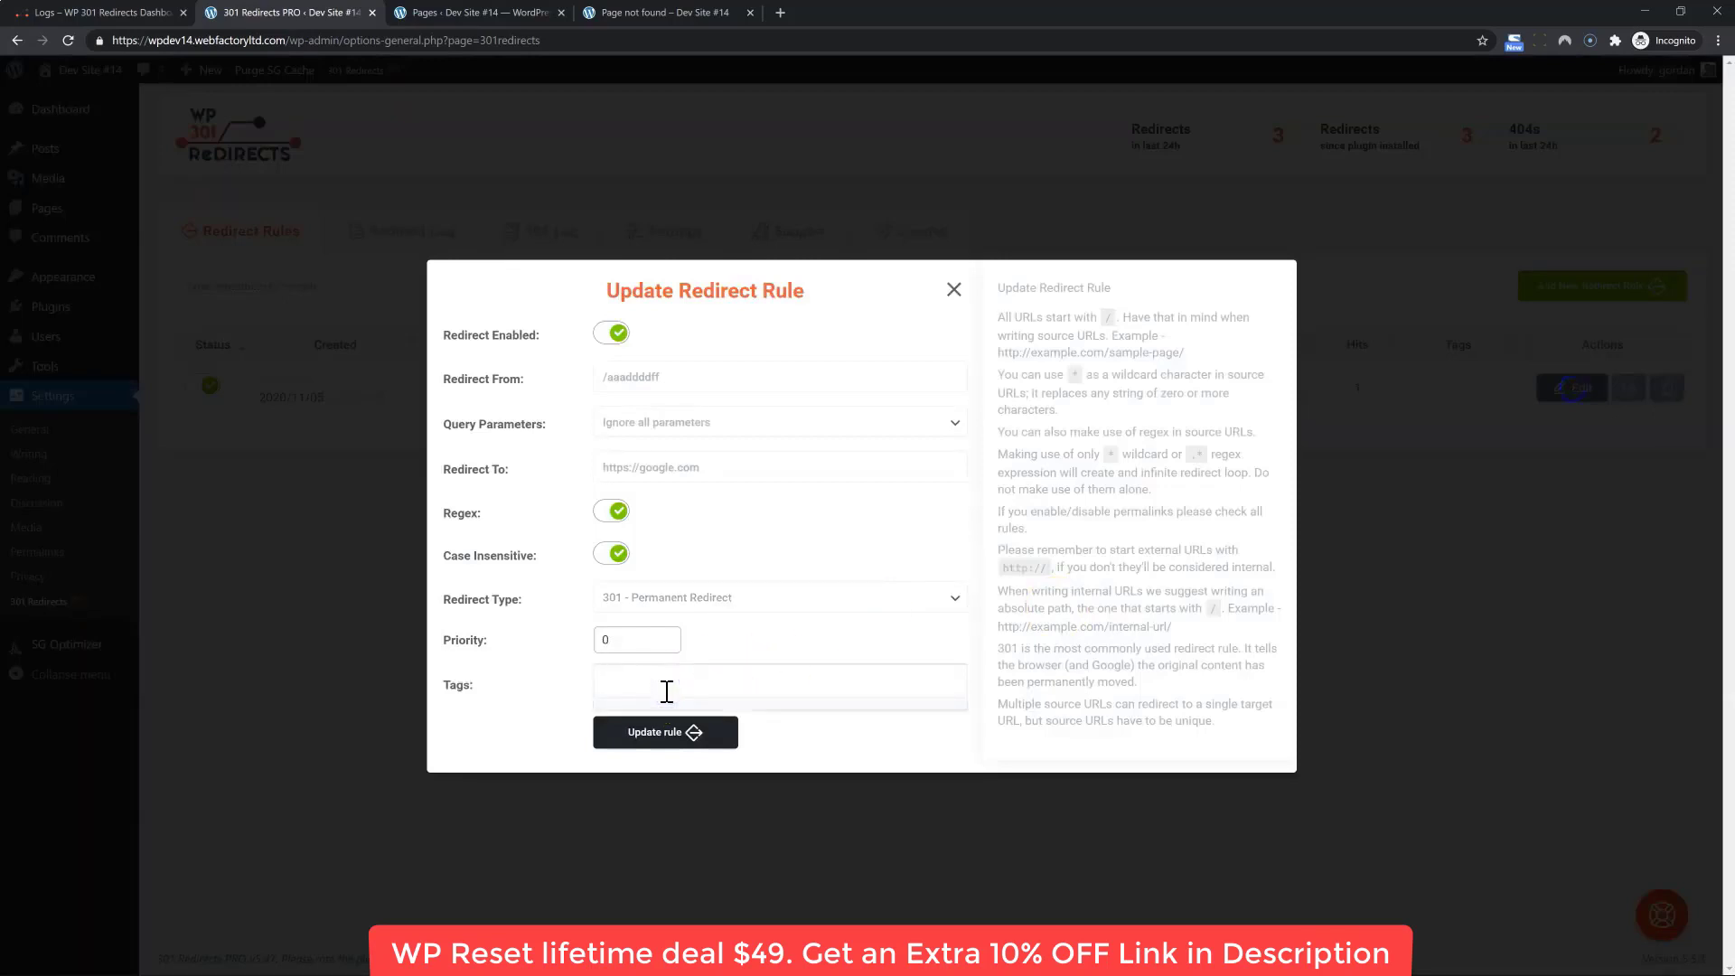
{"action": "type", "text": "sample ta"}
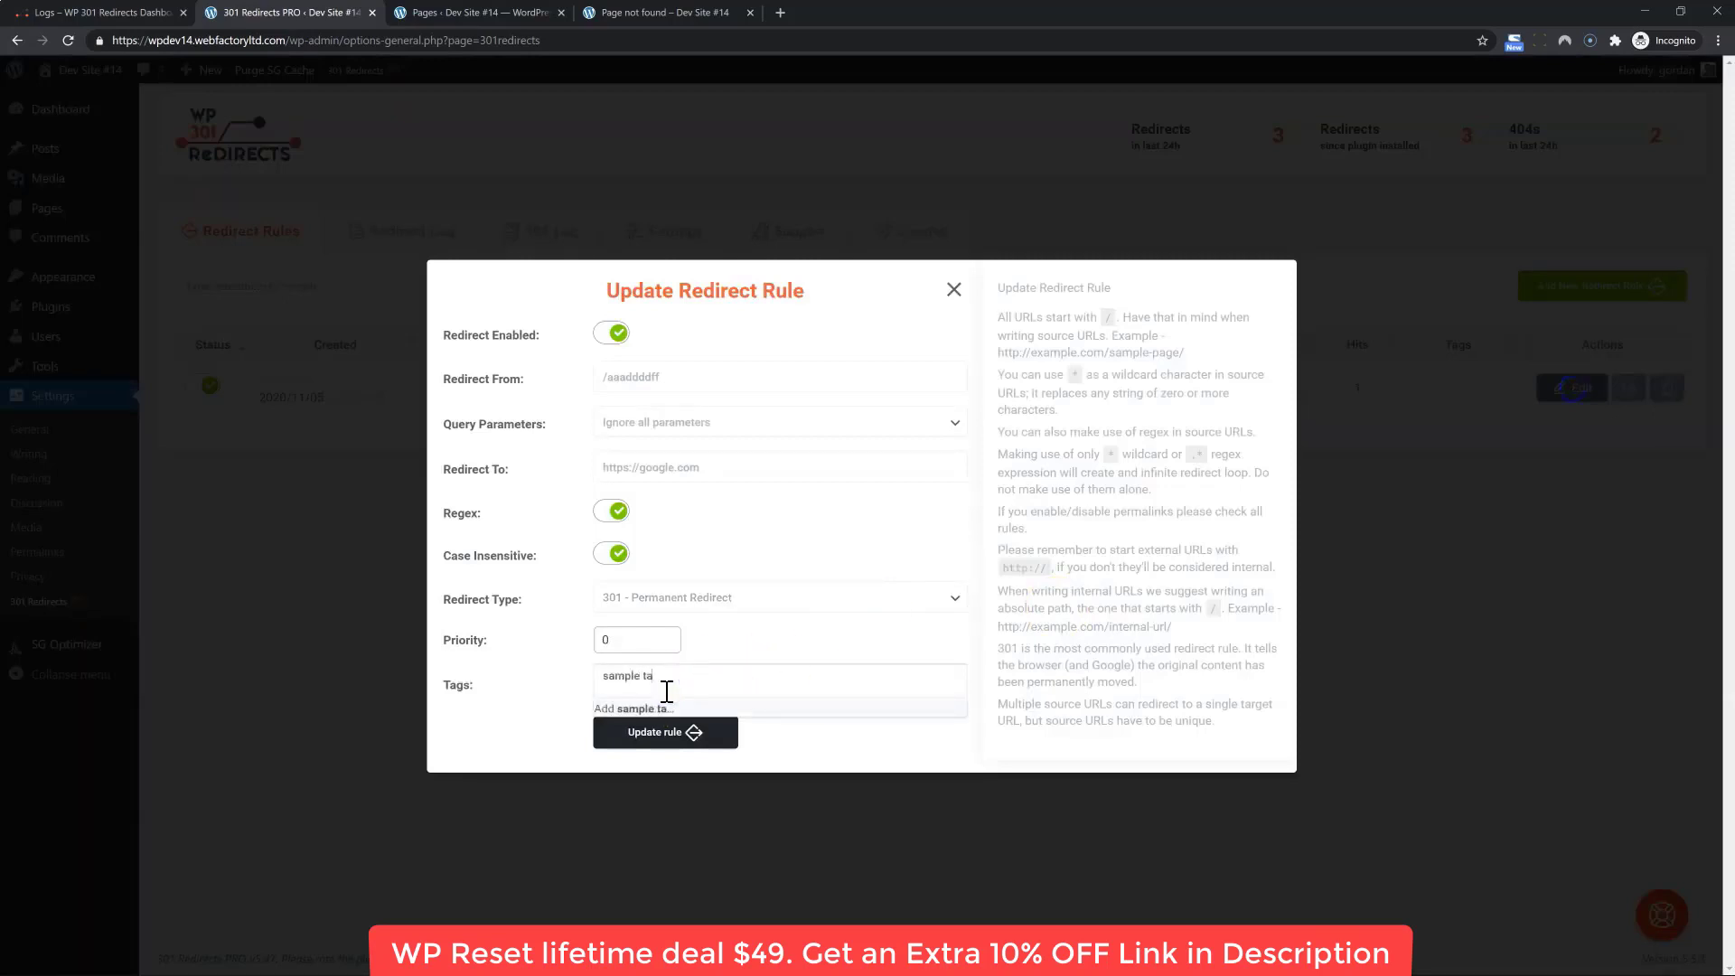
{"action": "type", "text": "g"}
{"action": "key", "text": "Return"}
{"action": "left_click", "coordinate": [680, 718]}
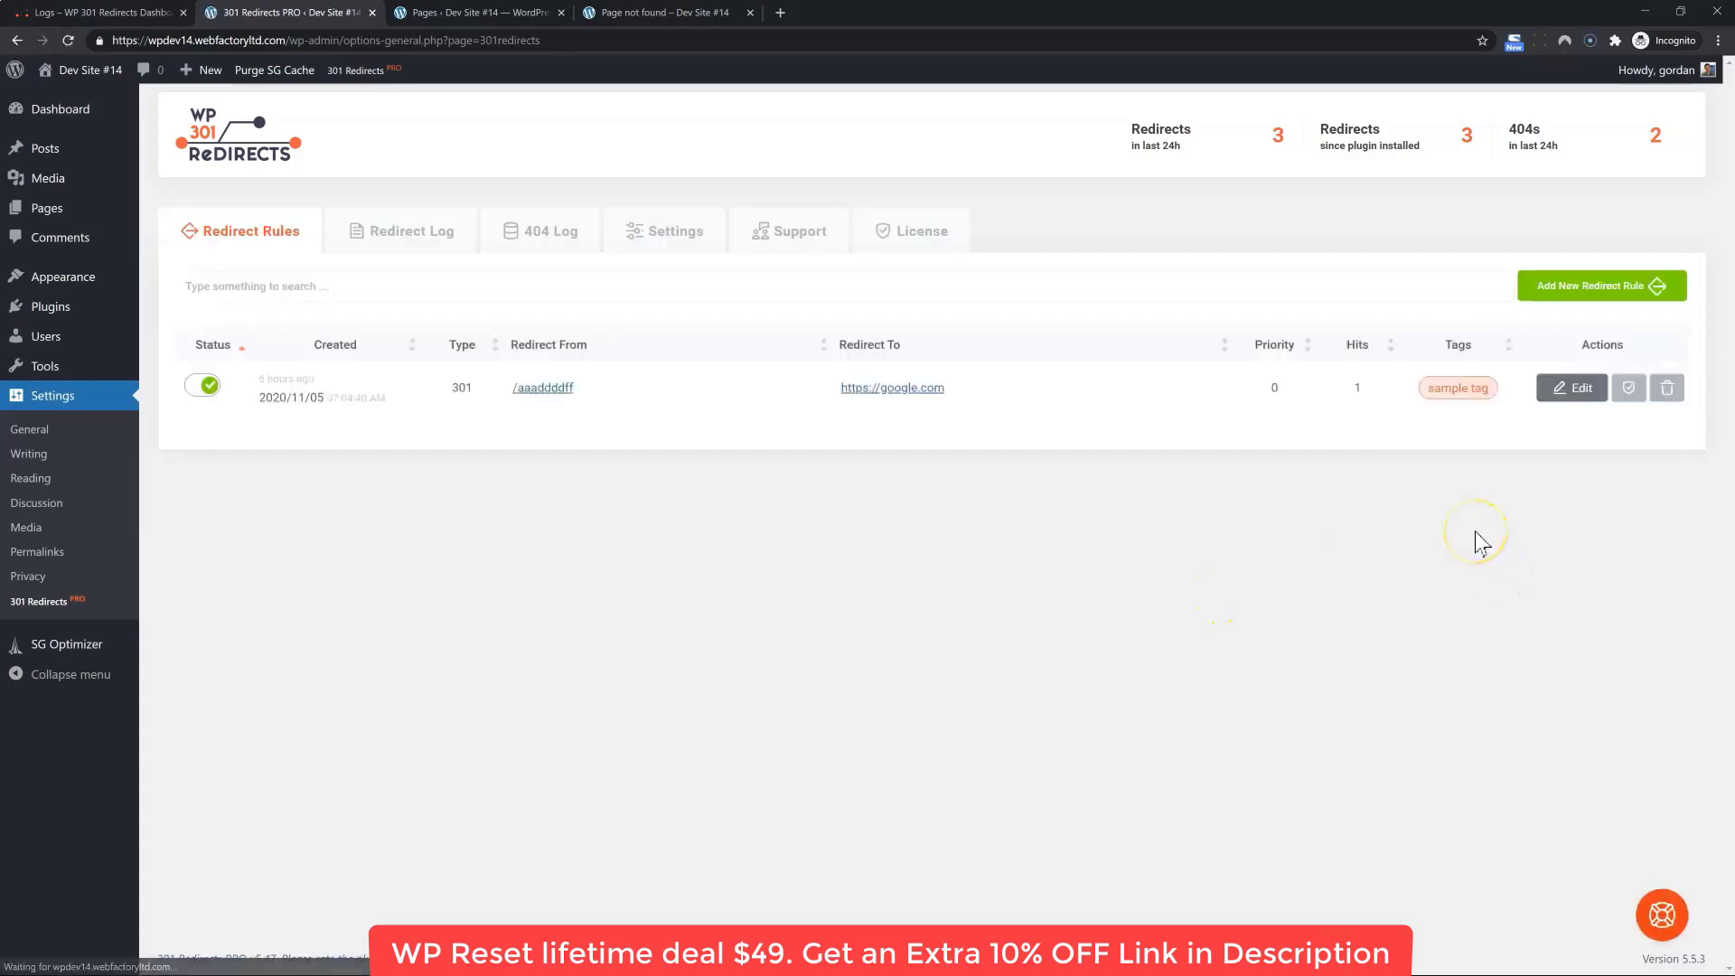
{"action": "left_click", "coordinate": [1458, 388]}
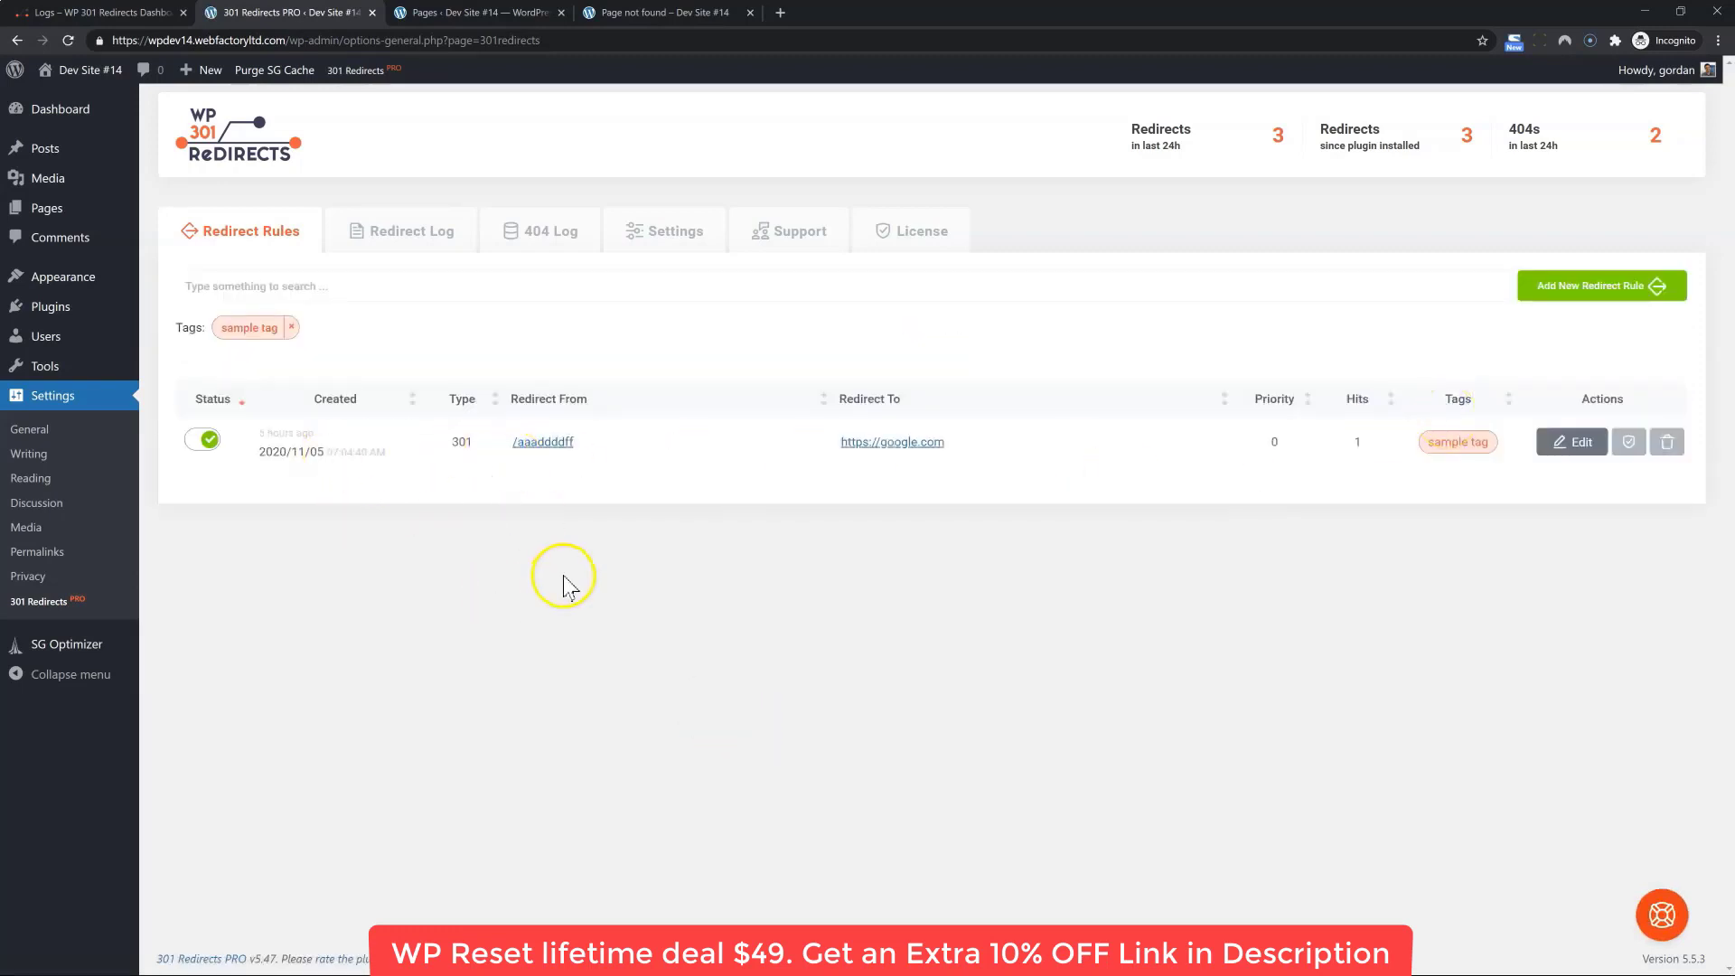
Open the /aaaddddff redirect rule for editing, review the rule-writing guidance, and turn off its Regex option
{"action": "left_click", "coordinate": [1572, 443]}
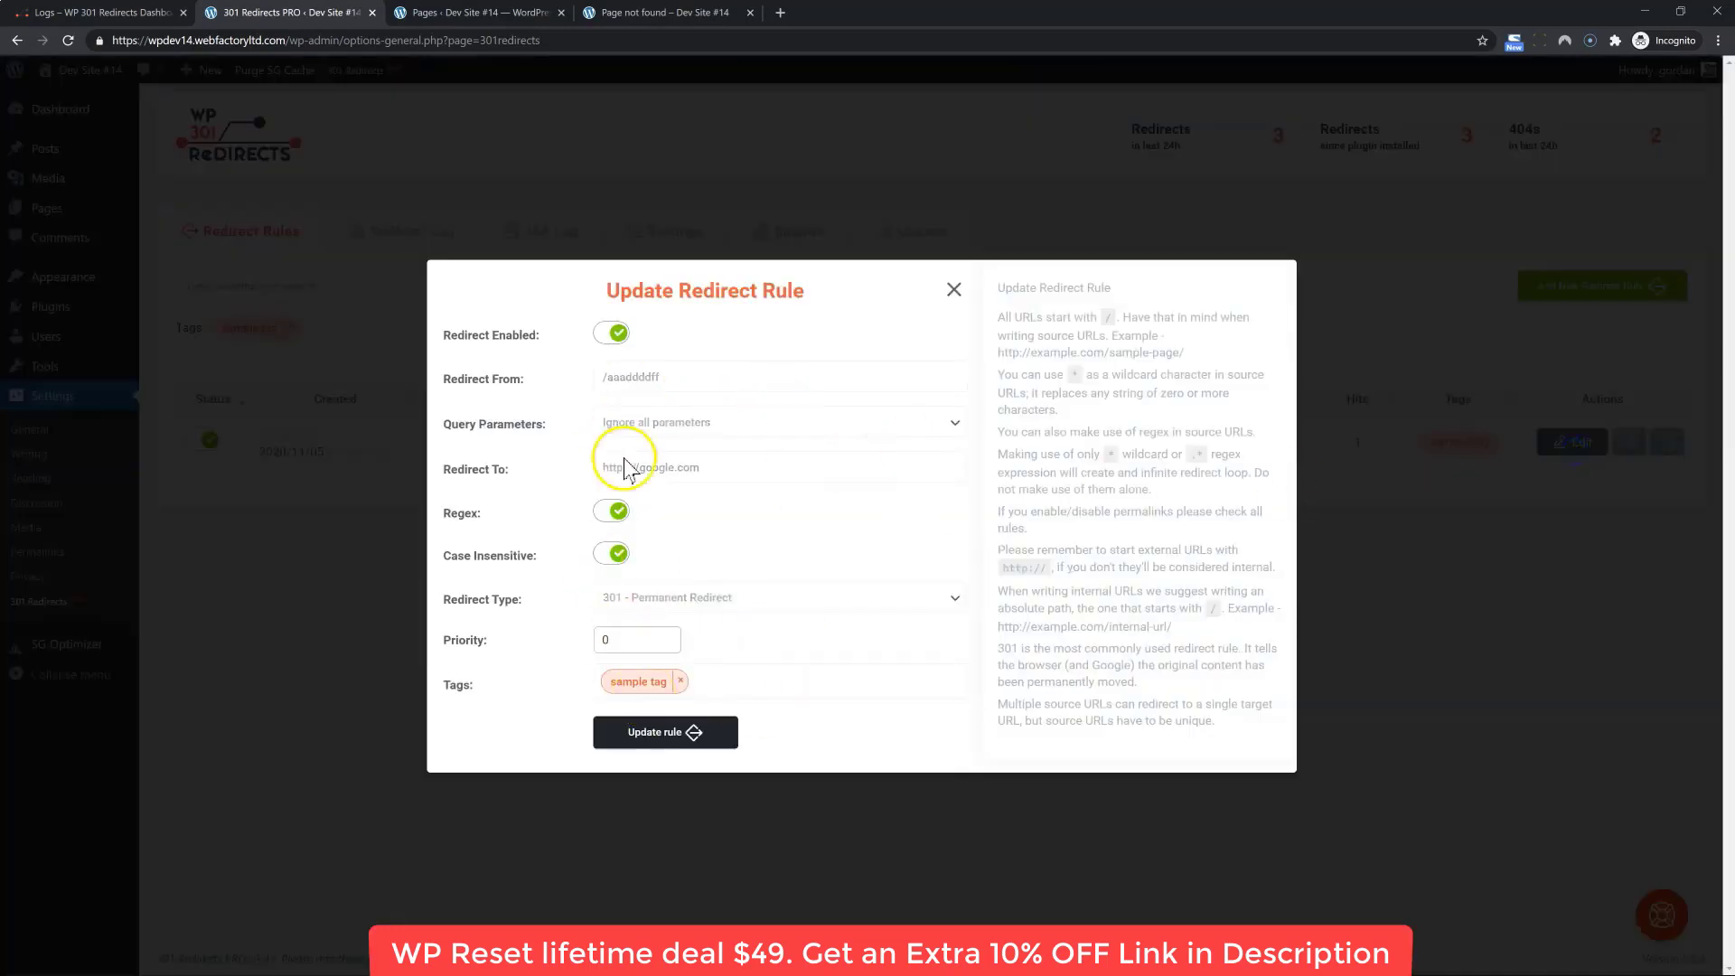
{"action": "left_click_drag", "start_coordinate": [1061, 338], "coordinate": [1100, 656]}
{"action": "left_click", "coordinate": [1112, 723]}
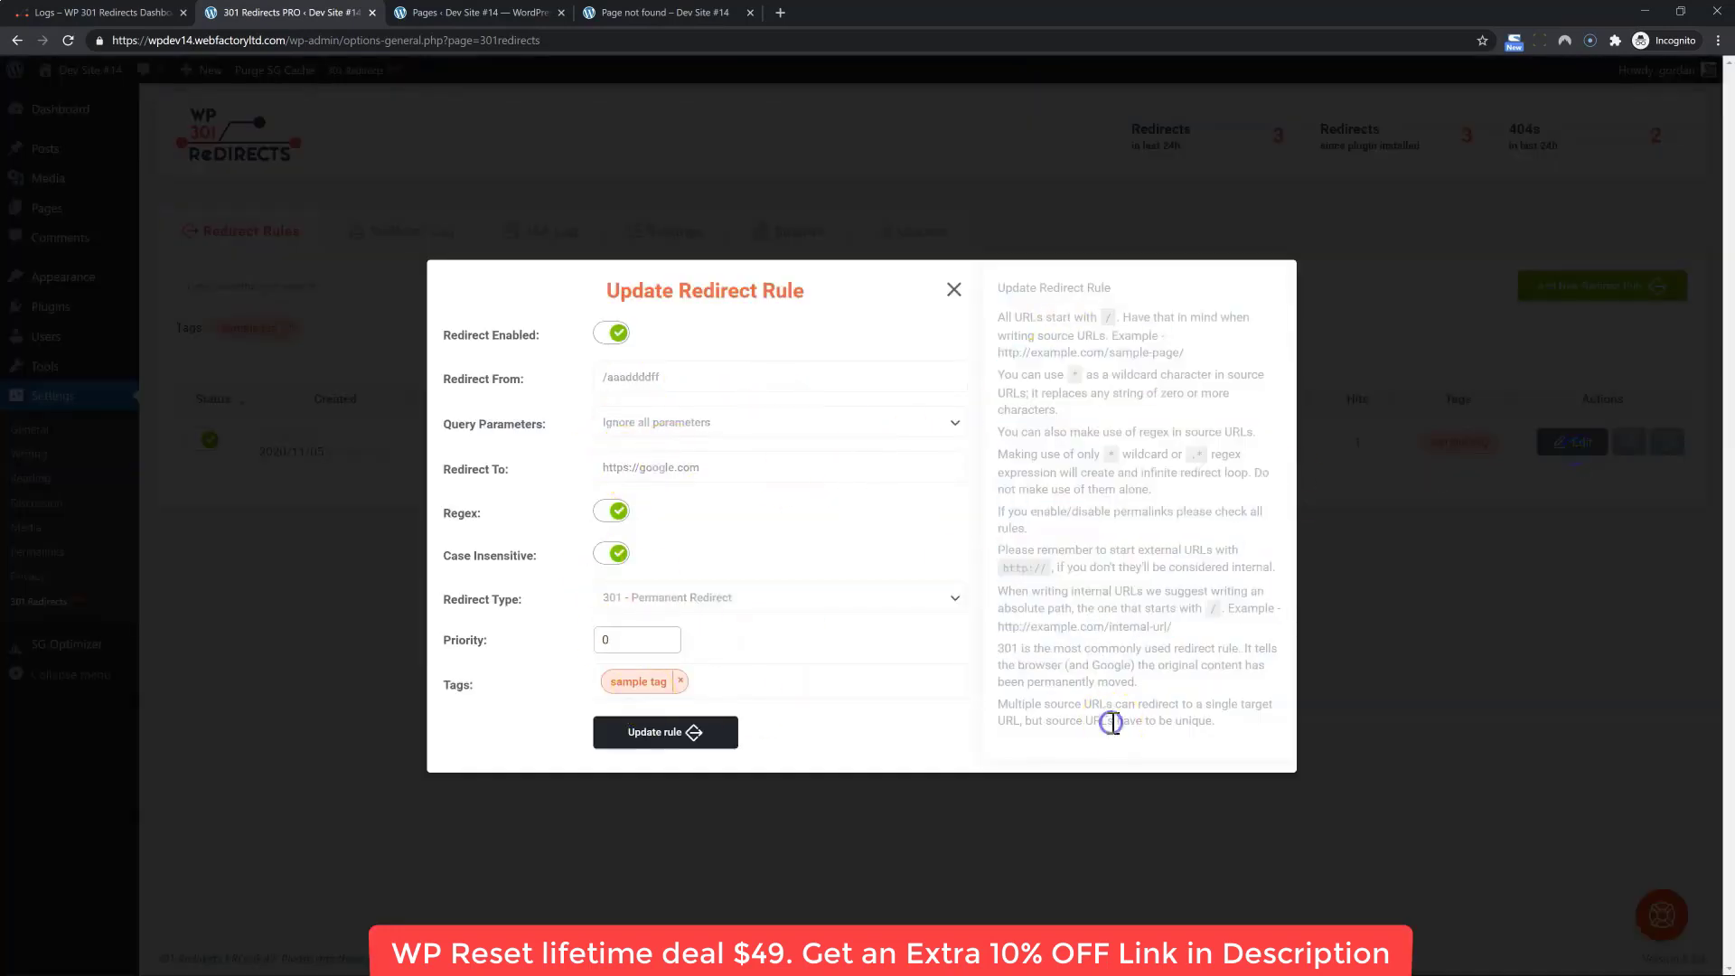
{"action": "left_click_drag", "start_coordinate": [1135, 358], "coordinate": [1135, 569]}
{"action": "left_click", "coordinate": [1136, 630]}
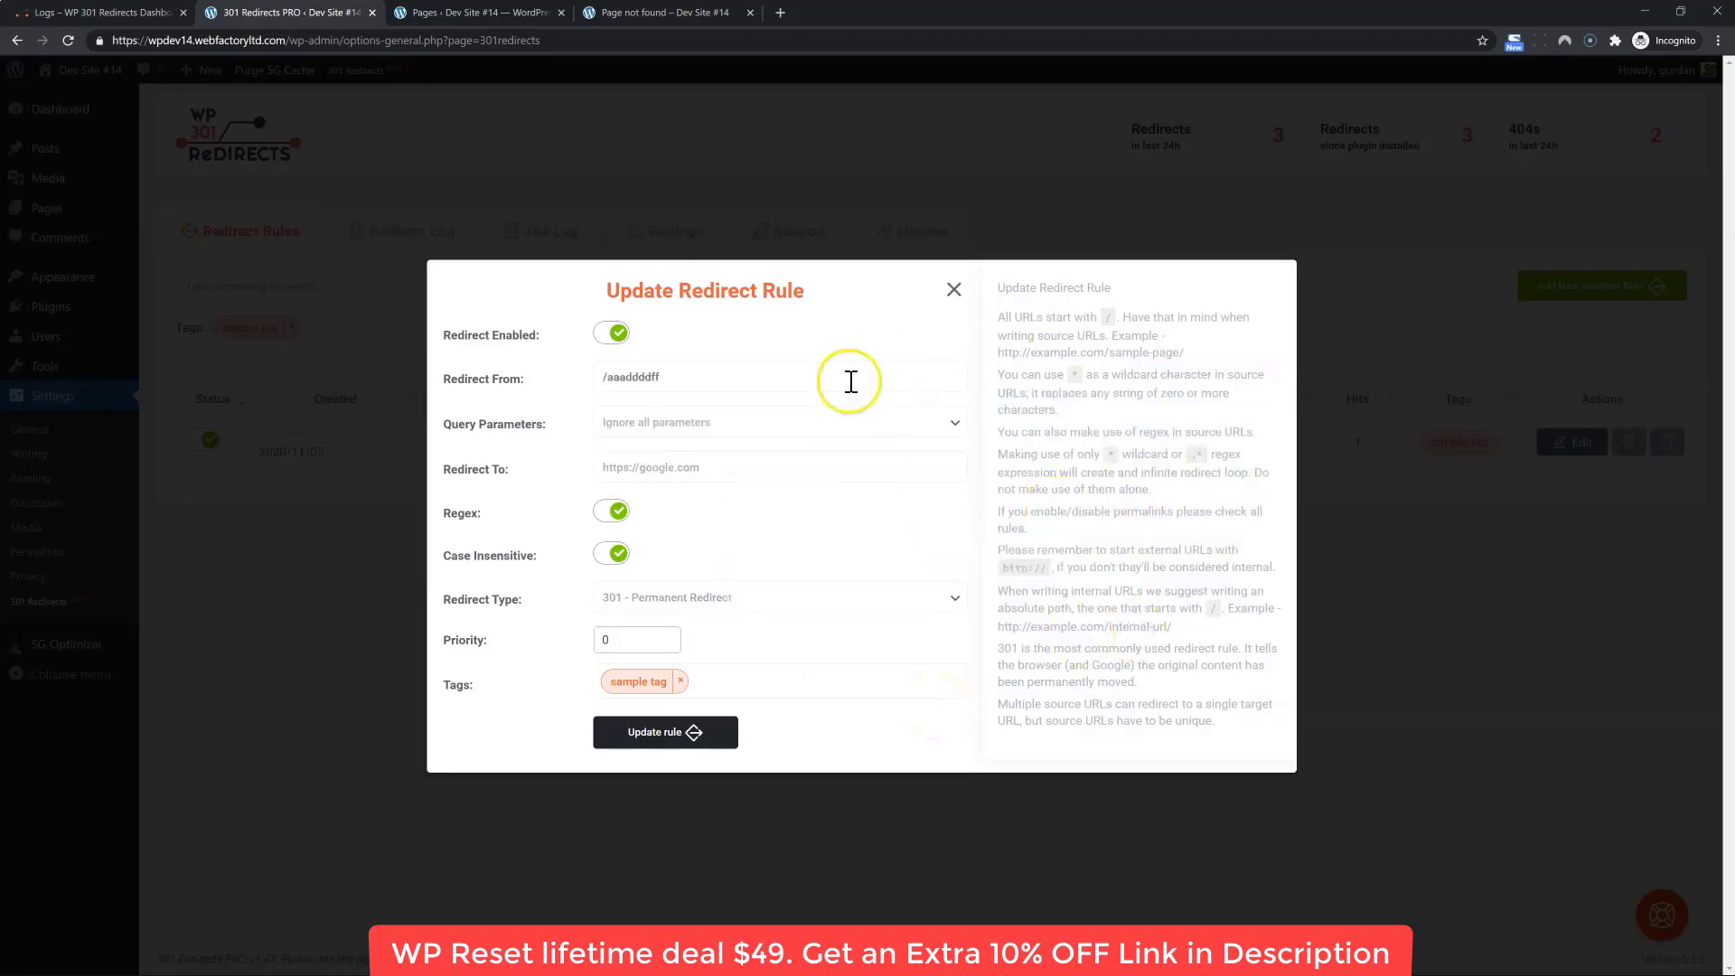
{"action": "left_click", "coordinate": [607, 510]}
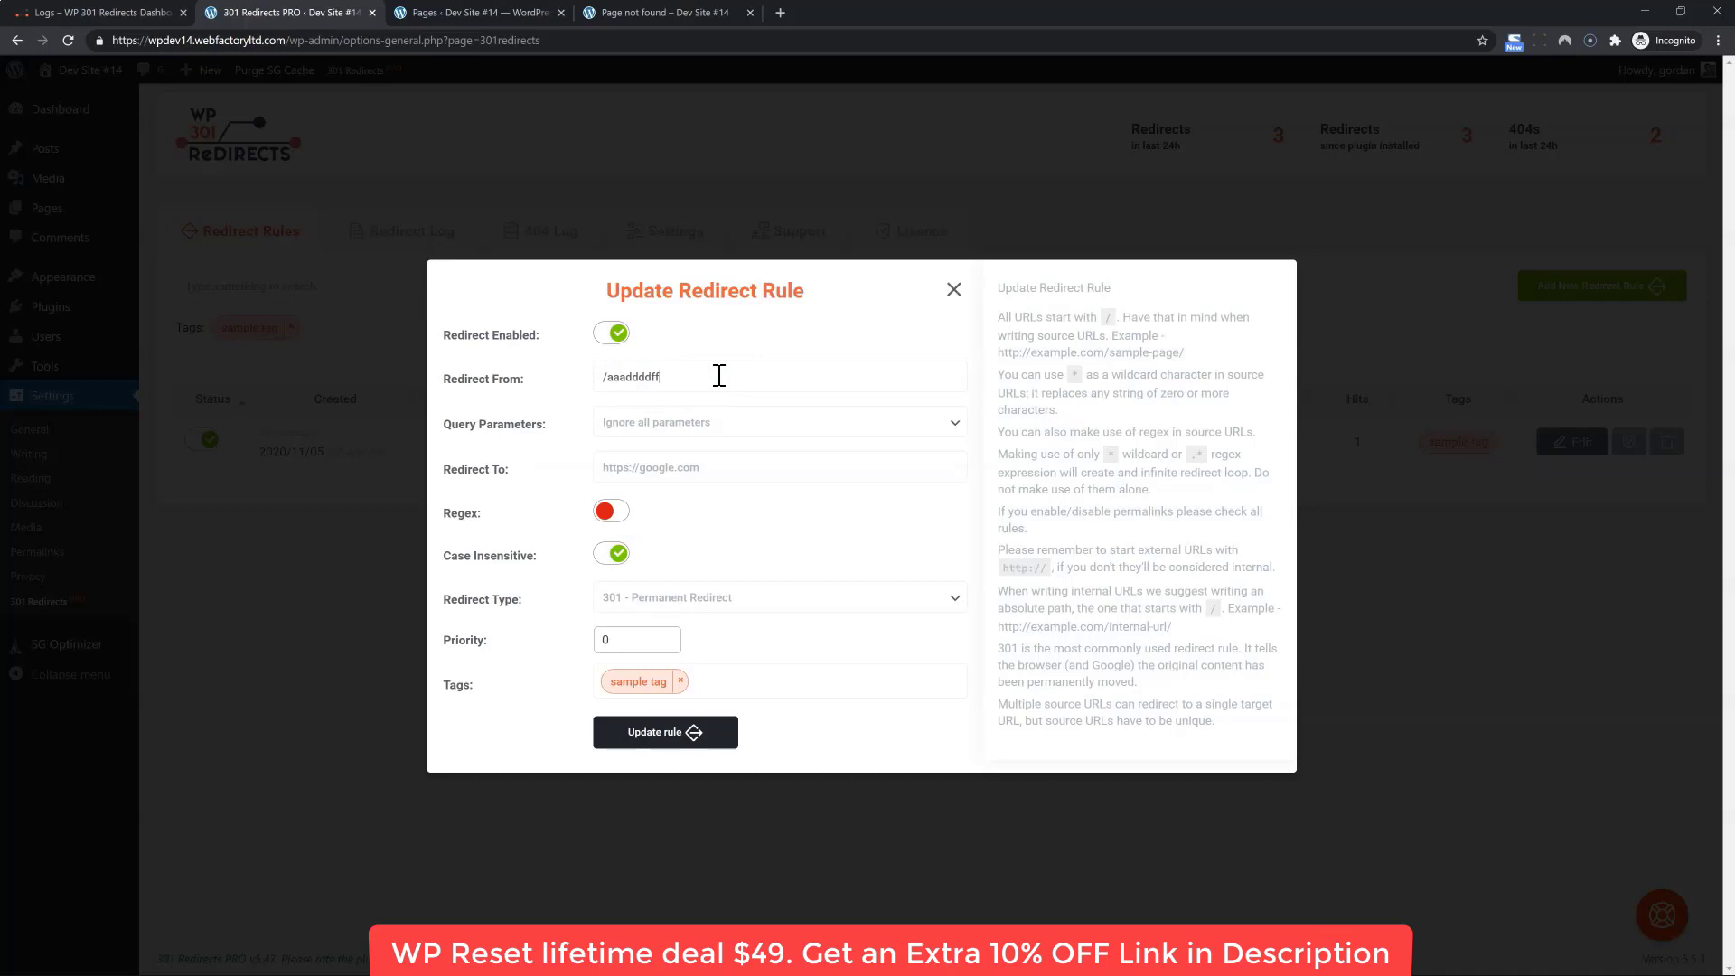
{"action": "left_click", "coordinate": [760, 467]}
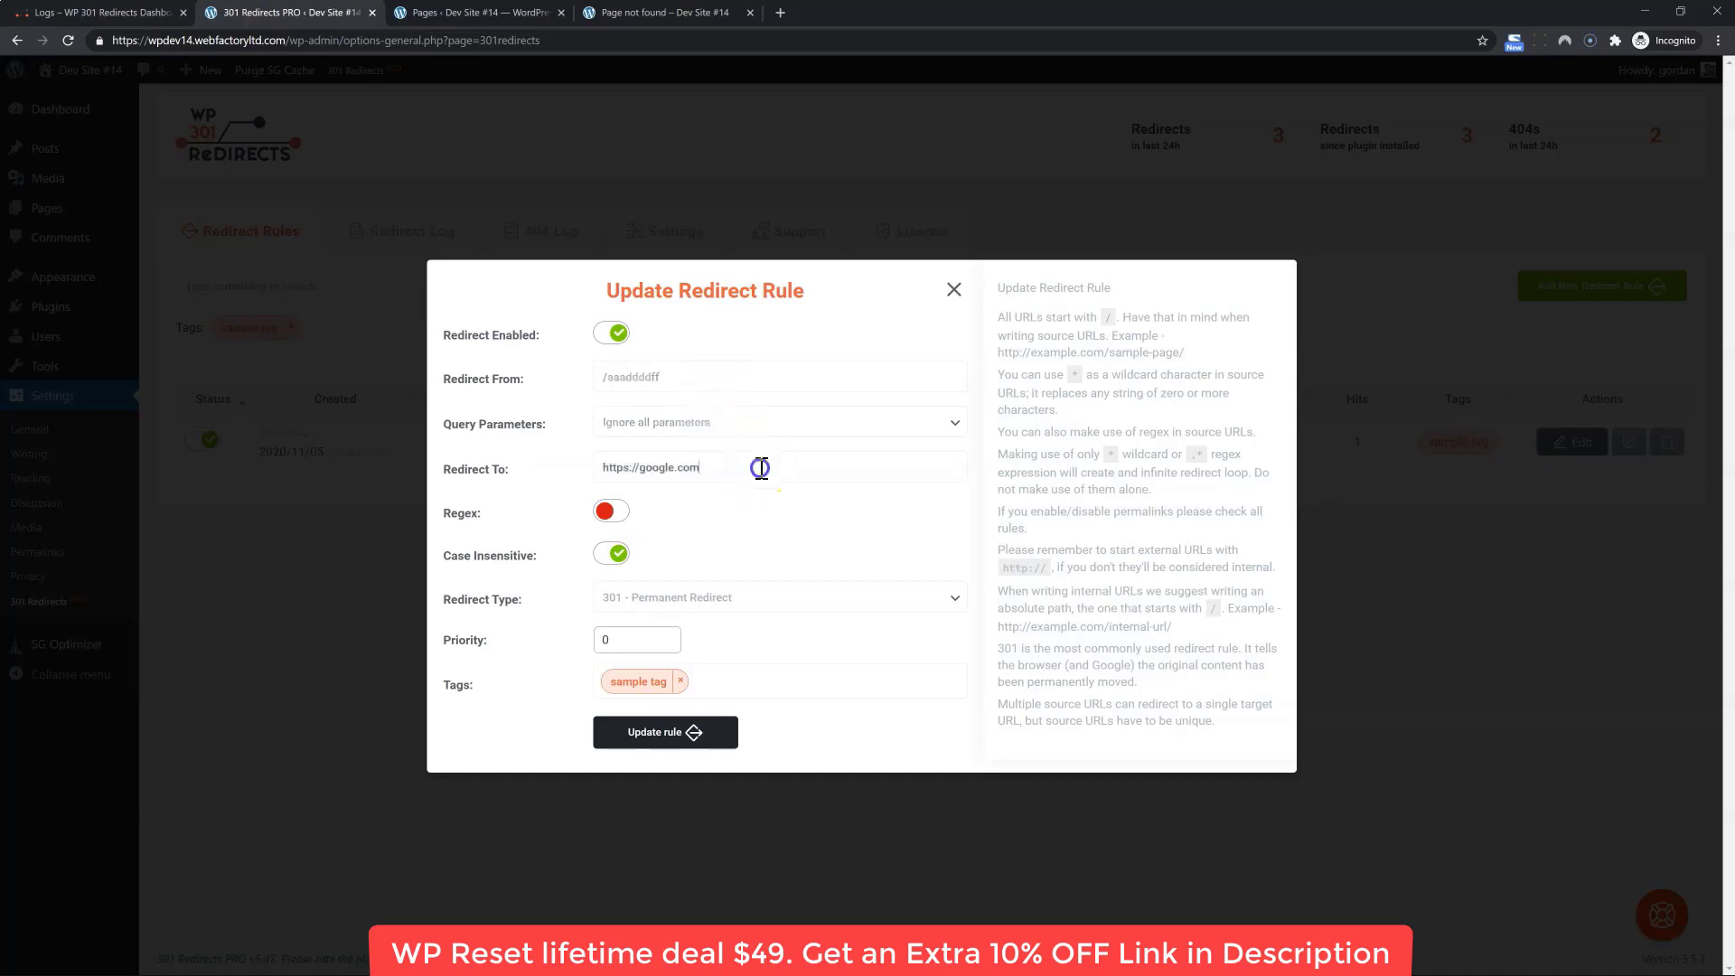